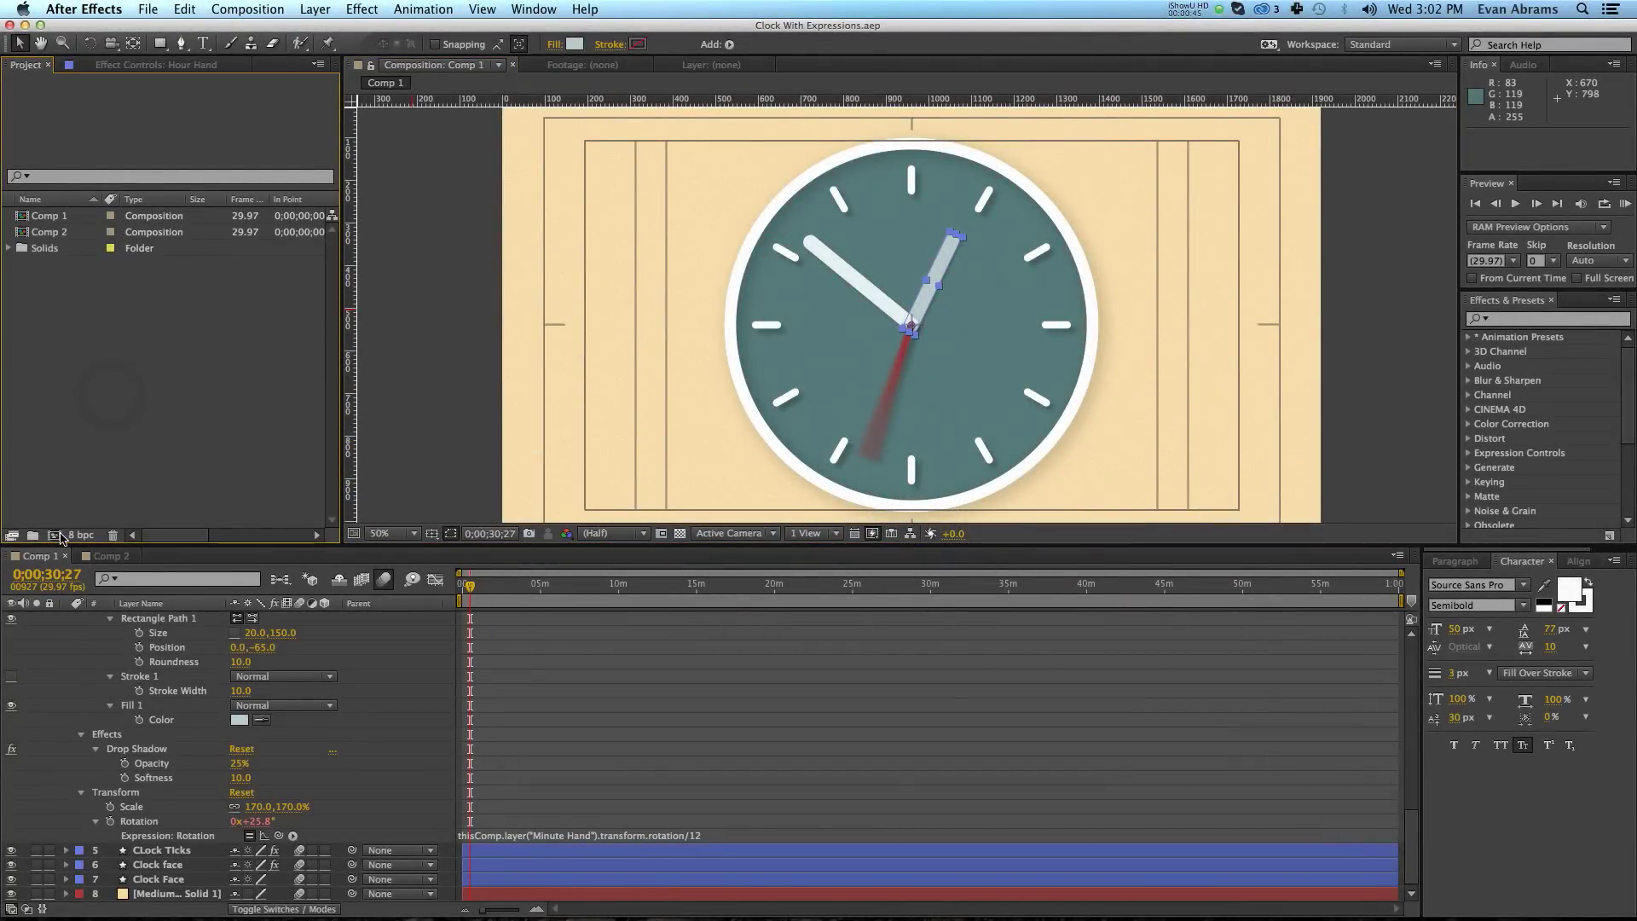
Create Comp 3 from the HDTV 1080 24 preset with a 1:00:00:00 duration.
click(60, 536)
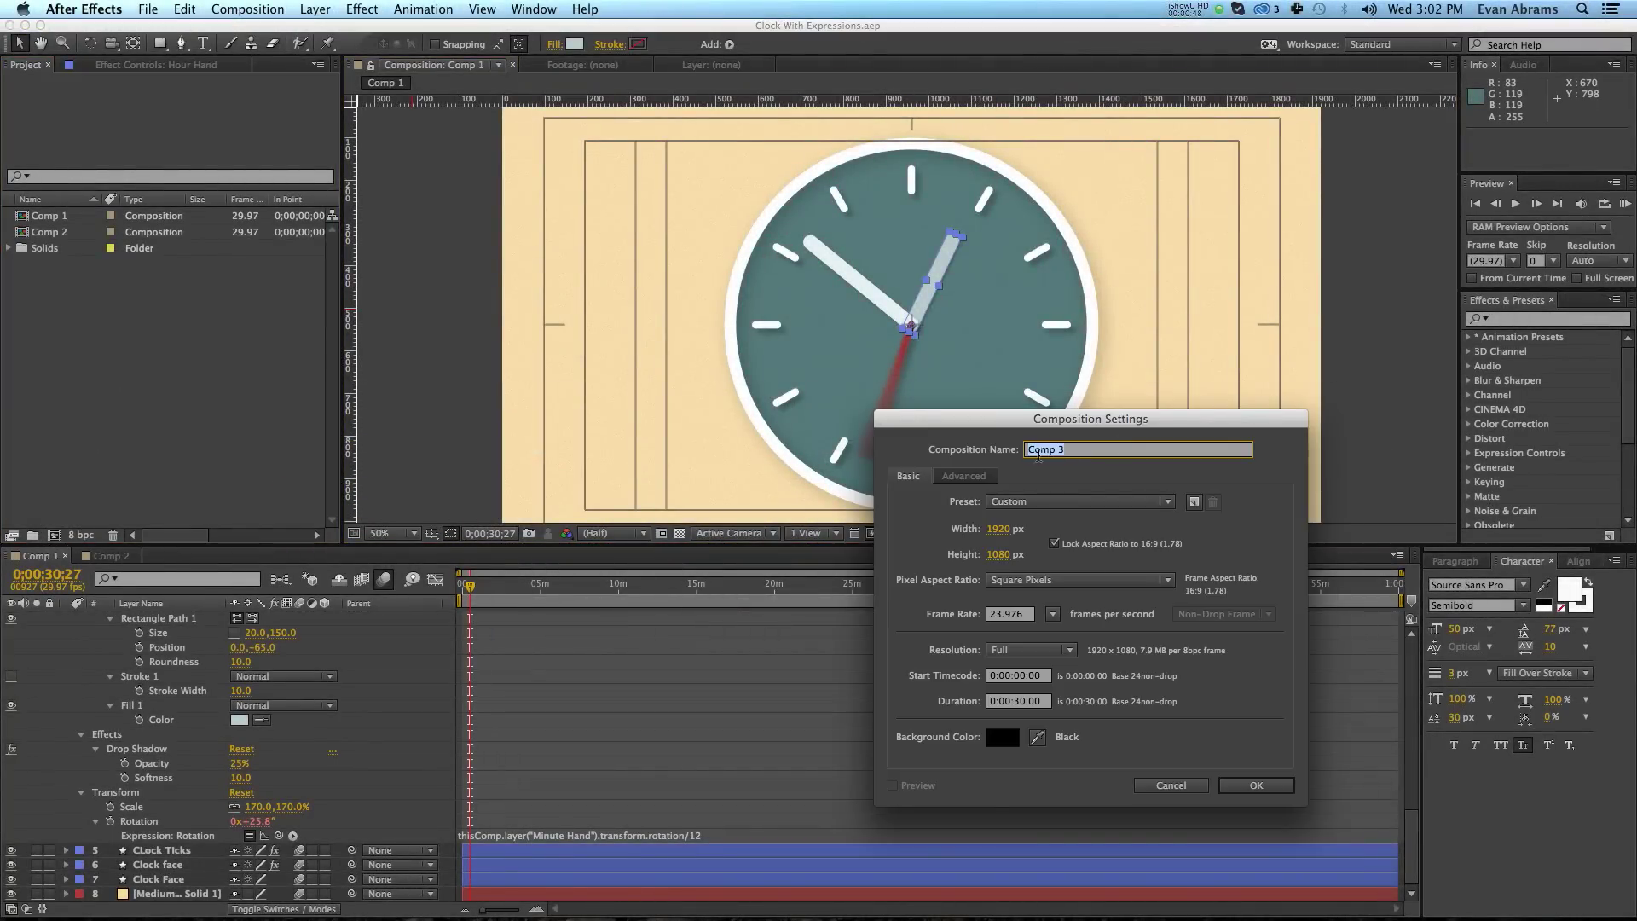
click(1024, 501)
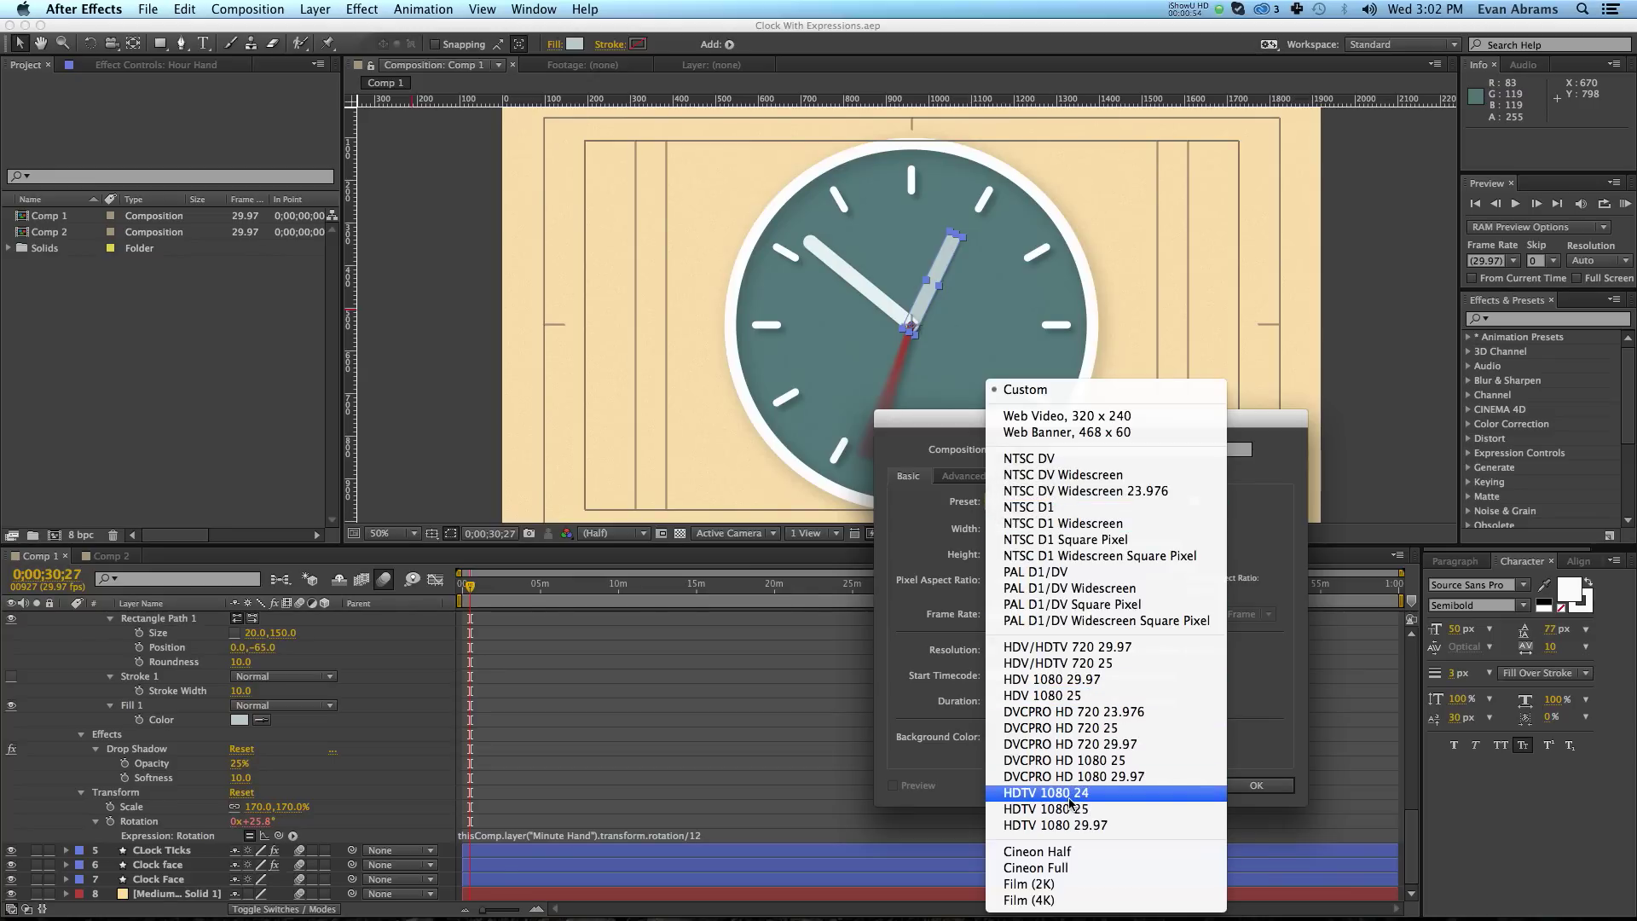
click(1071, 794)
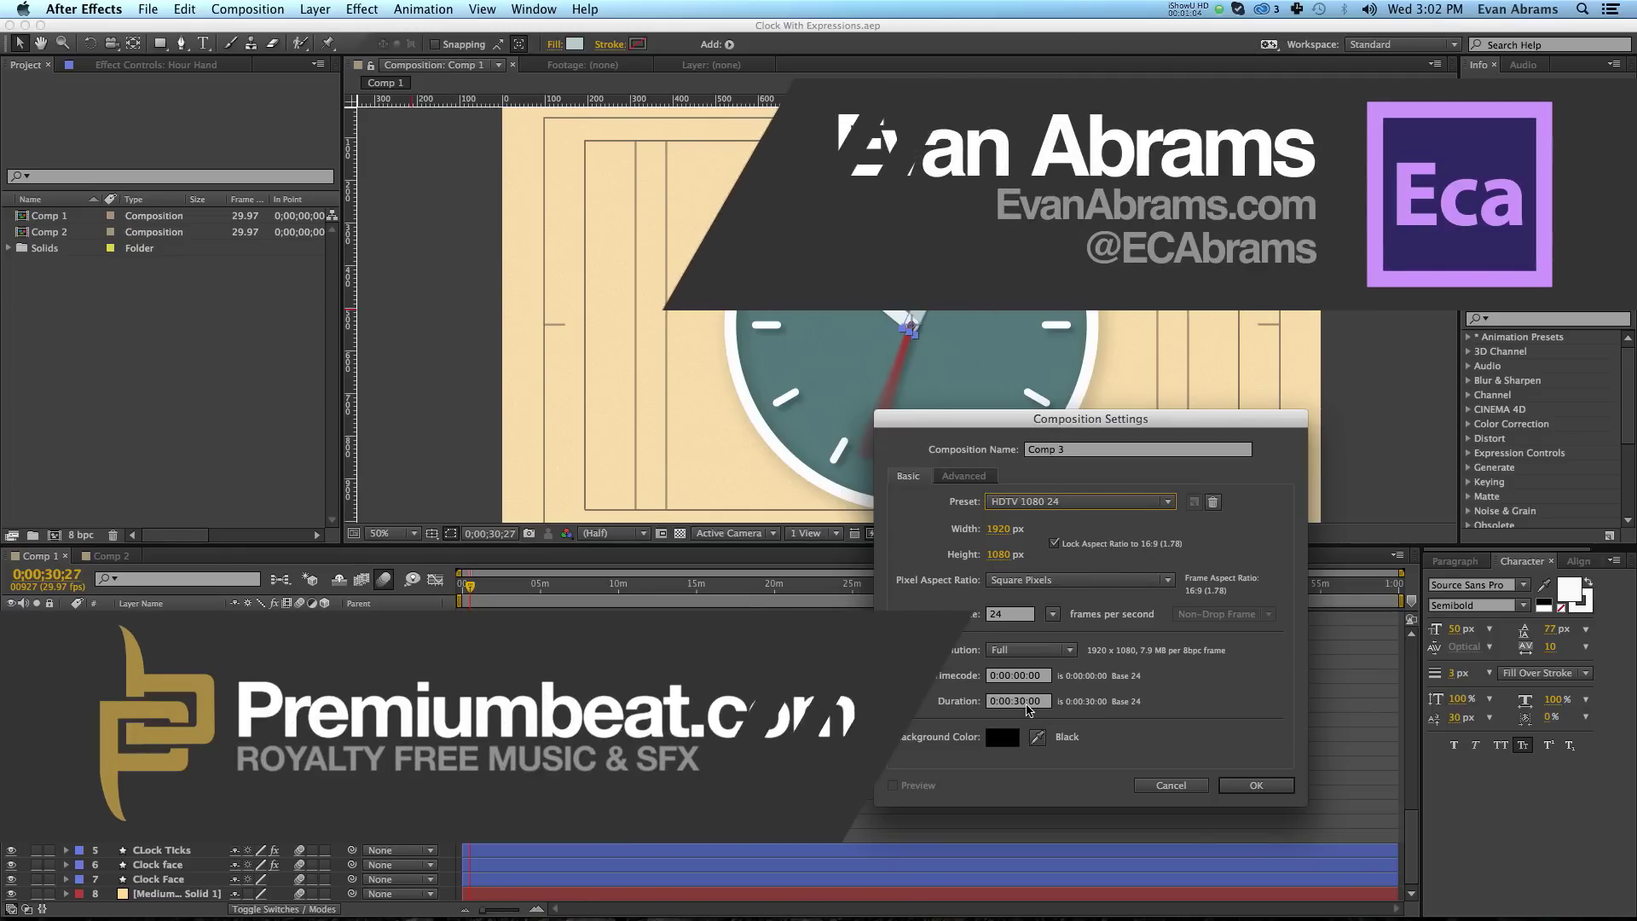
click(1017, 701)
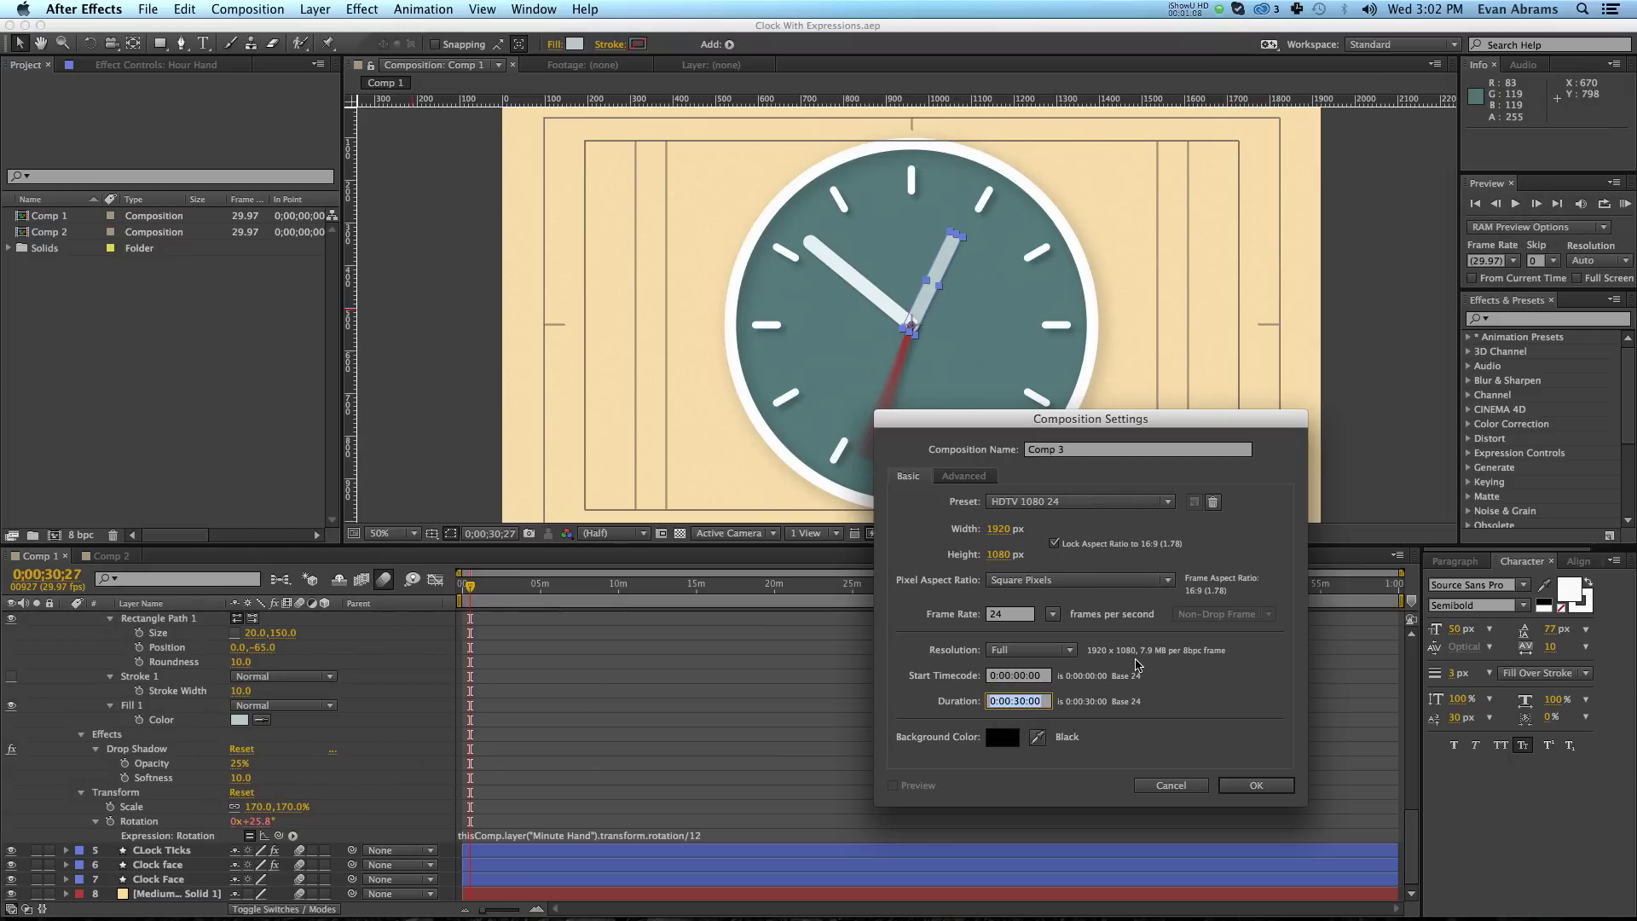
text(1000)
key(Return)
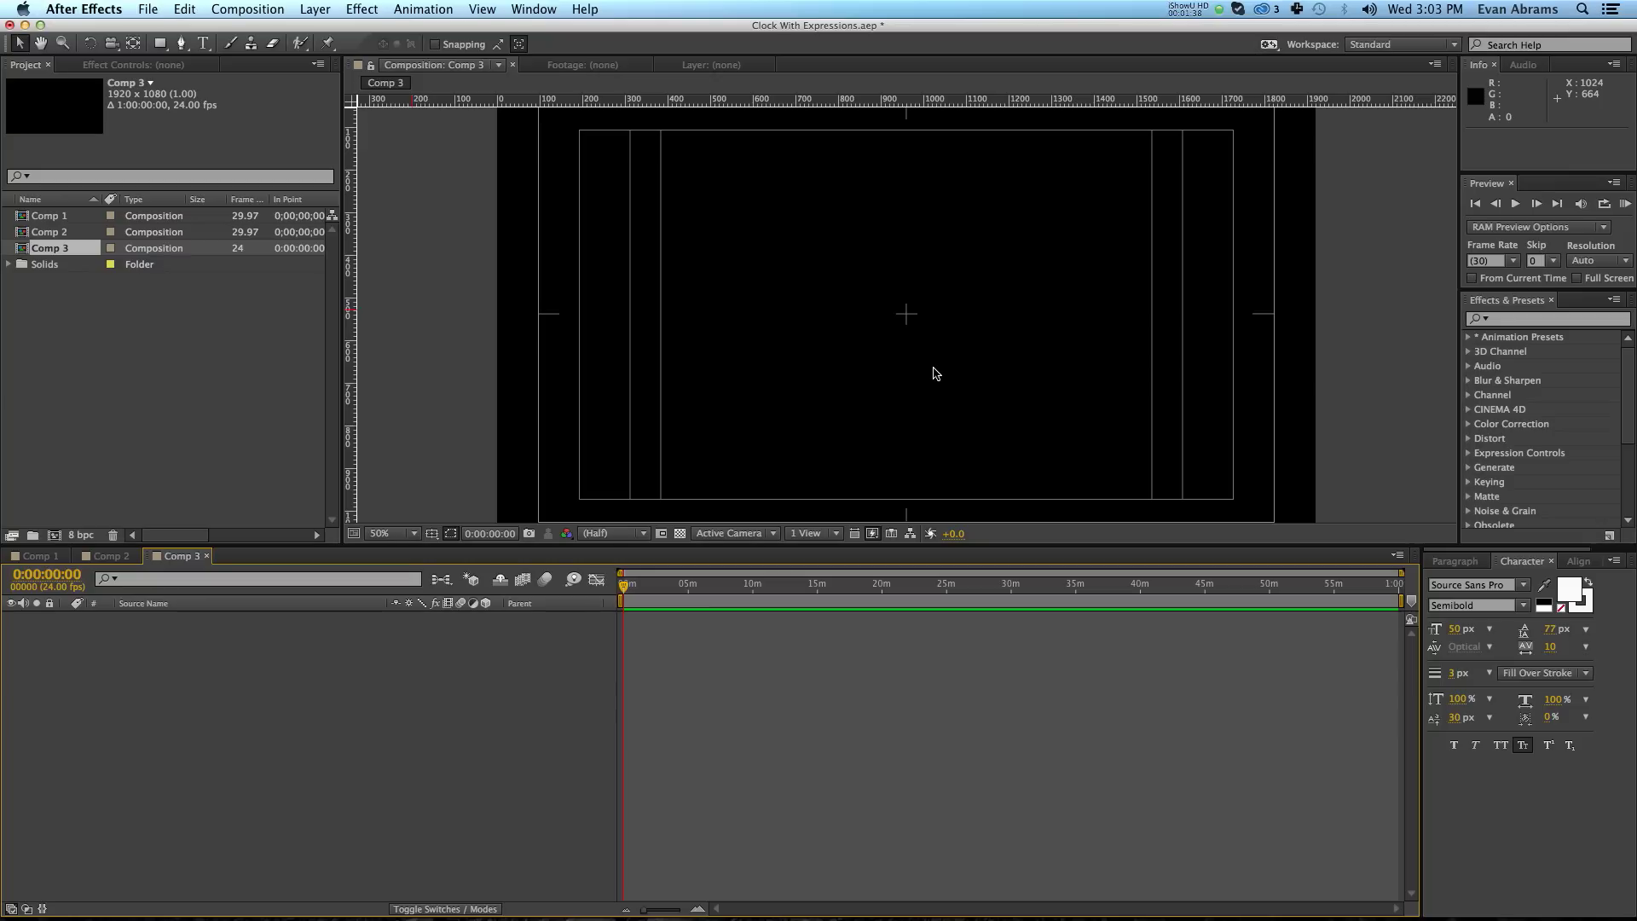
Add a full-frame pale orange solid, Medium Orange Solid 2, as the background layer.
right_click(190, 682)
click(499, 734)
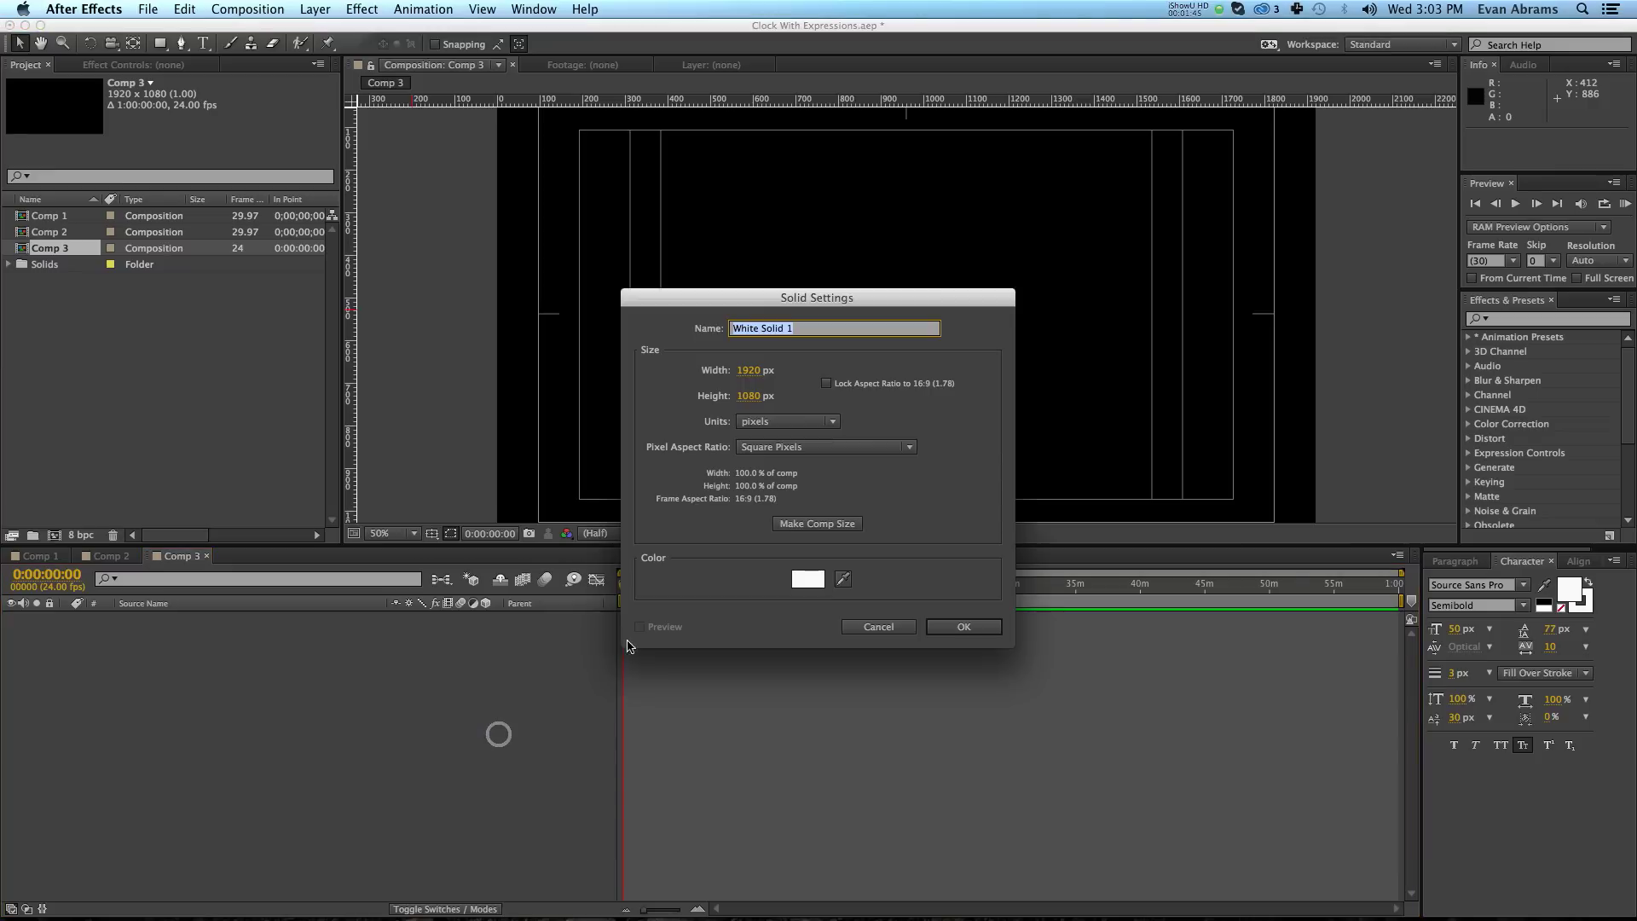
click(811, 580)
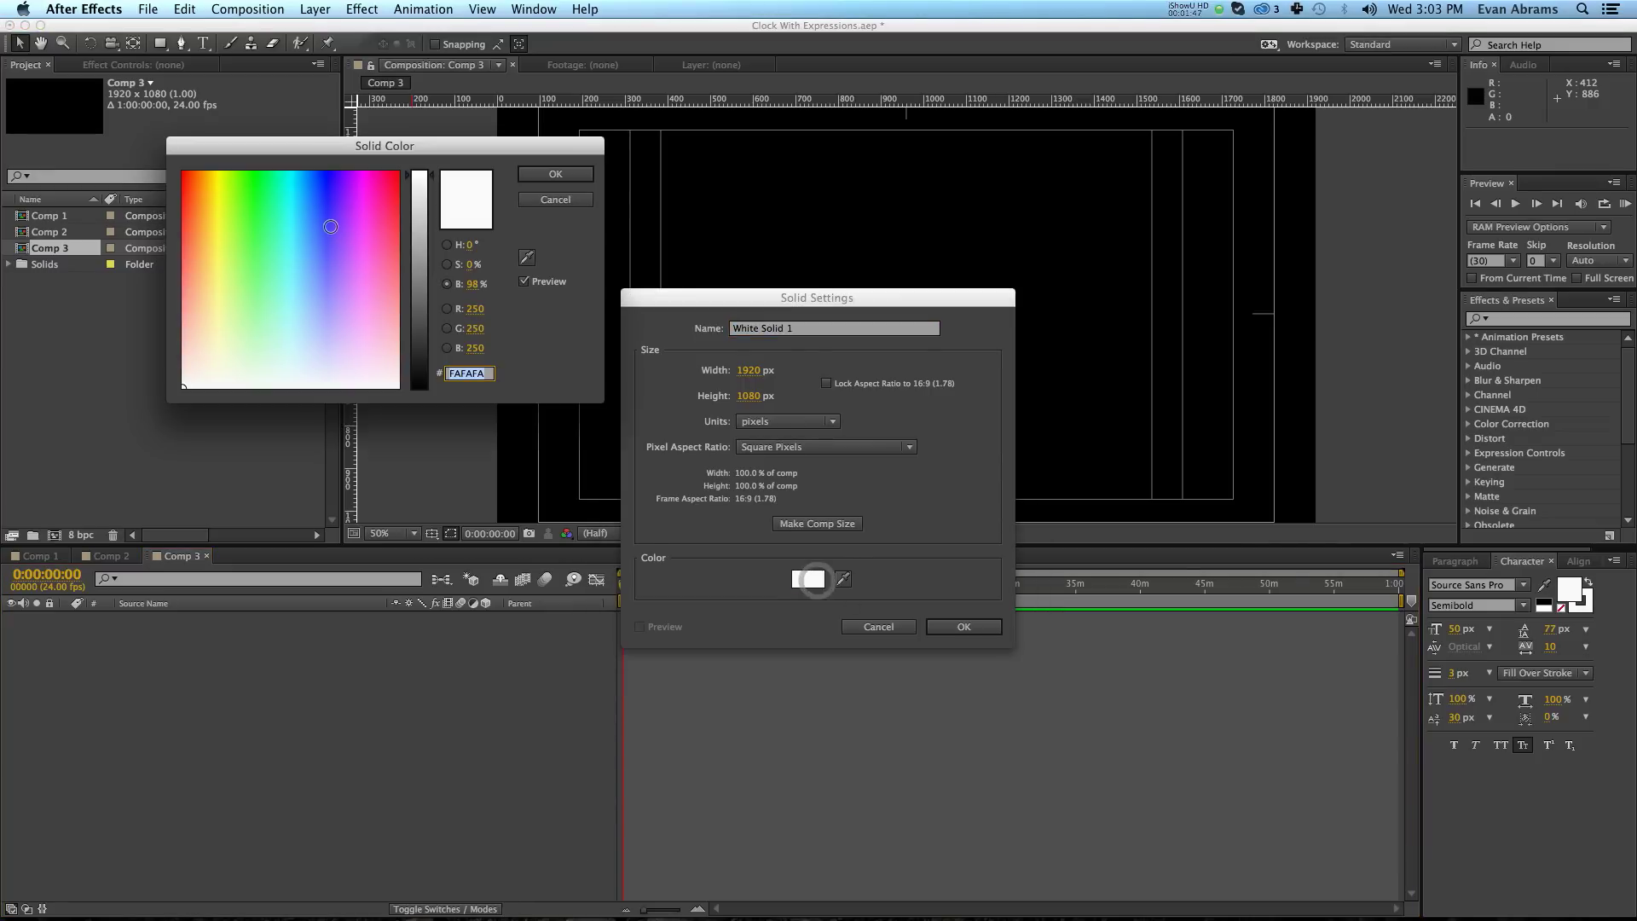
mouse_move(325, 217)
mouse_down()
mouse_move(287, 180)
mouse_move(222, 182)
mouse_up()
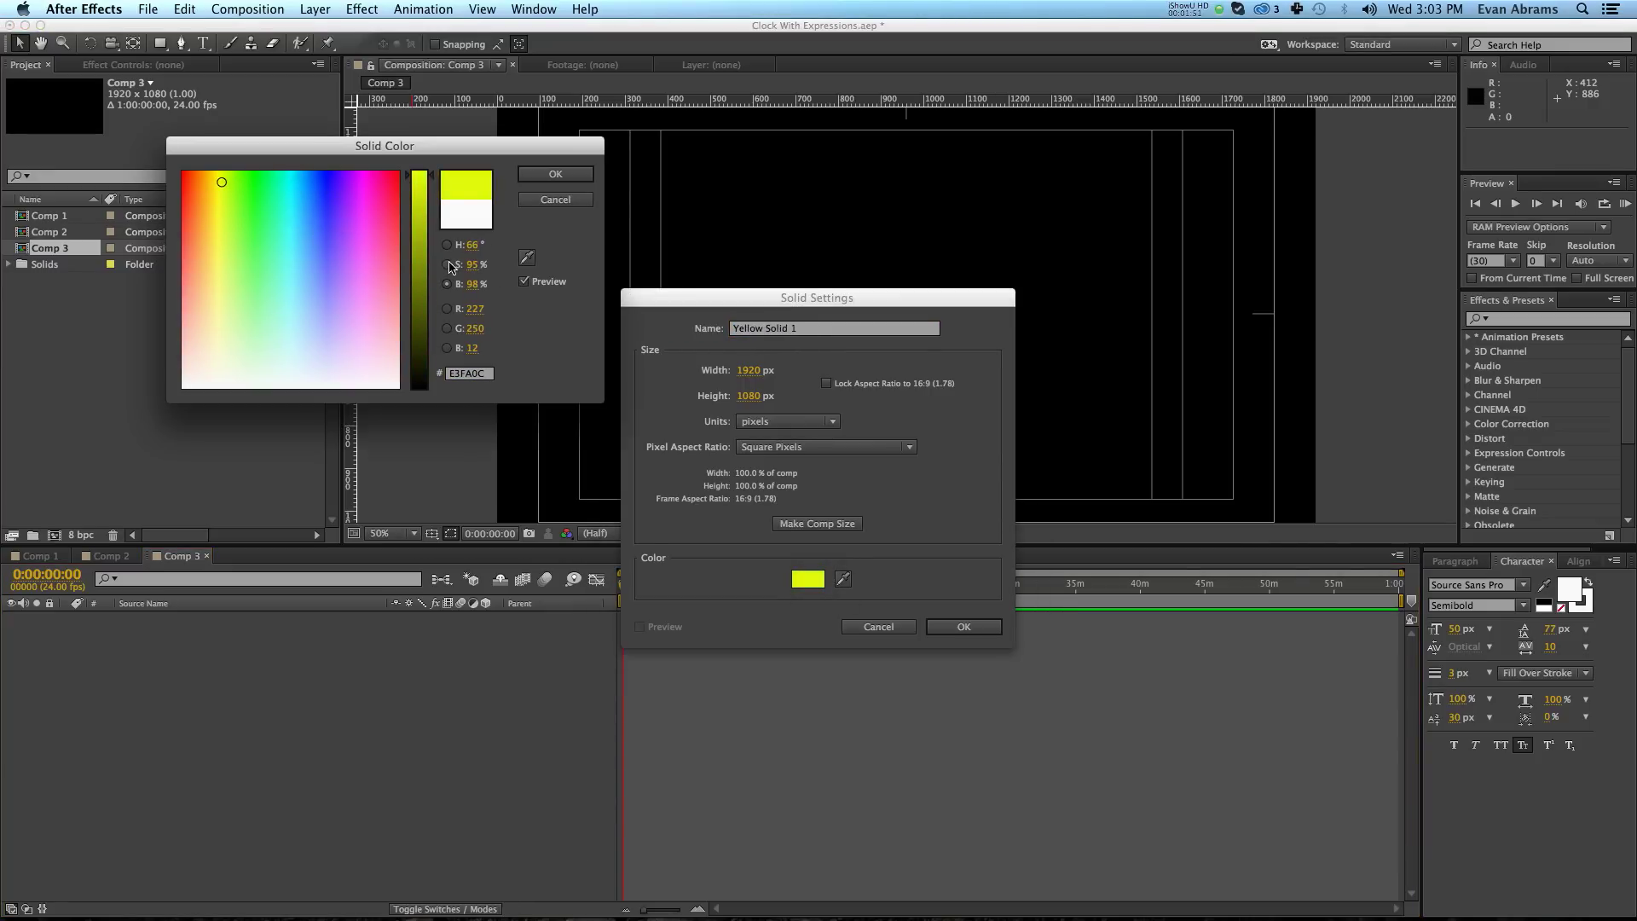
click(447, 265)
drag(419, 182, 420, 337)
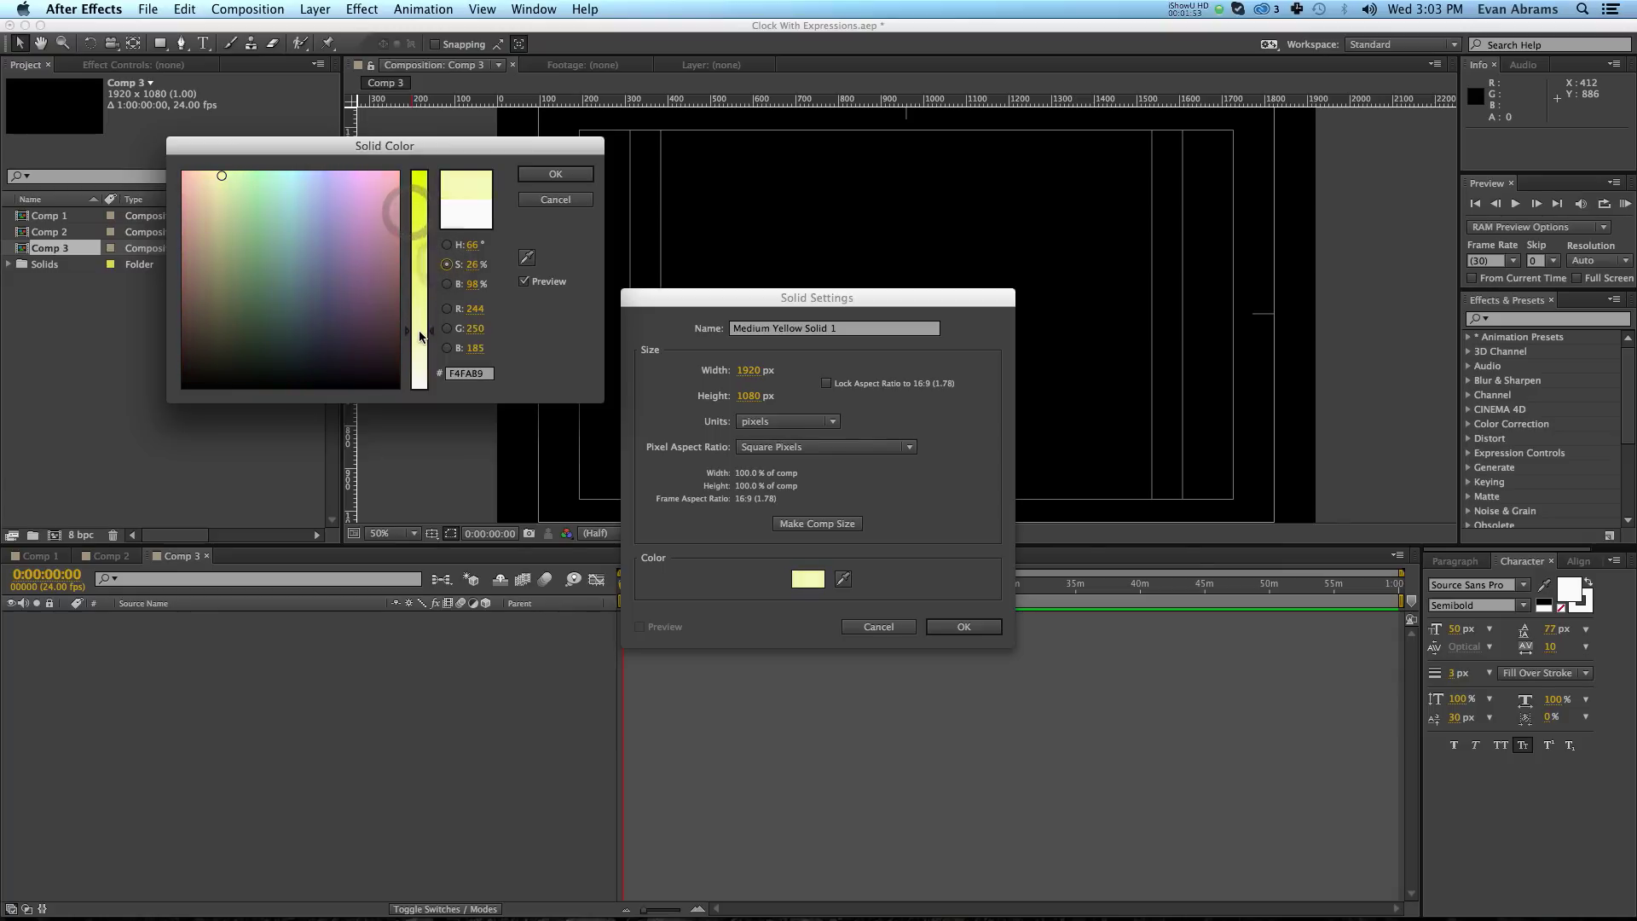
click(447, 245)
text(35)
key(Return)
key(Return)
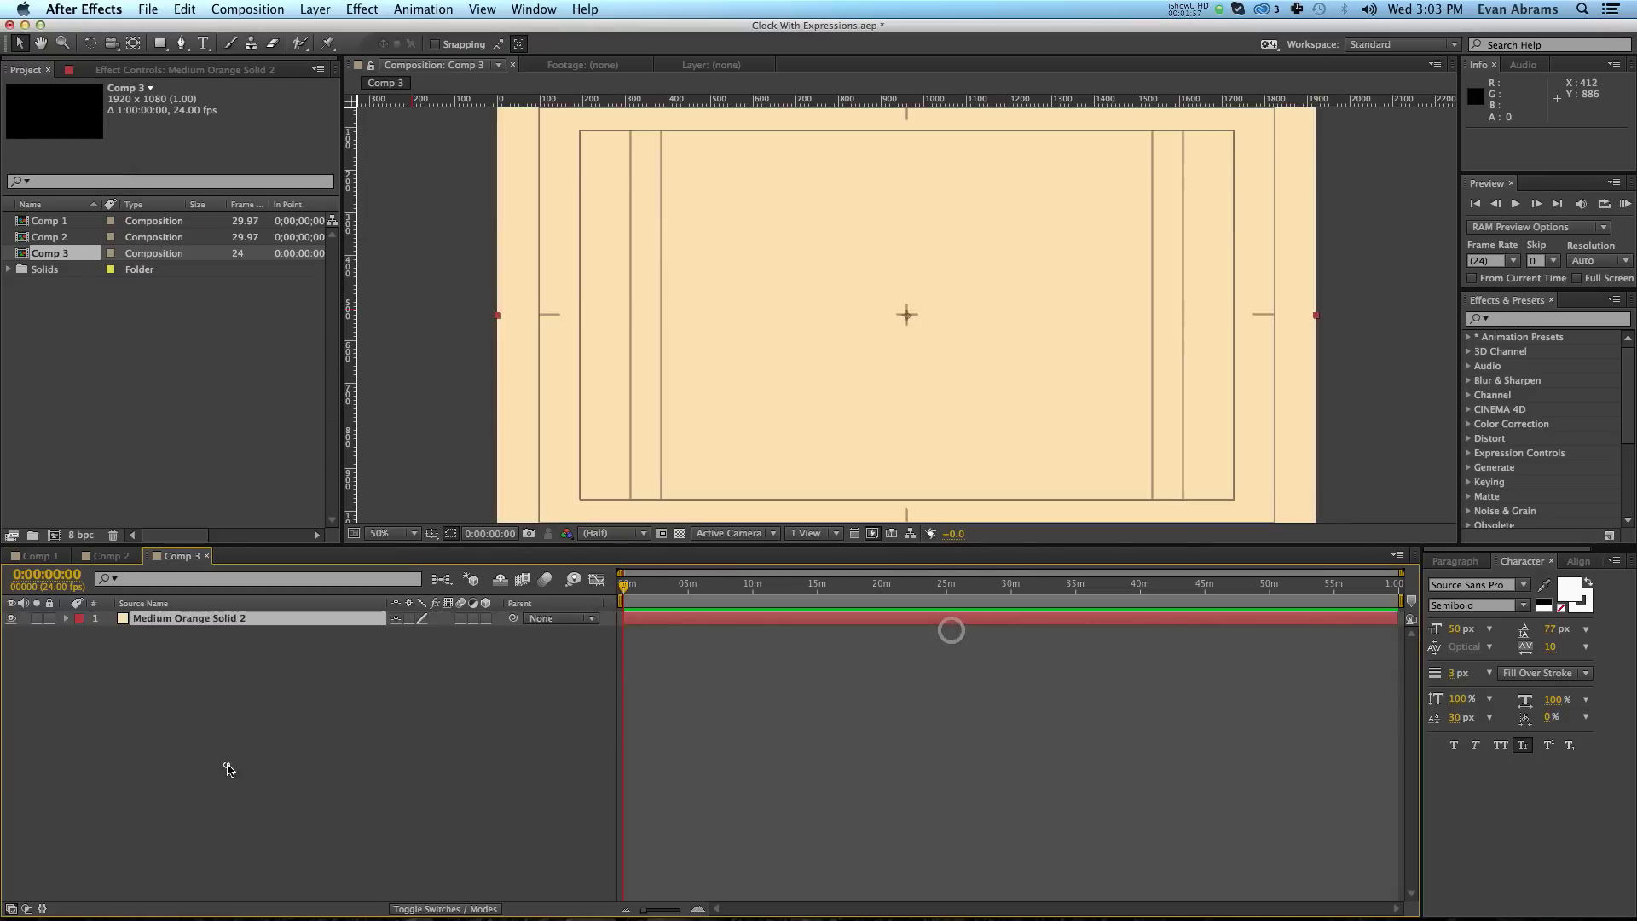
click(228, 768)
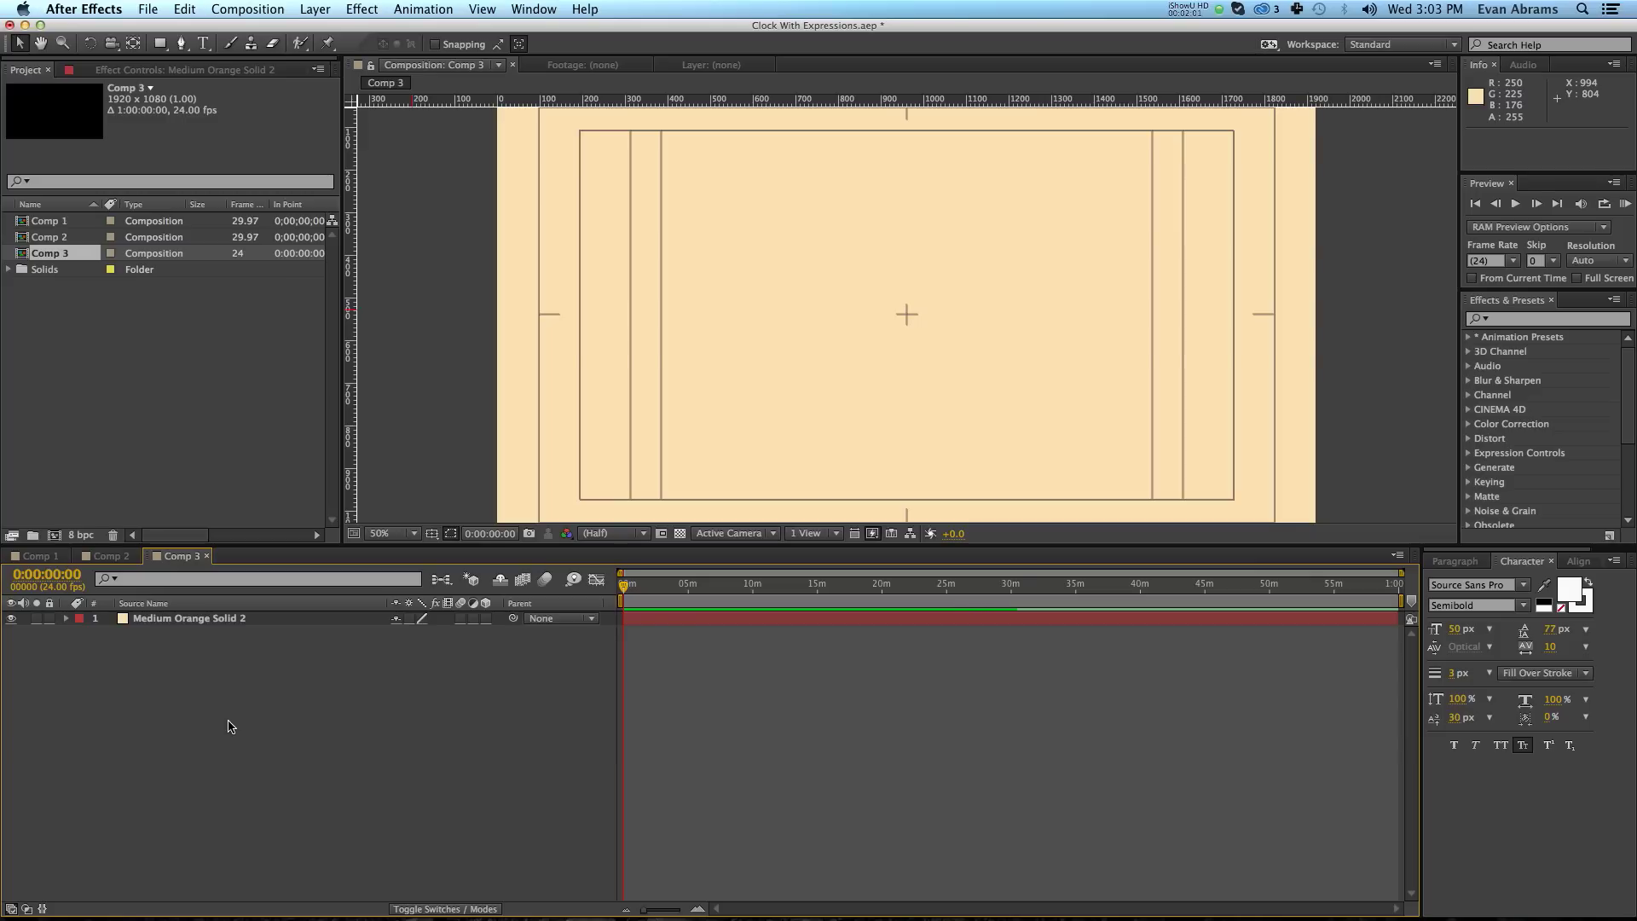
Create a full-composition ellipse shape layer with a 25 px white stroke.
right_click(156, 696)
mouse_move(263, 704)
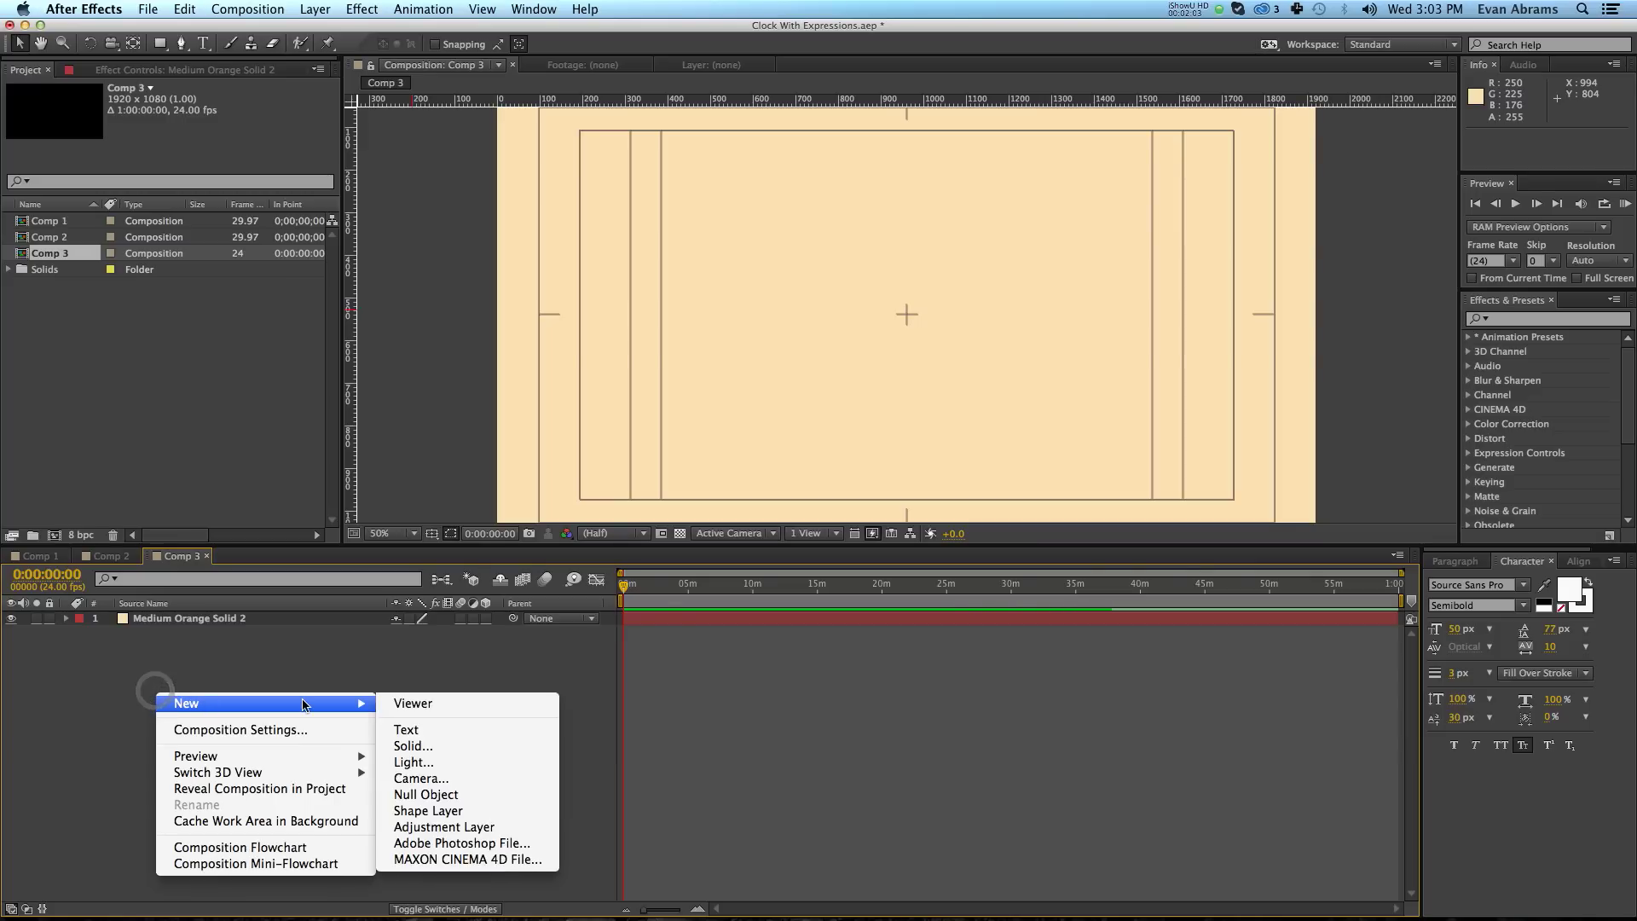
click(390, 655)
drag(161, 45, 214, 85)
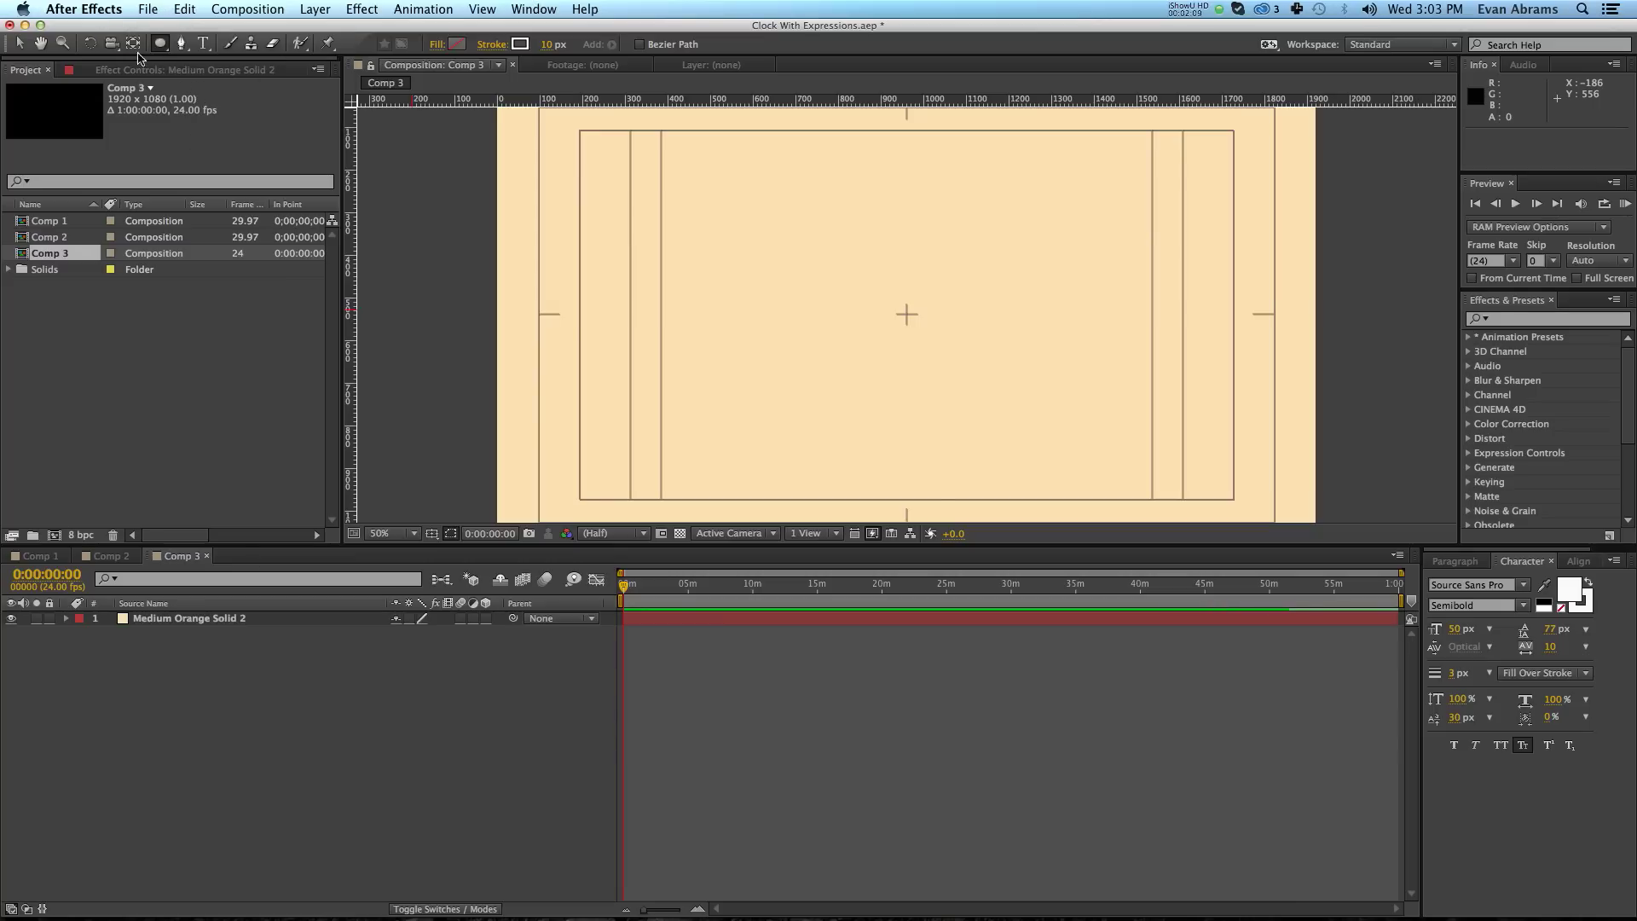
double_click(161, 43)
key(v)
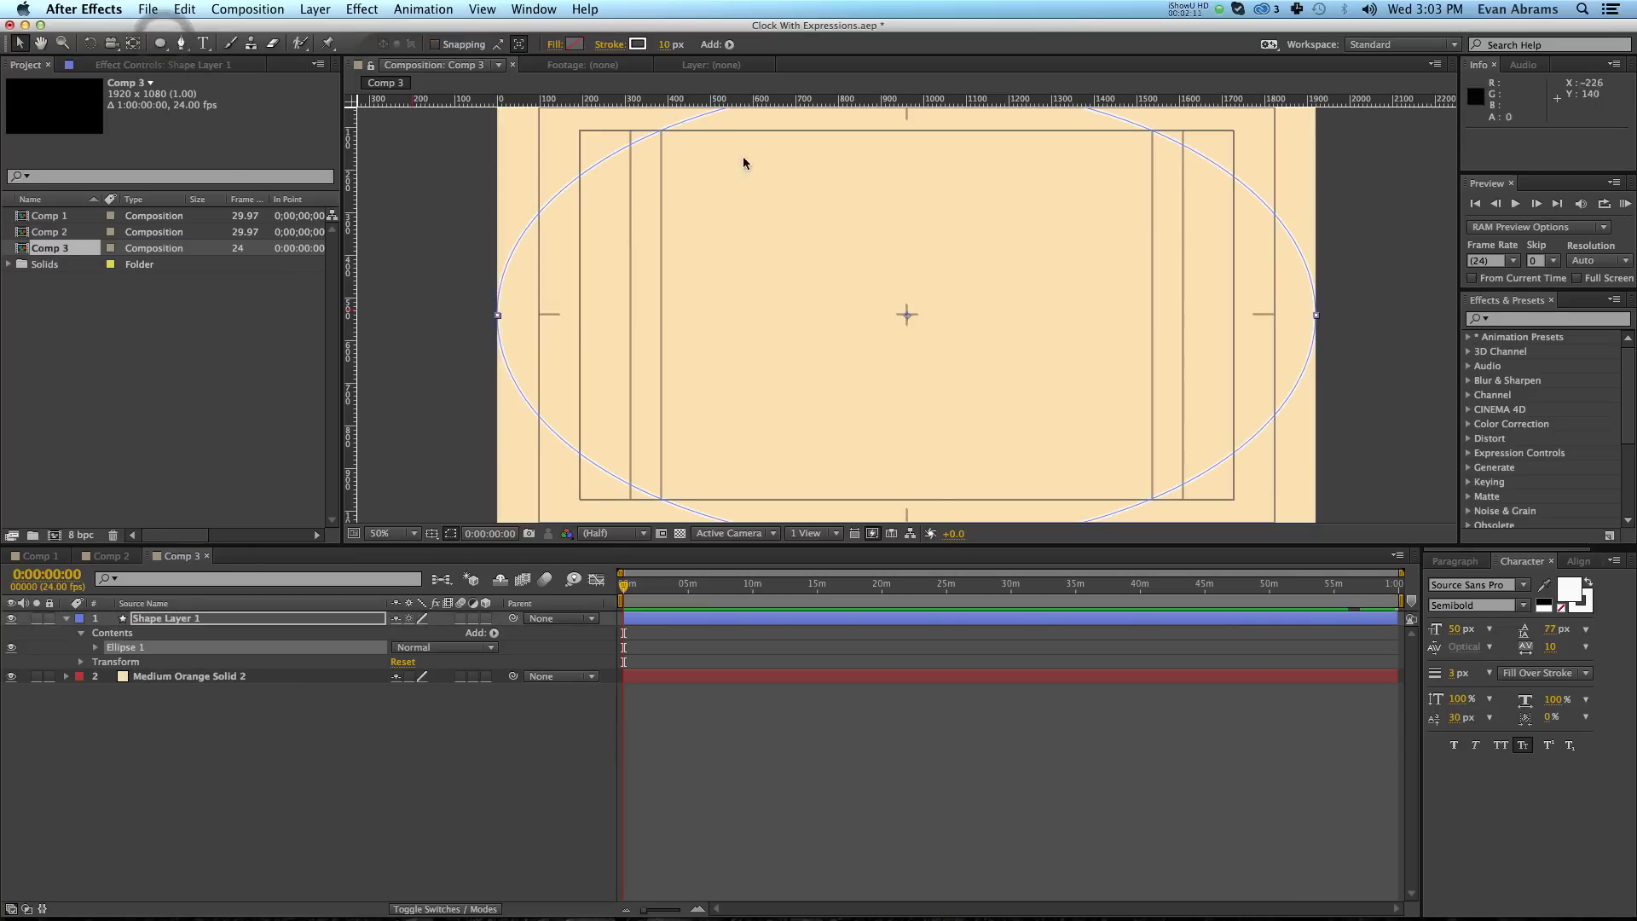
click(669, 49)
text(25)
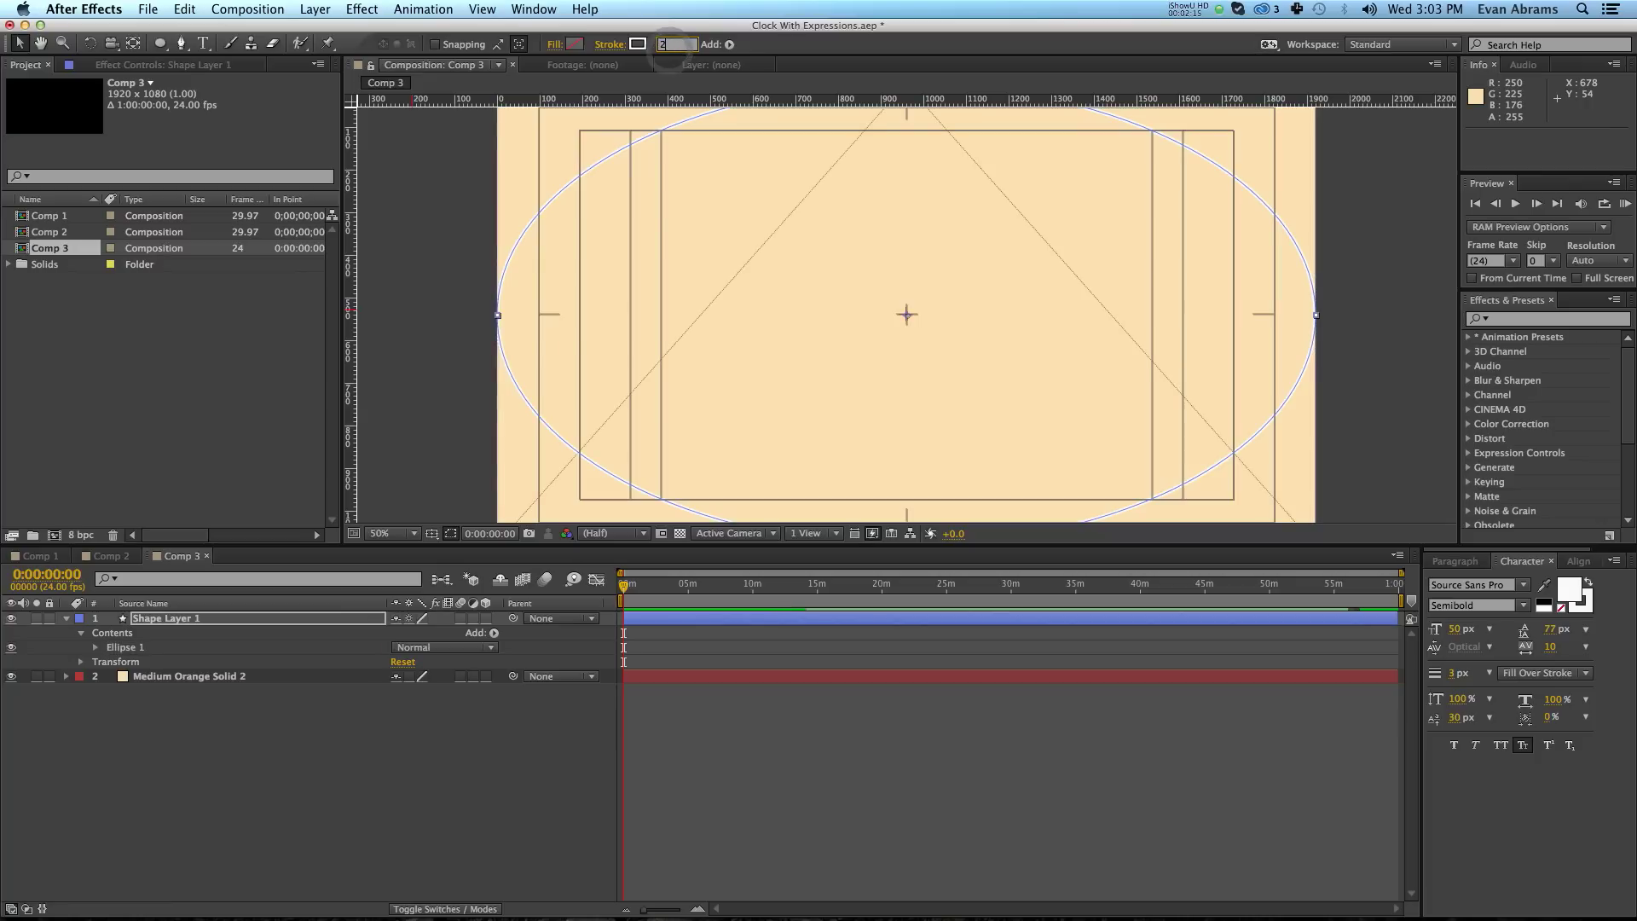
key(Return)
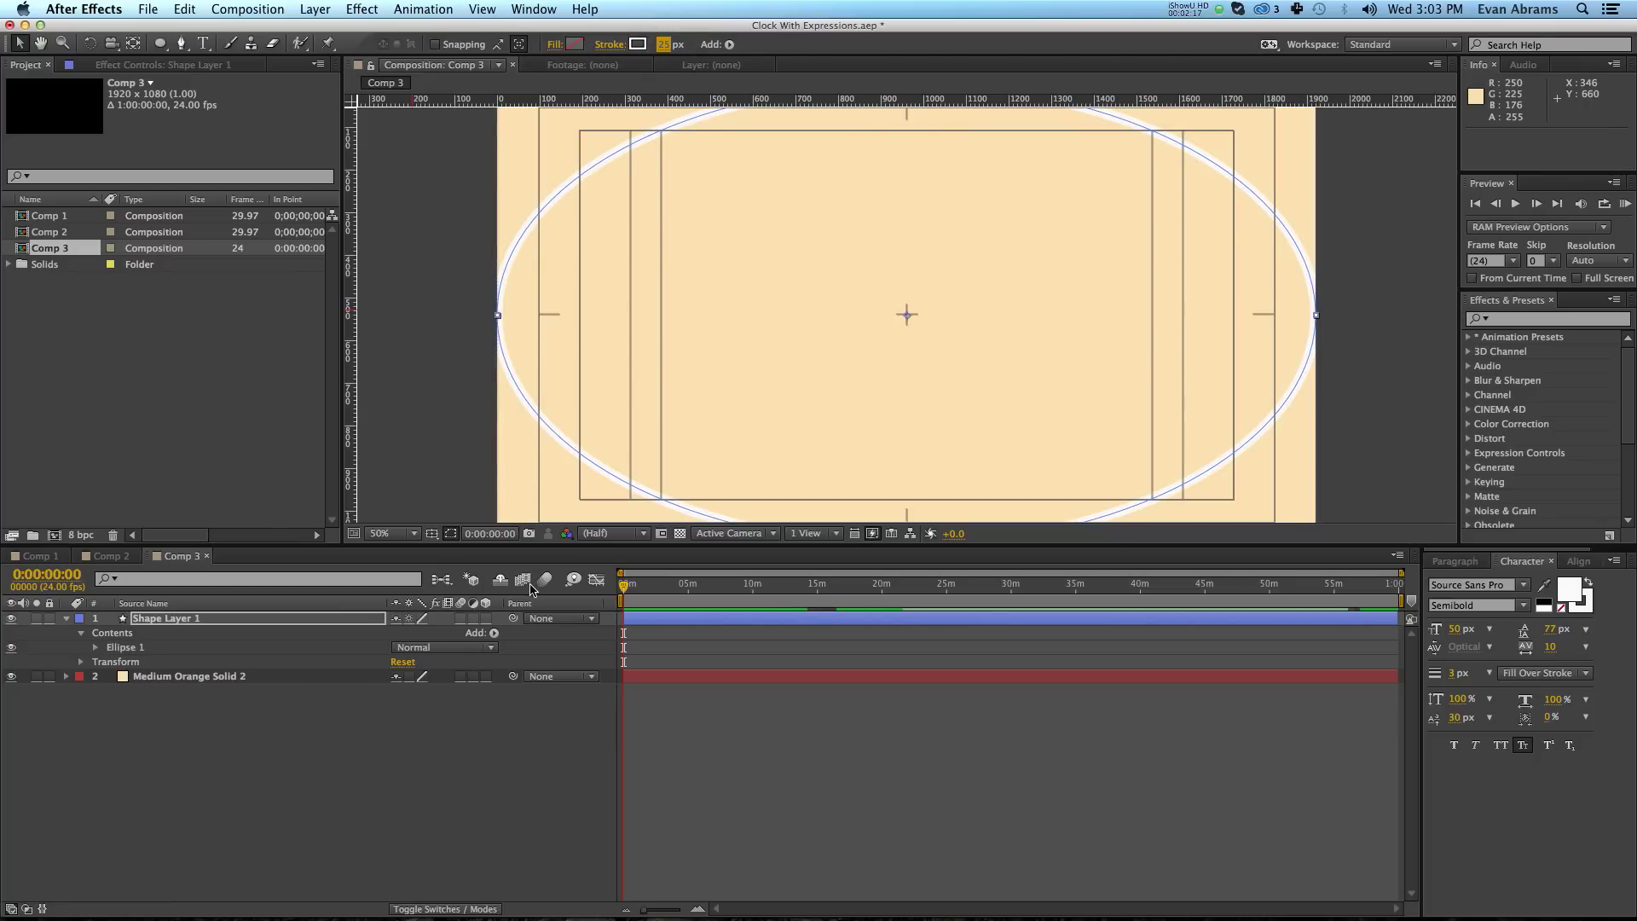
click(636, 44)
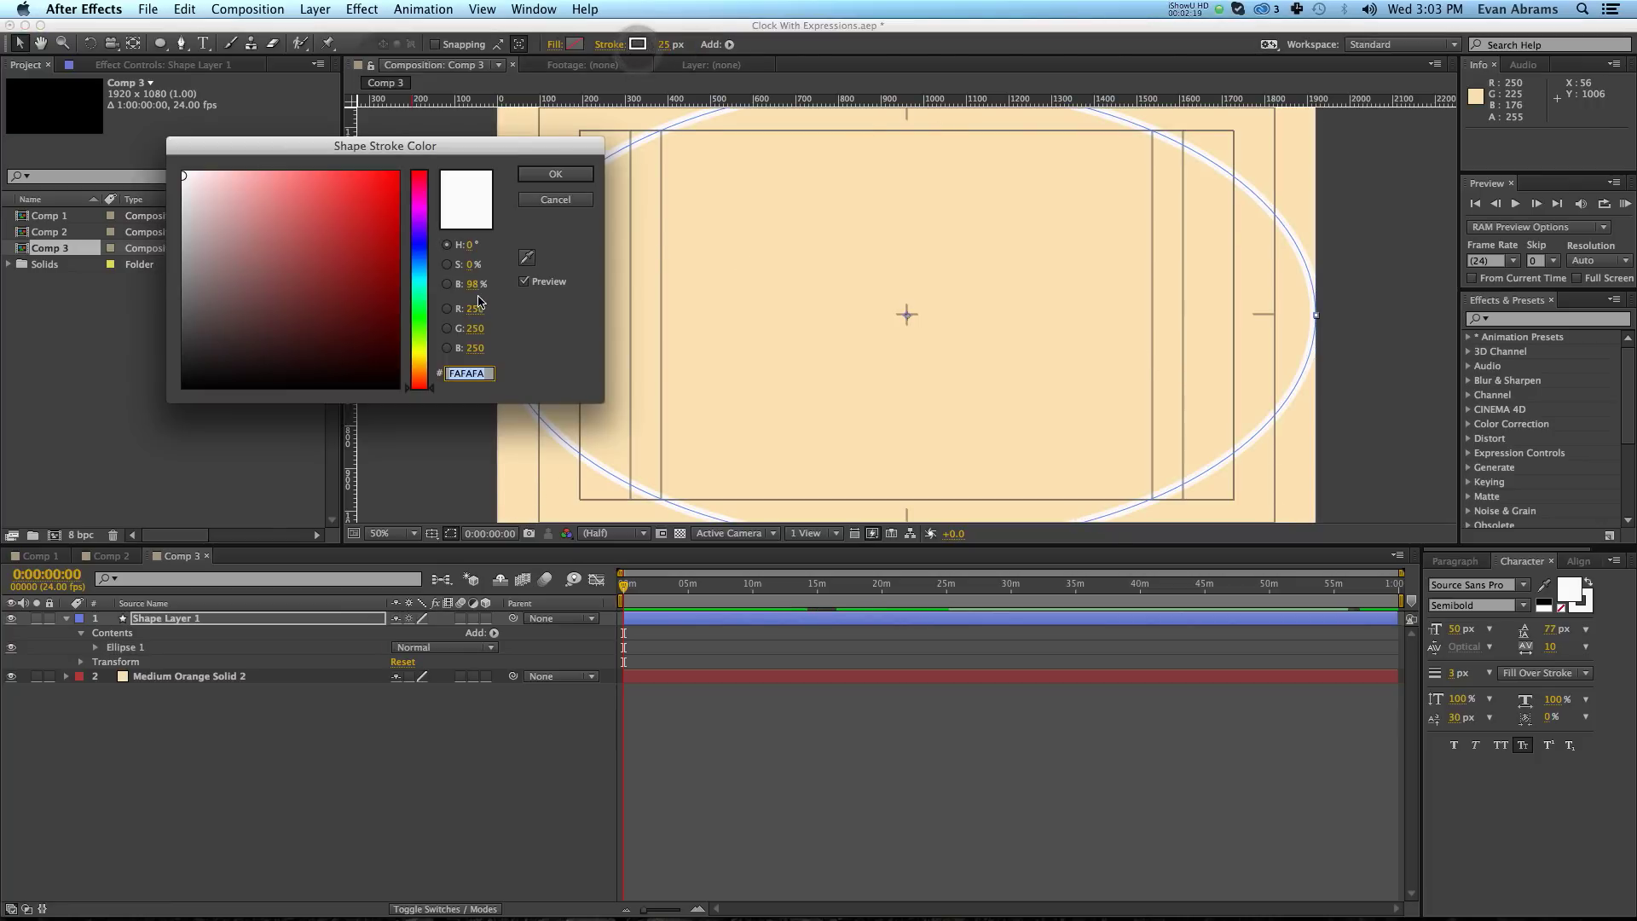
click(587, 176)
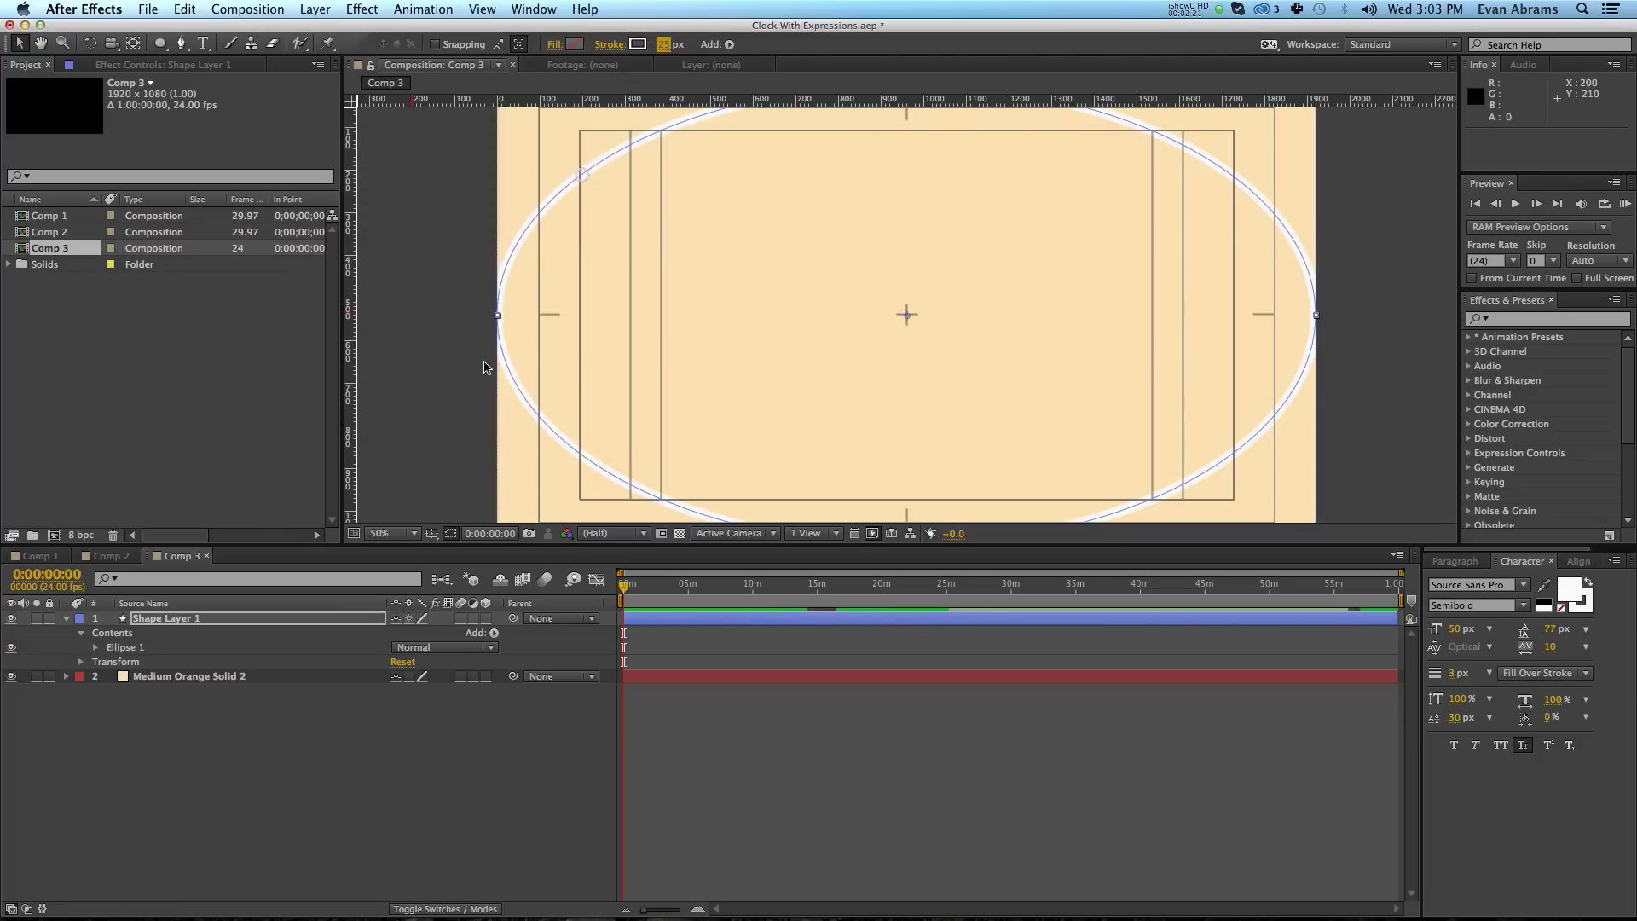
Set the ellipse size to 800 × 800 and rename the layer Rim.
click(95, 649)
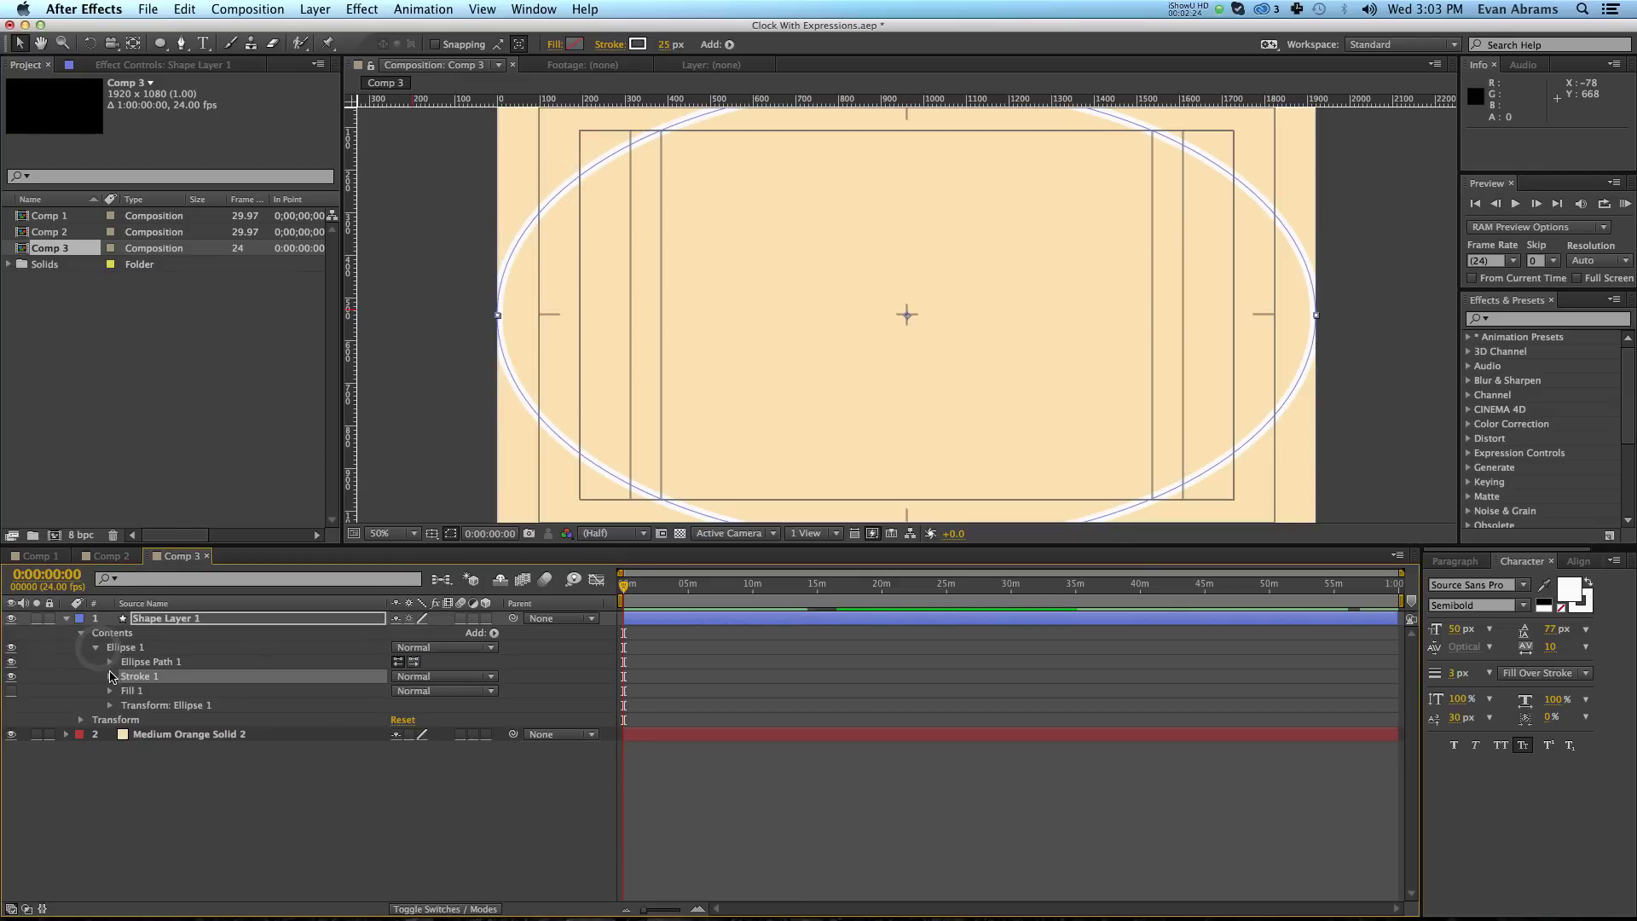
click(110, 661)
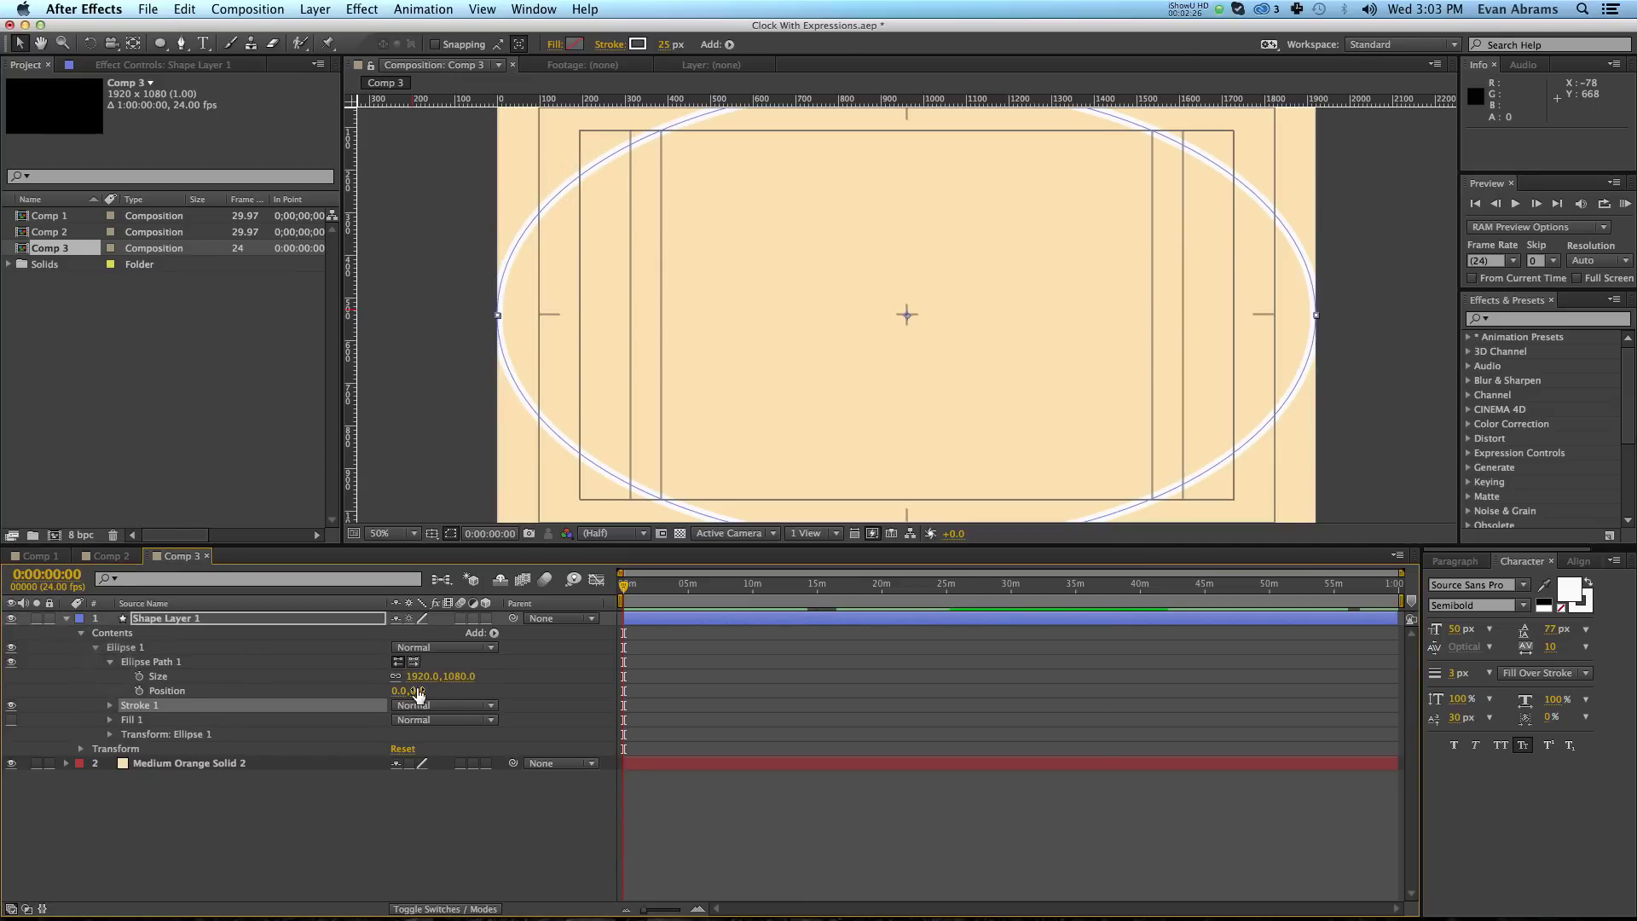
click(396, 677)
text(800)
key(Return)
key(Tab)
text(800)
key(Return)
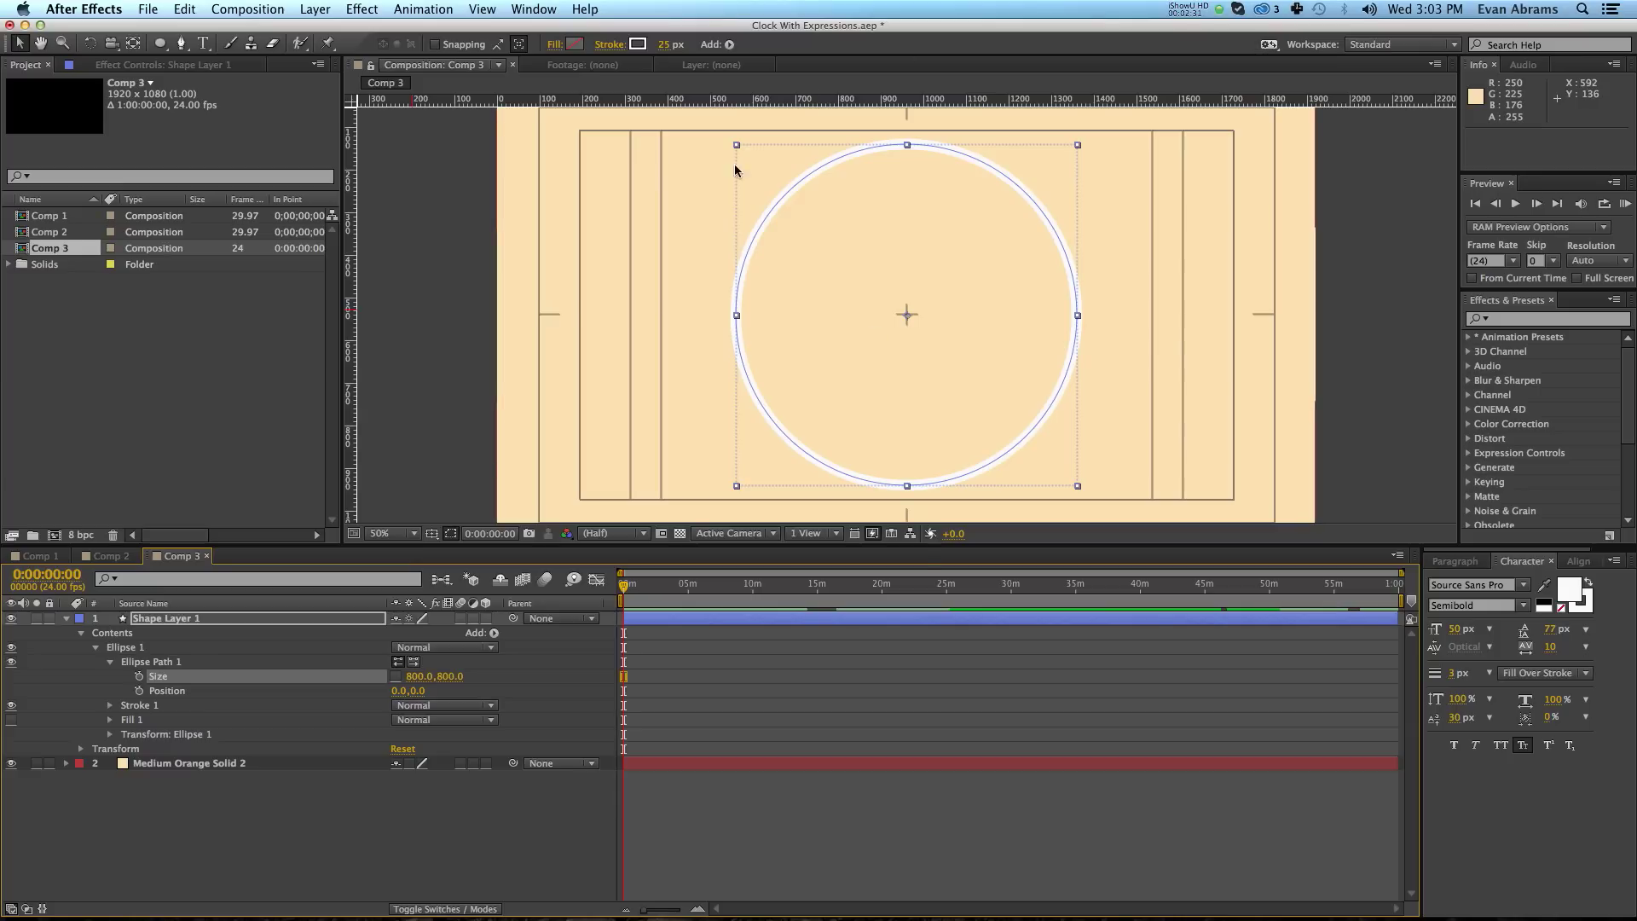
click(196, 620)
key(Return)
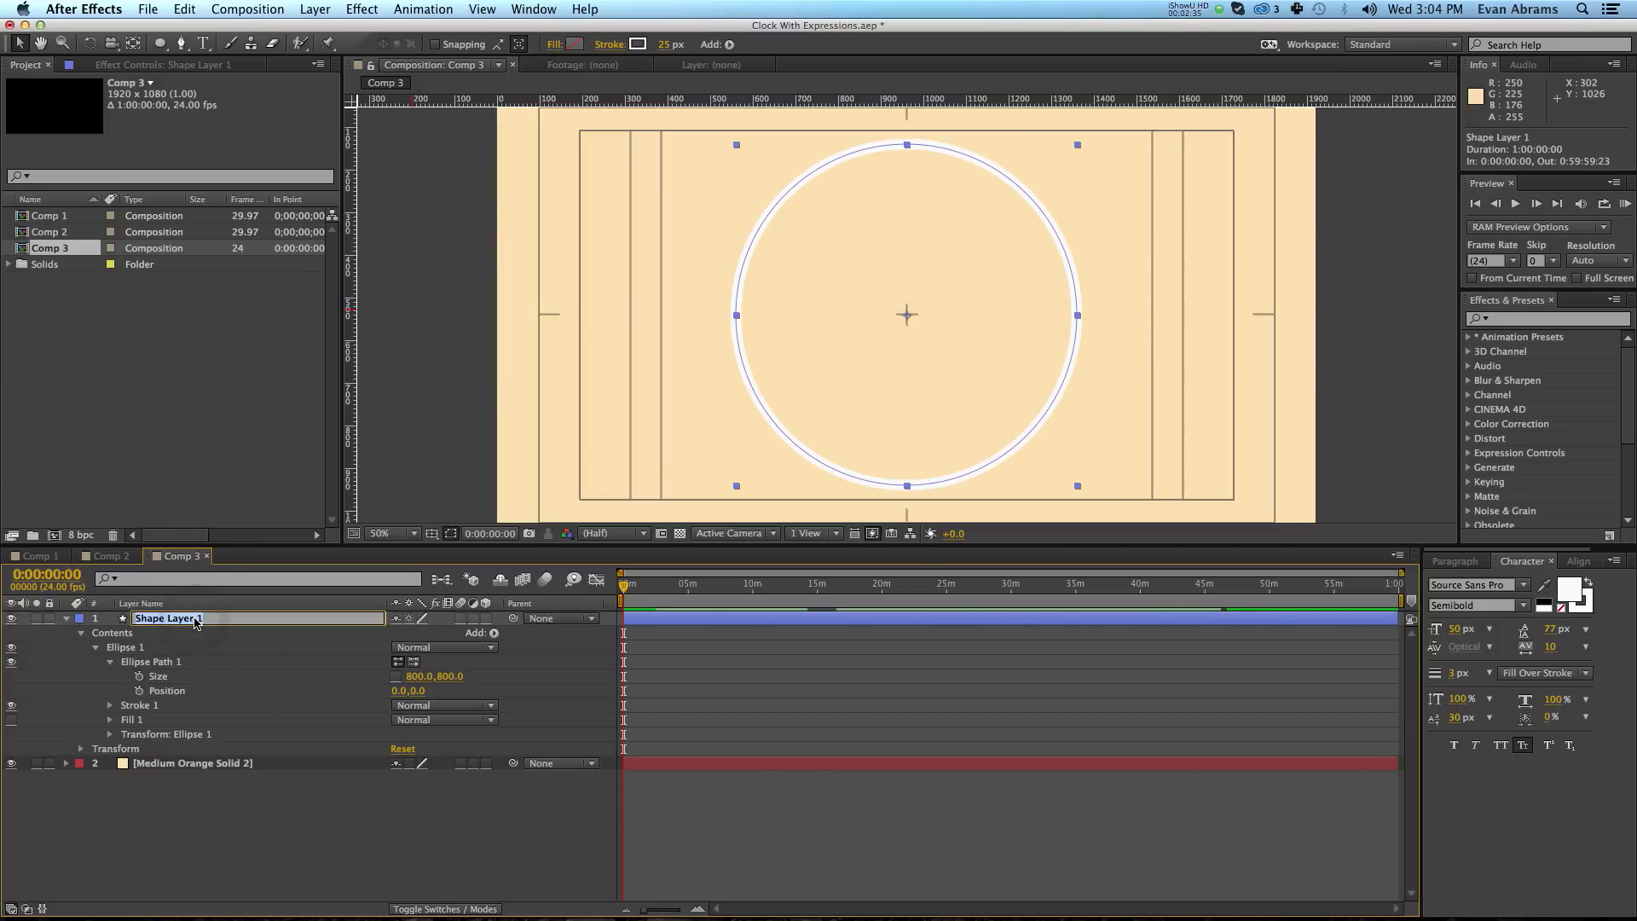
key(BackSpace)
text(Rim)
key(Return)
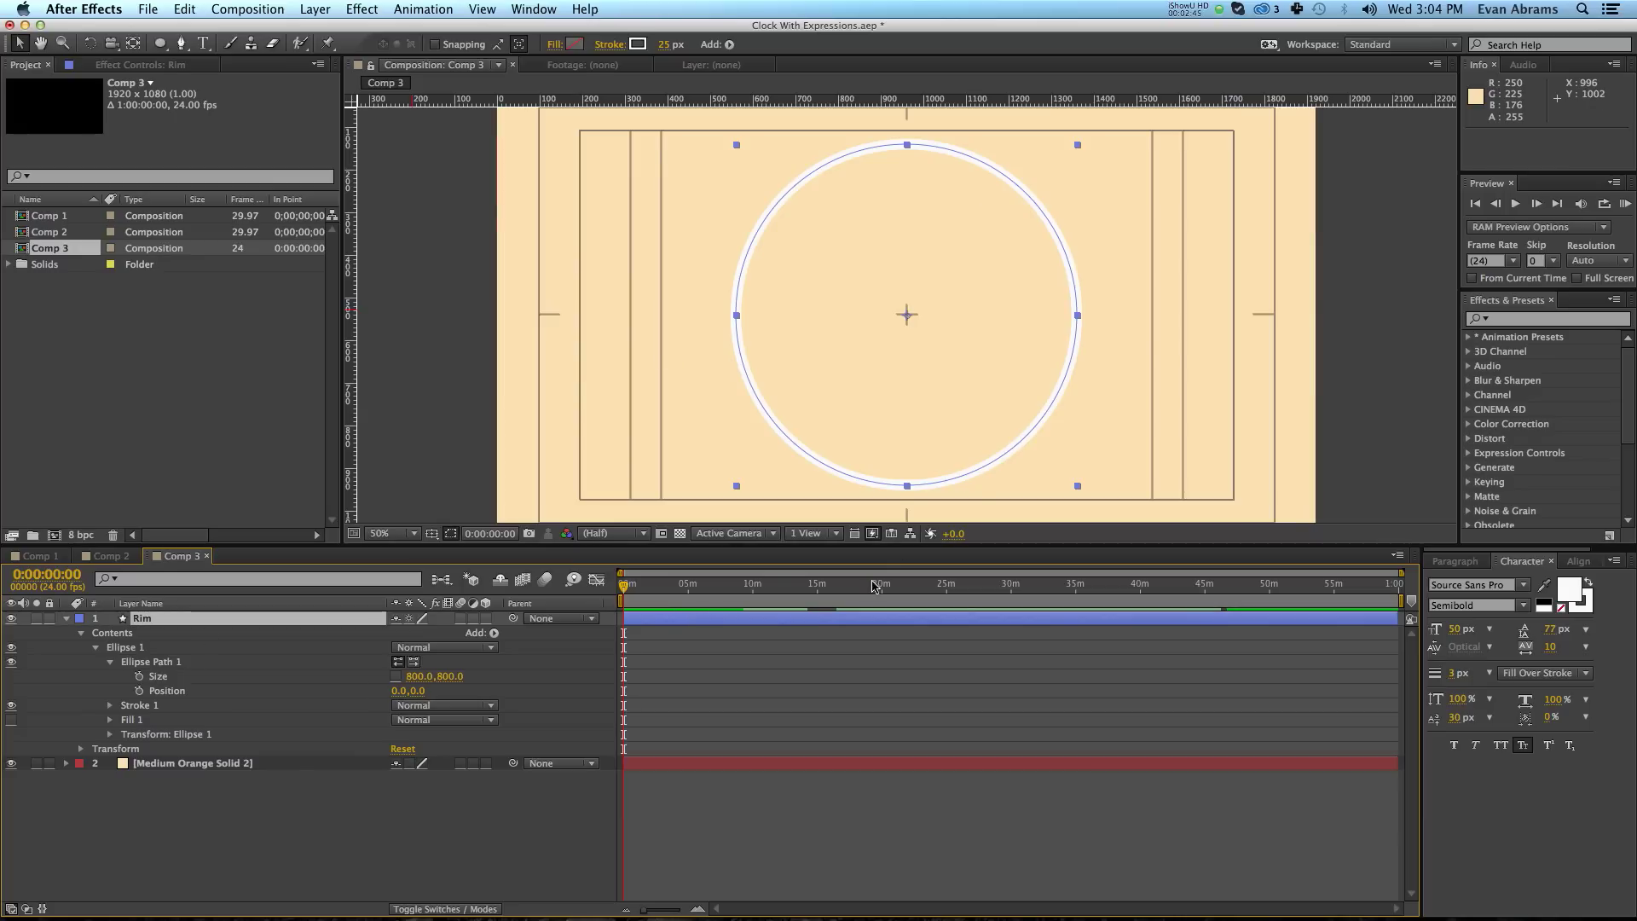
Duplicate Rim as a new layer named Face and move it below Rim.
key(ctrl+d)
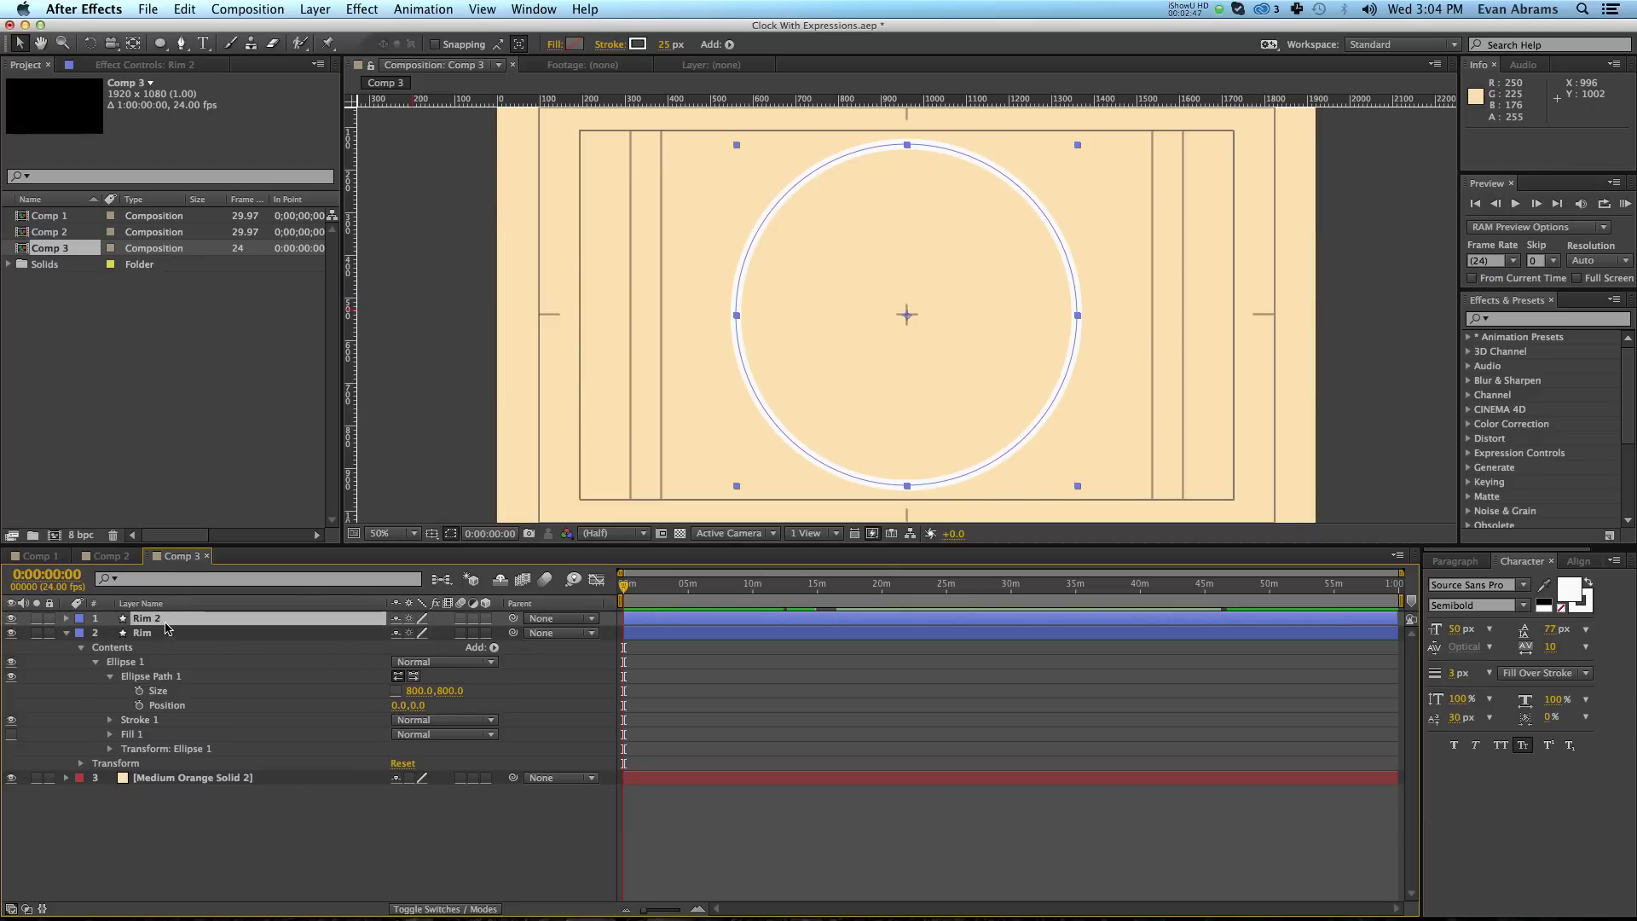
key(Return)
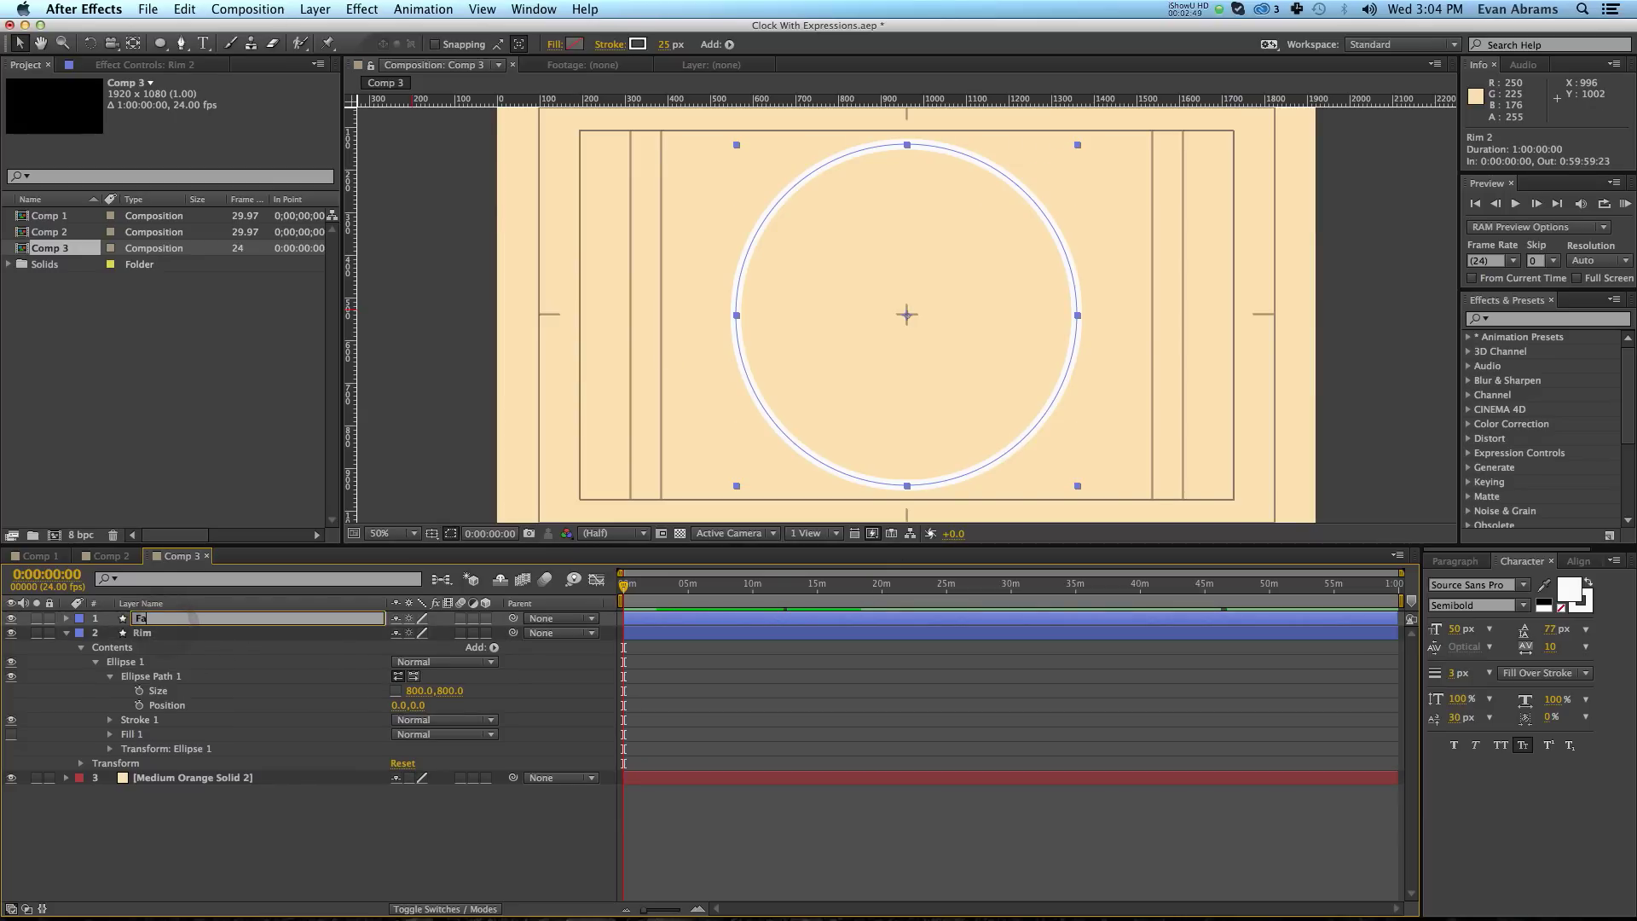
text(ce)
key(Return)
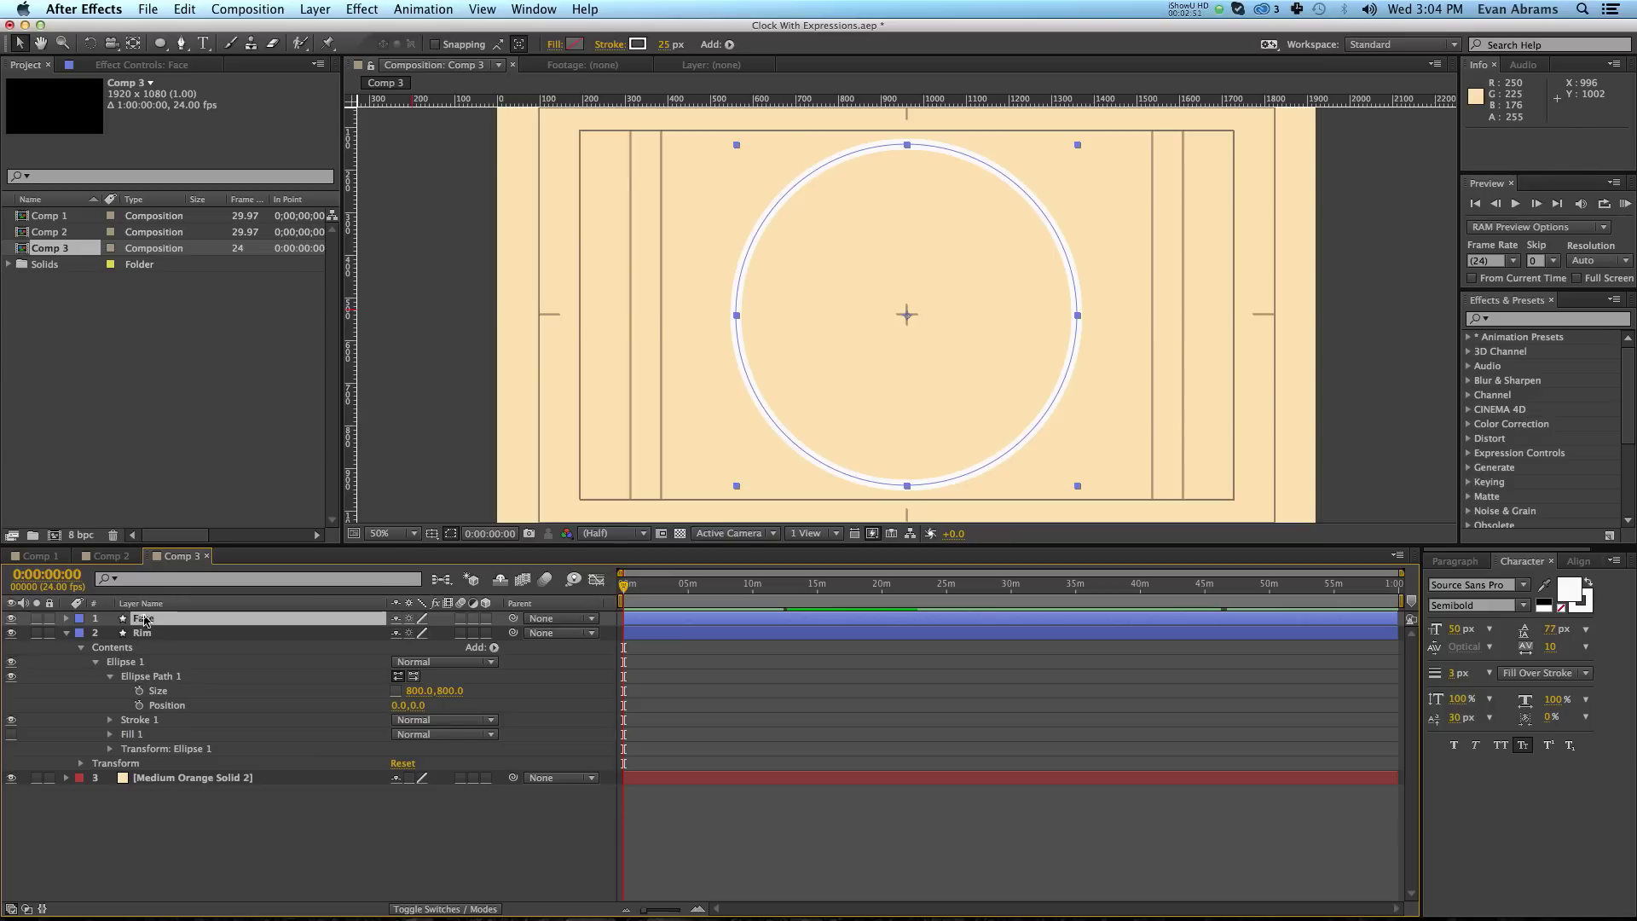
drag(145, 617, 70, 770)
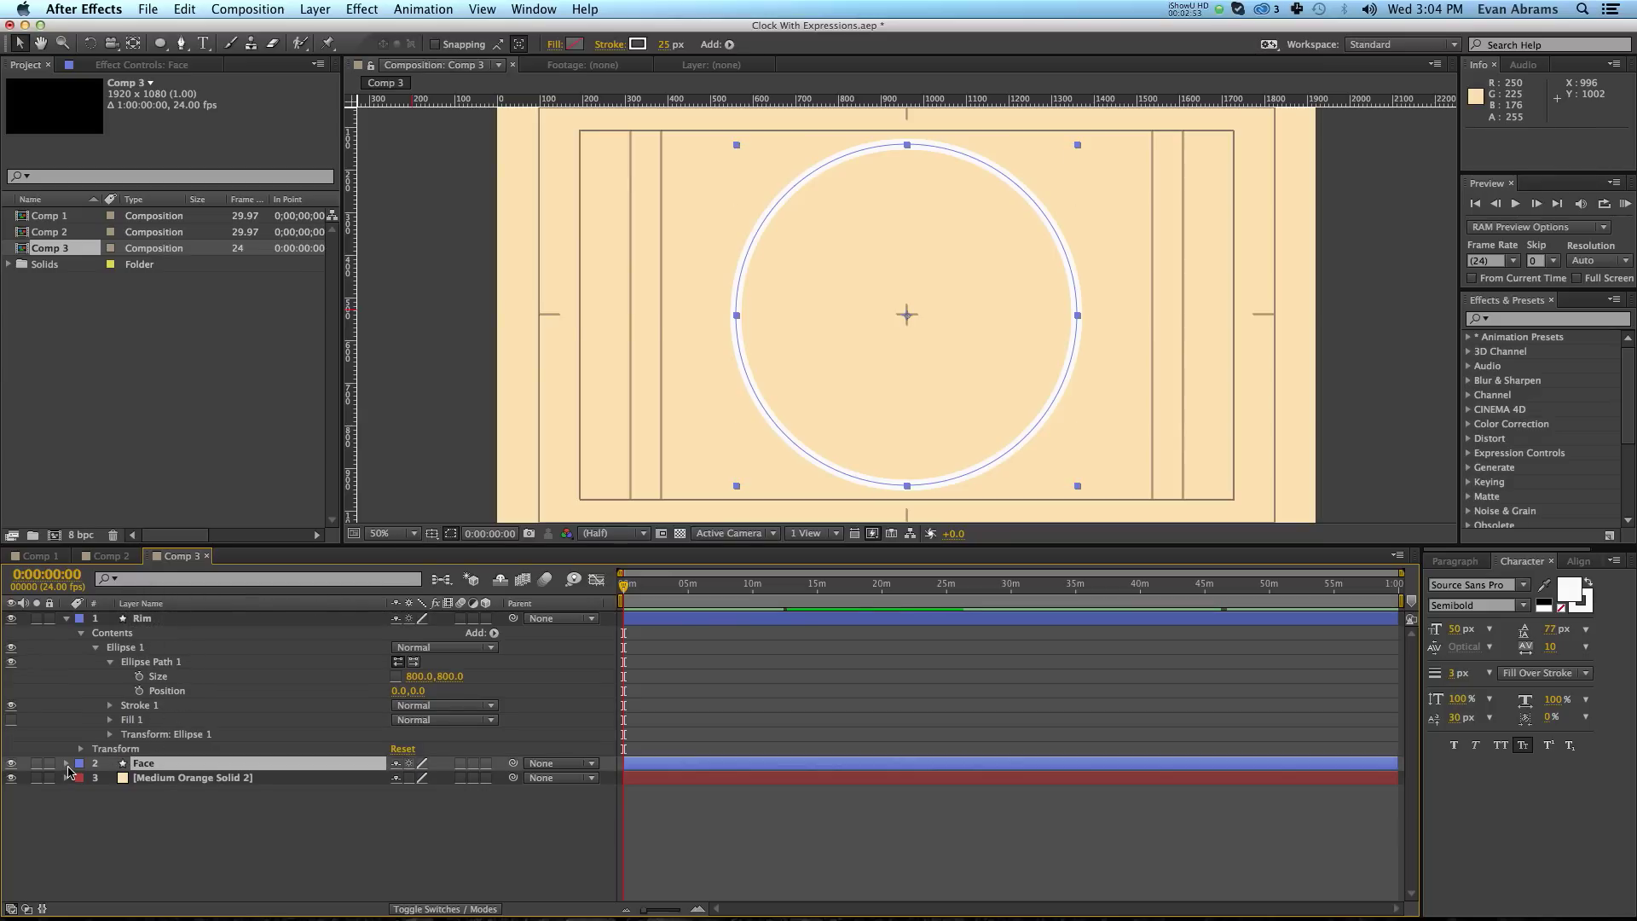
Give the Face circle a solid sky blue (73C2DE) fill.
click(559, 50)
click(753, 428)
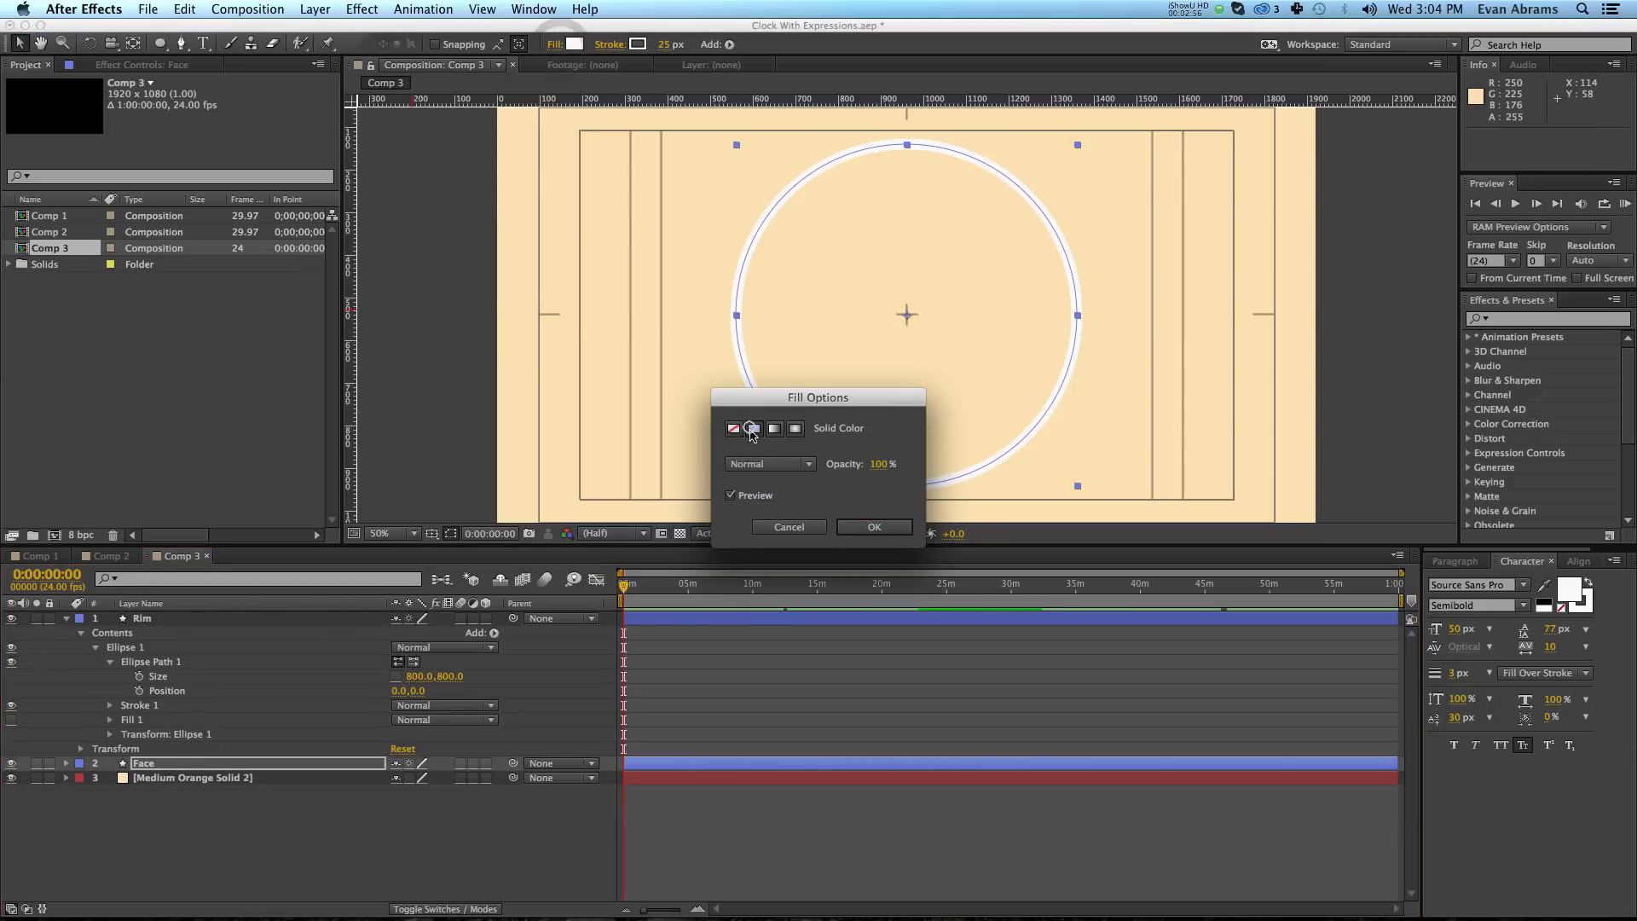
click(870, 524)
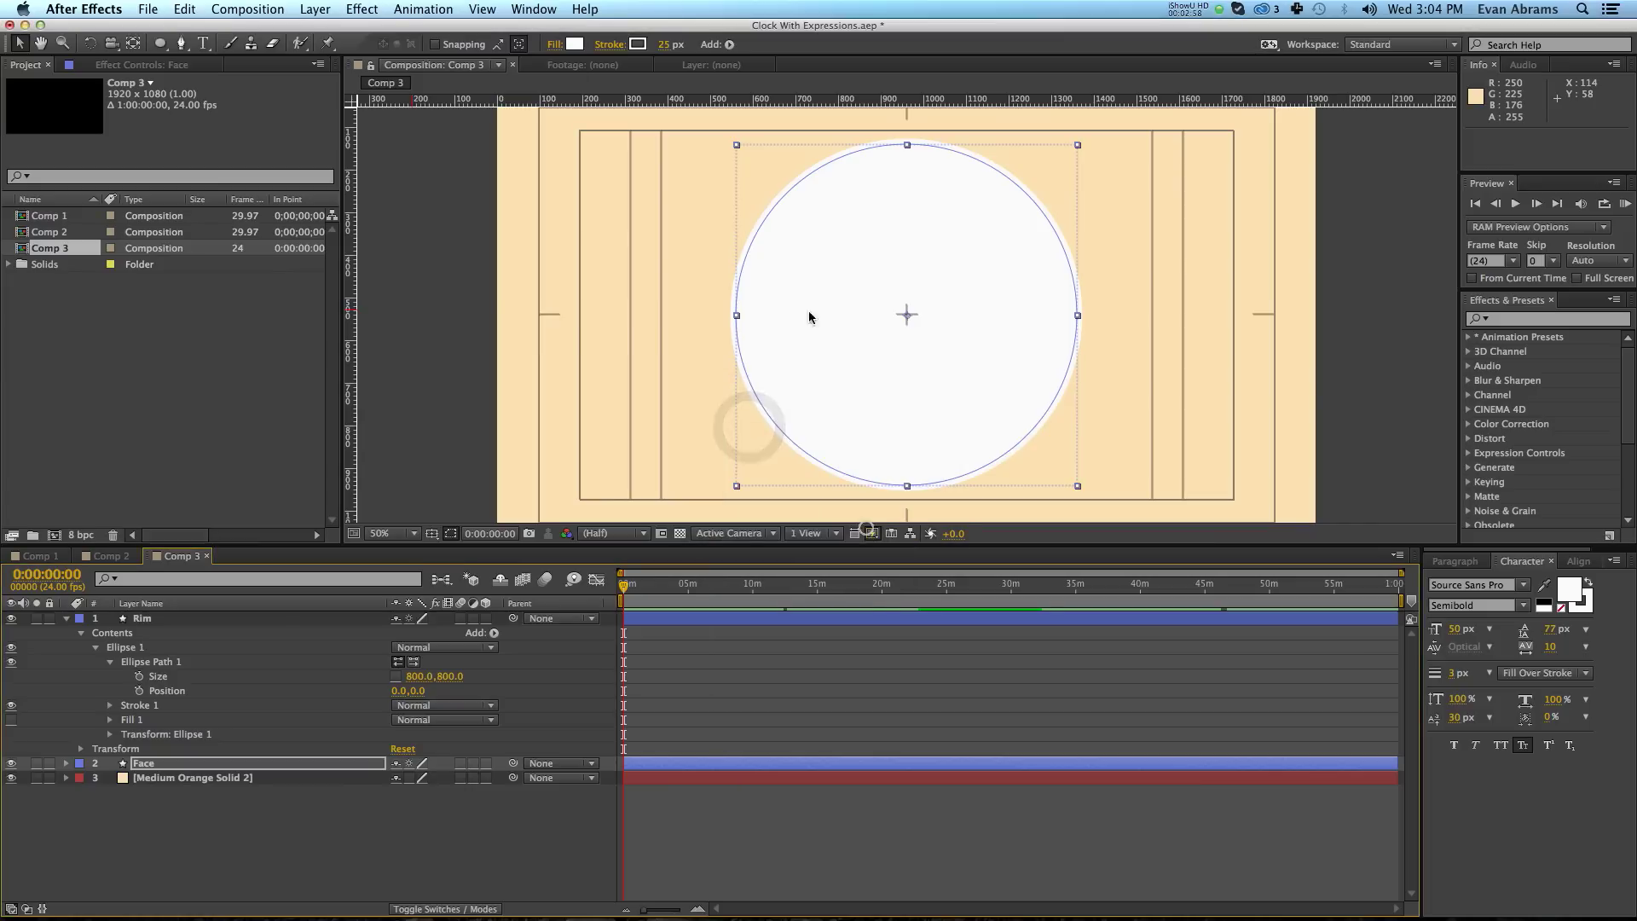
click(577, 45)
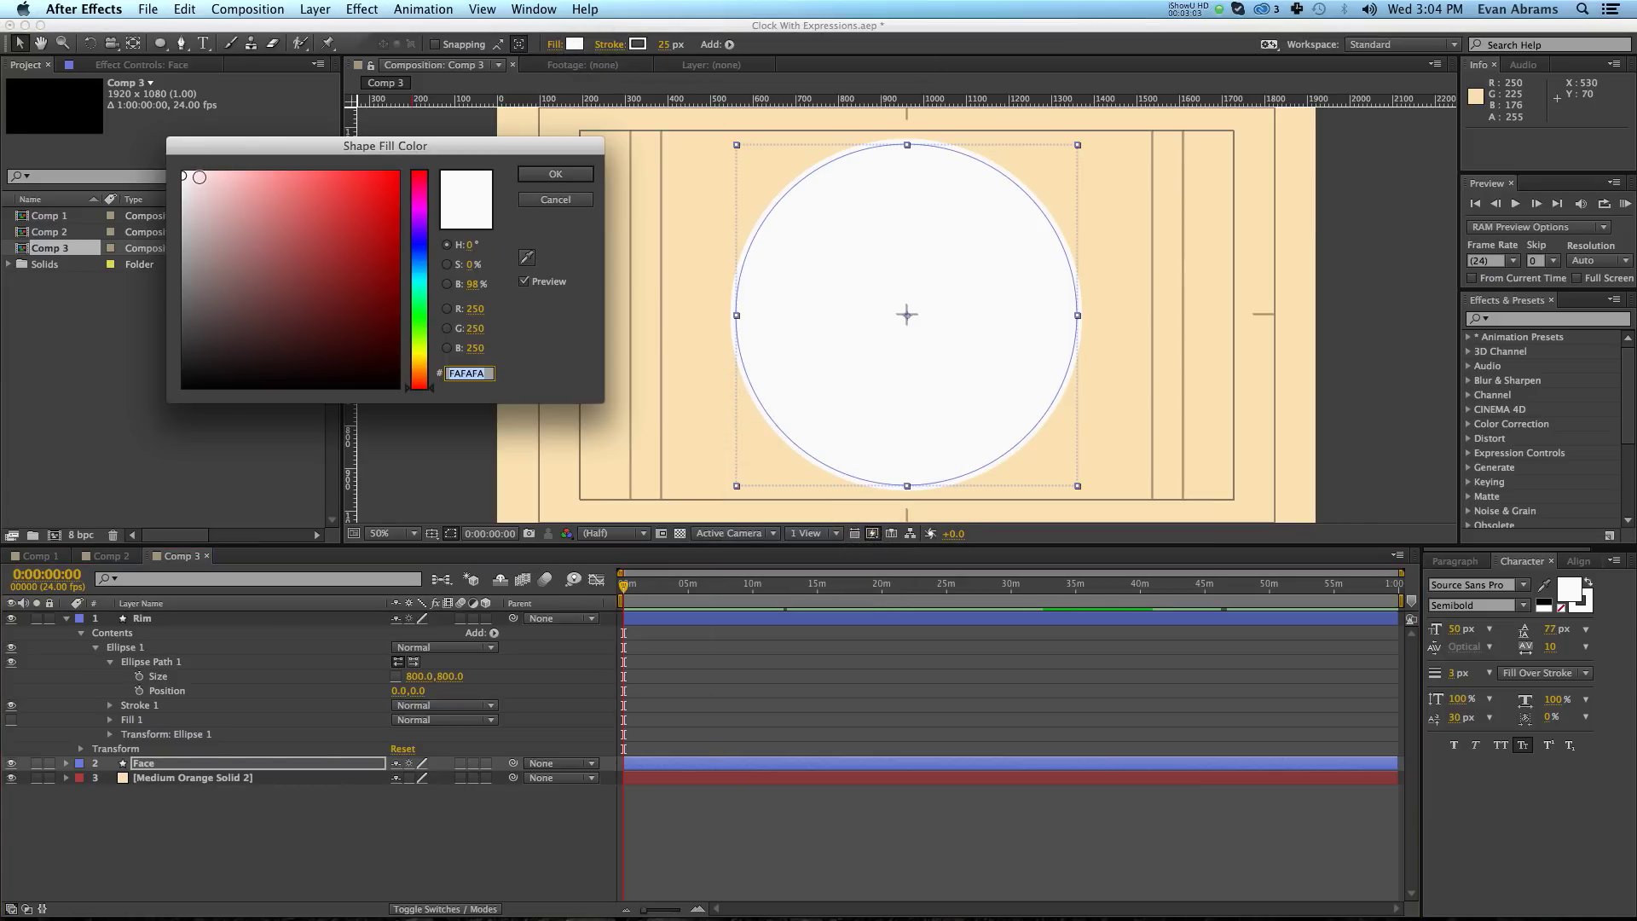
drag(425, 293, 425, 283)
mouse_move(344, 196)
mouse_down()
mouse_move(290, 181)
mouse_move(275, 195)
mouse_up()
drag(425, 282, 424, 268)
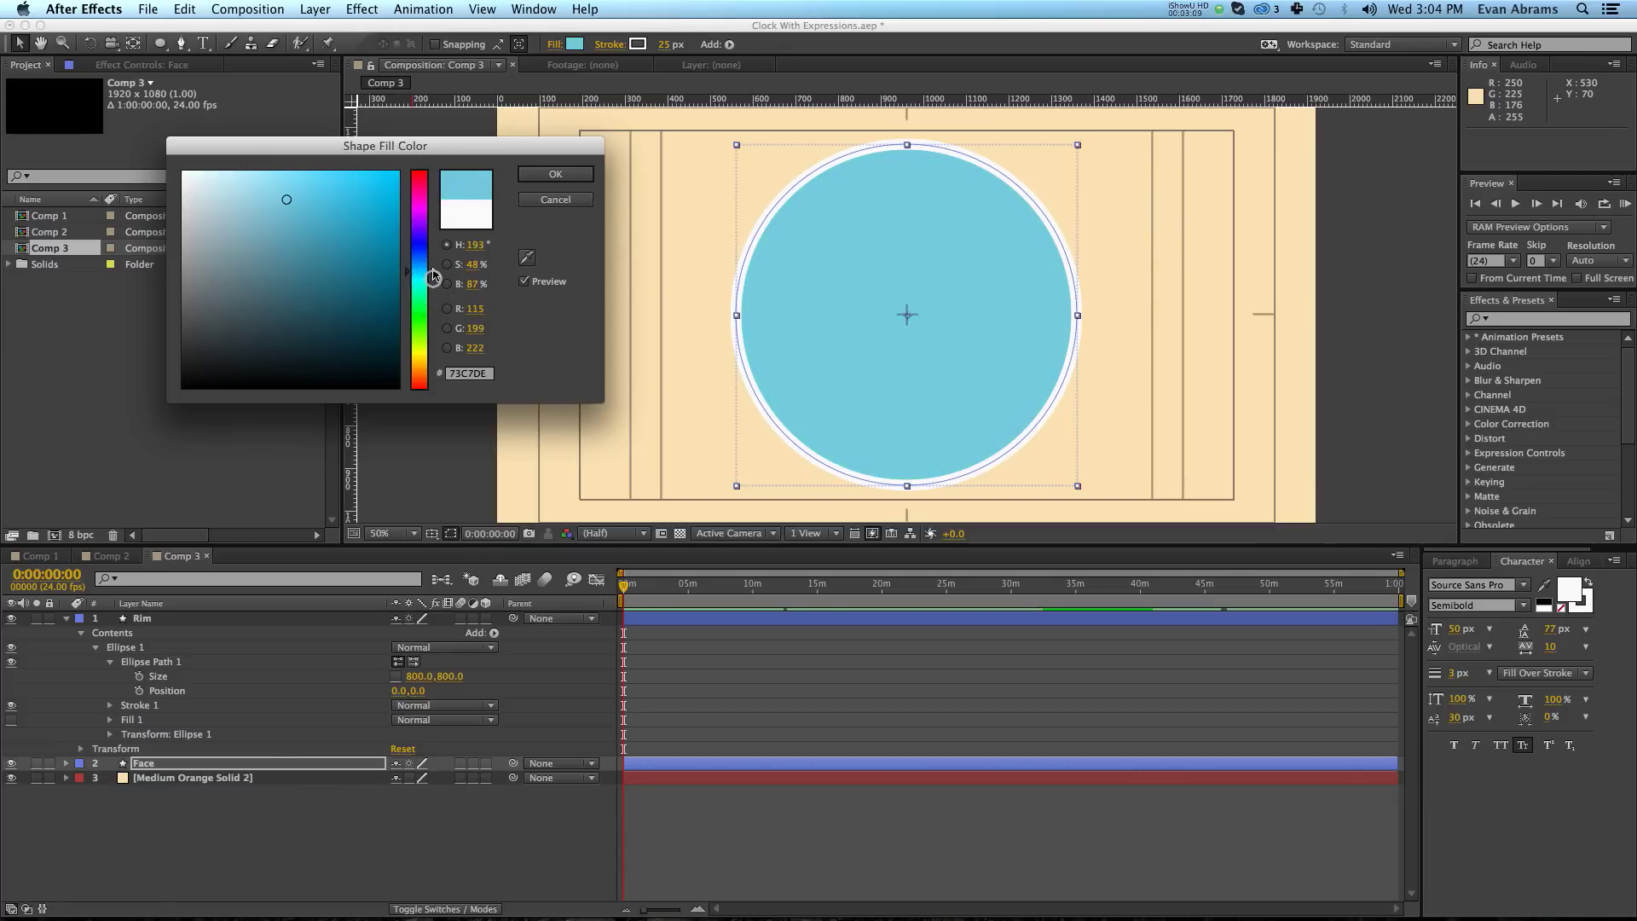
click(555, 173)
click(375, 816)
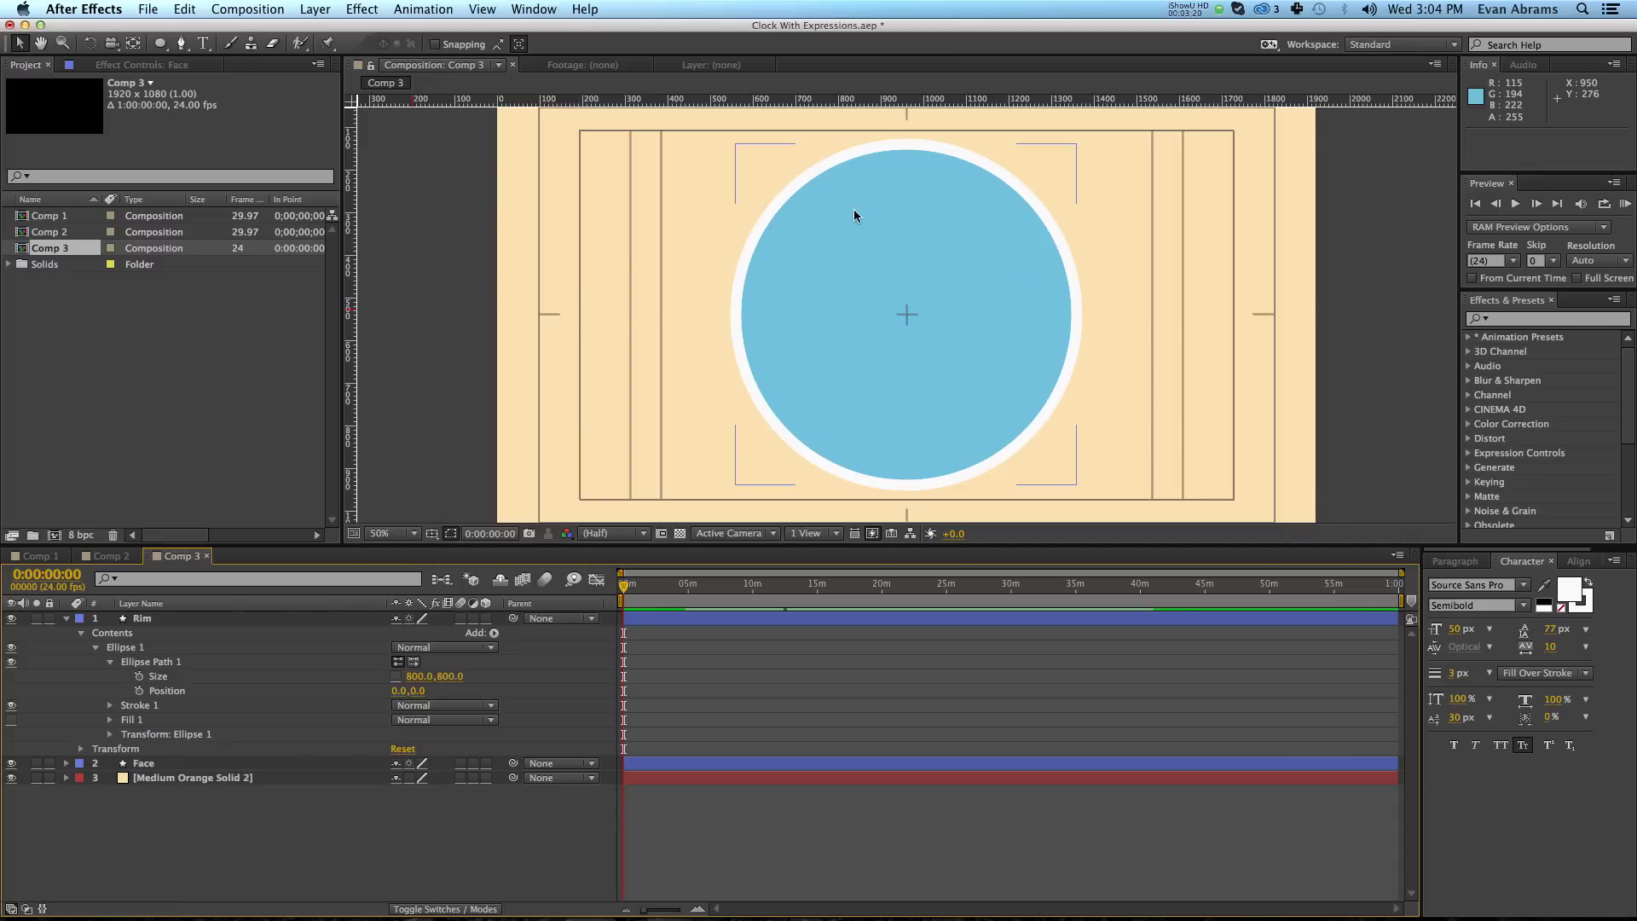
Add a full-composition rectangle shape layer with no stroke and a near-white FAFAFA fill.
click(160, 42)
click(235, 42)
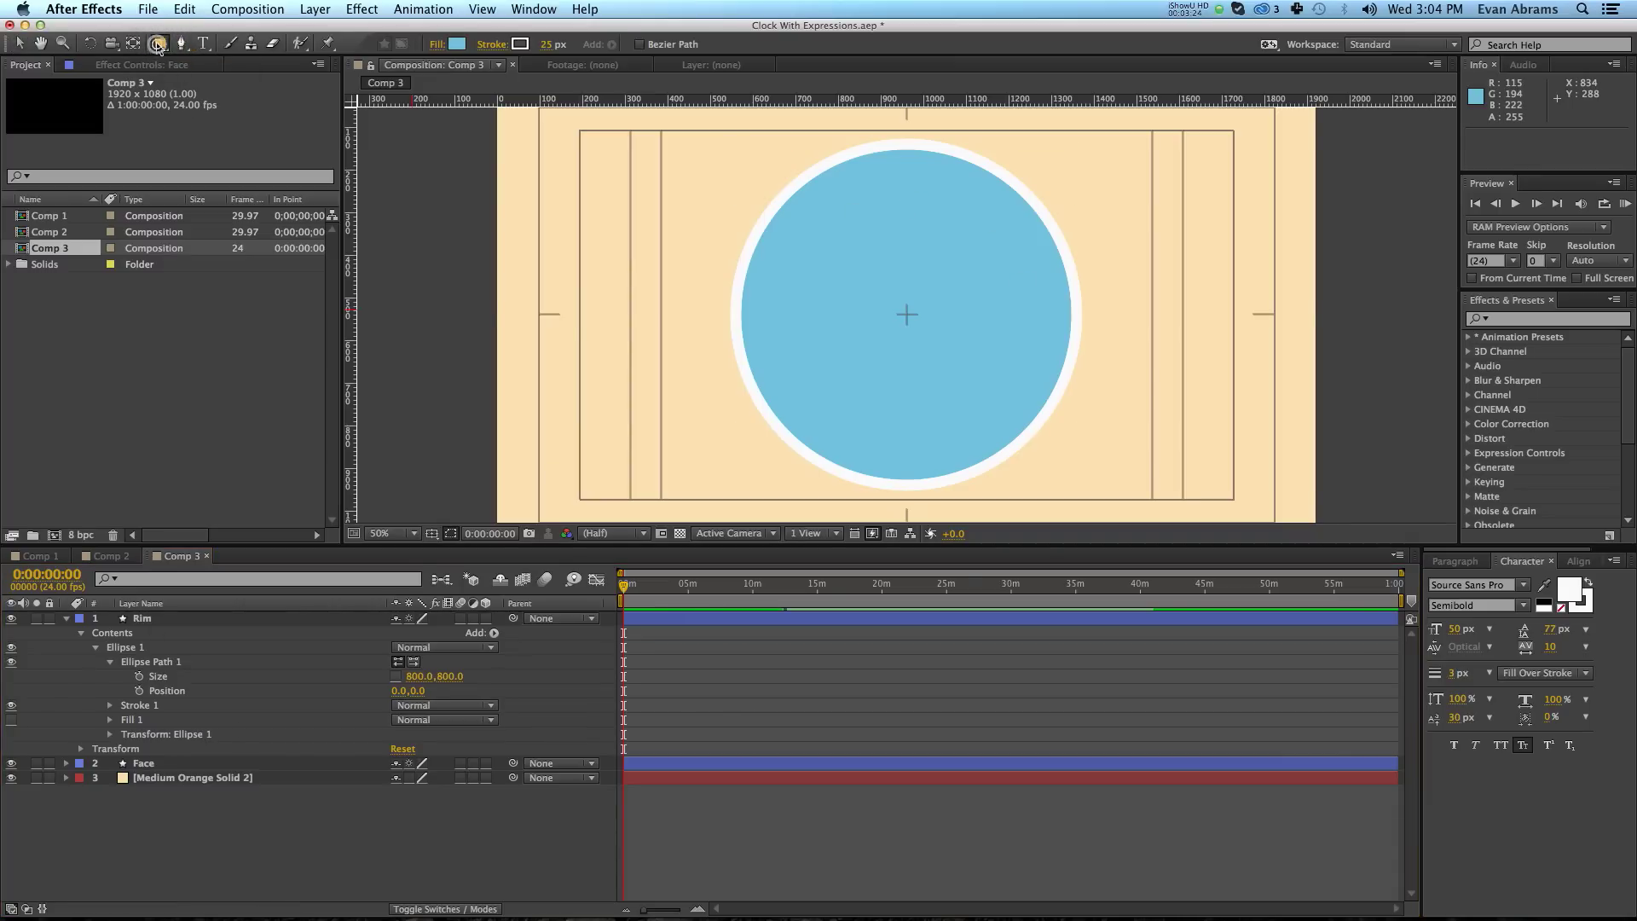
double_click(159, 43)
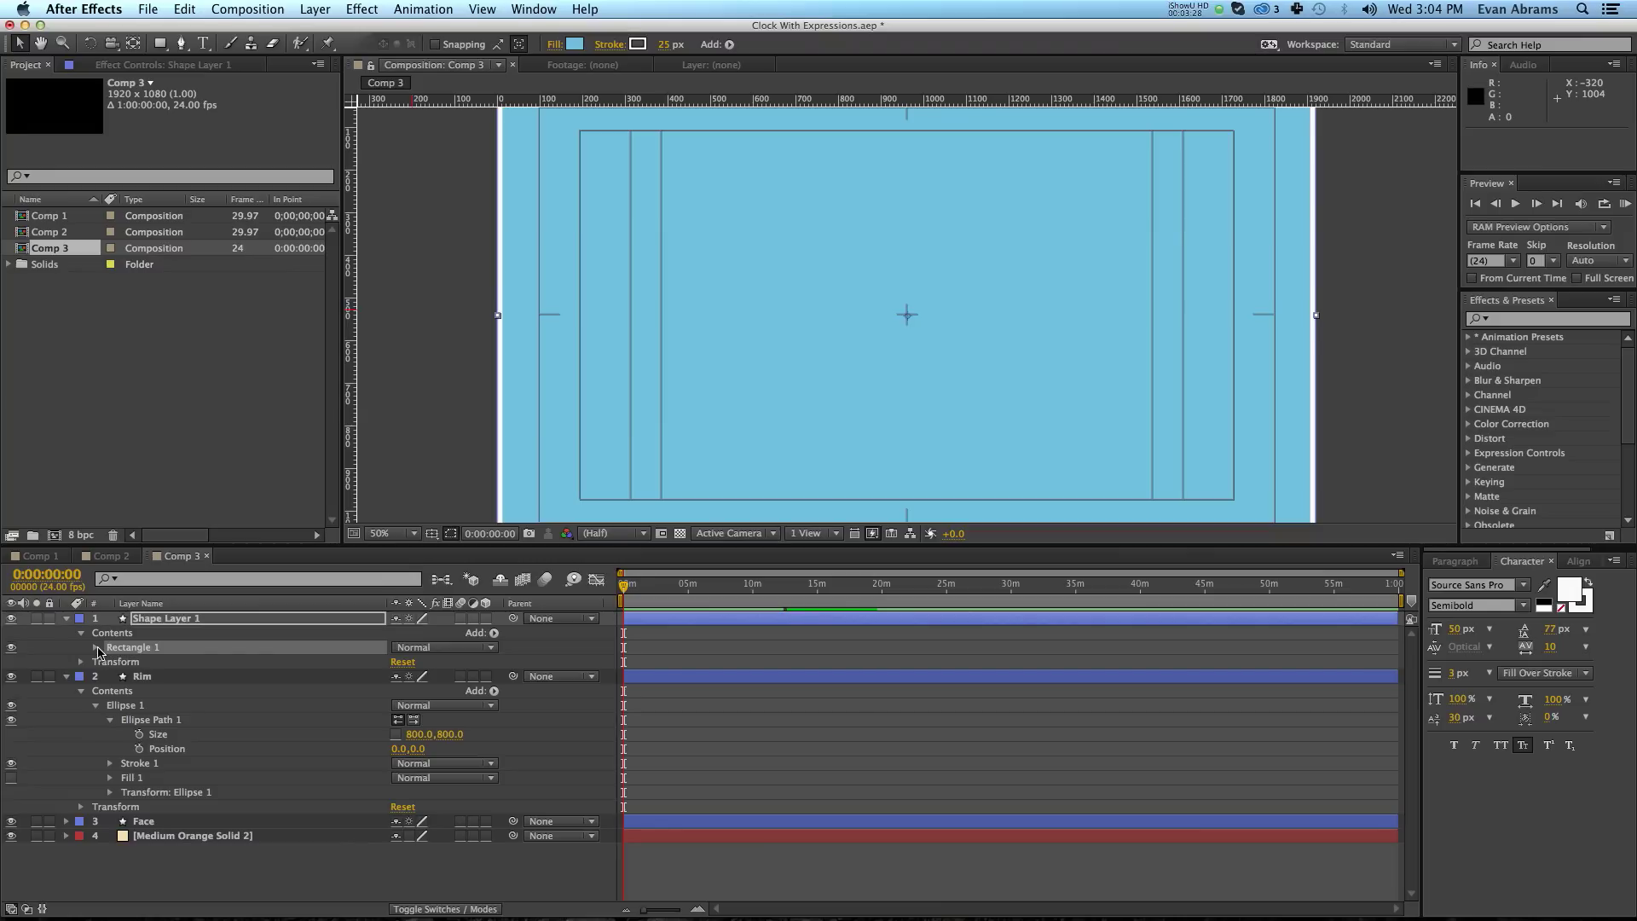
click(95, 648)
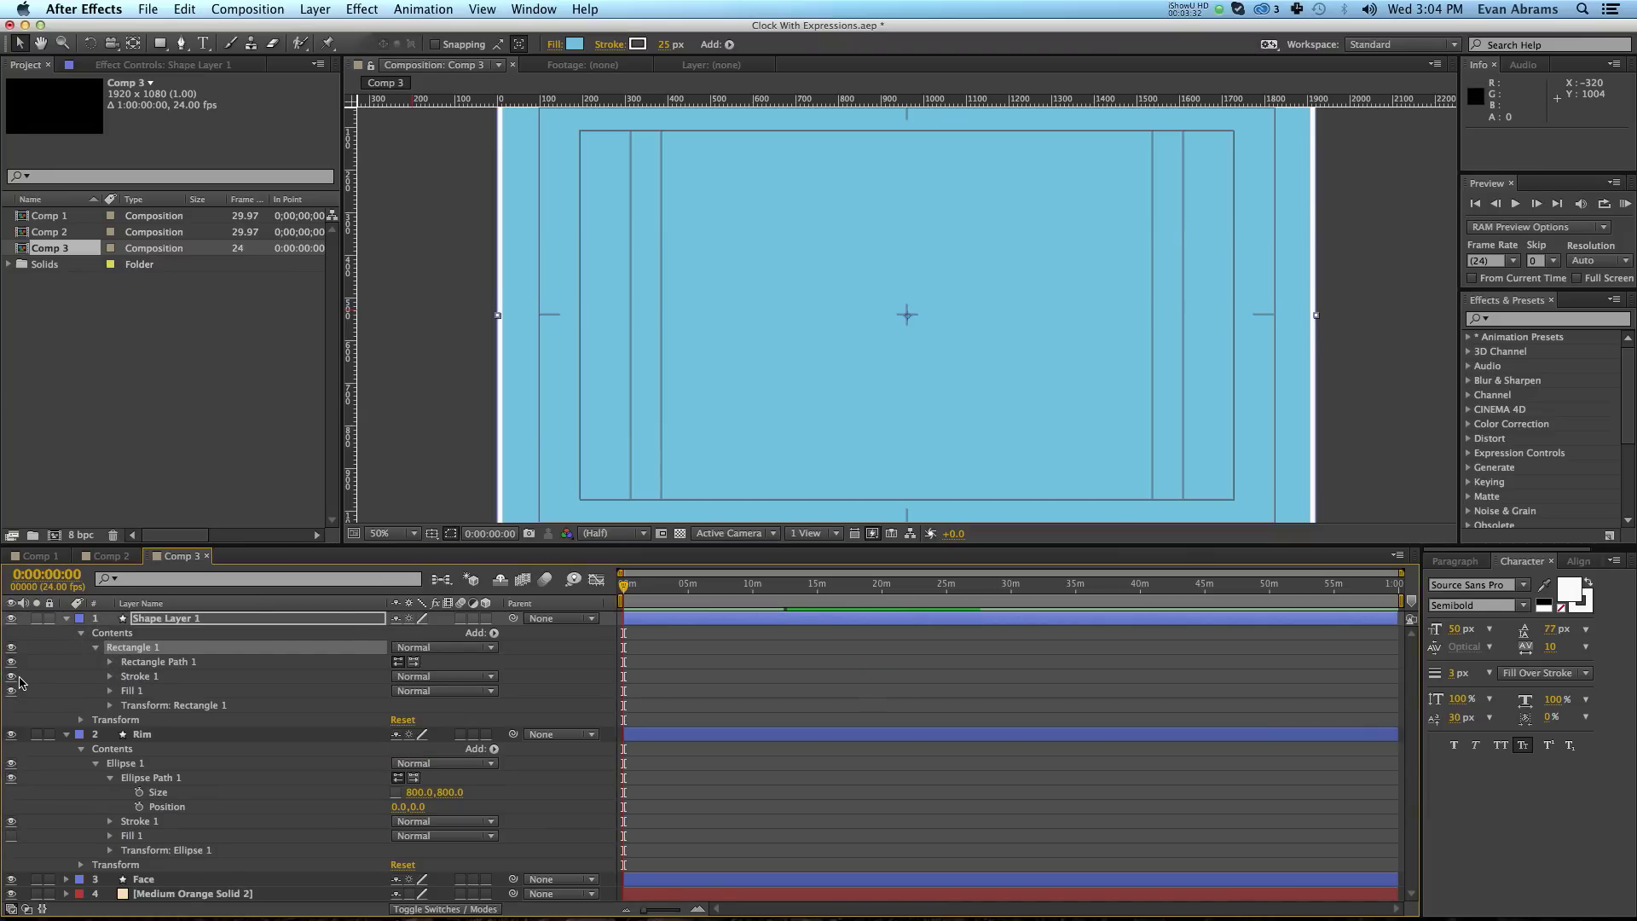
click(12, 676)
click(132, 691)
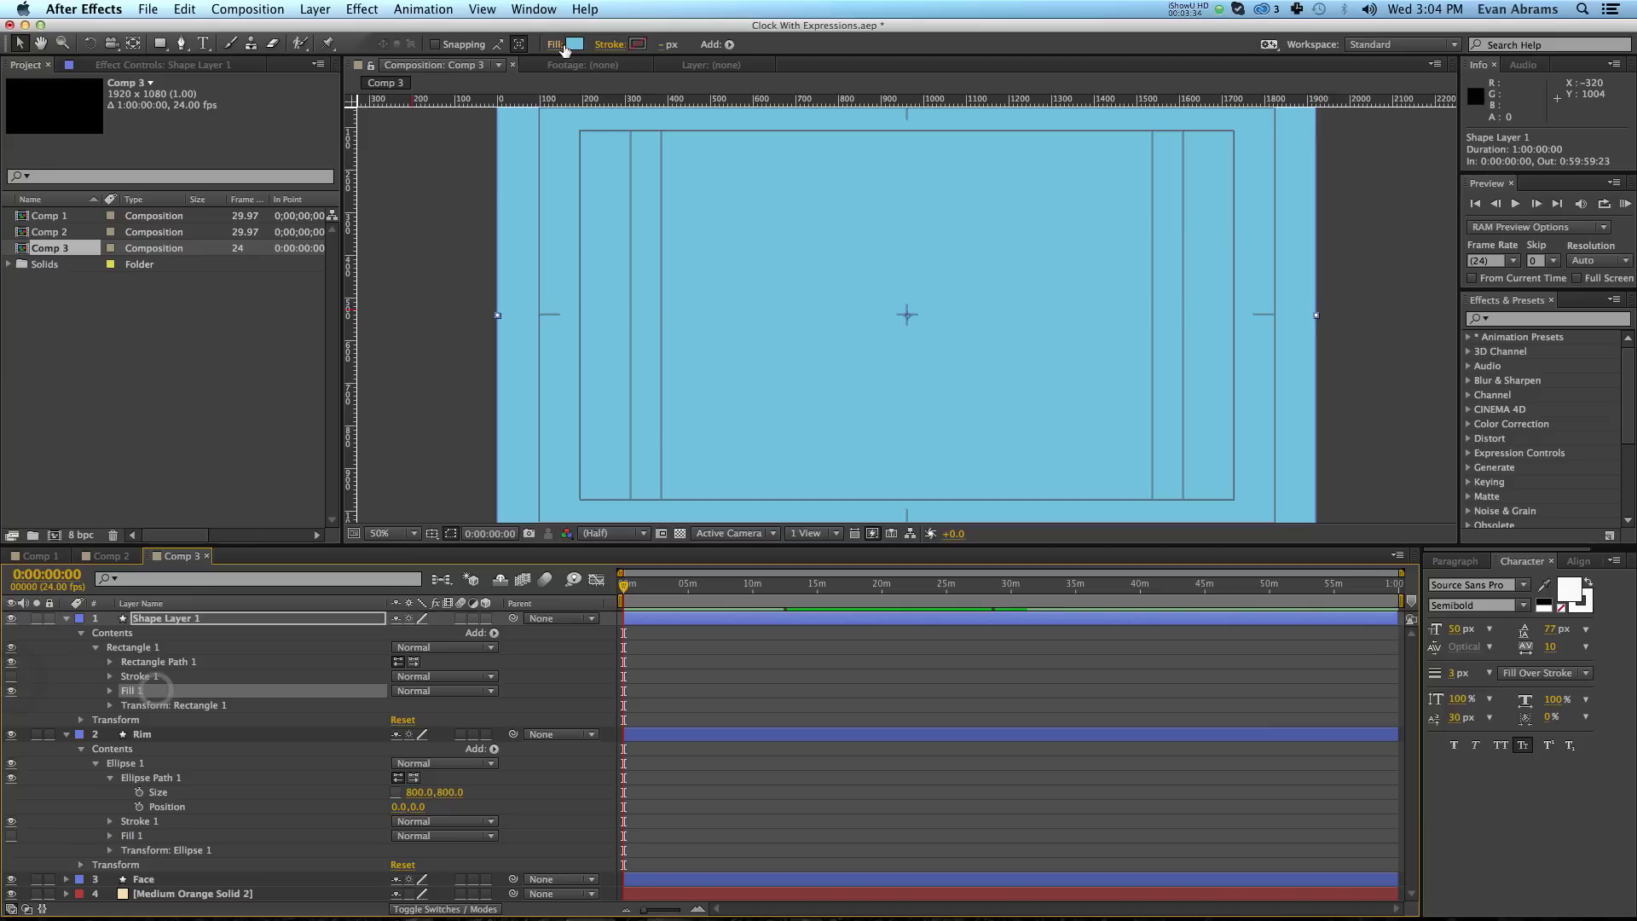
click(575, 45)
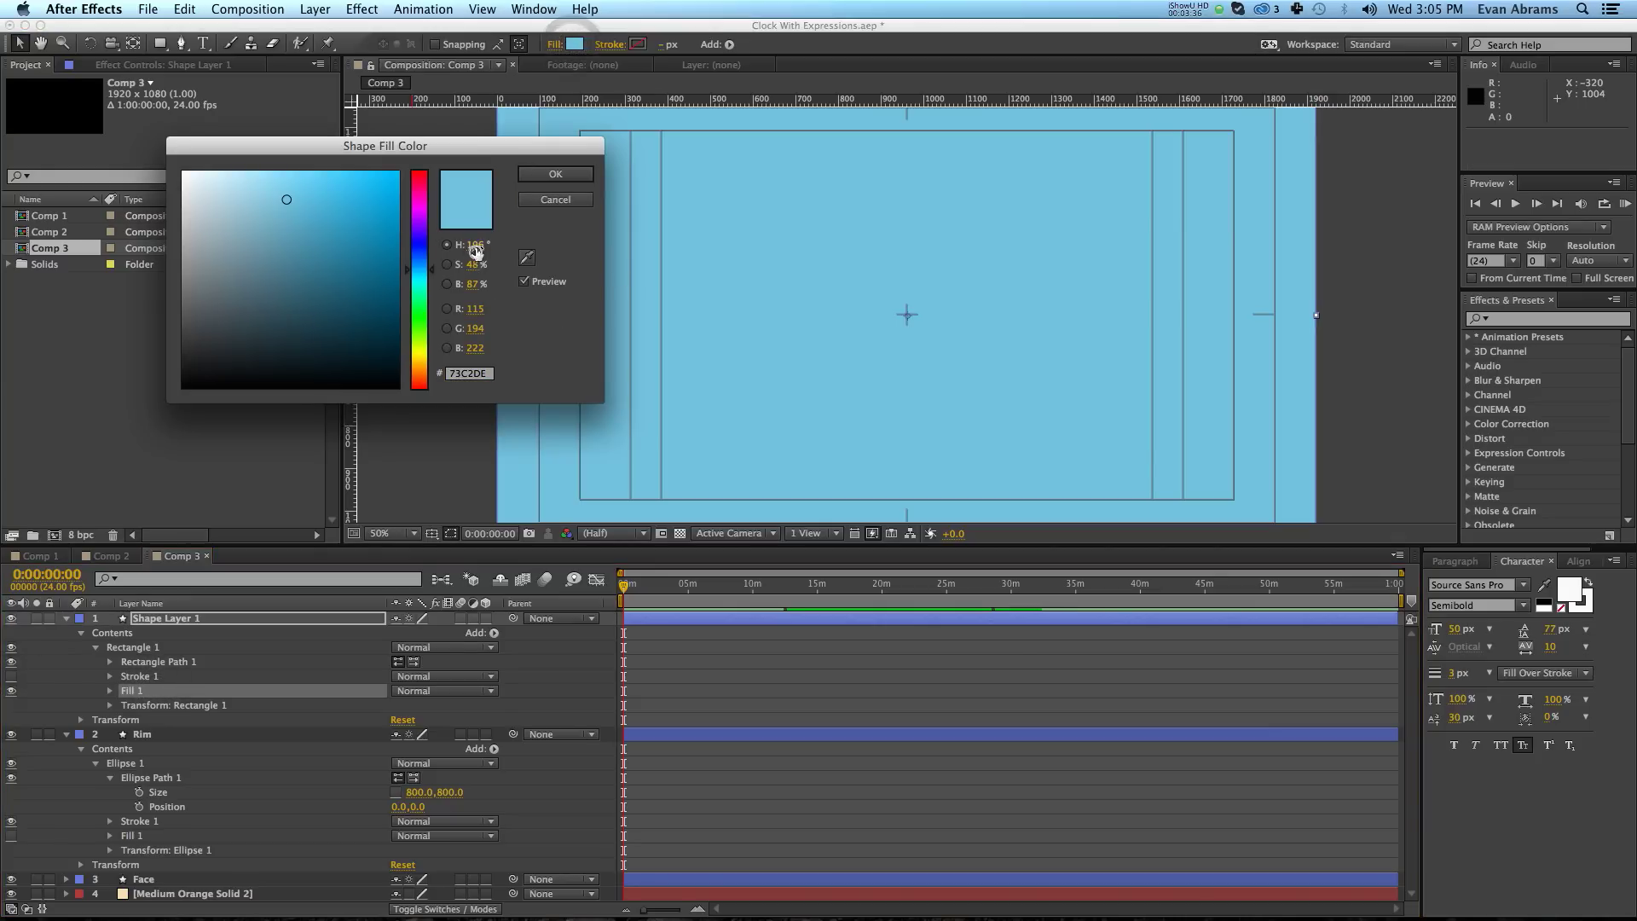
text(0)
key(Tab)
text(0)
key(Tab)
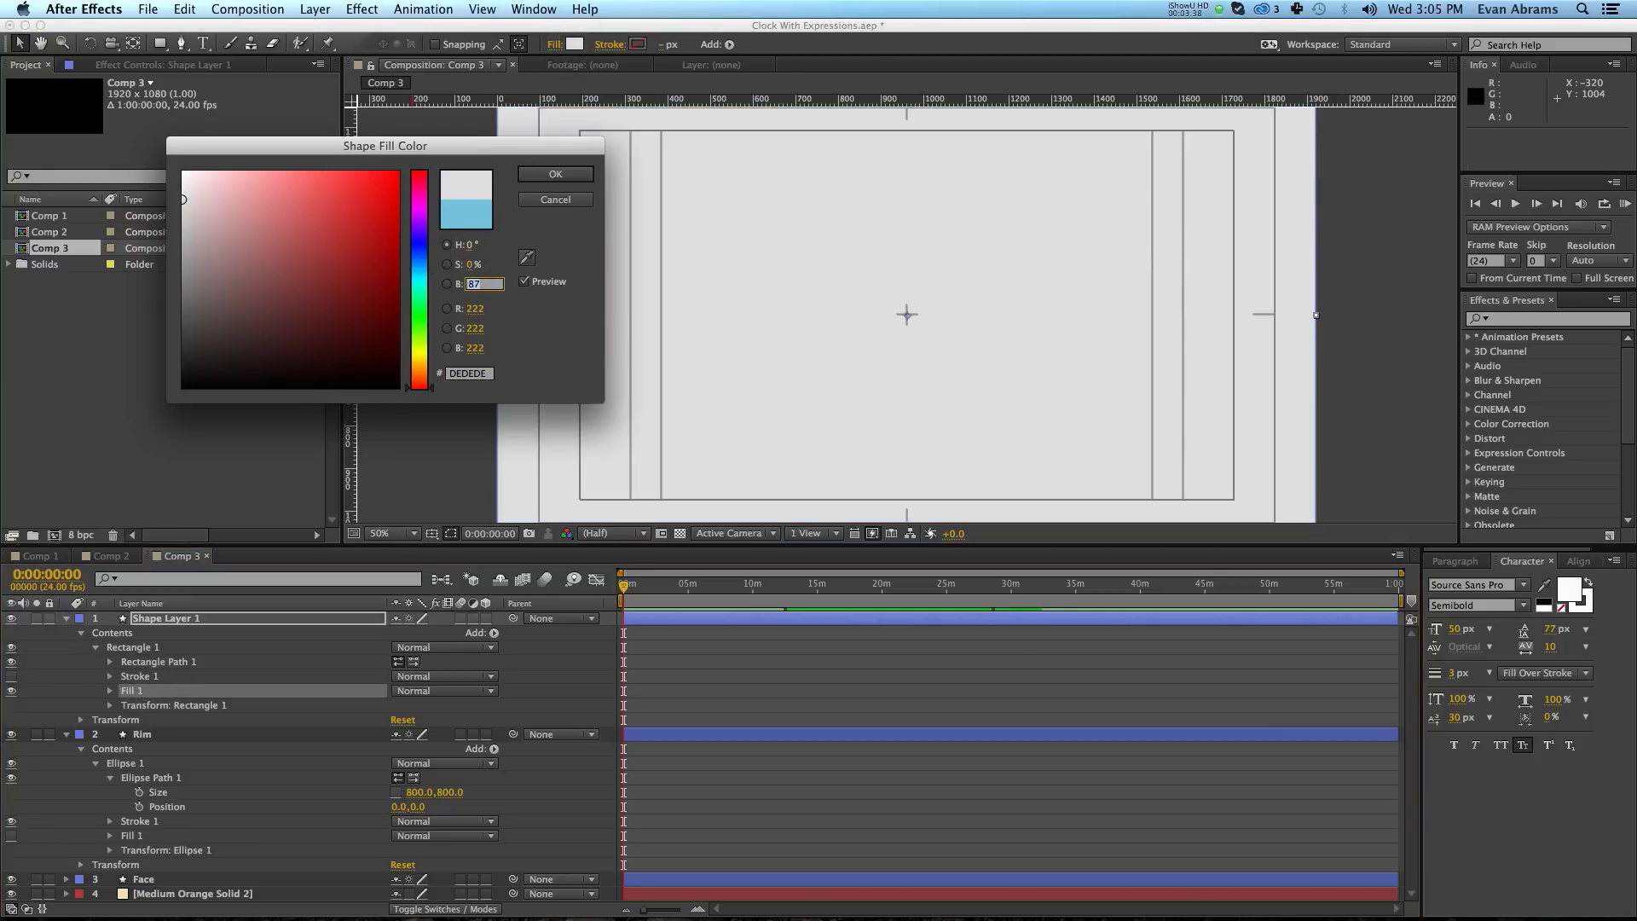
text(98)
key(Return)
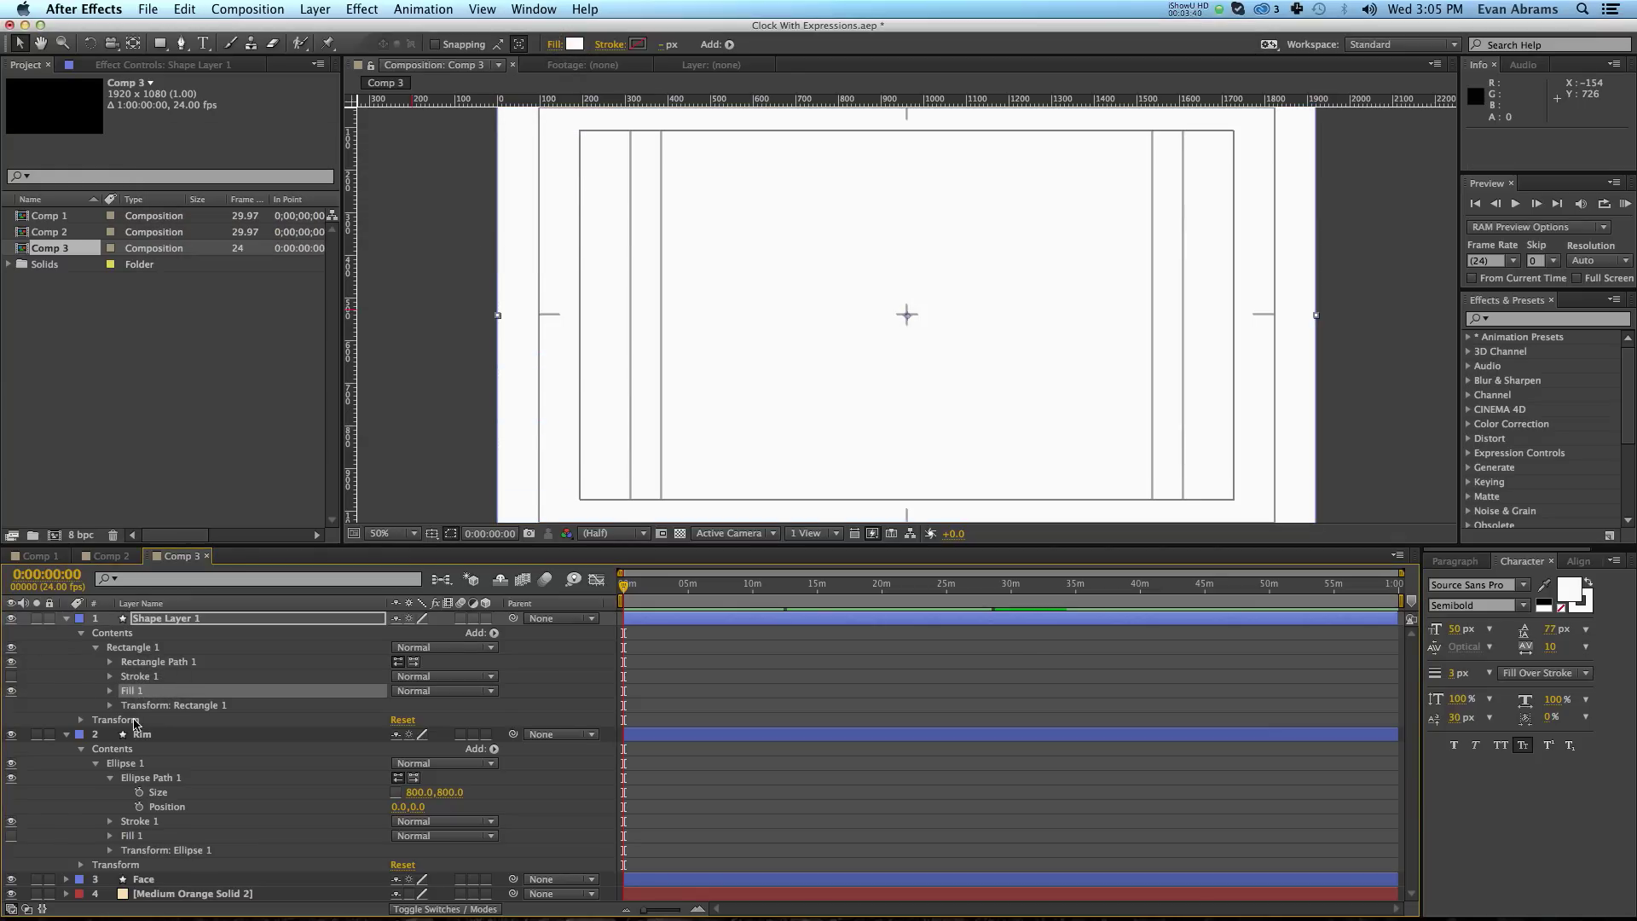
Resize the rectangle into a thin bar 25 px wide.
click(96, 648)
click(110, 661)
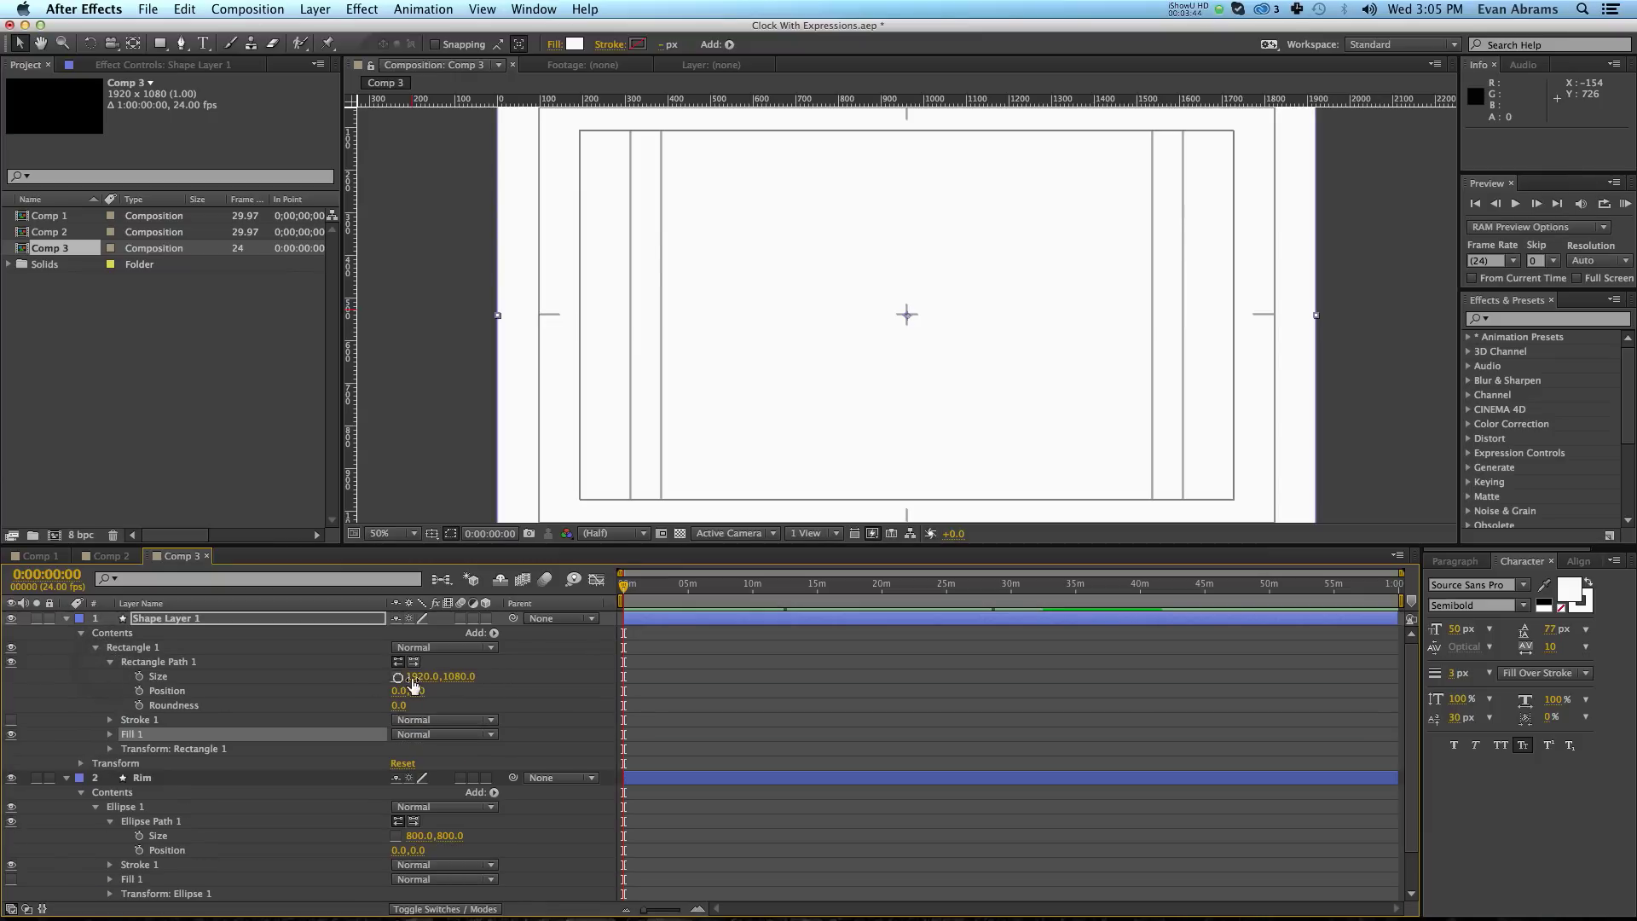
drag(418, 677, 210, 705)
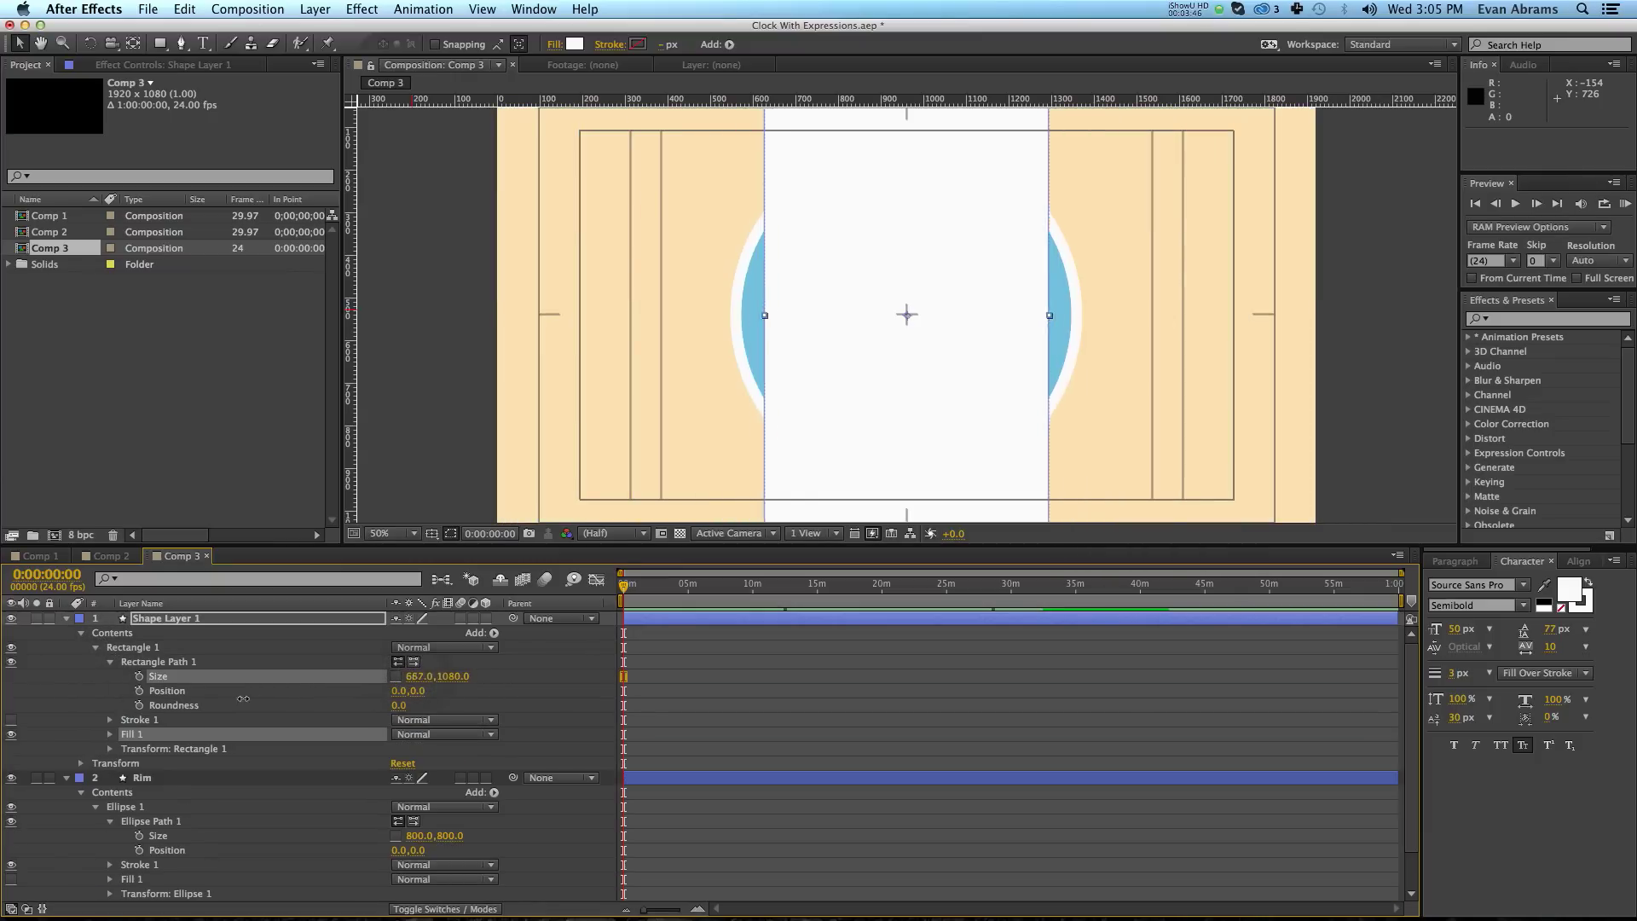
click(417, 677)
key(Tab)
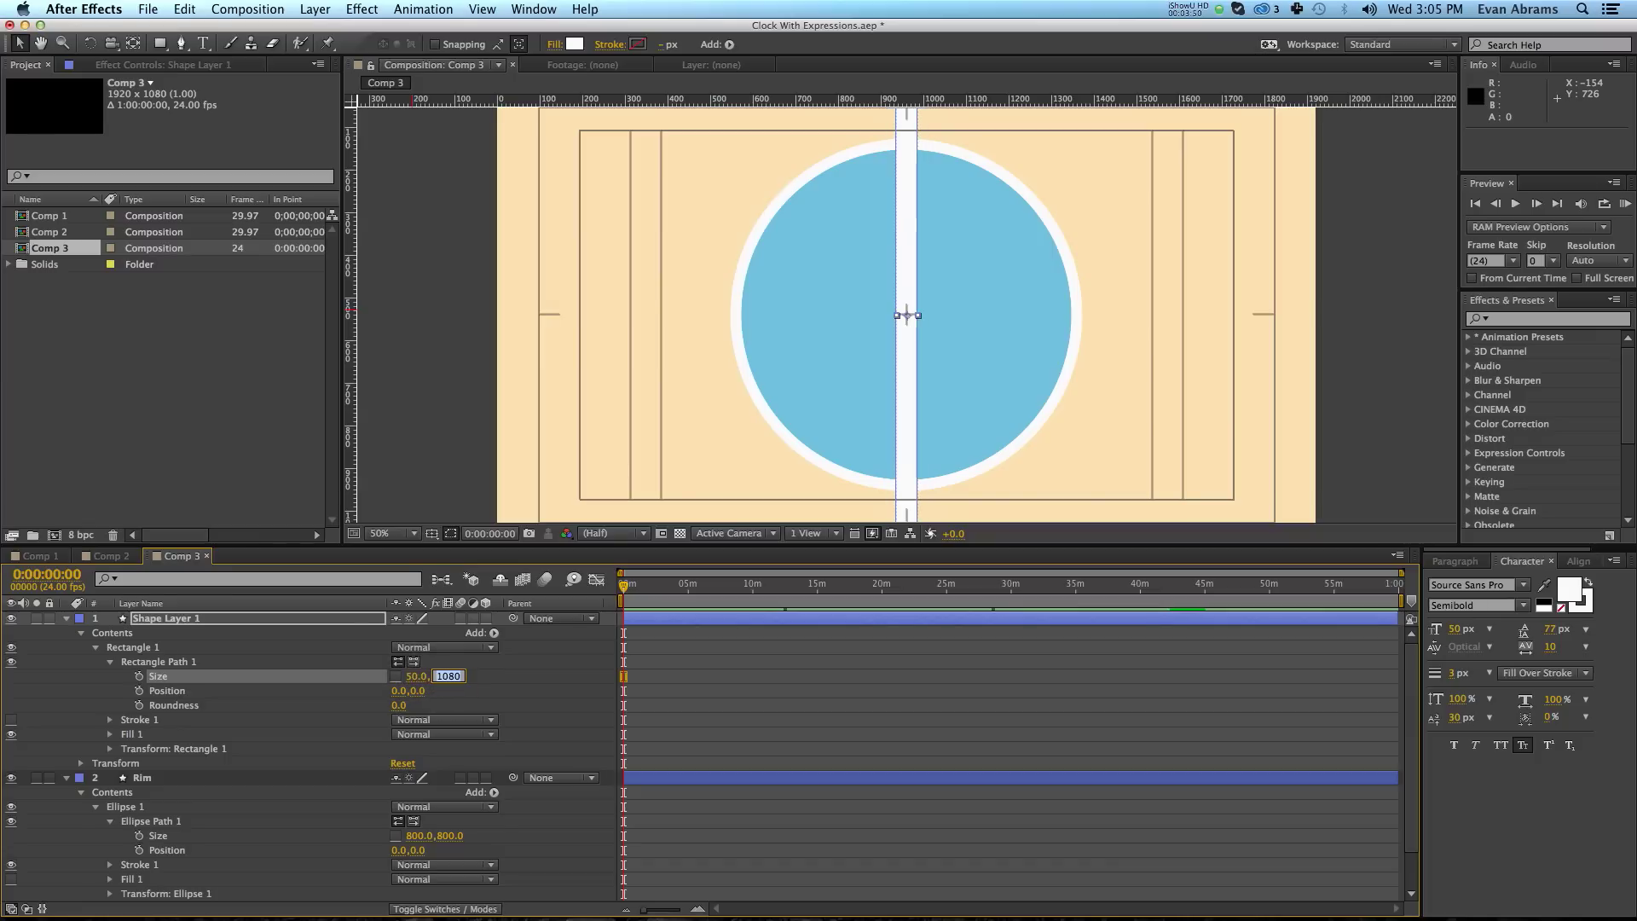
key(shift+Tab)
text(25)
key(Tab)
text(50)
key(Return)
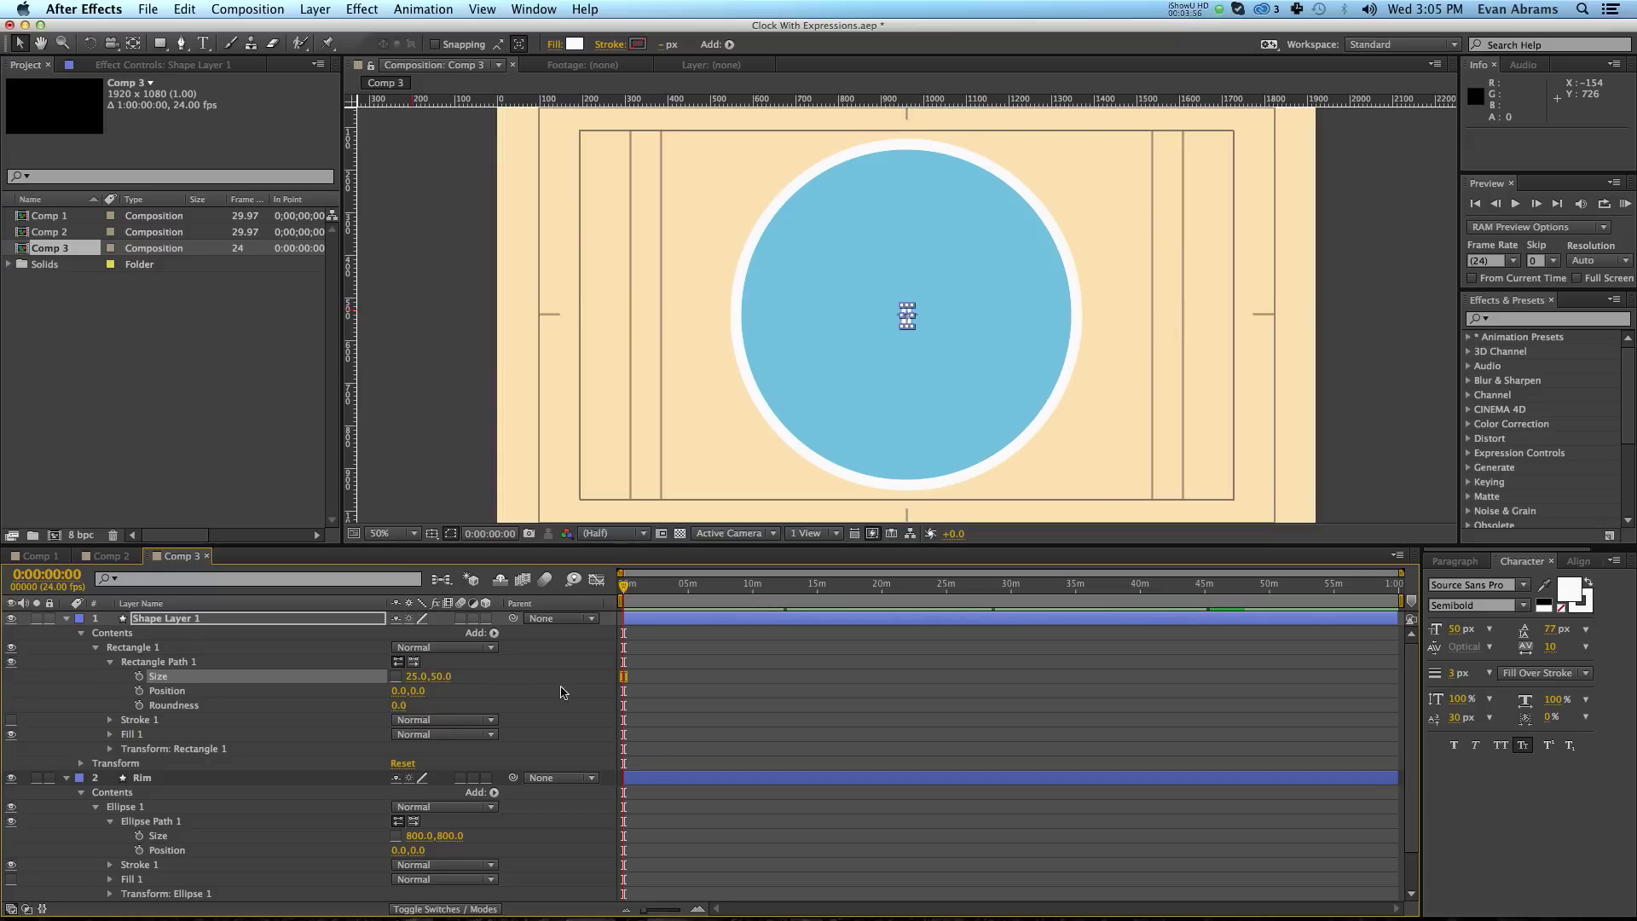
Move the bar to position 0,-325 and round its corners to 58.
click(563, 691)
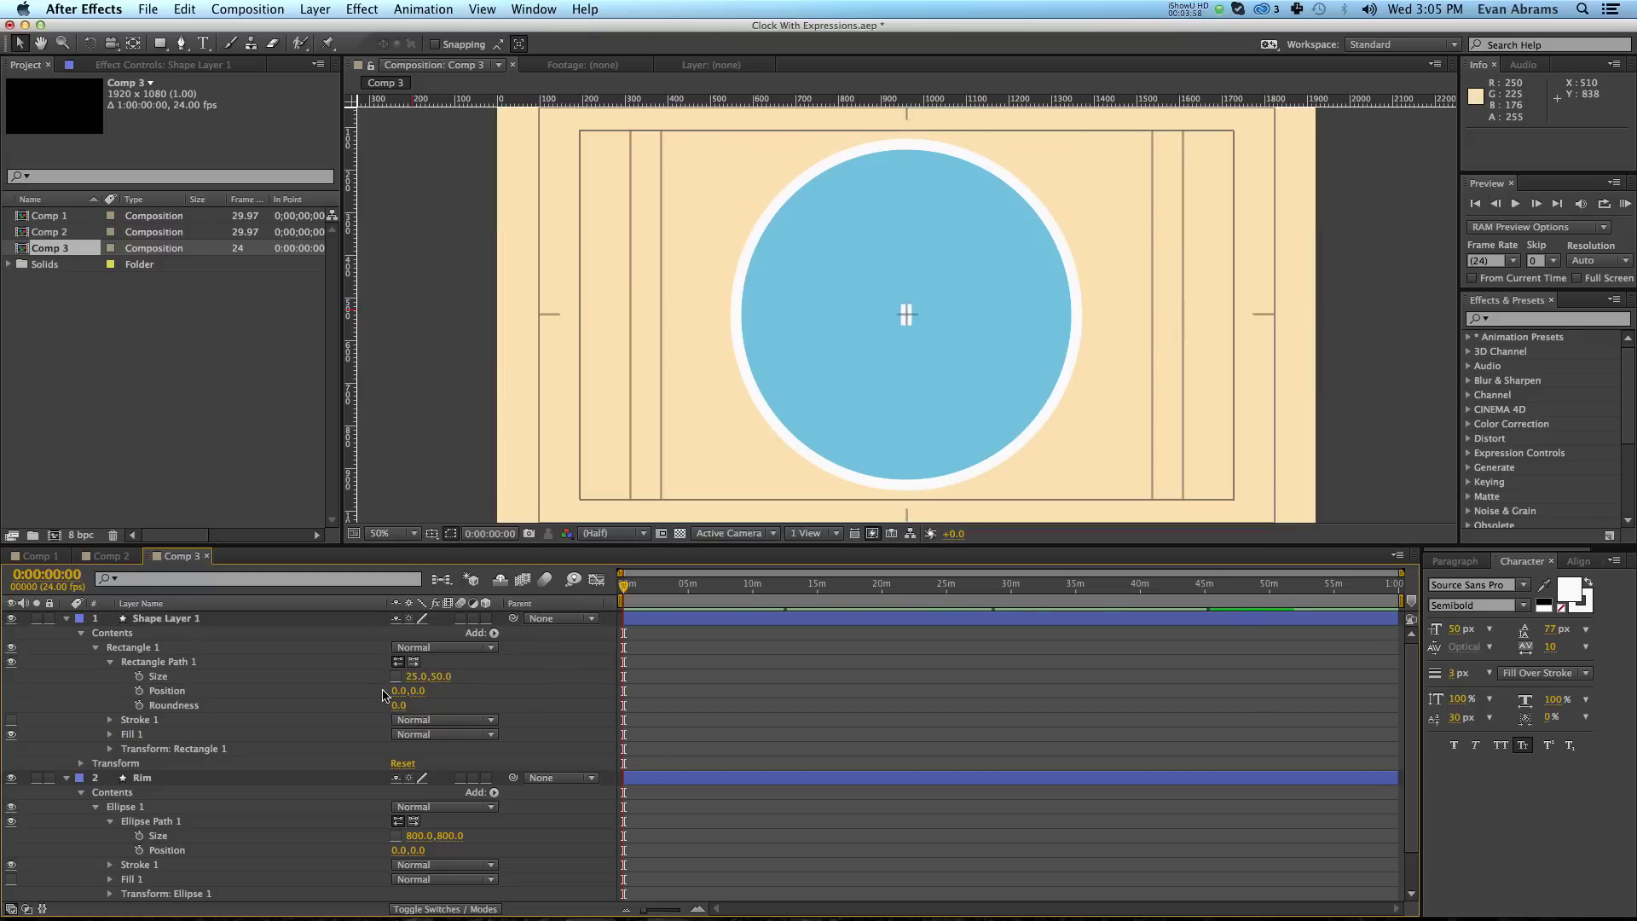
mouse_move(417, 691)
mouse_down()
mouse_move(143, 742)
mouse_move(465, 695)
mouse_up()
click(431, 690)
text(-325)
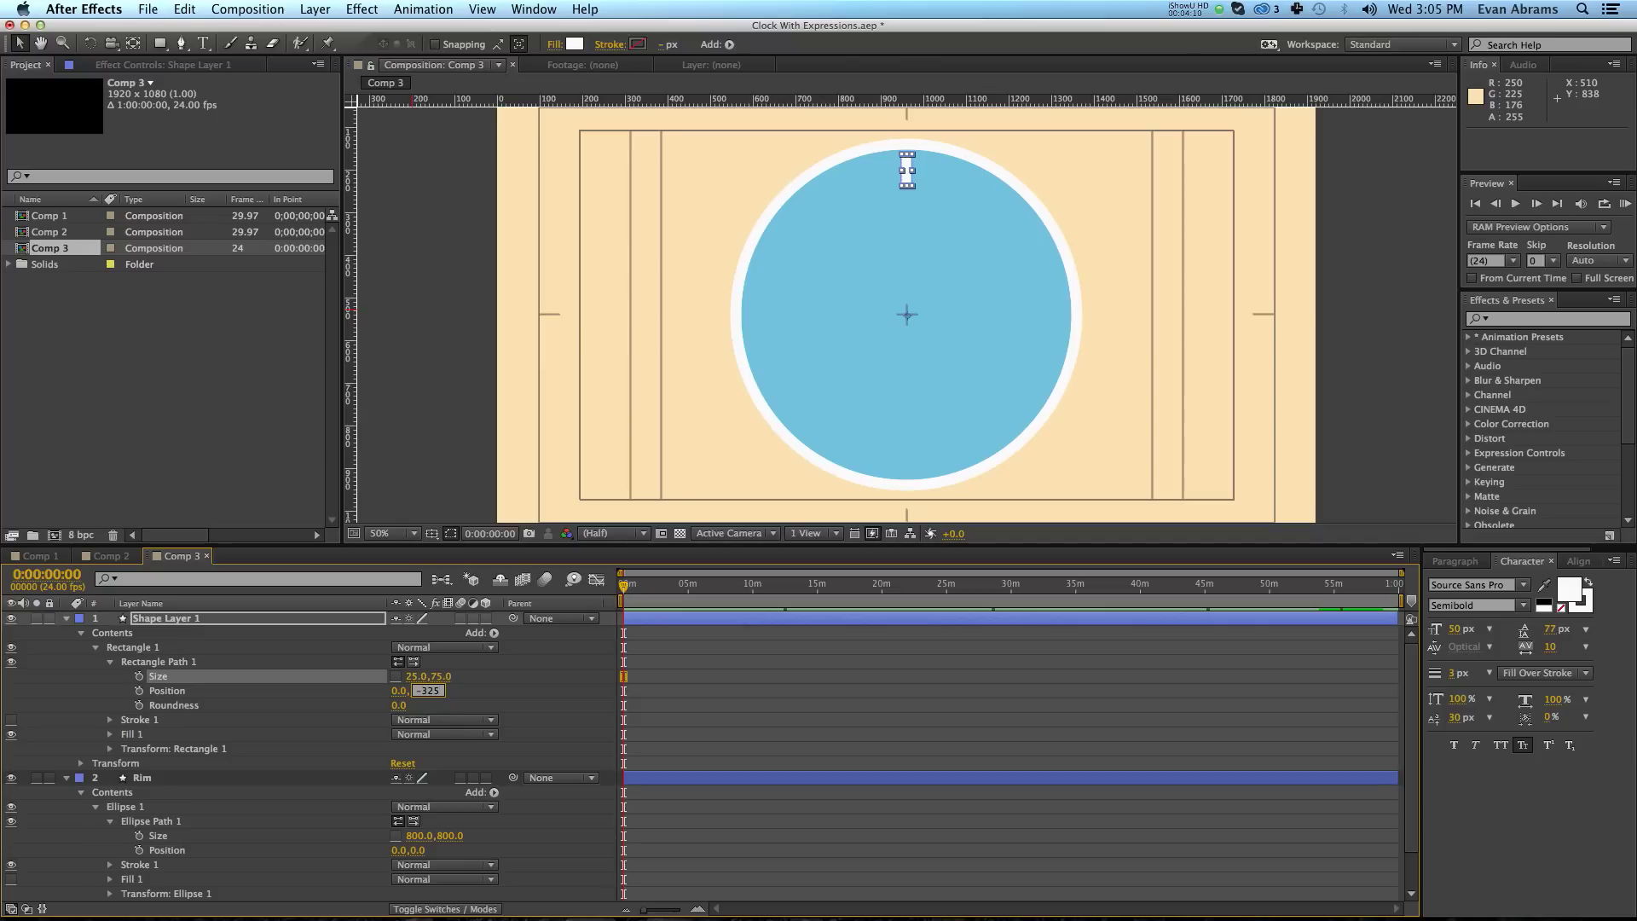
key(Return)
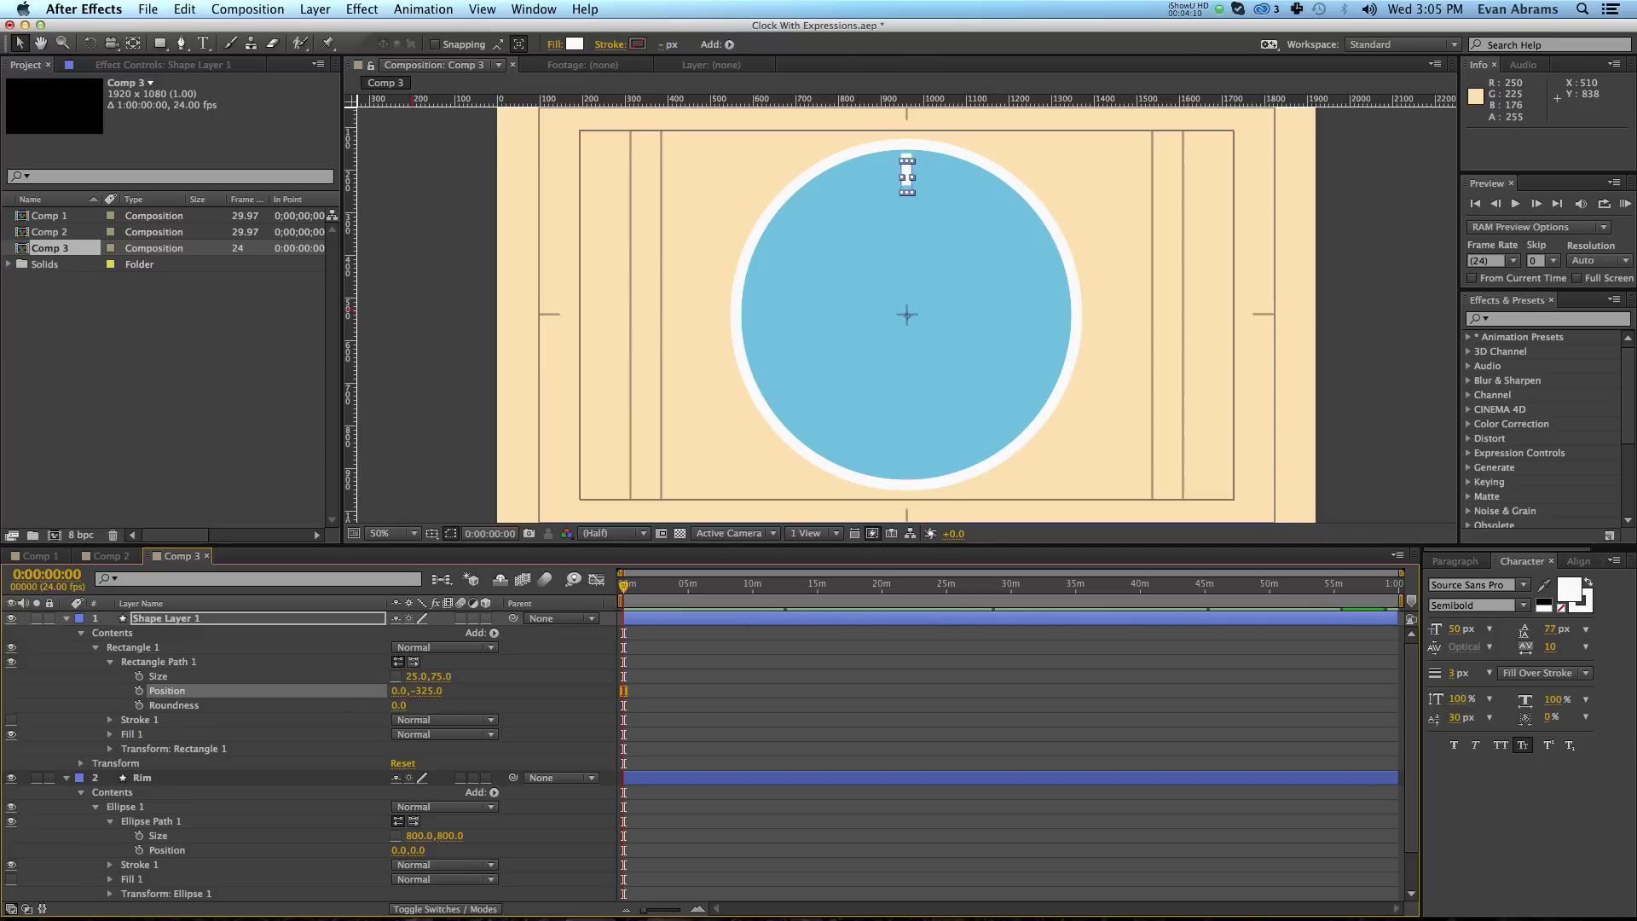
click(465, 705)
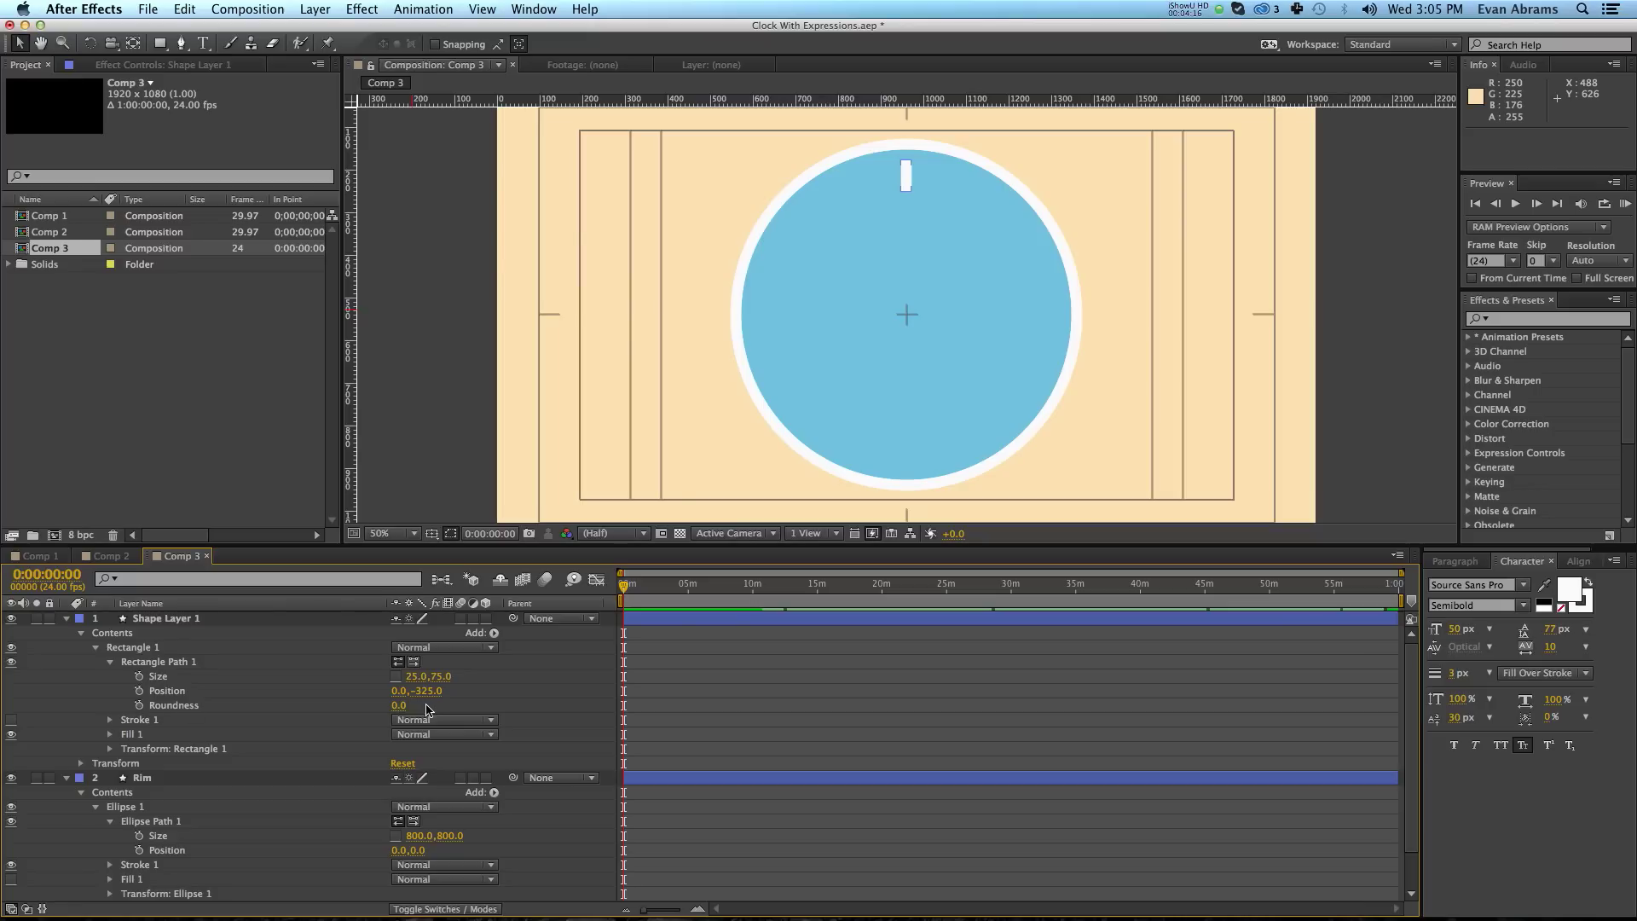
drag(400, 706, 497, 701)
click(226, 635)
Add a Repeater to the tick mark layer with 12 copies.
click(494, 633)
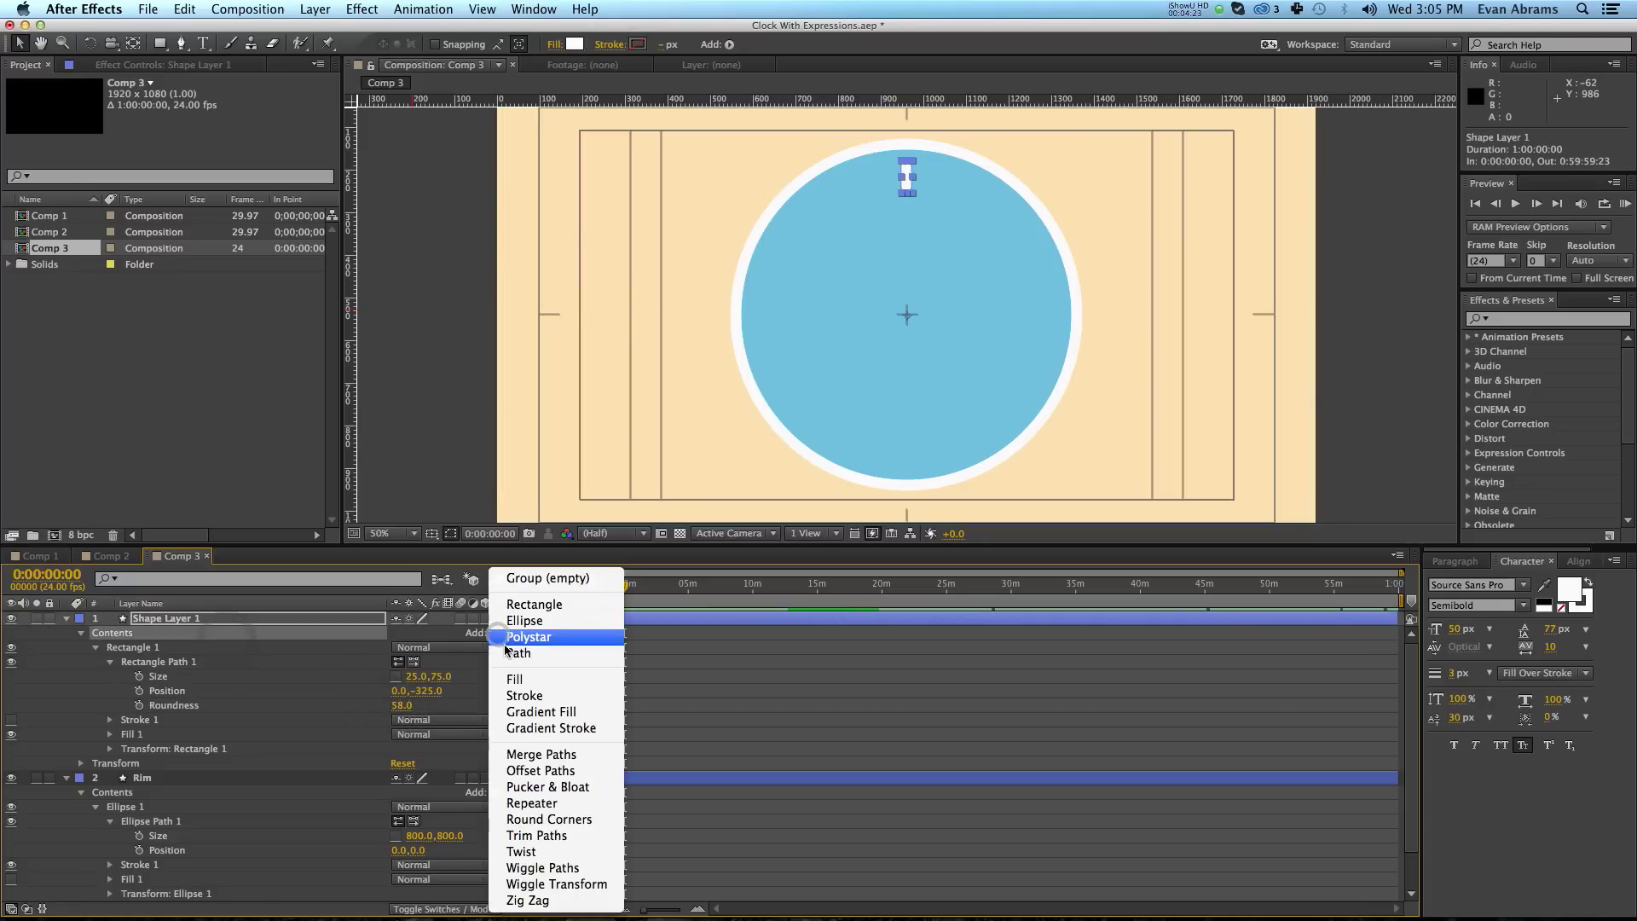
click(536, 808)
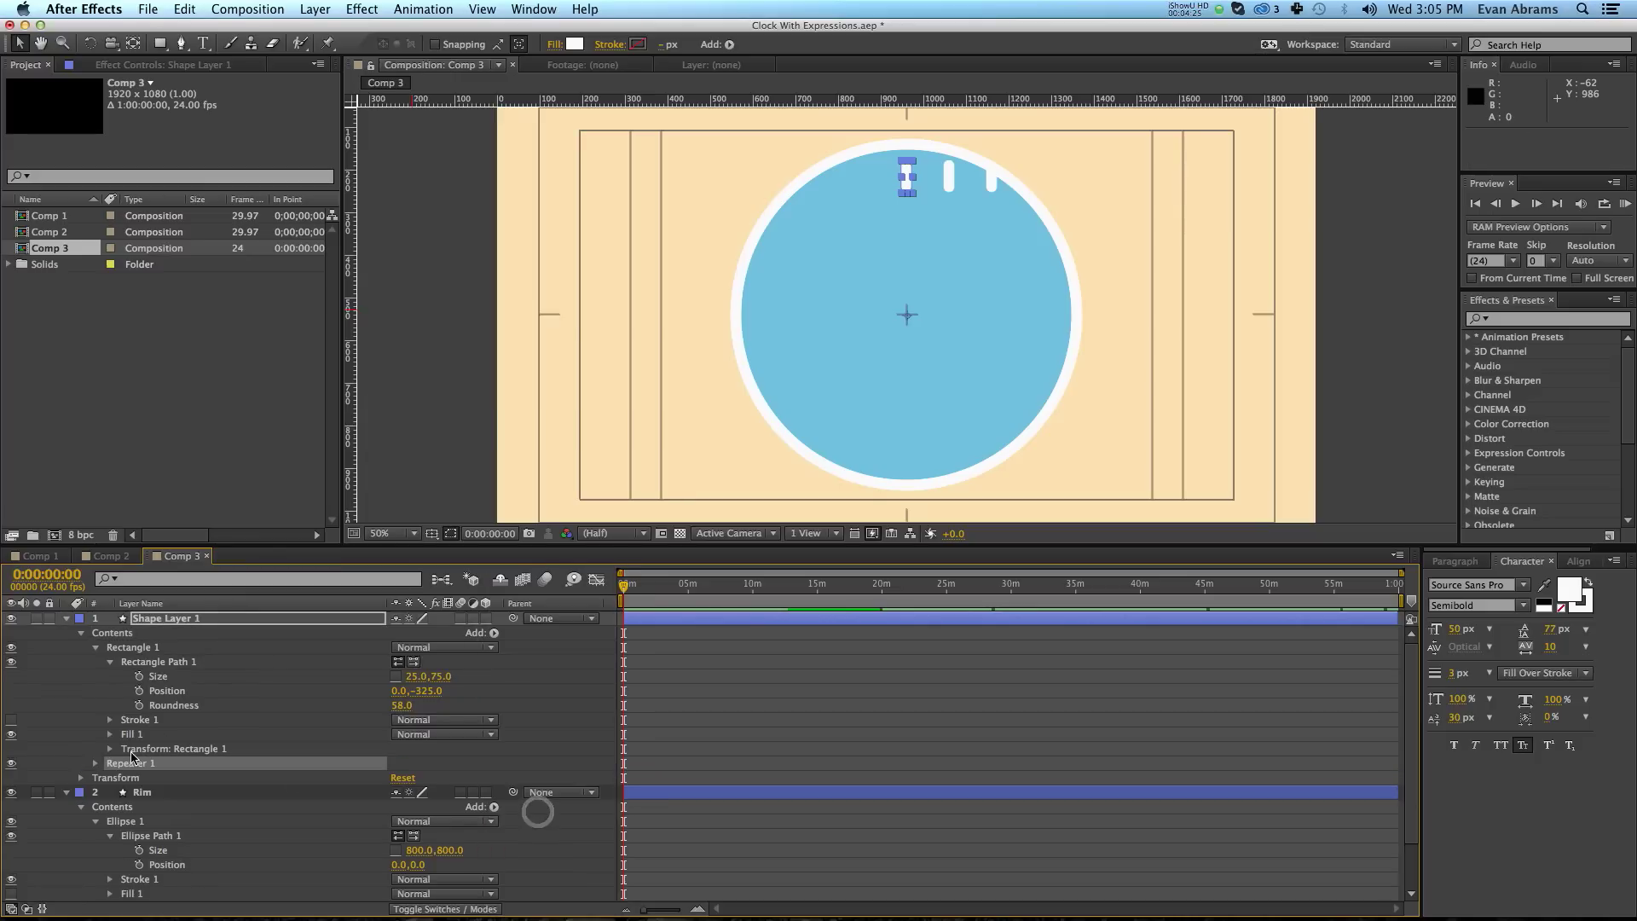
click(95, 763)
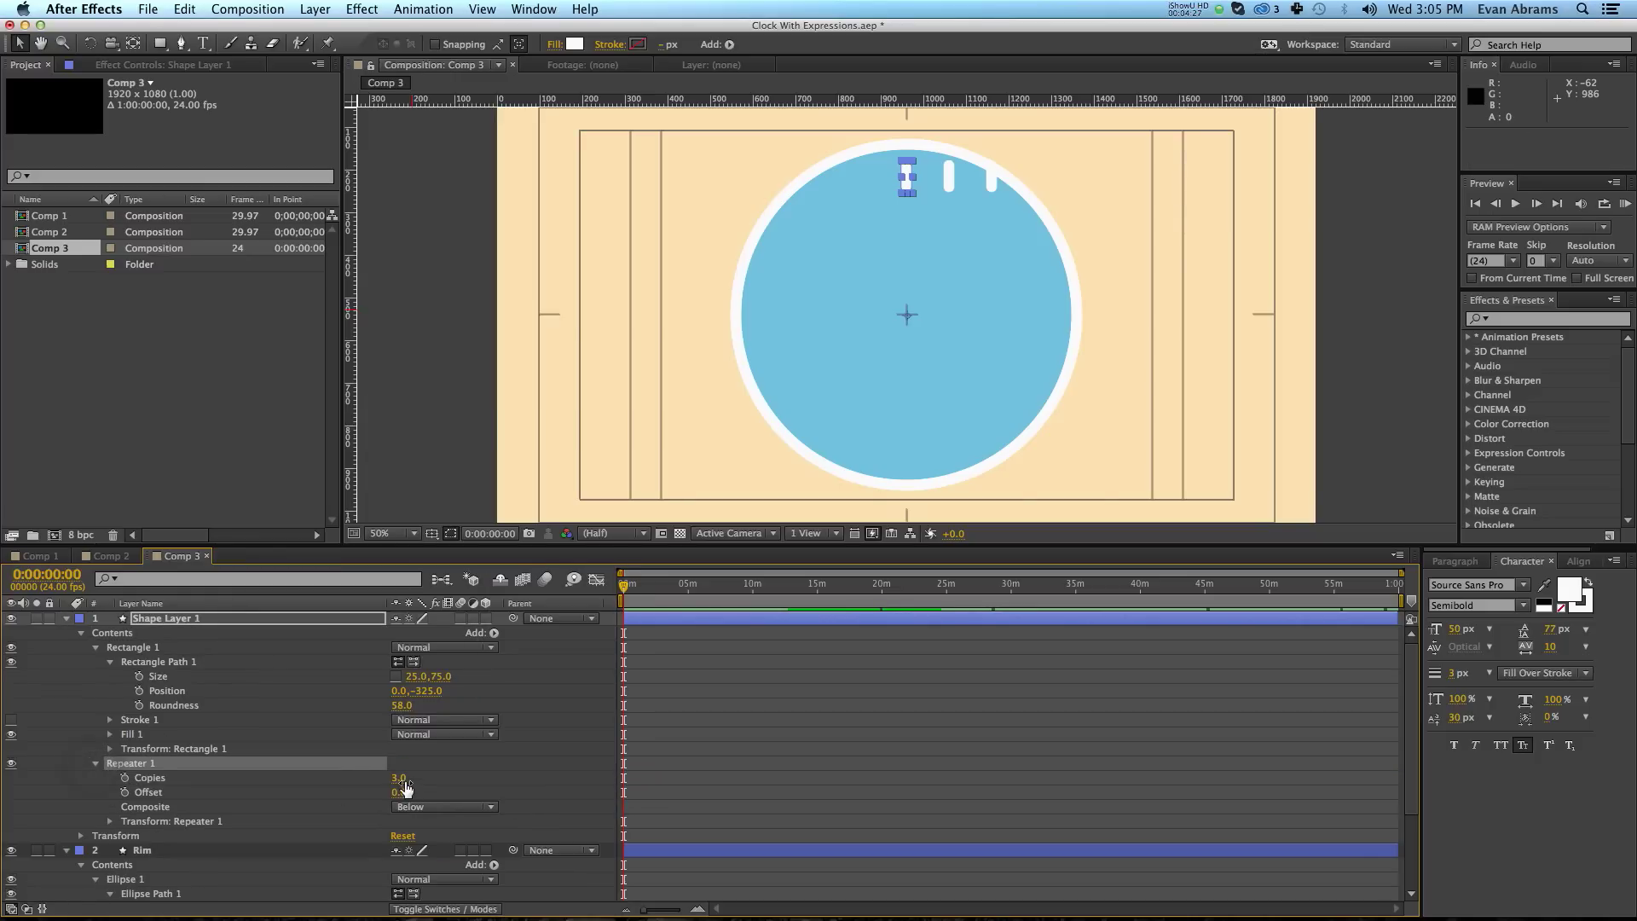
click(399, 779)
text(12)
key(Return)
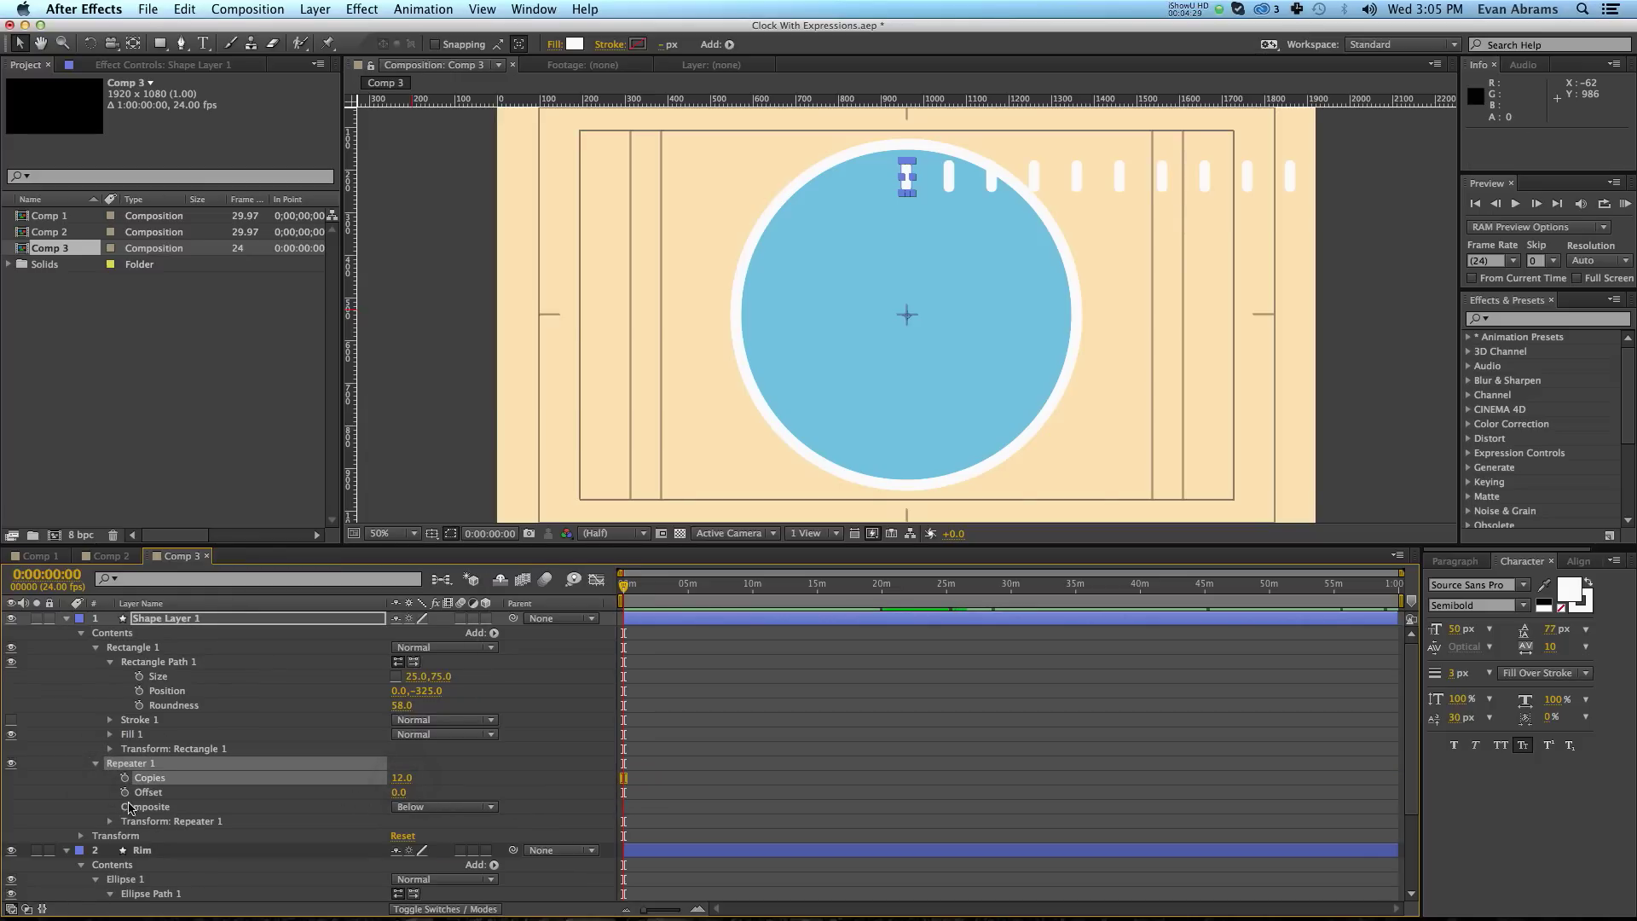
Set the repeater position to 0,0 and rotation to 30° (360/12).
click(111, 822)
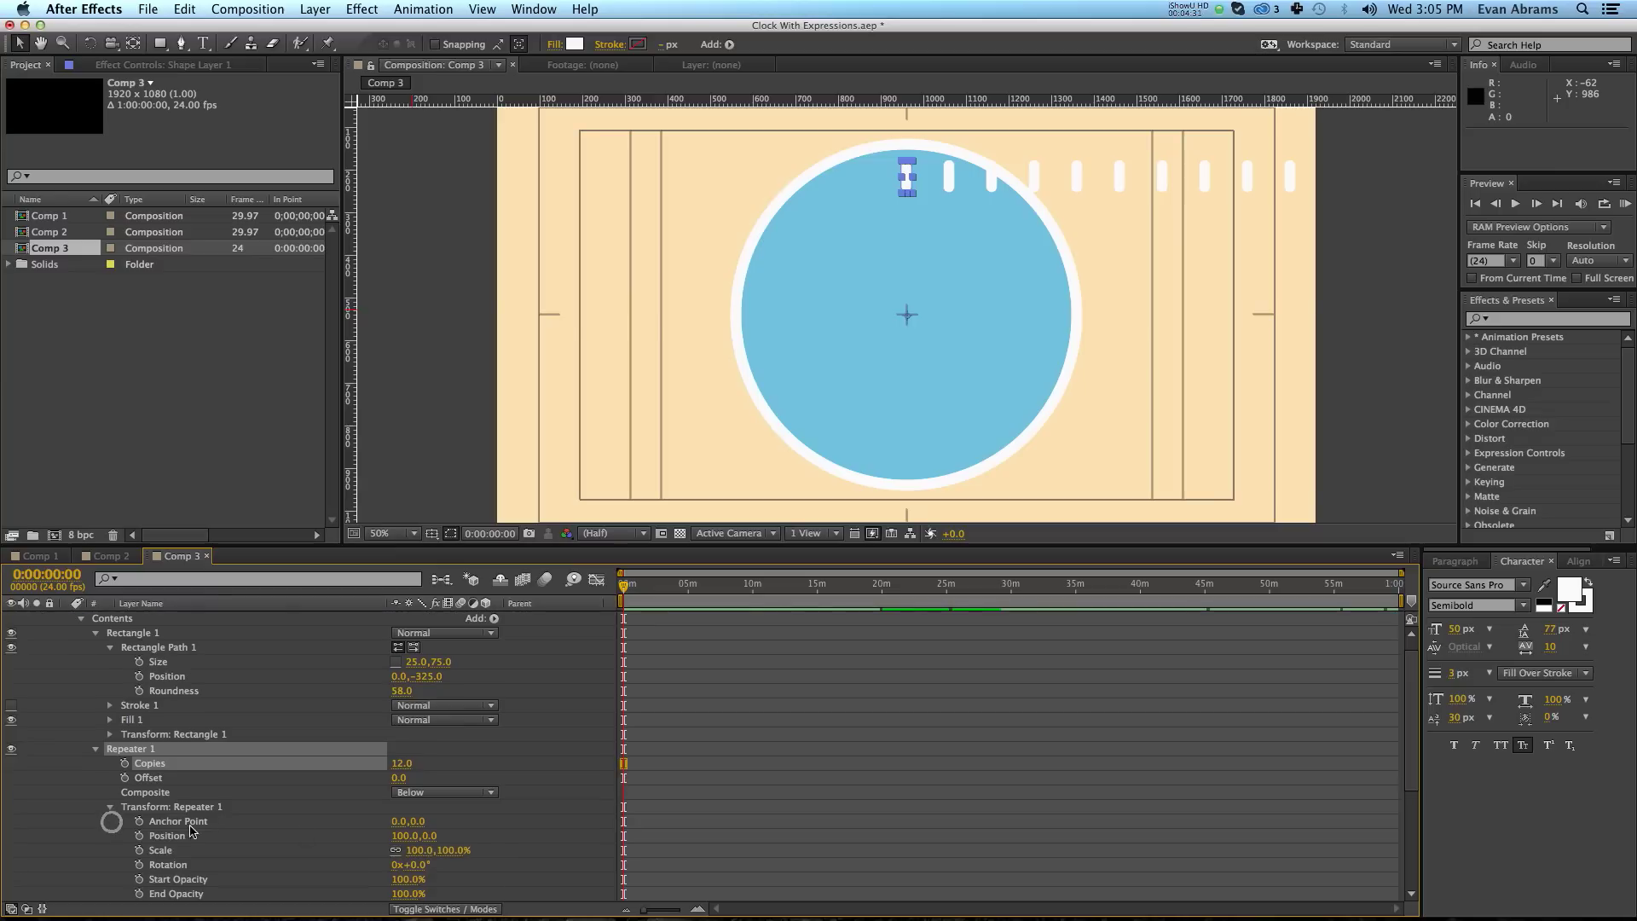
click(407, 836)
text(0)
key(Return)
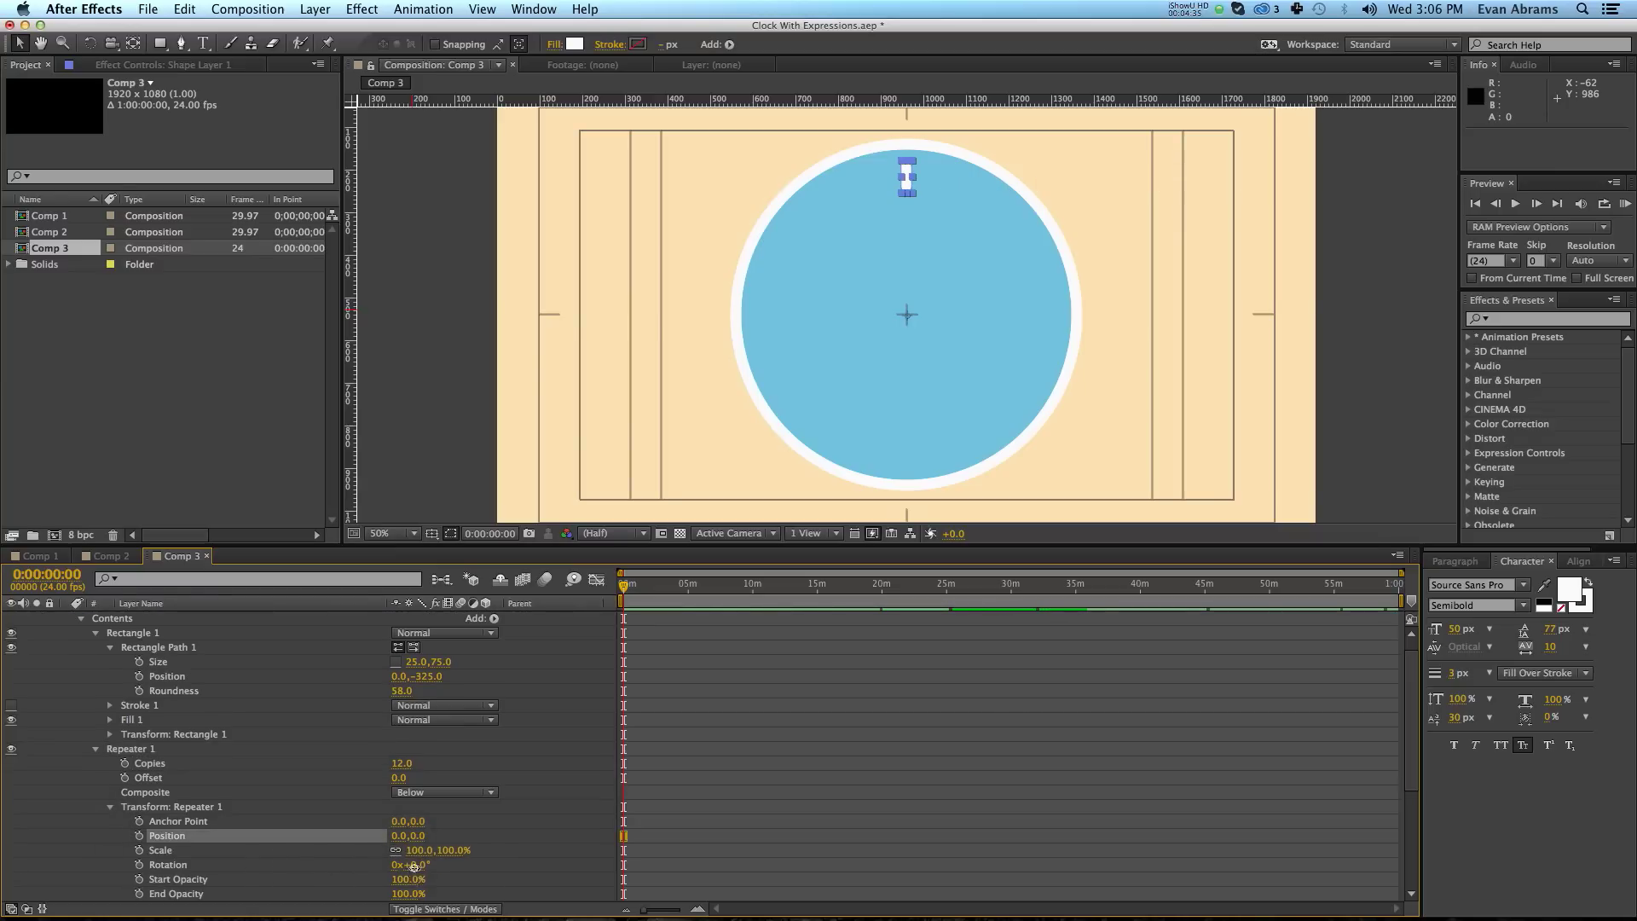
click(413, 866)
key(Return)
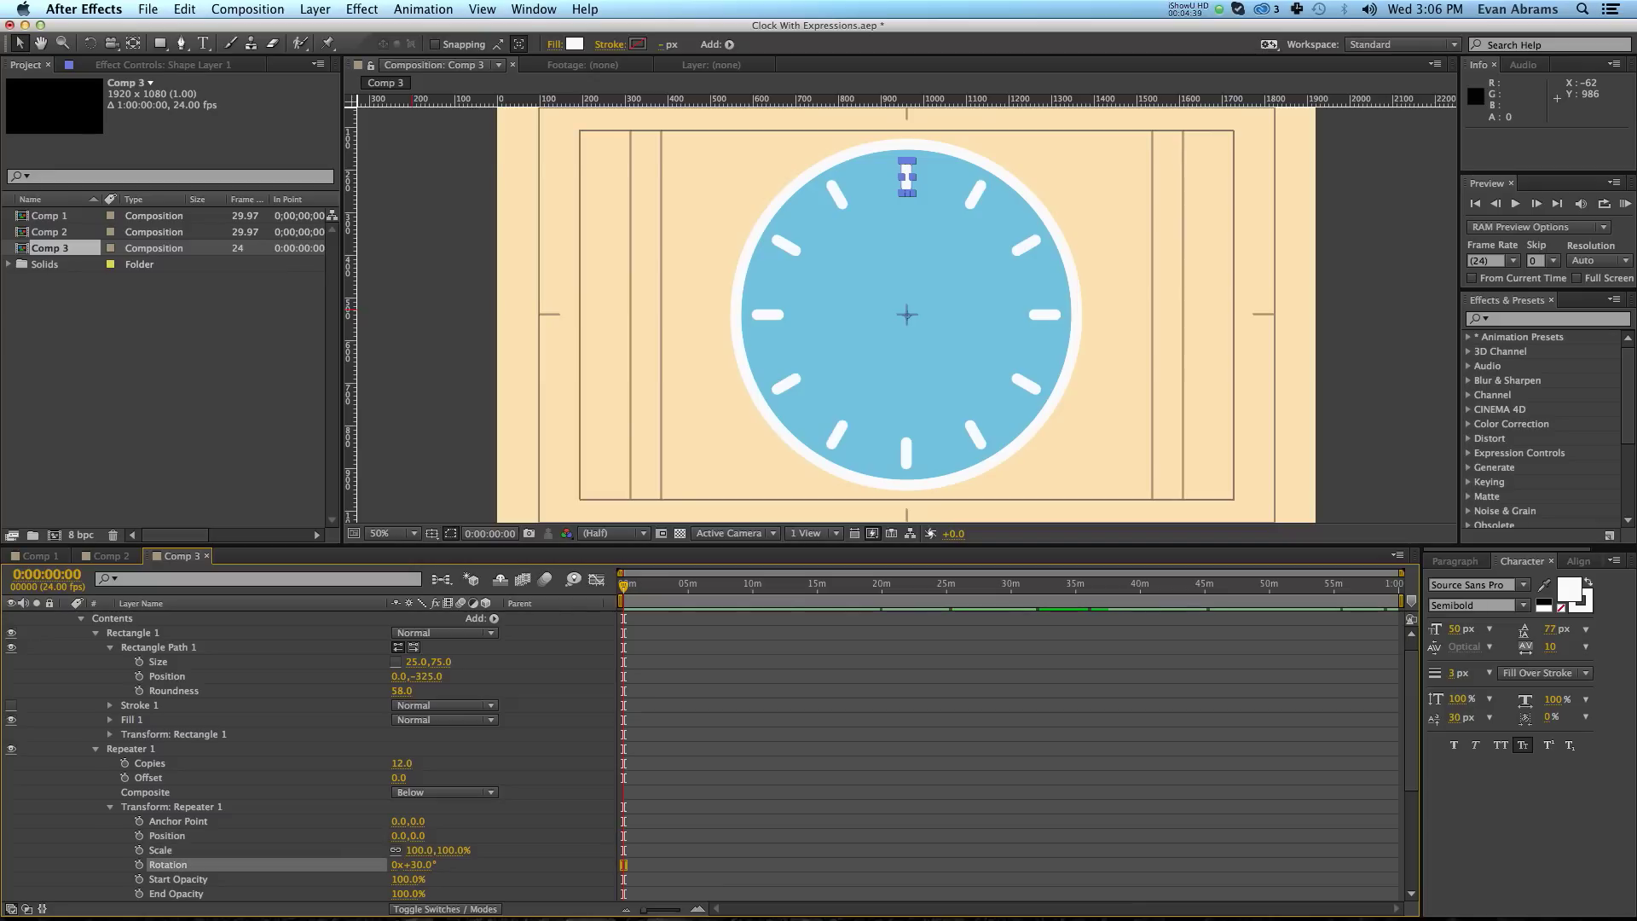
click(615, 772)
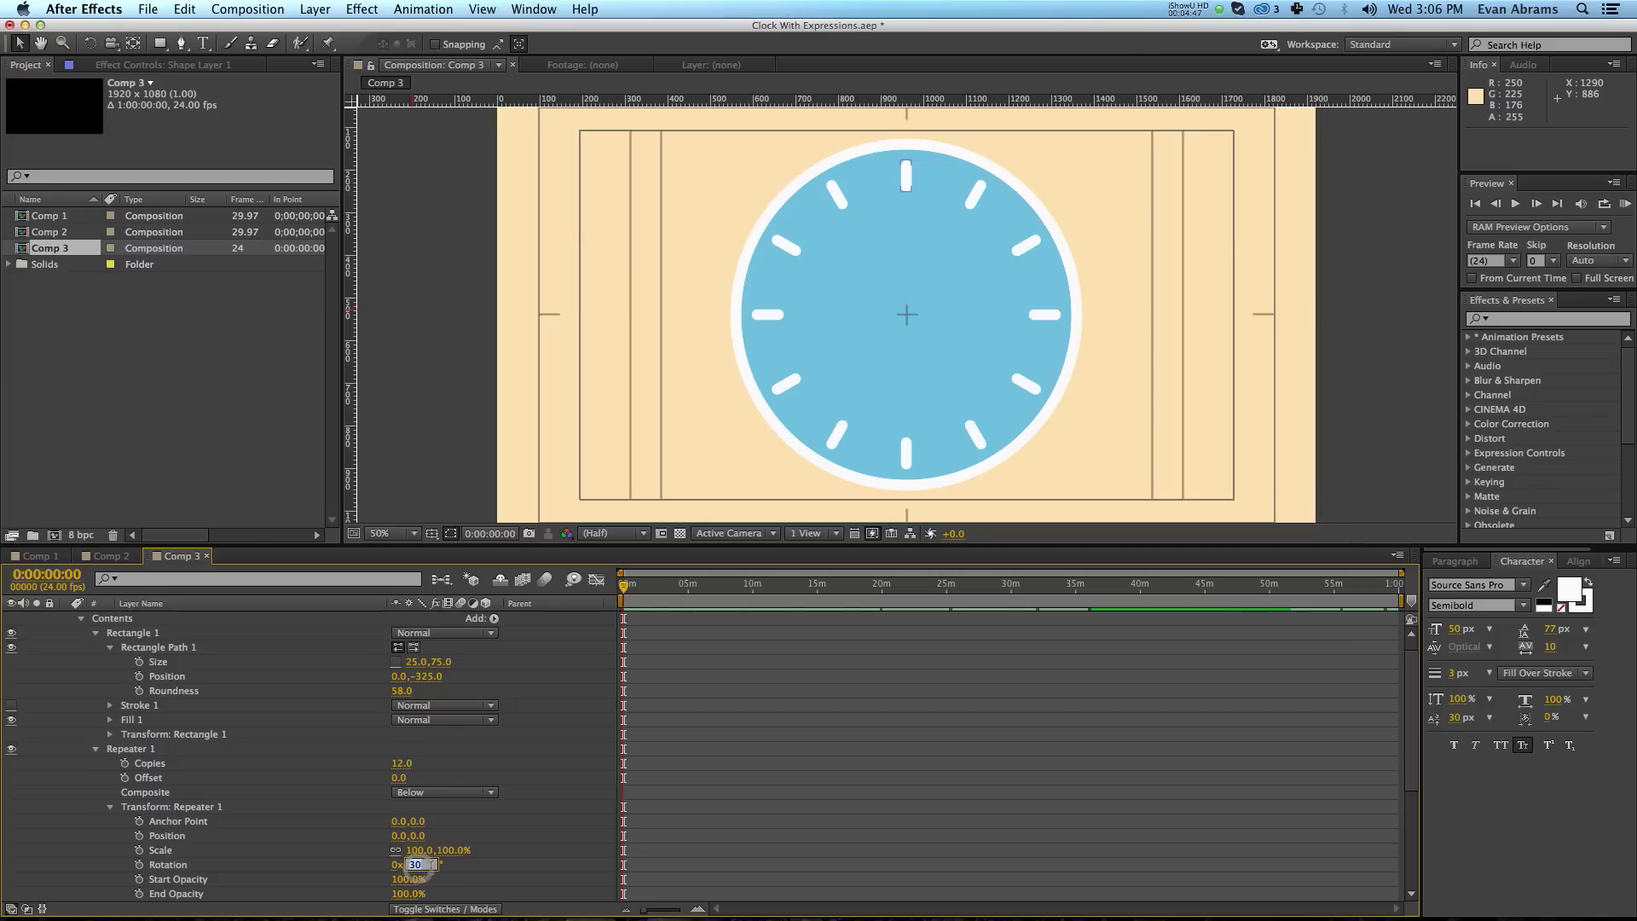
click(416, 865)
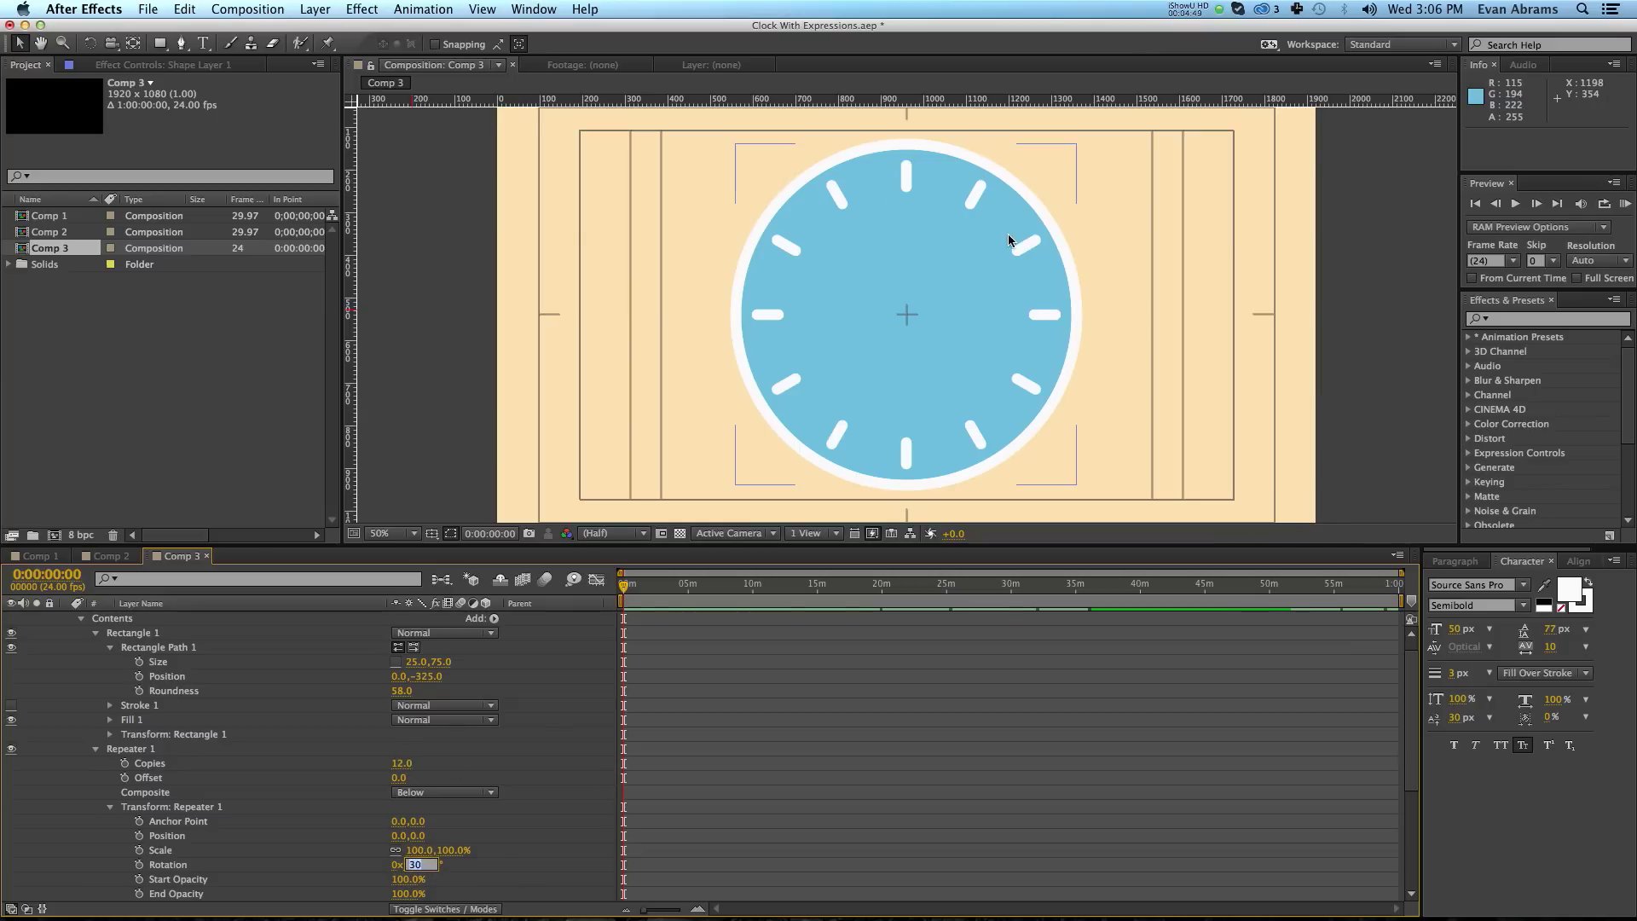
click(535, 708)
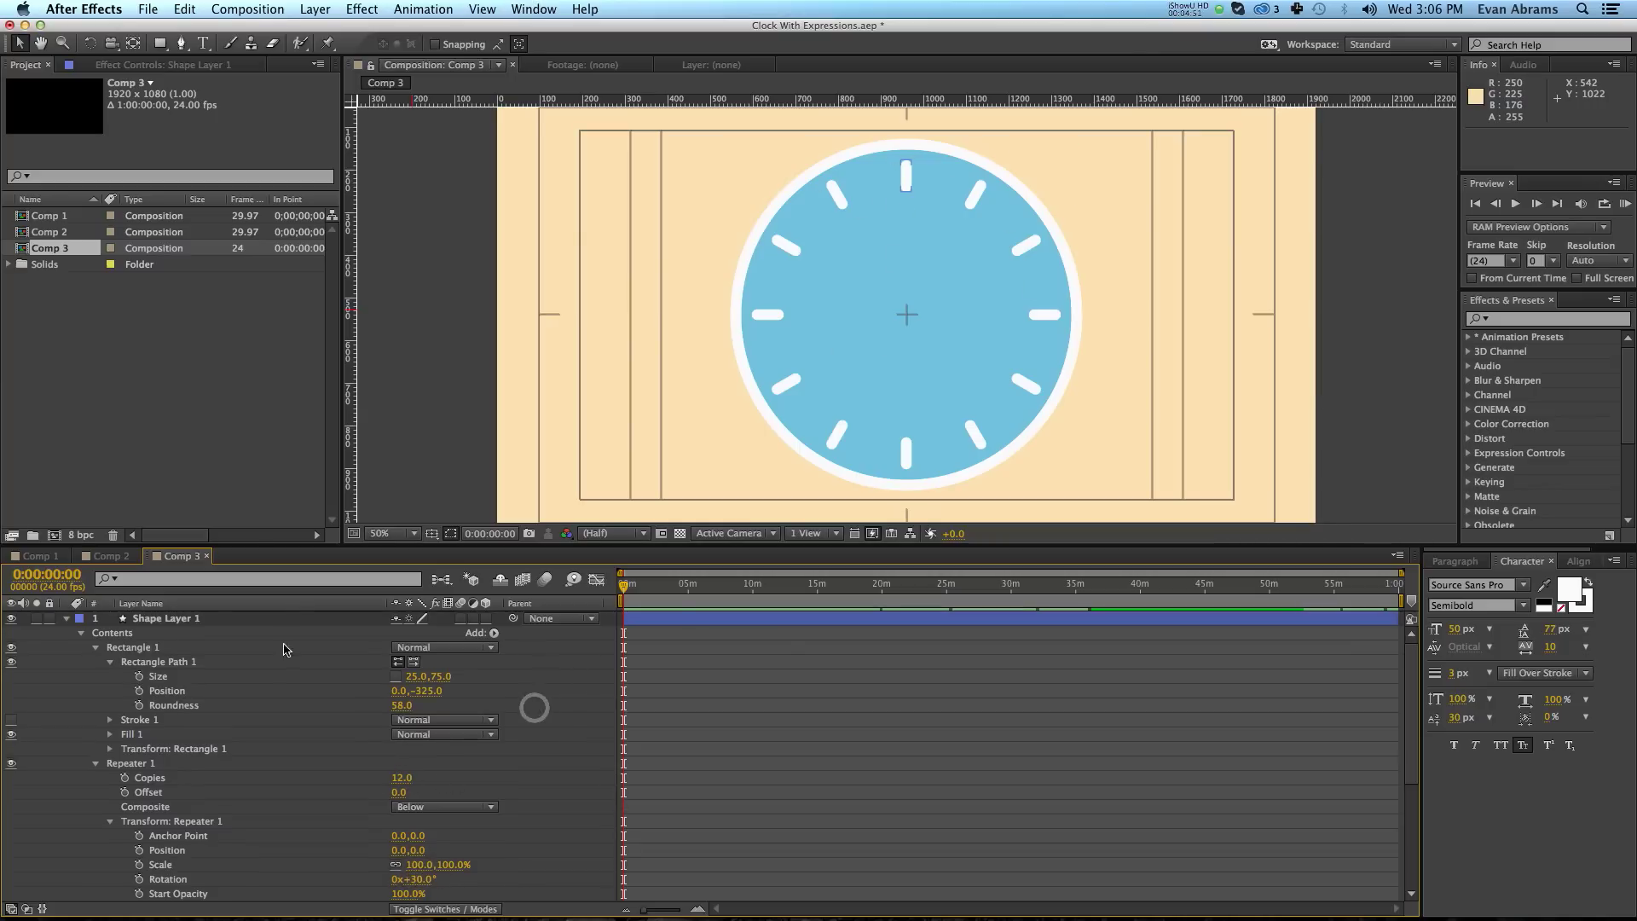
click(66, 619)
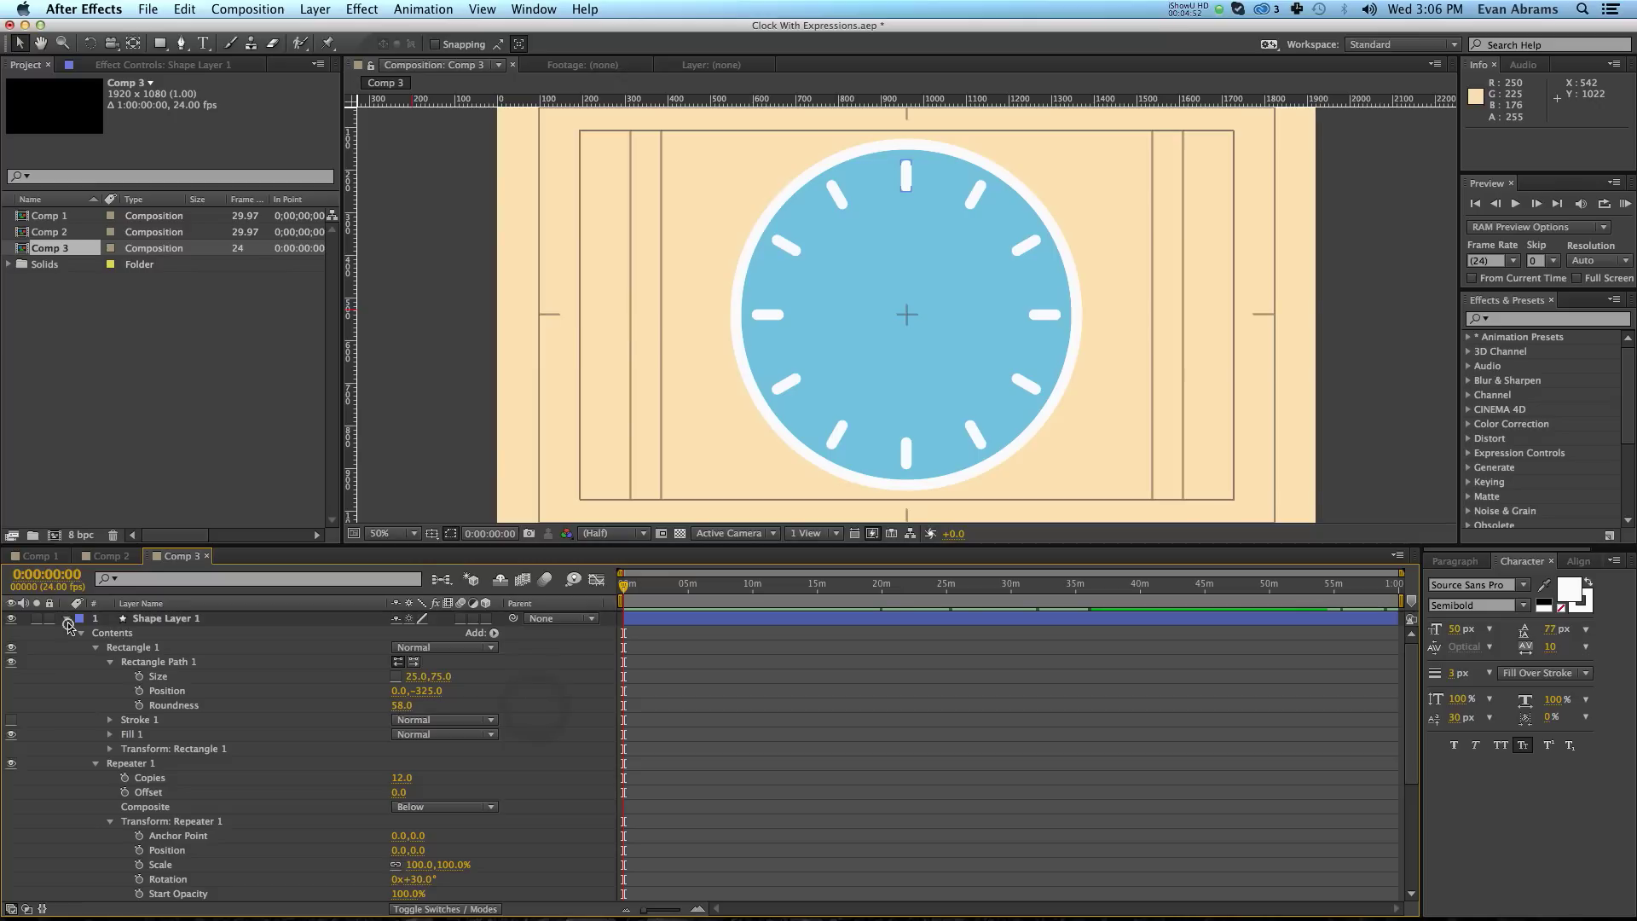
Rename the tick marks layer Ticks and select it with Rim and Face.
click(136, 619)
key(Return)
text(Ticks)
key(Return)
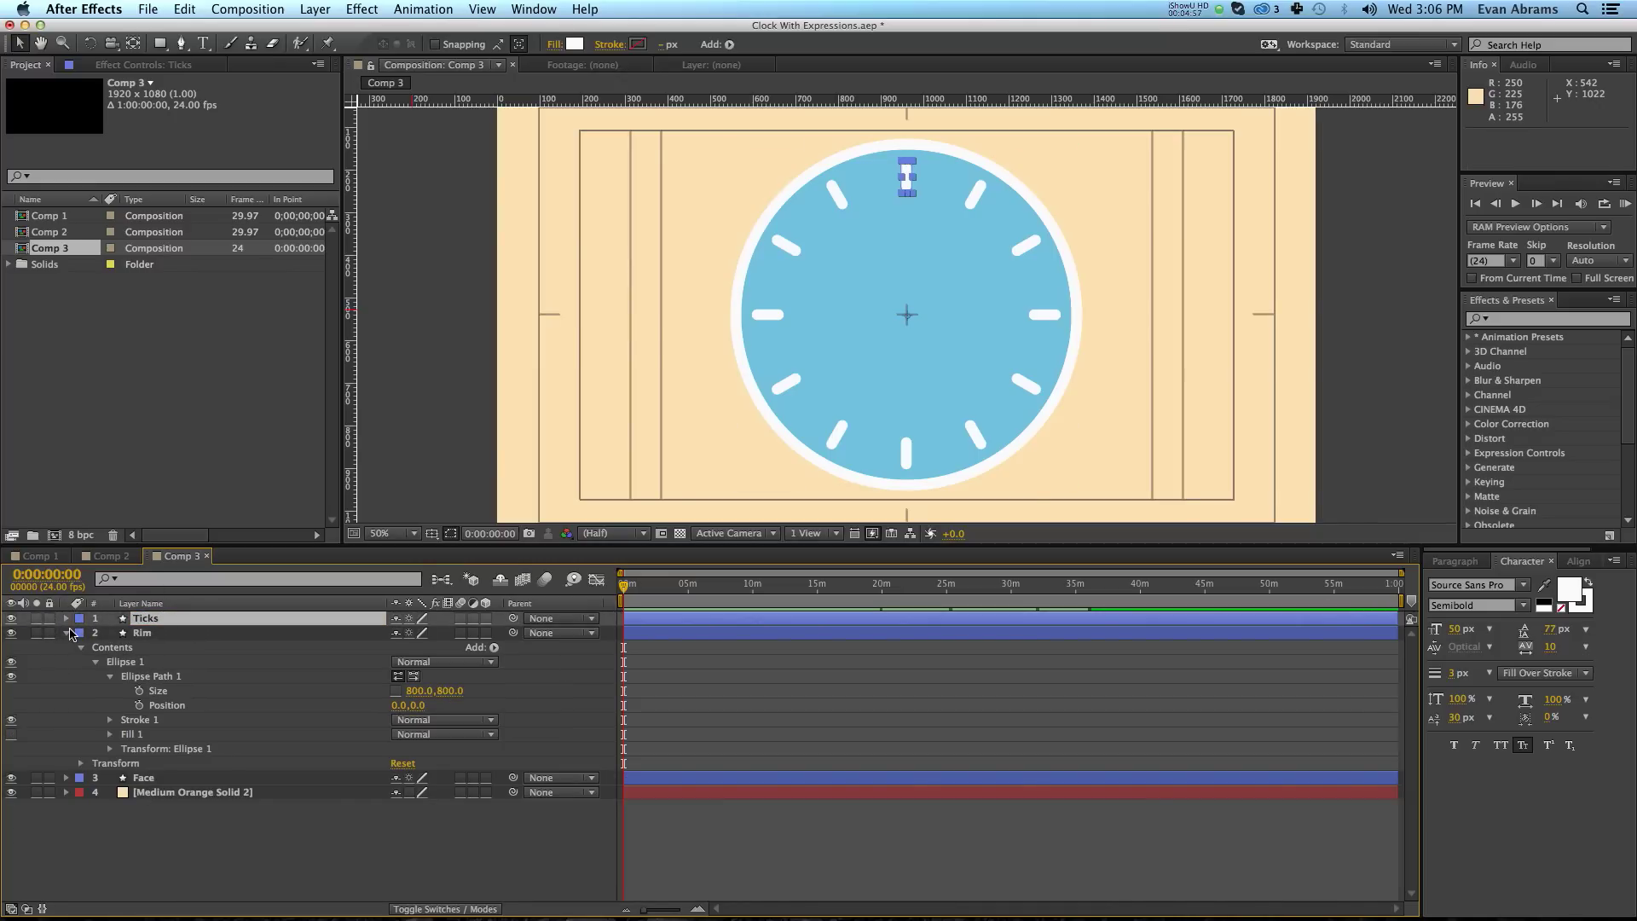
click(67, 632)
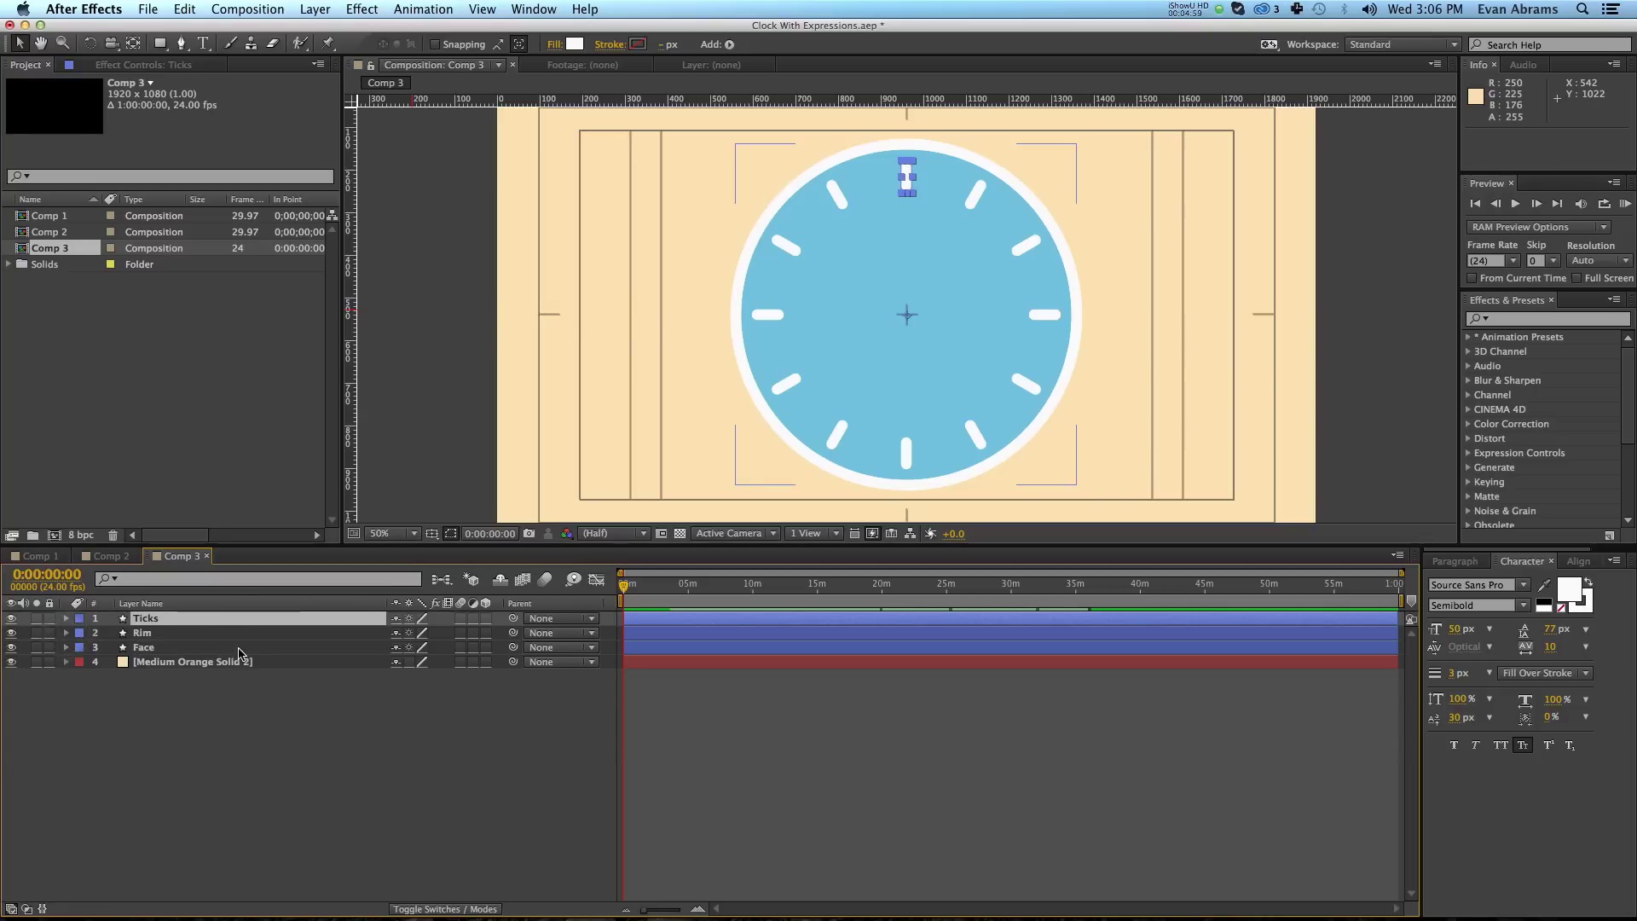
shift+click(327, 647)
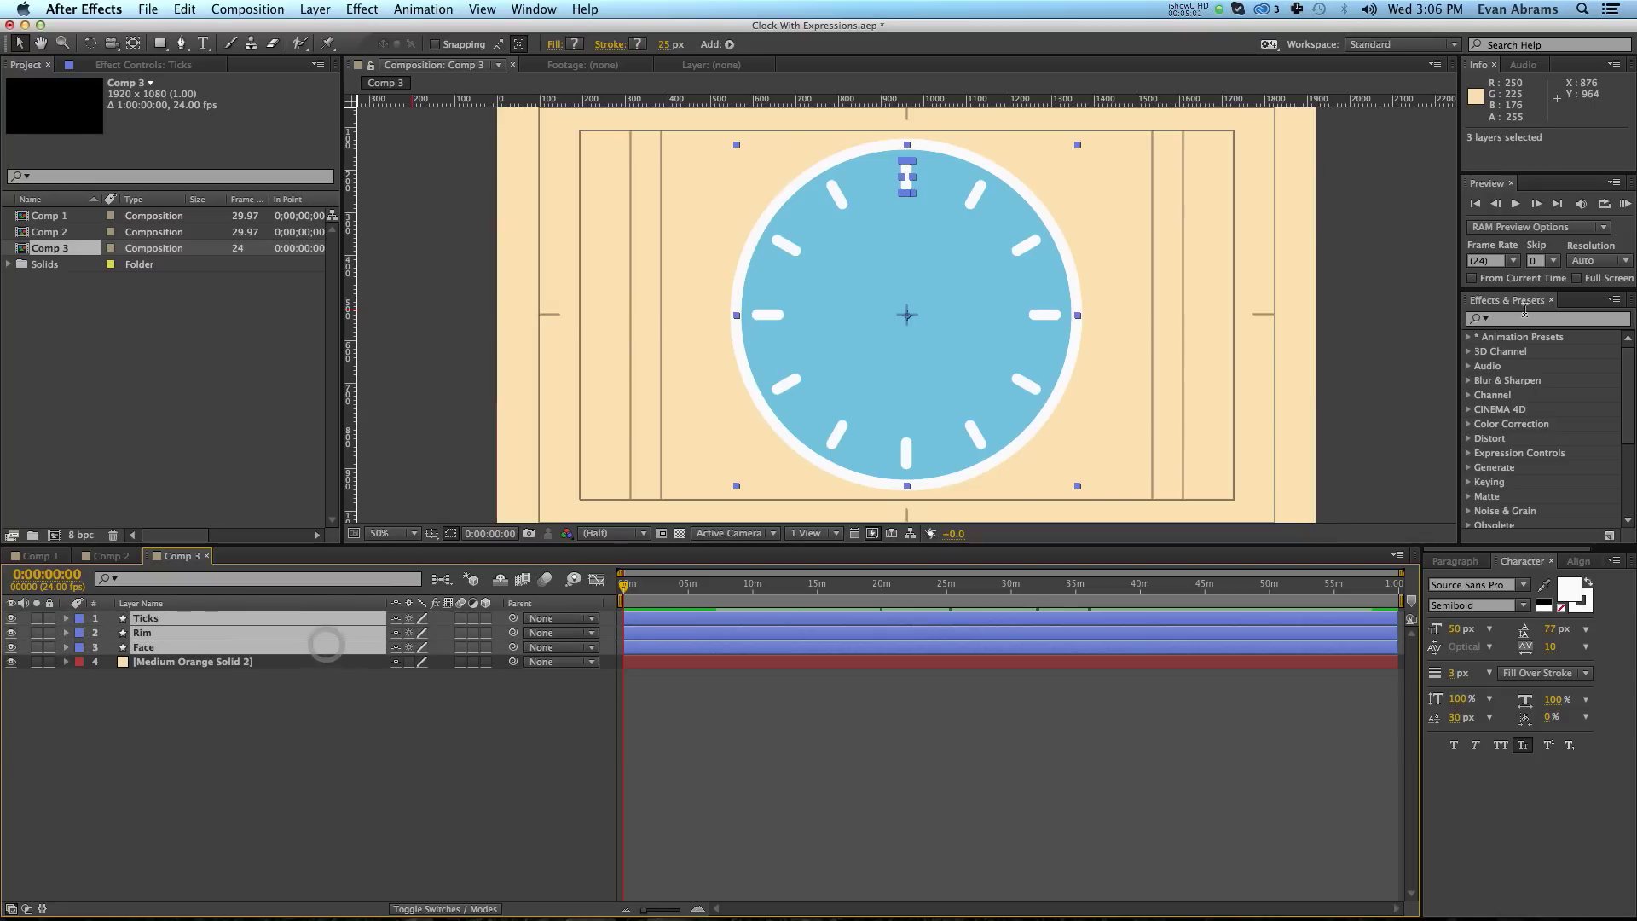
Apply a Drop Shadow with softness 25, distance 10 and 25% opacity.
click(1525, 317)
text(d)
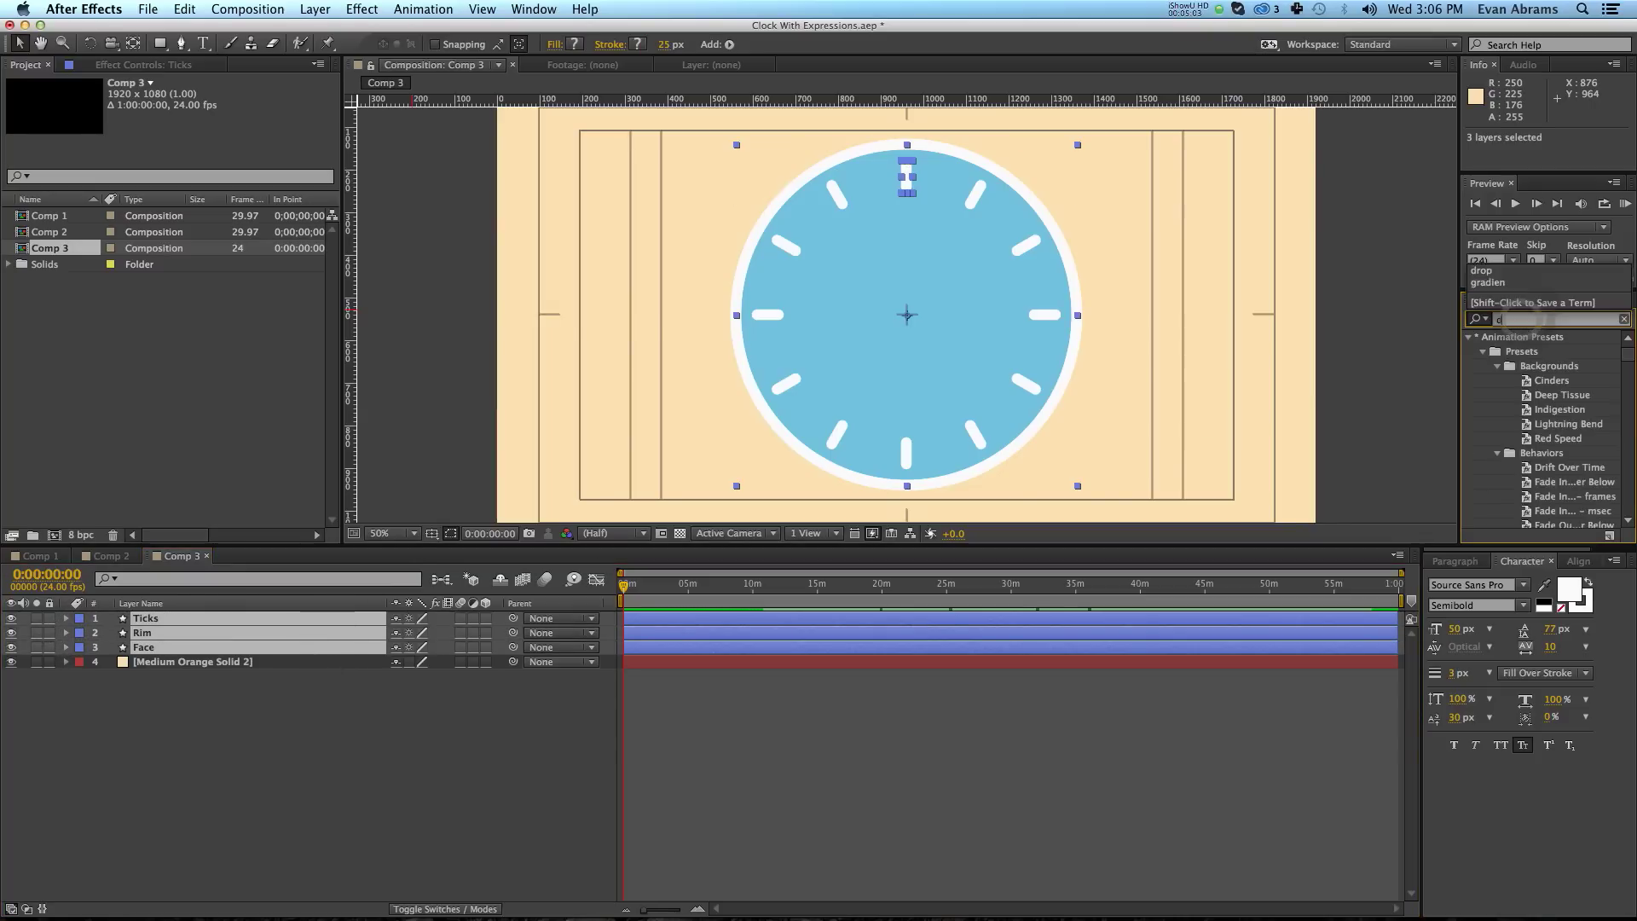
text(rop)
double_click(1558, 513)
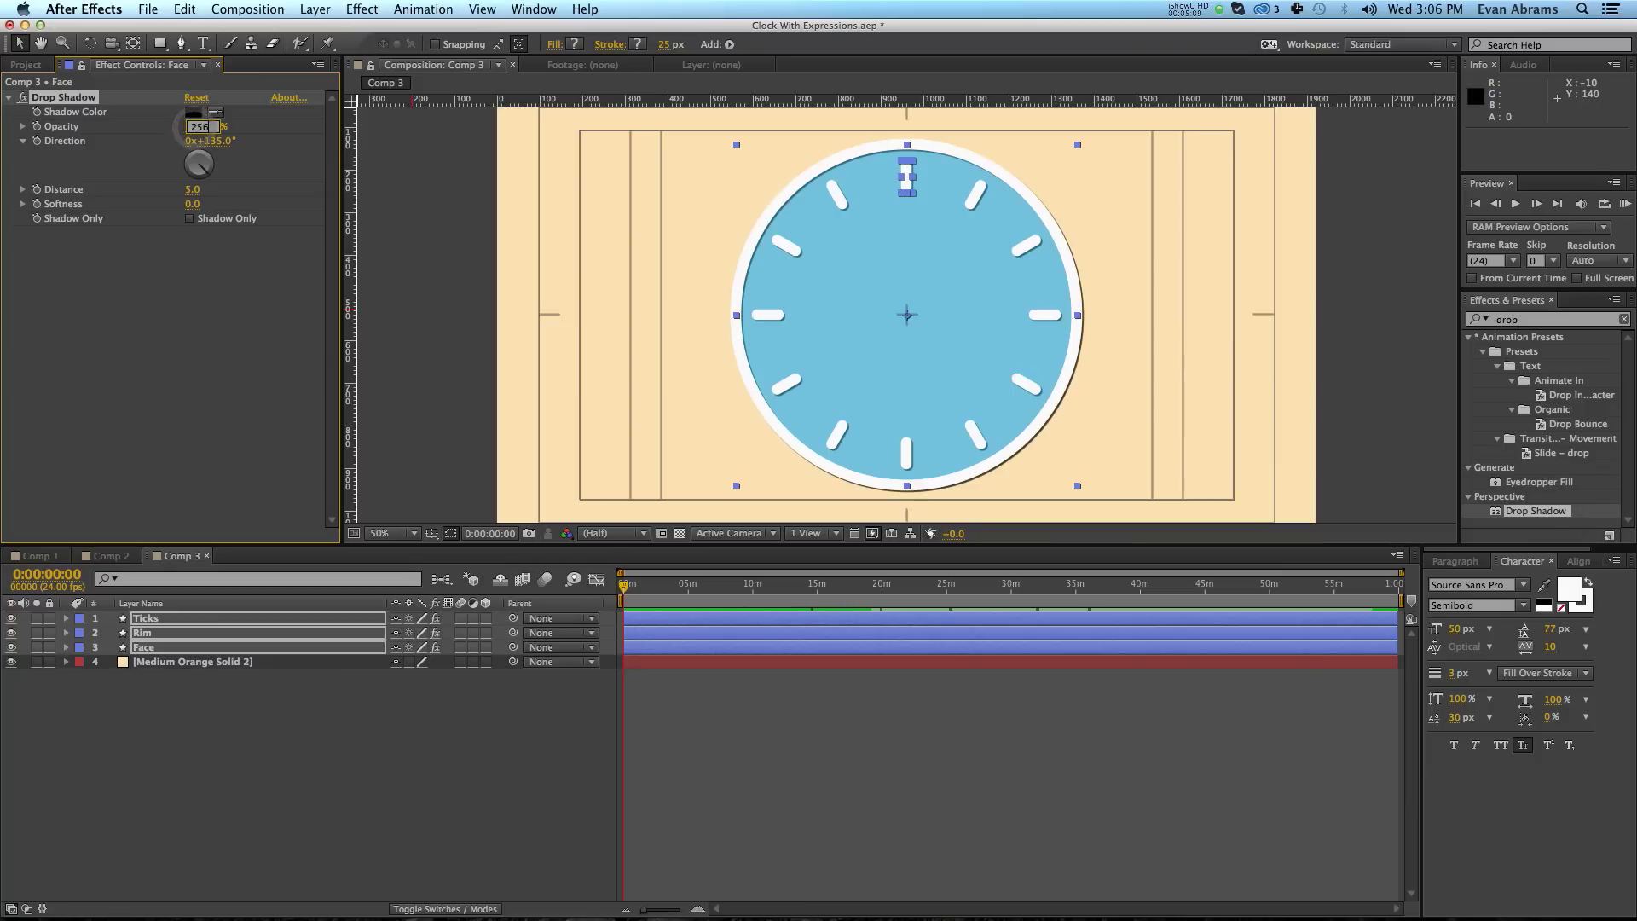
mouse_move(193, 127)
mouse_down()
mouse_move(203, 138)
mouse_move(184, 119)
mouse_up()
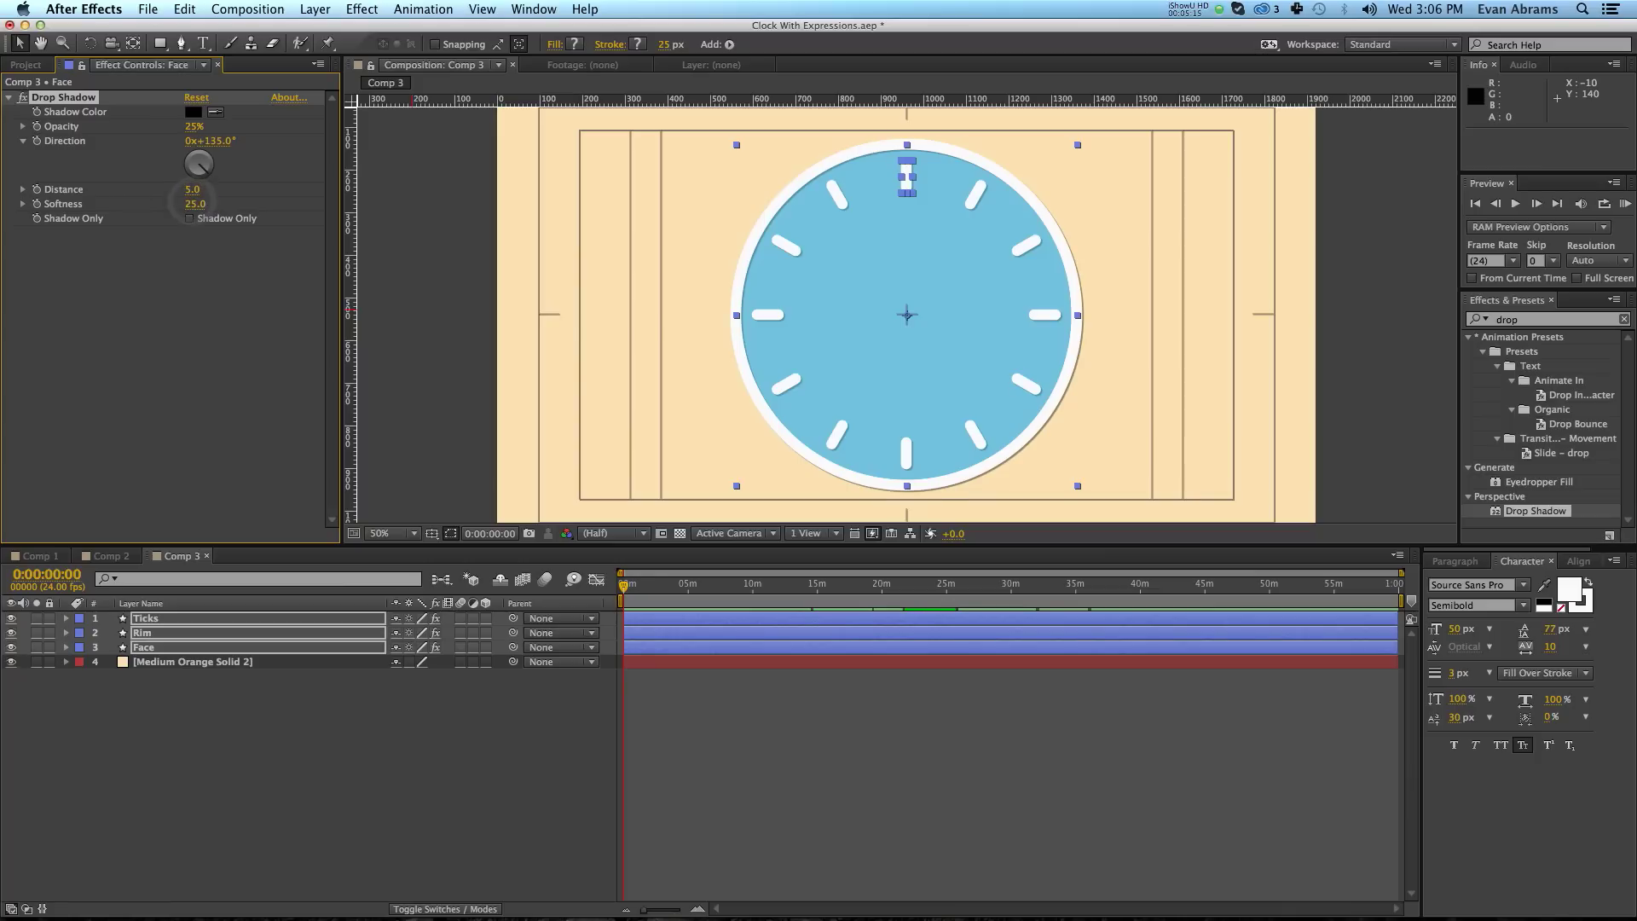
mouse_move(194, 204)
mouse_down()
mouse_move(215, 205)
mouse_move(194, 188)
mouse_up()
click(811, 725)
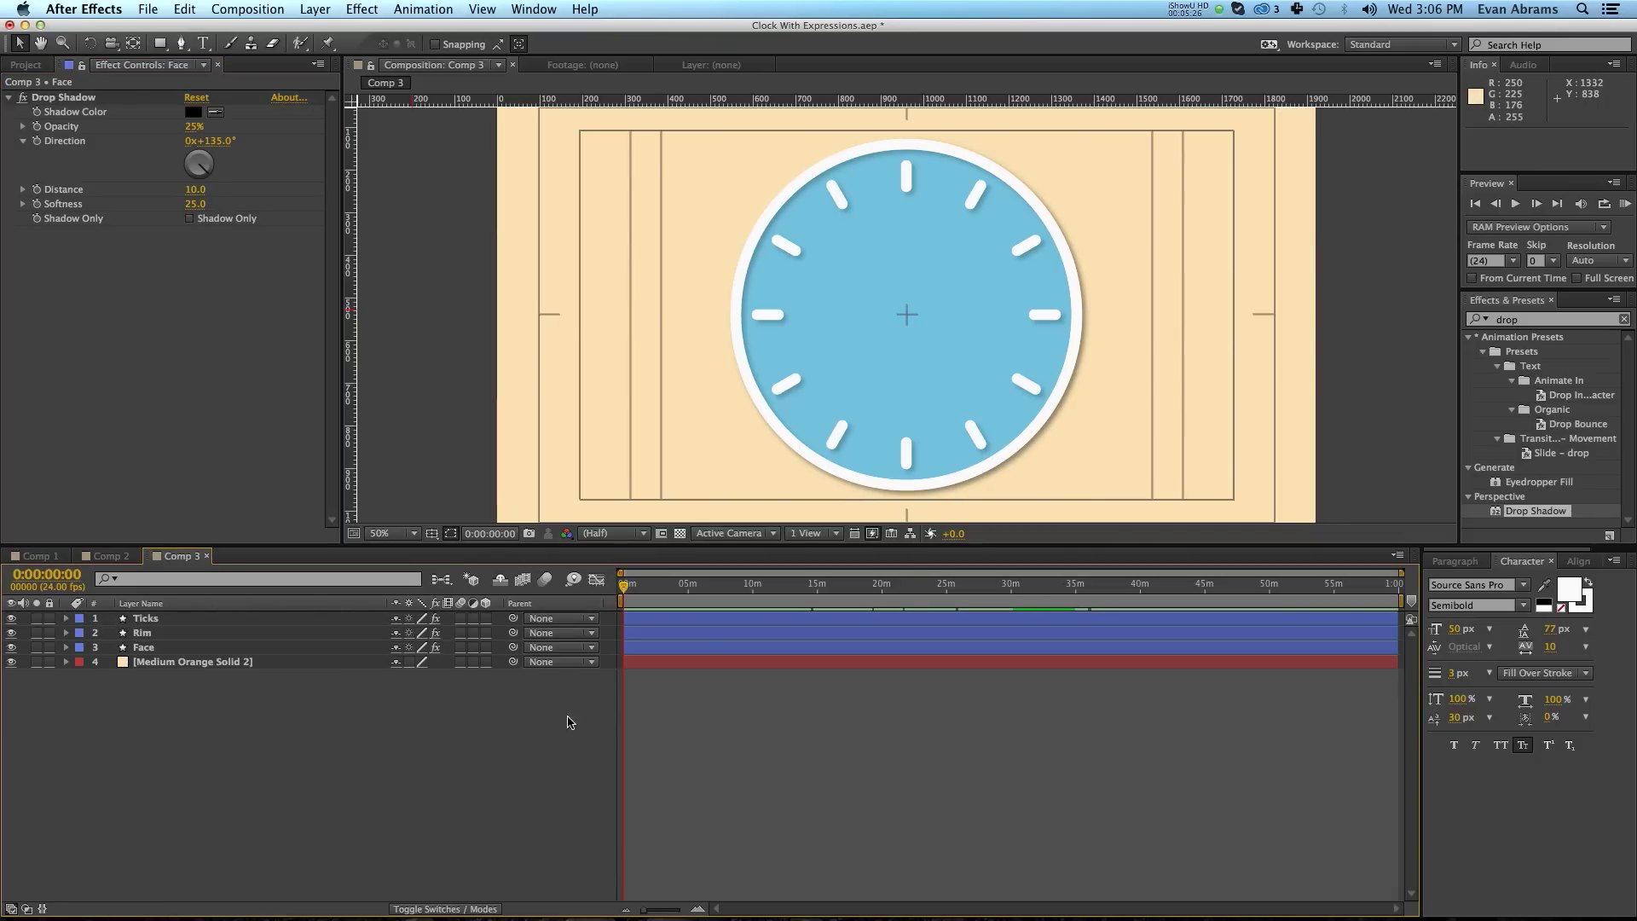
Lock the Ticks, Rim and Face layers.
click(184, 737)
drag(49, 618, 49, 648)
click(287, 725)
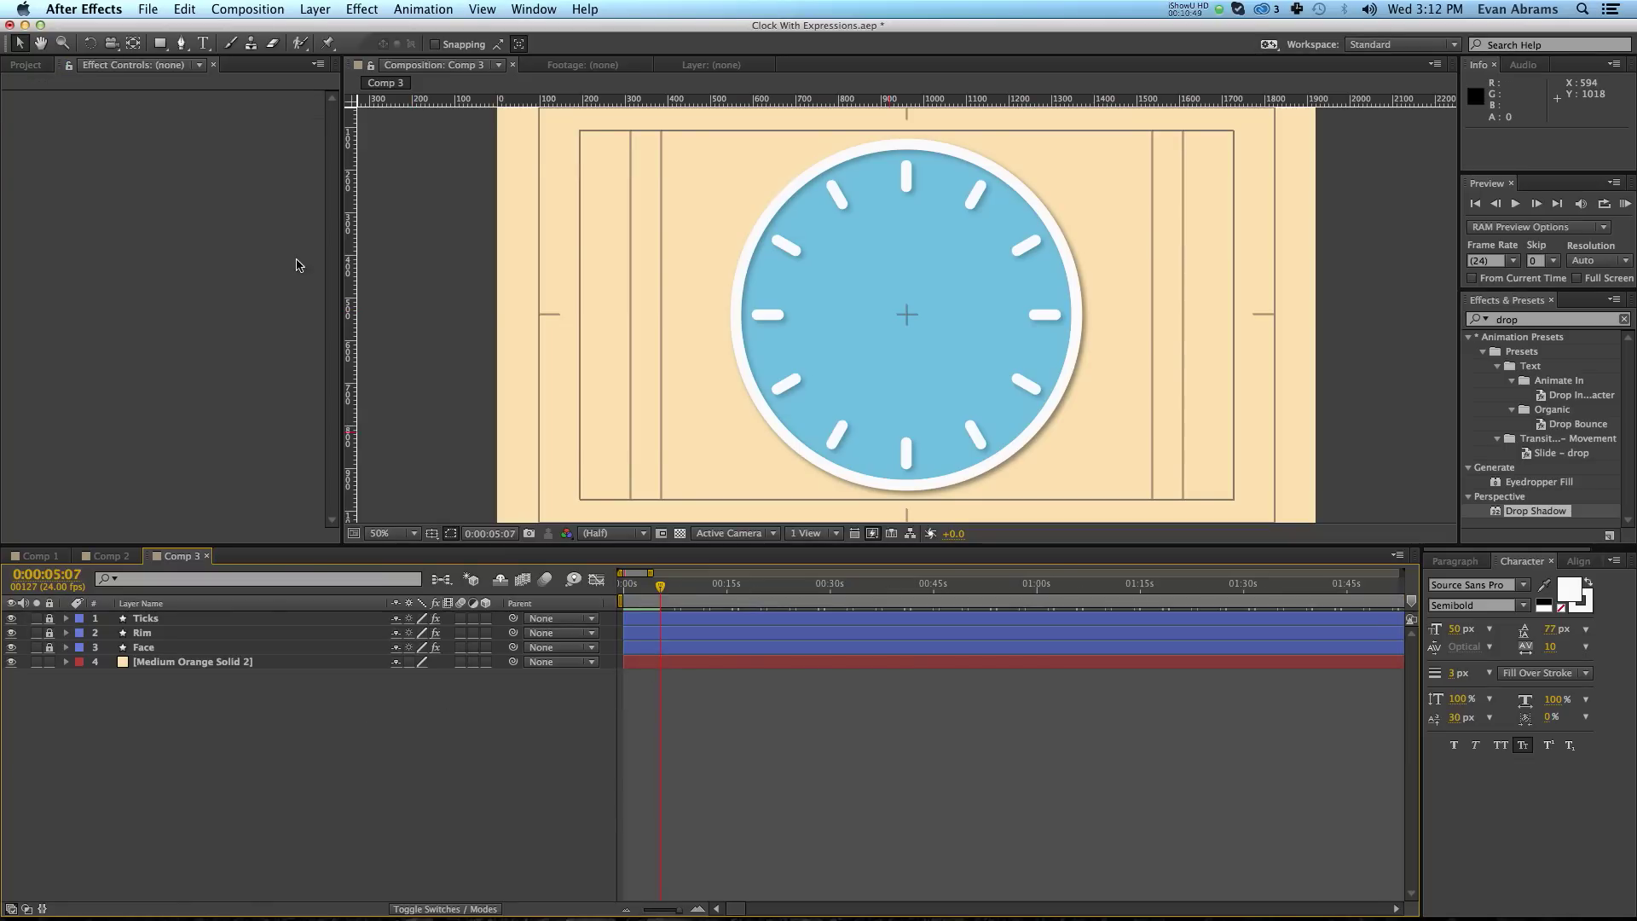
Create a comp-sized rectangle shape layer with a muted red CB5252 fill.
click(160, 43)
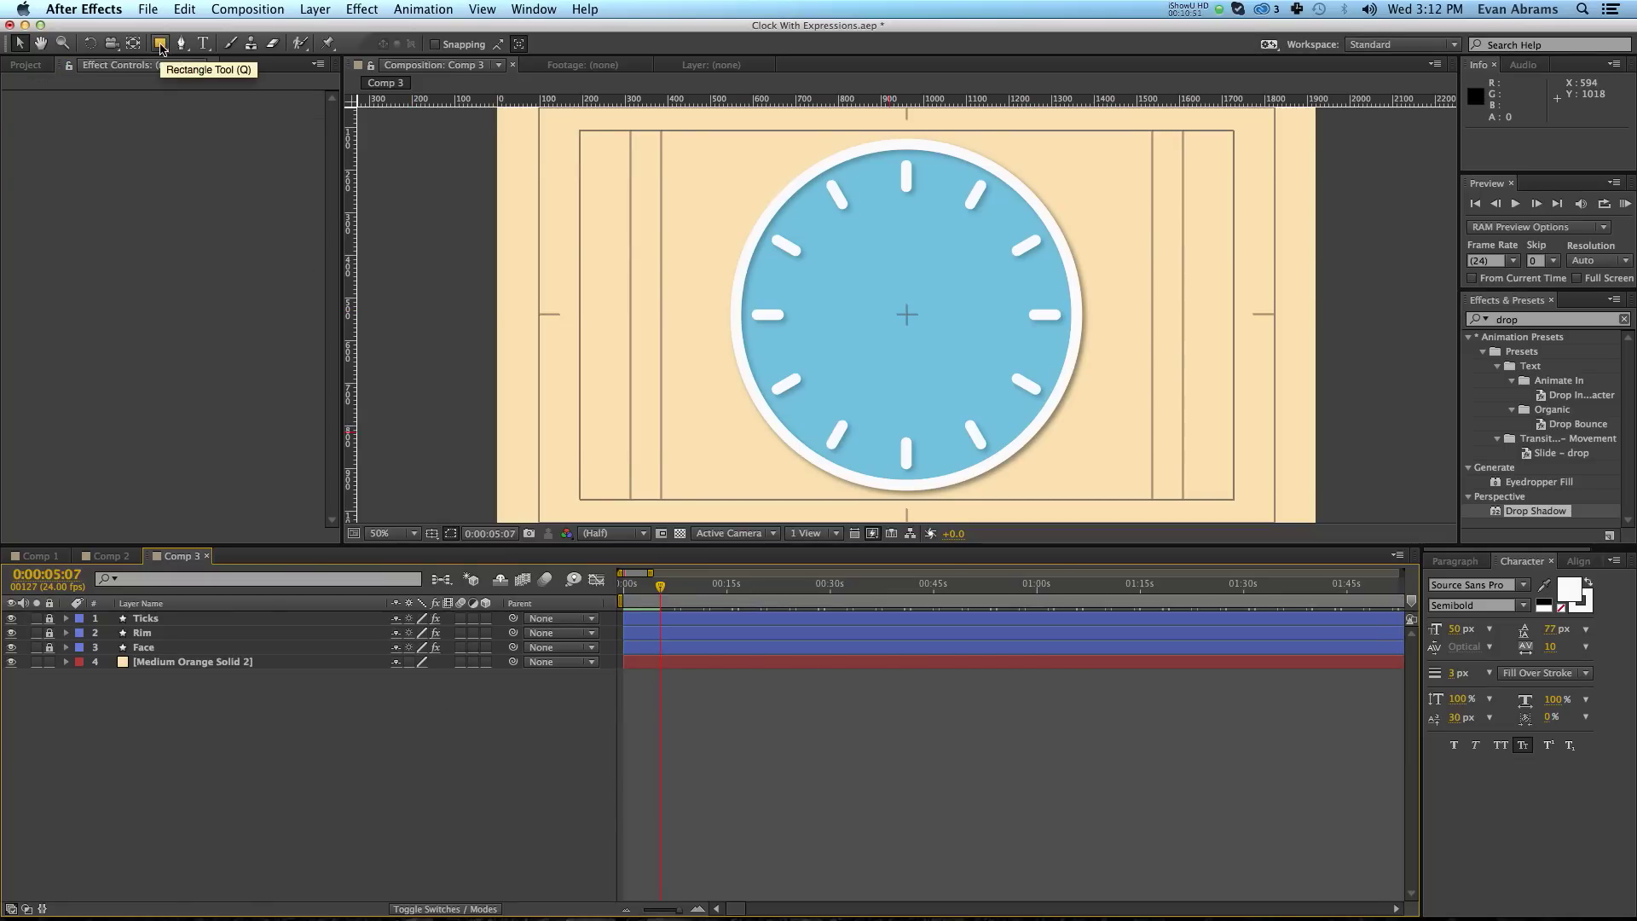
double_click(161, 44)
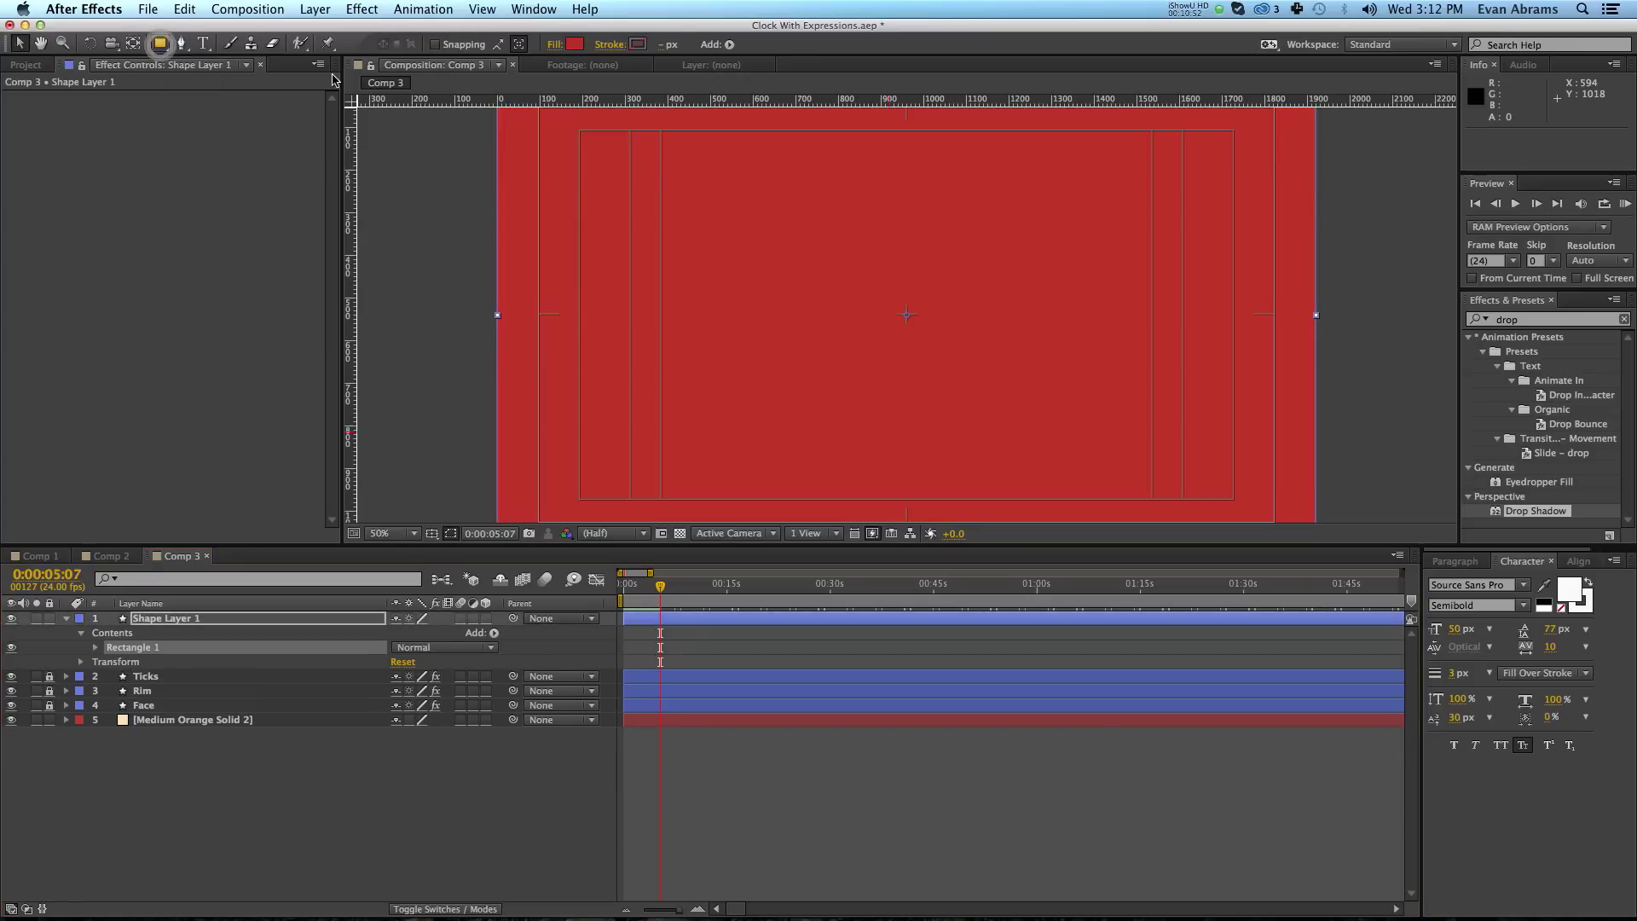
click(571, 44)
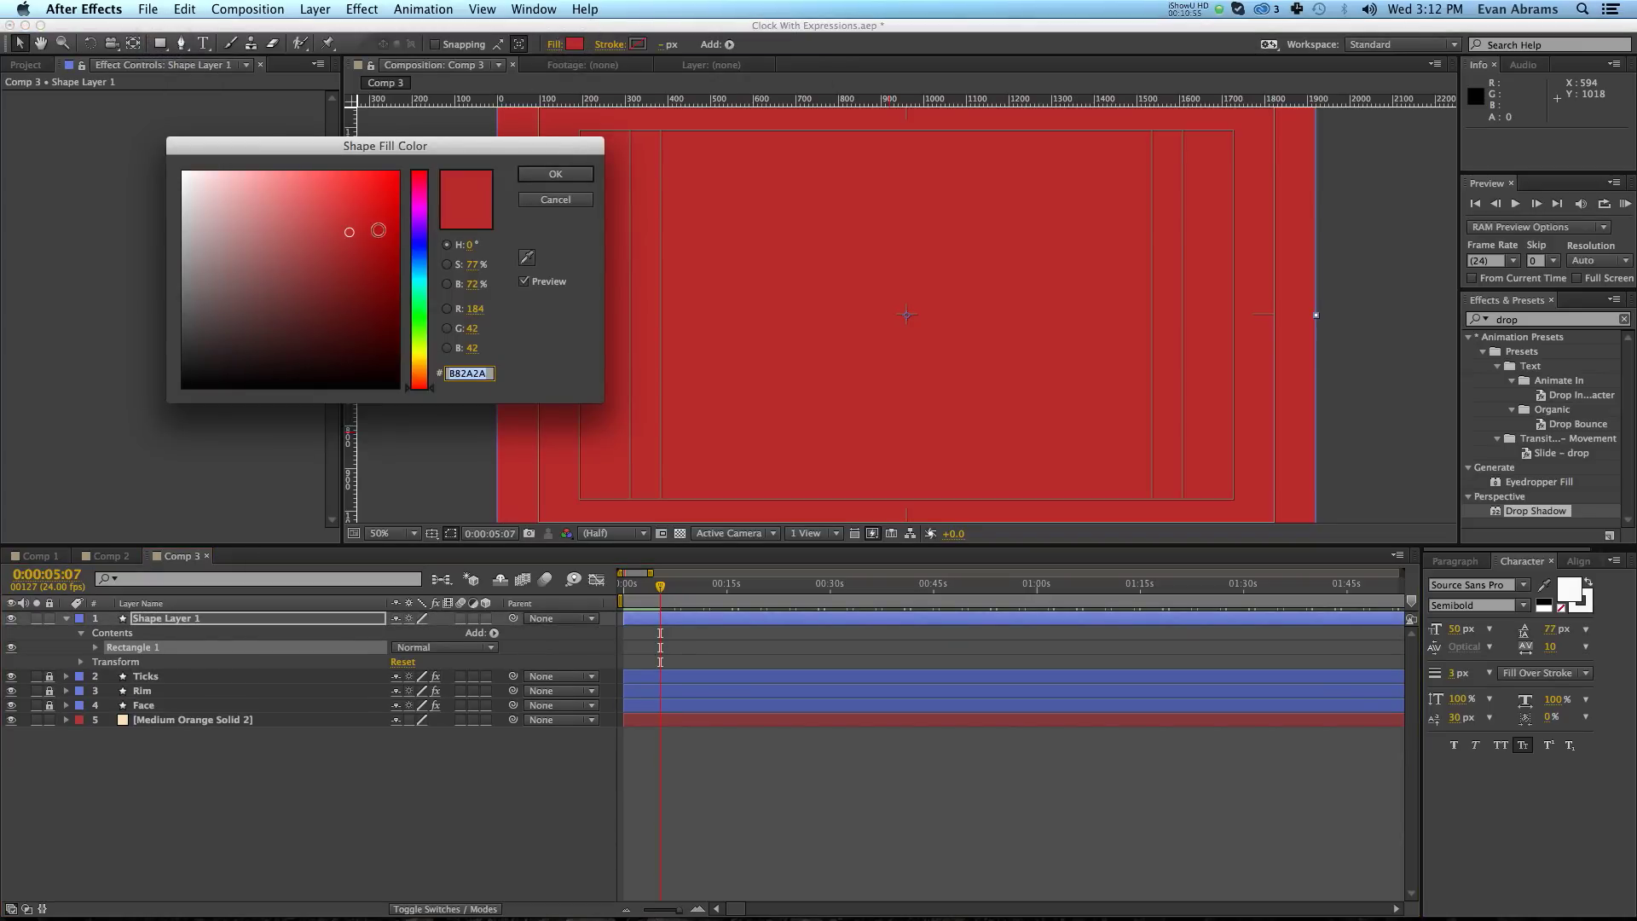
click(320, 211)
drag(320, 212, 312, 216)
click(558, 173)
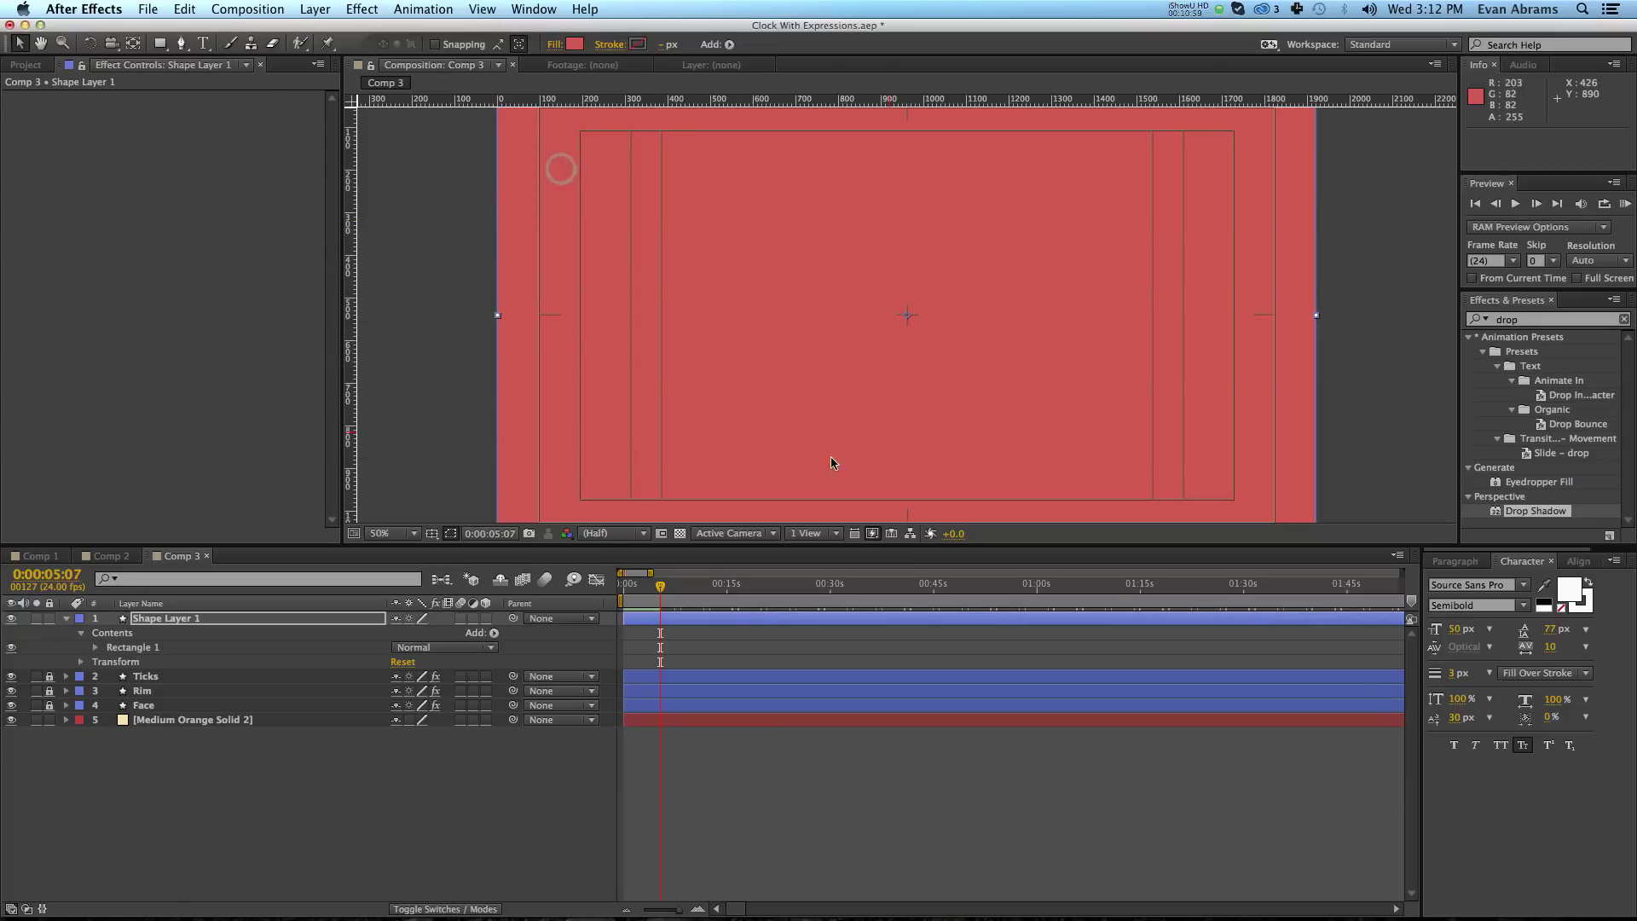
Set the rectangle path size to 20×350 to form a slim hand.
click(95, 648)
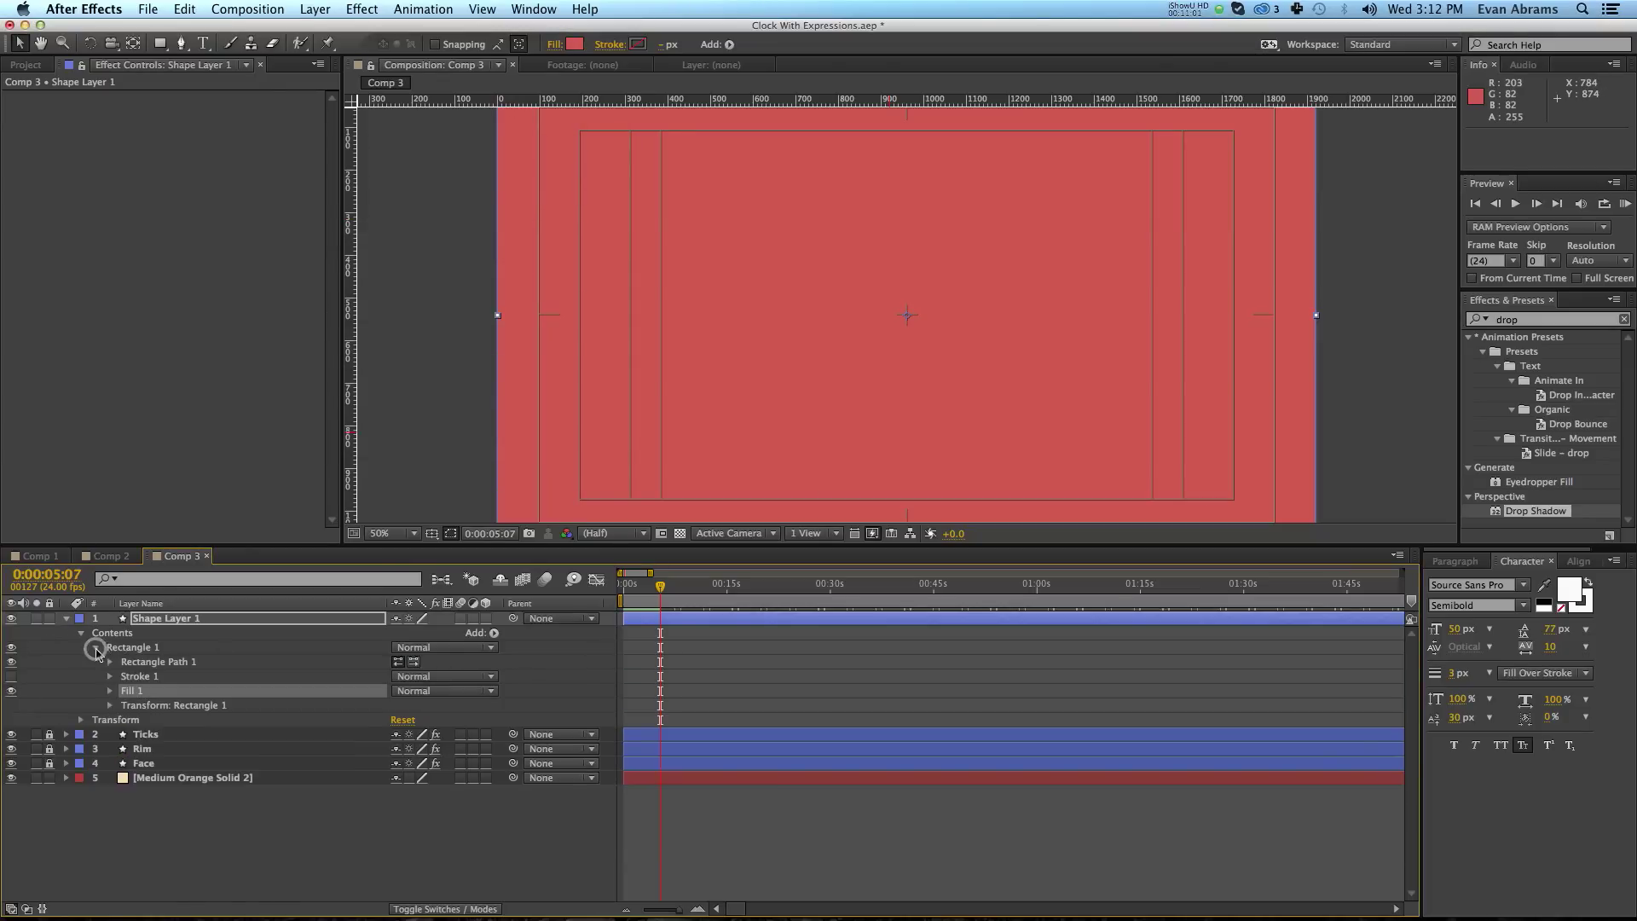
click(109, 663)
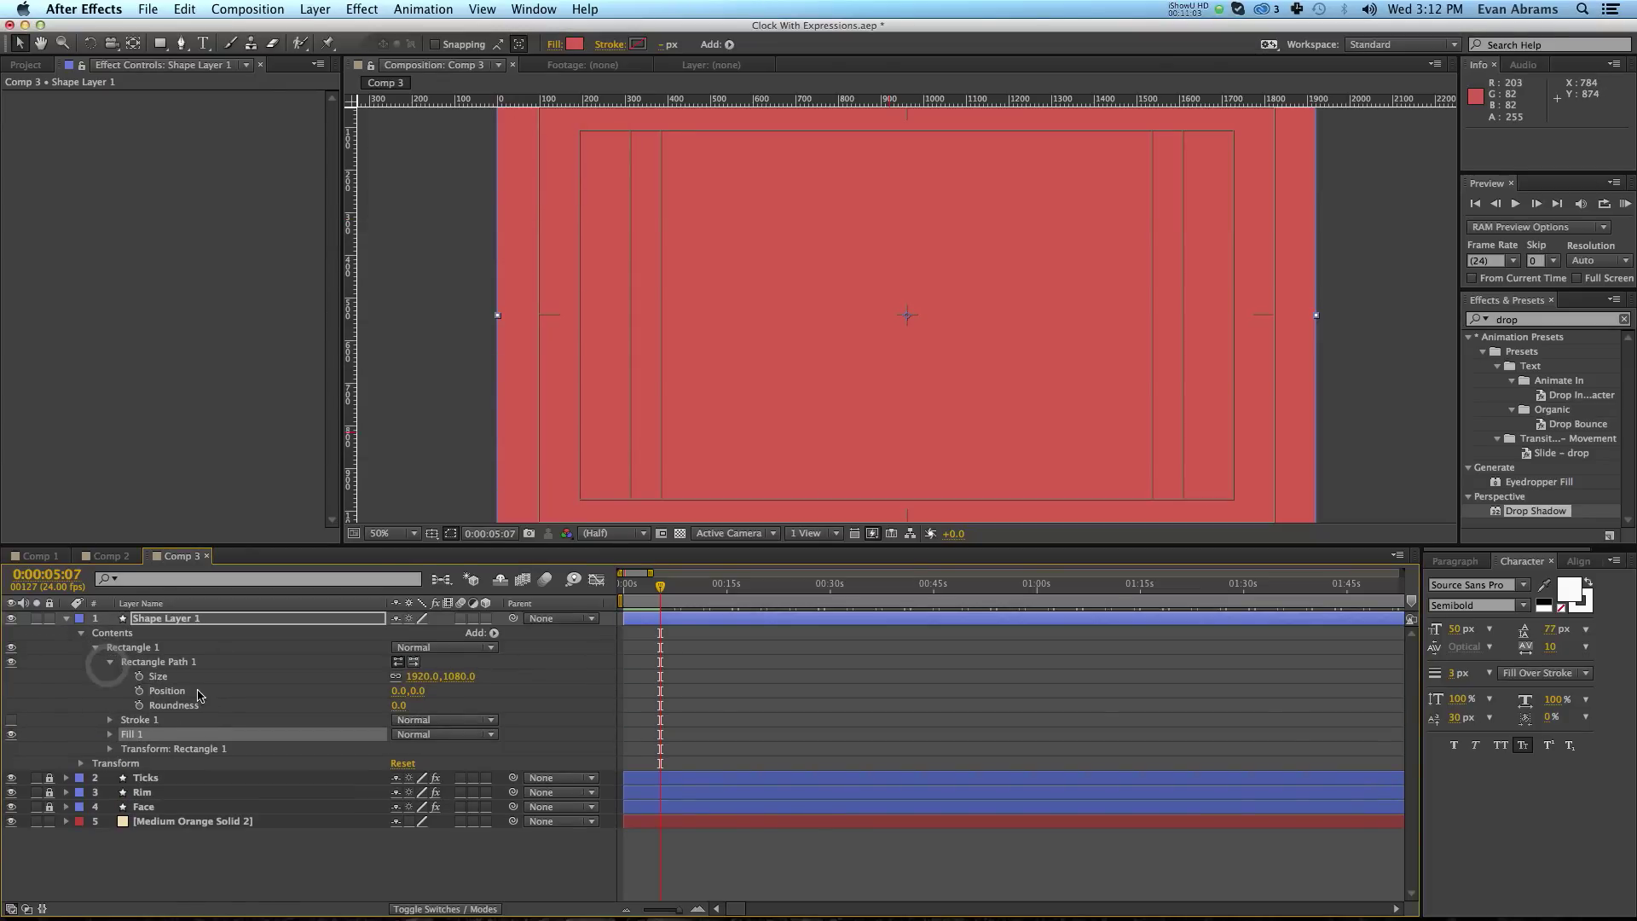
click(393, 677)
text(10)
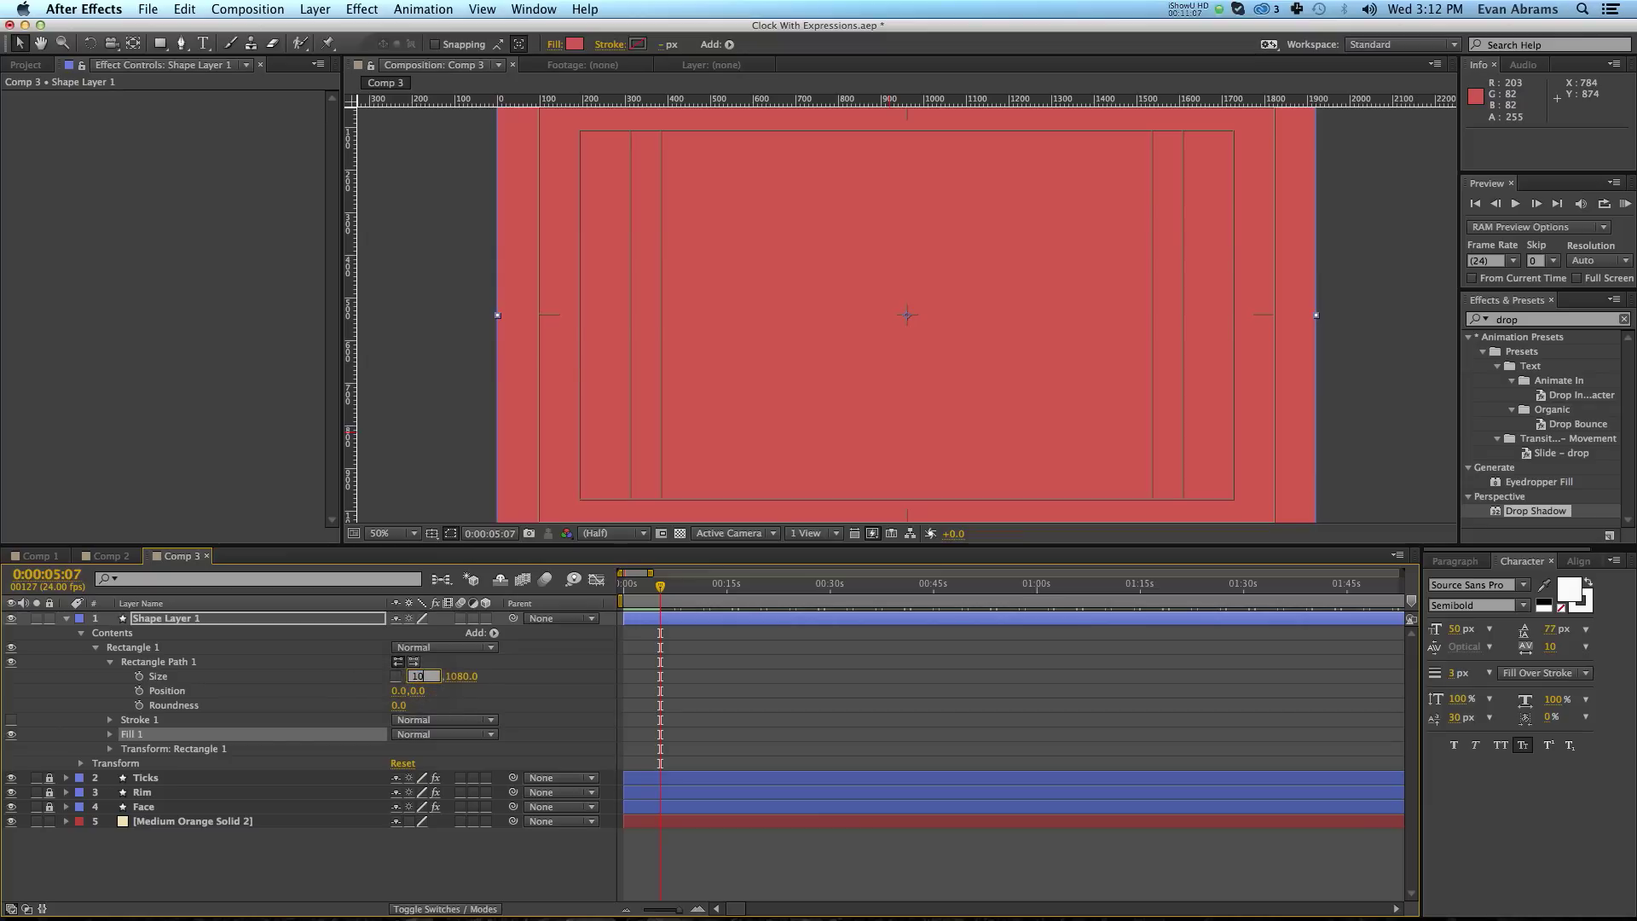
key(Tab)
text(35)
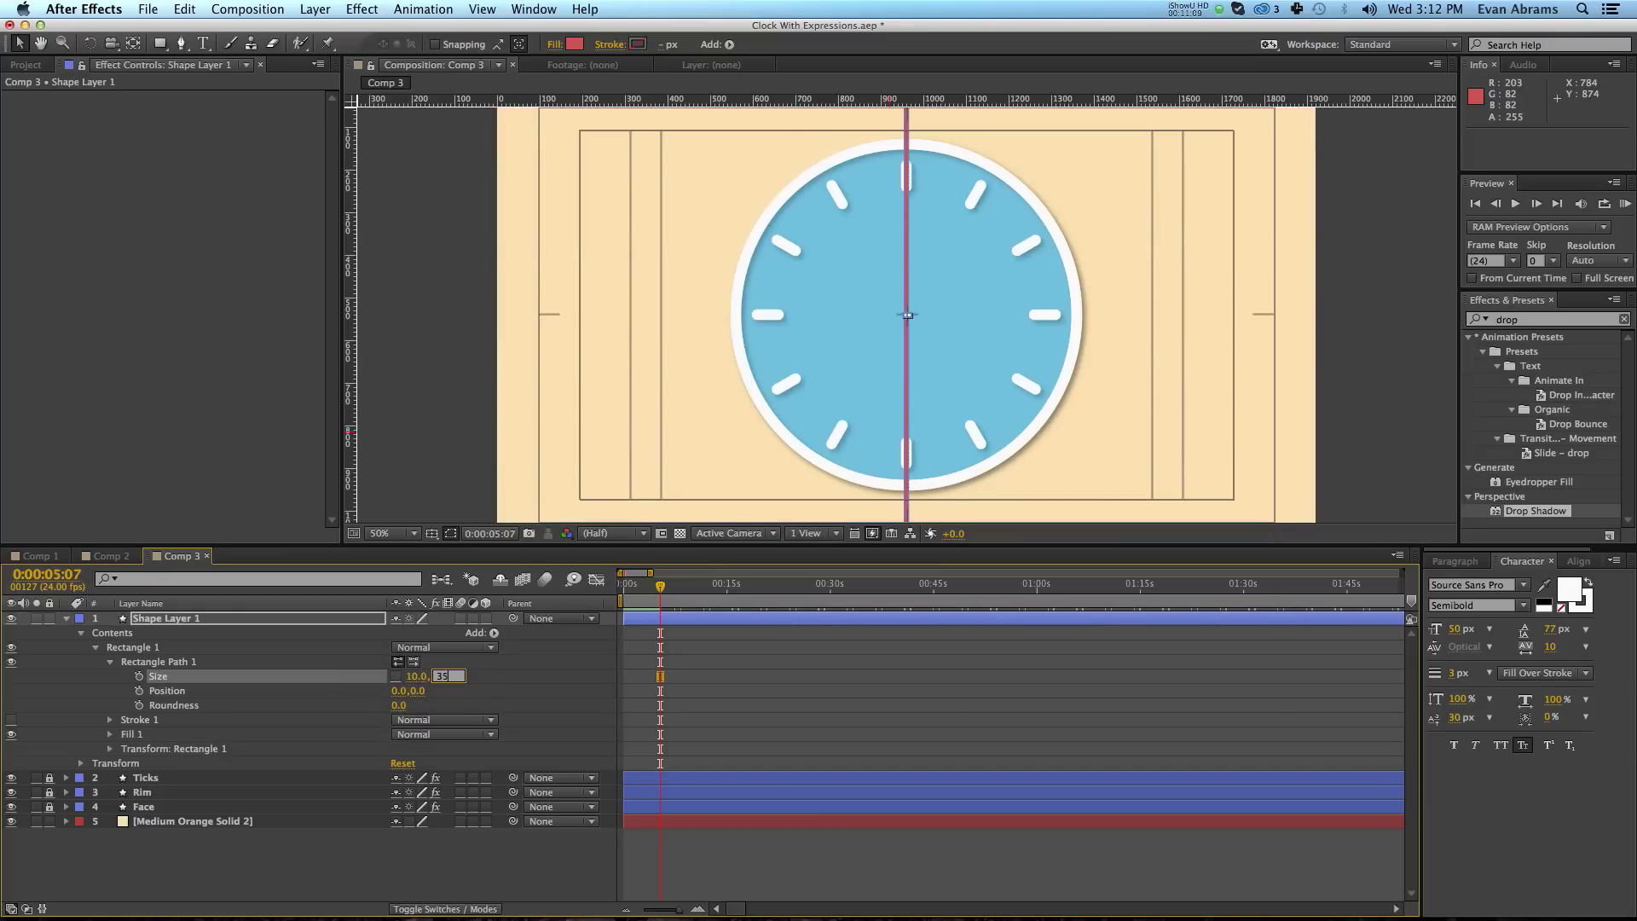
text(0)
key(Return)
click(555, 693)
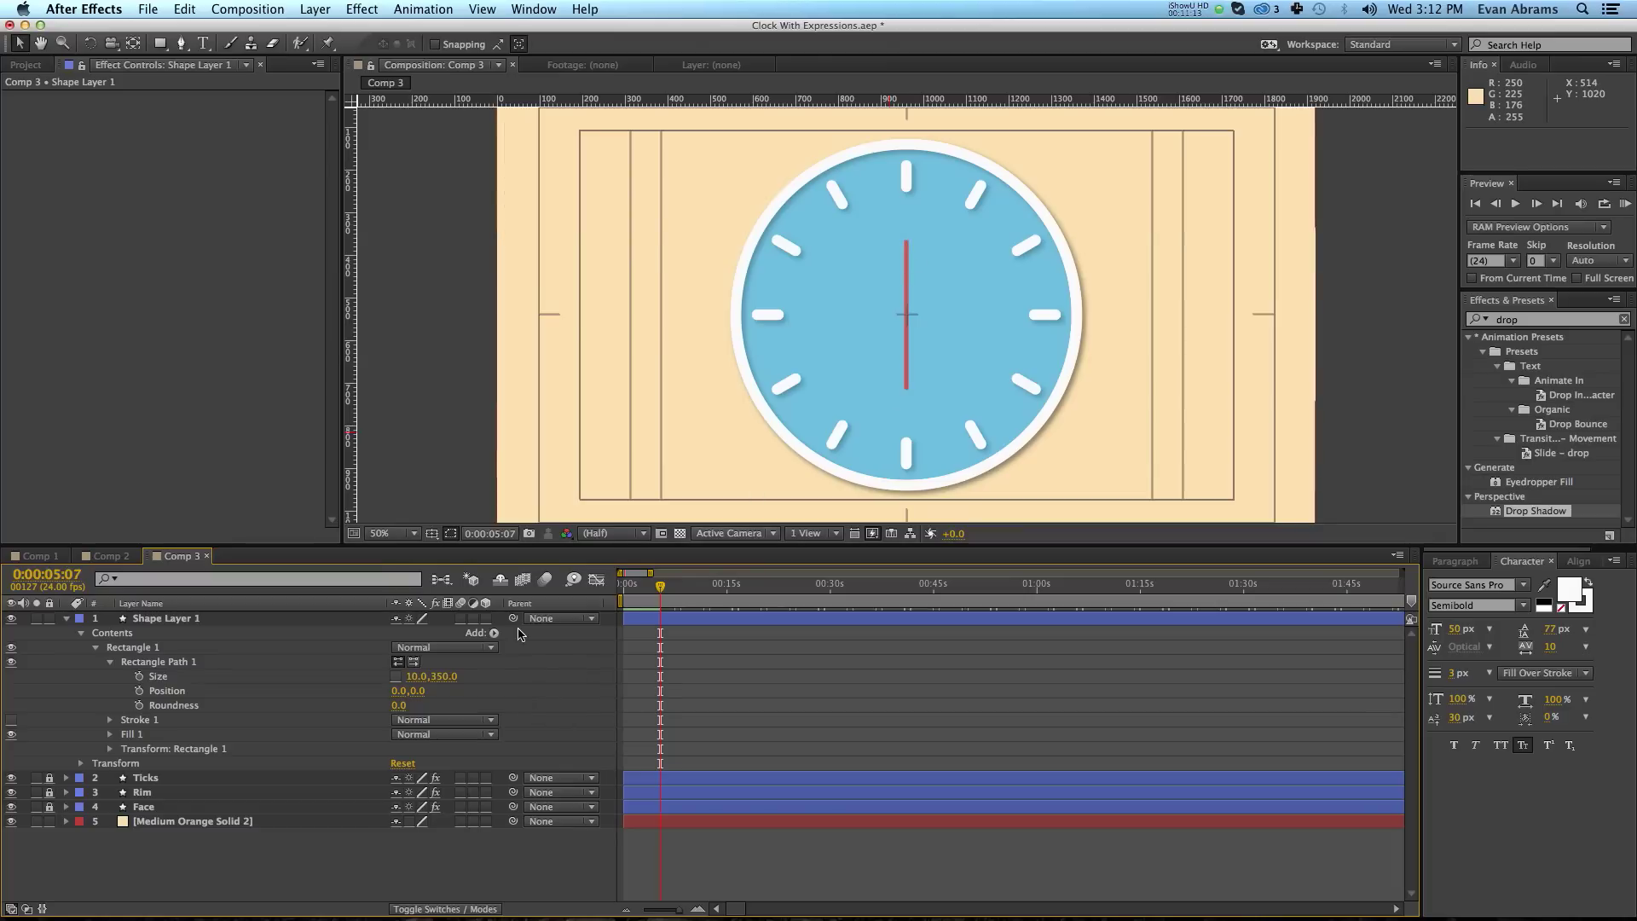
click(416, 677)
text(20)
key(Return)
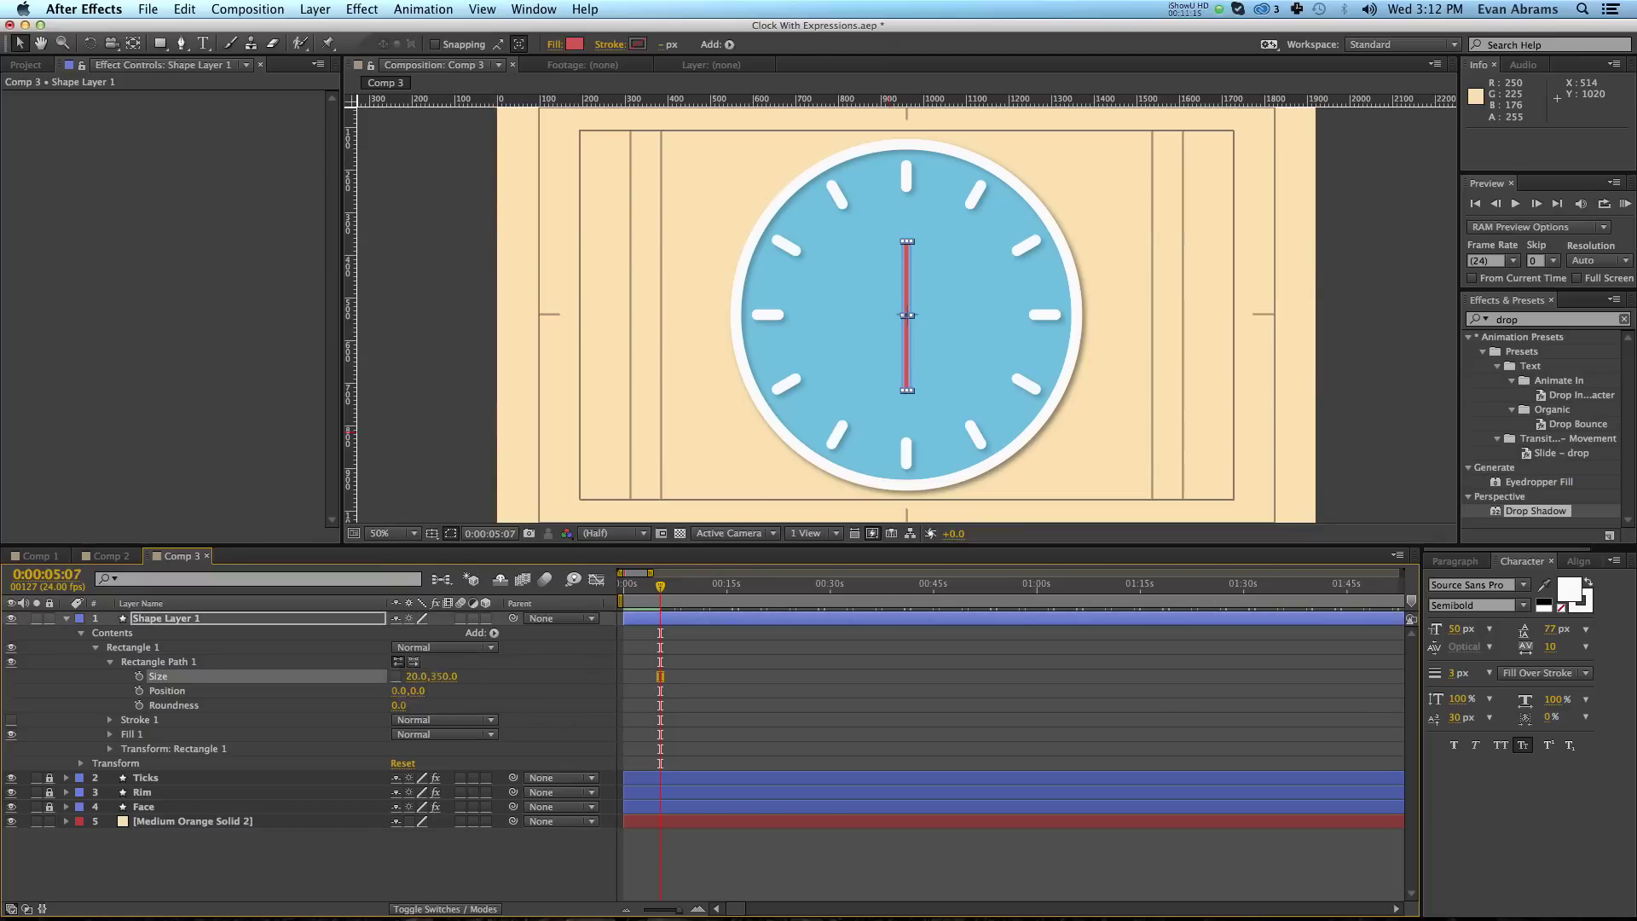
click(529, 695)
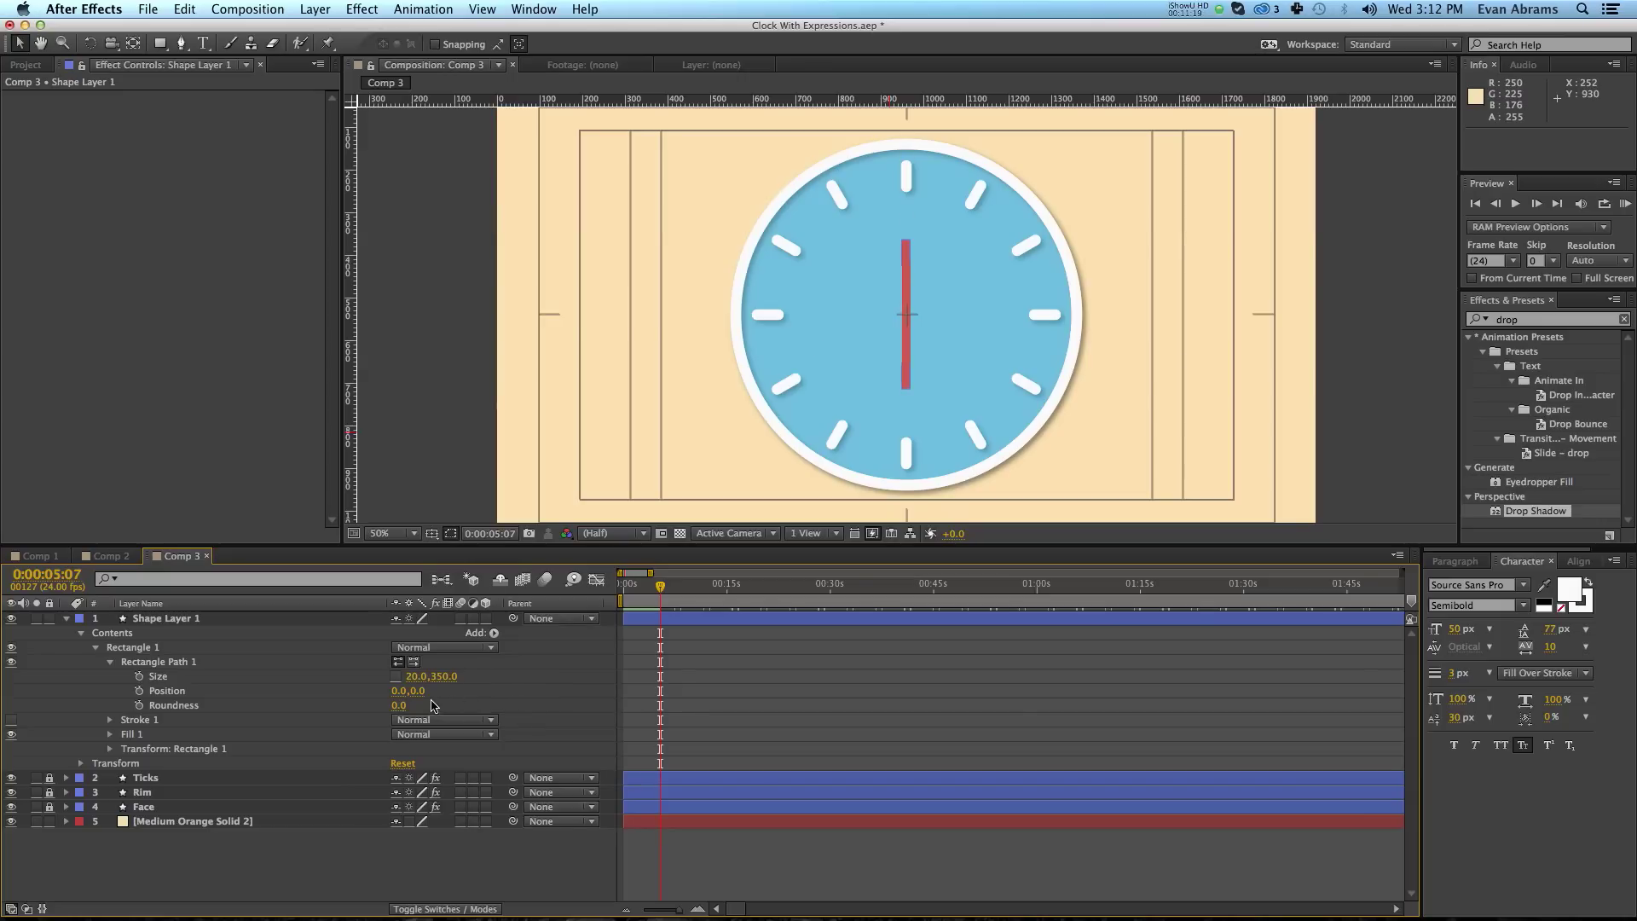
Give the hand roundness 10 and position 0,-165 so it points at 12.
click(399, 705)
text(10)
key(Return)
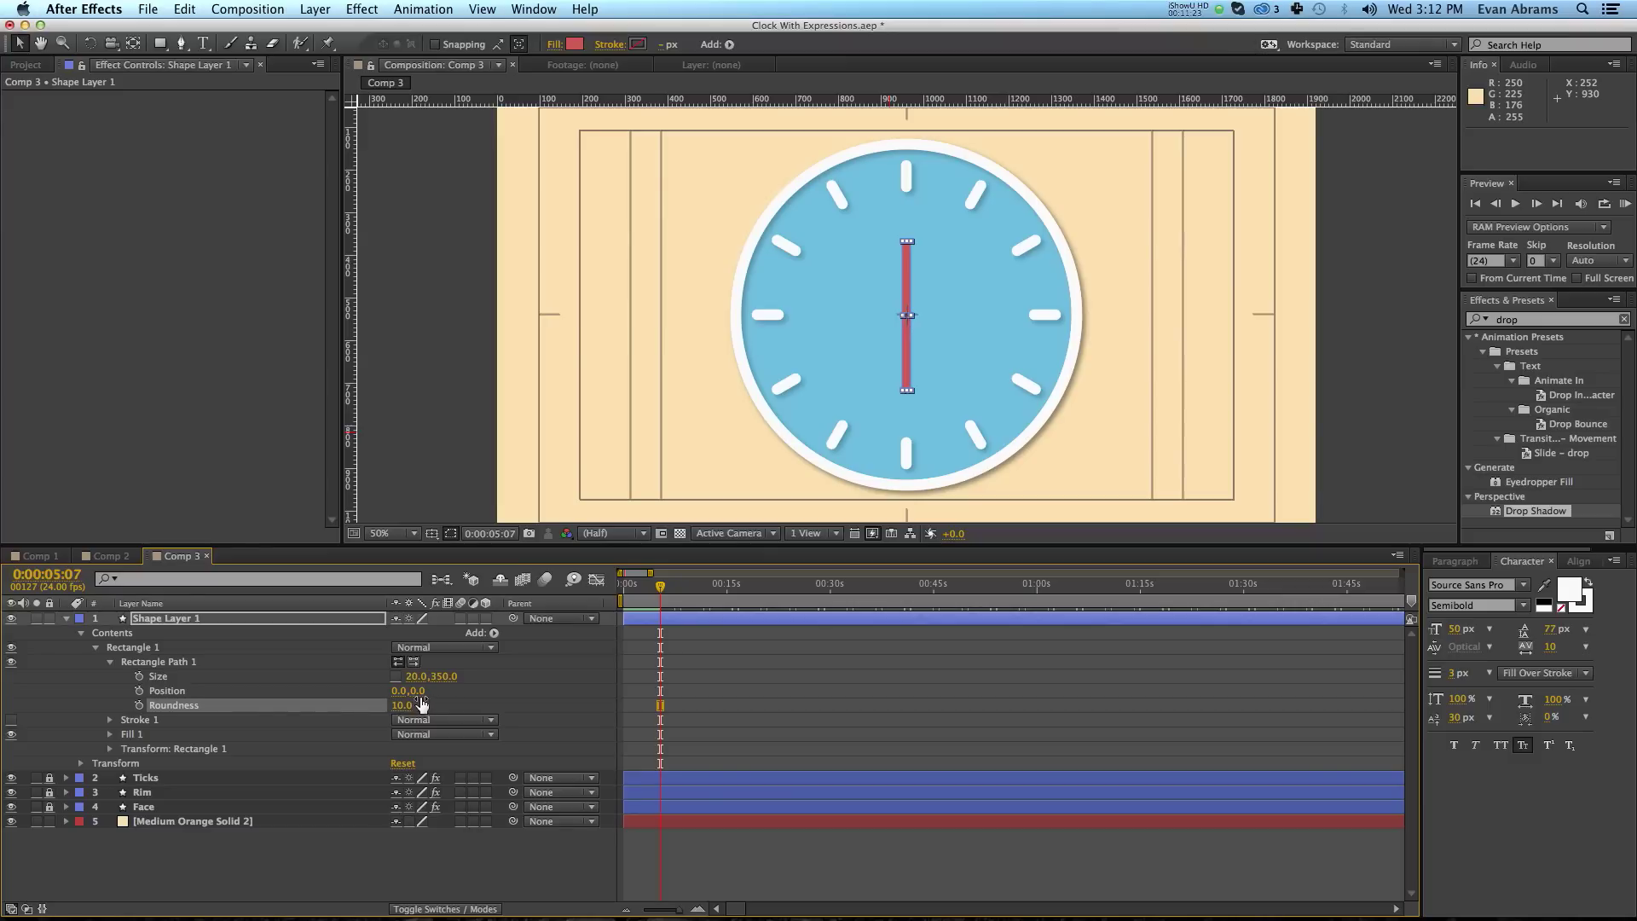
drag(418, 691, 279, 697)
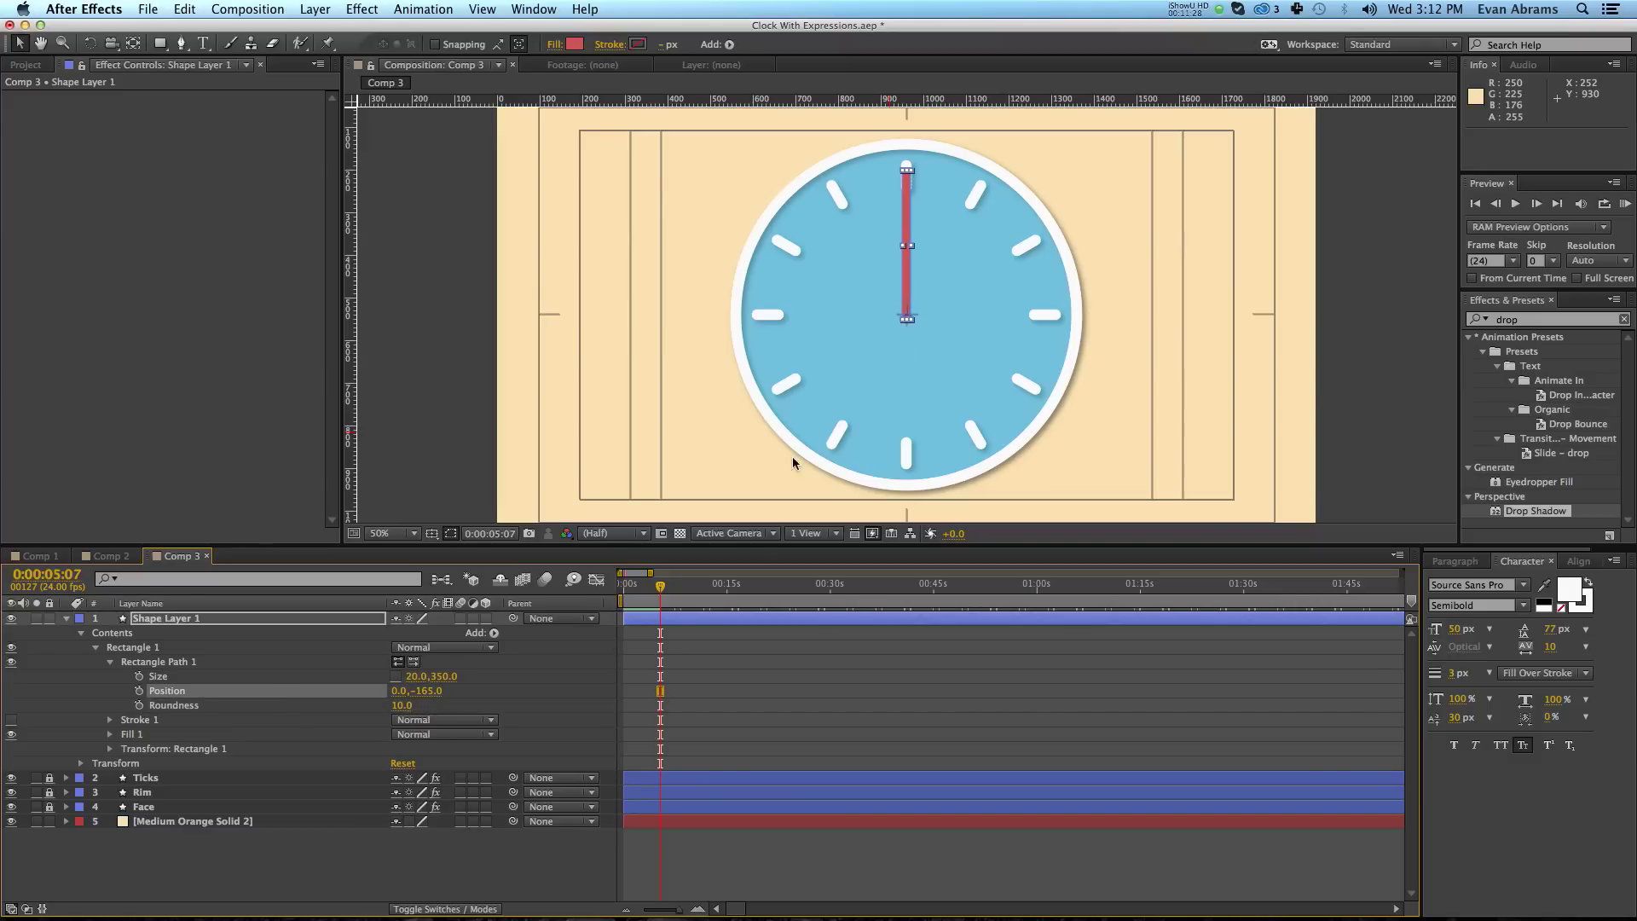
scroll(908, 322, up, 4)
scroll(909, 320, up, 1)
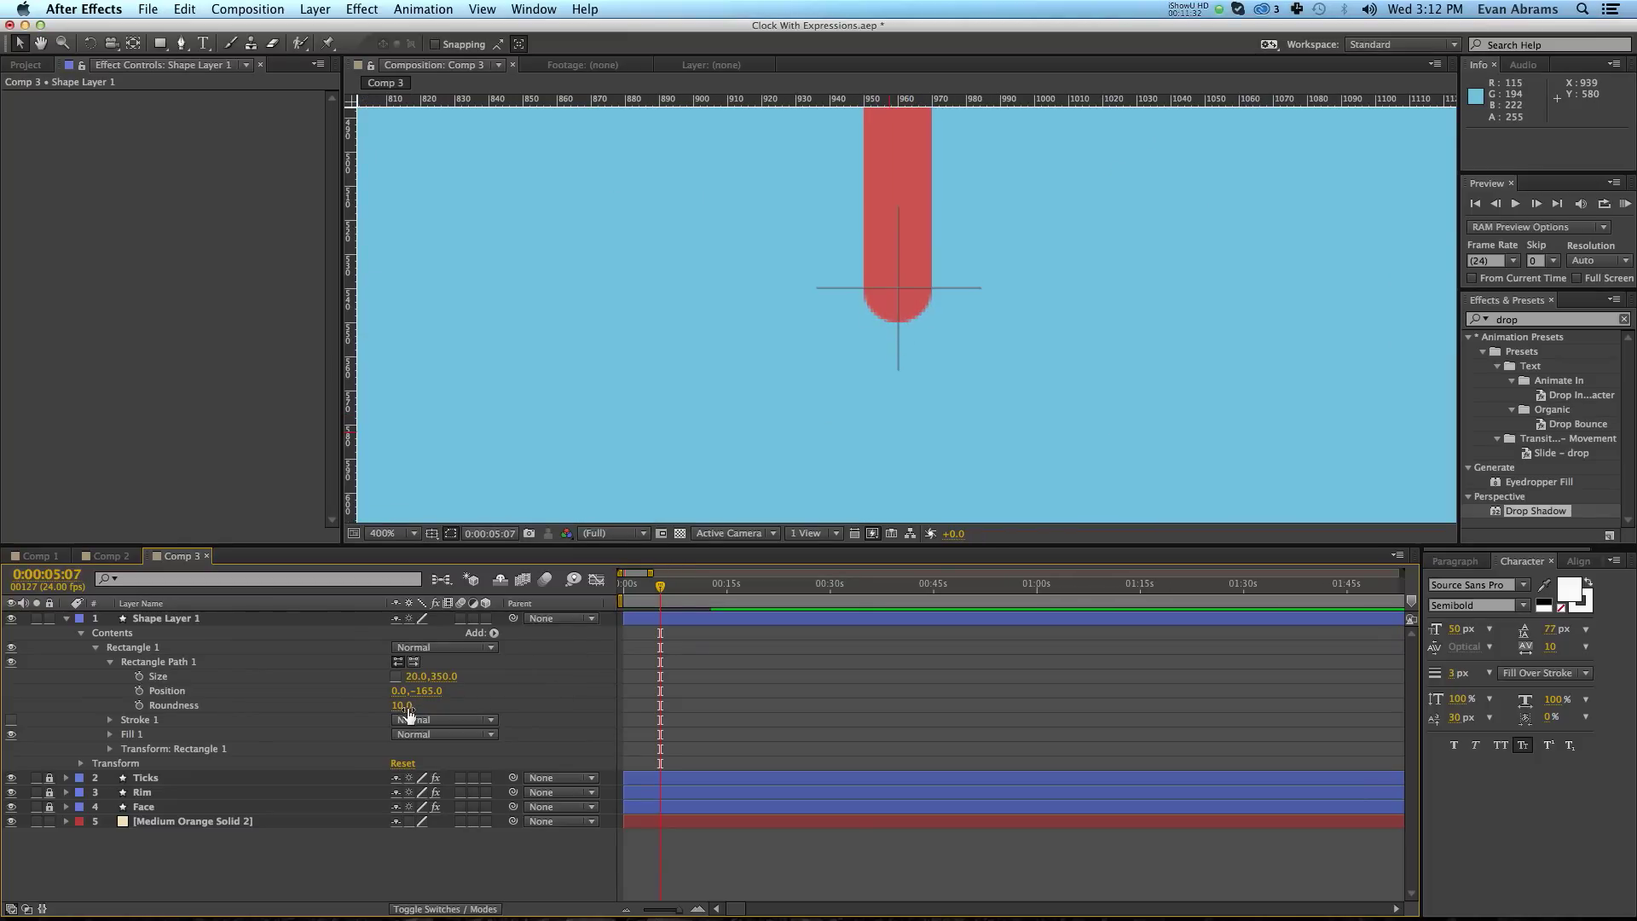
click(429, 691)
text(-350)
text(/2)
key(Return)
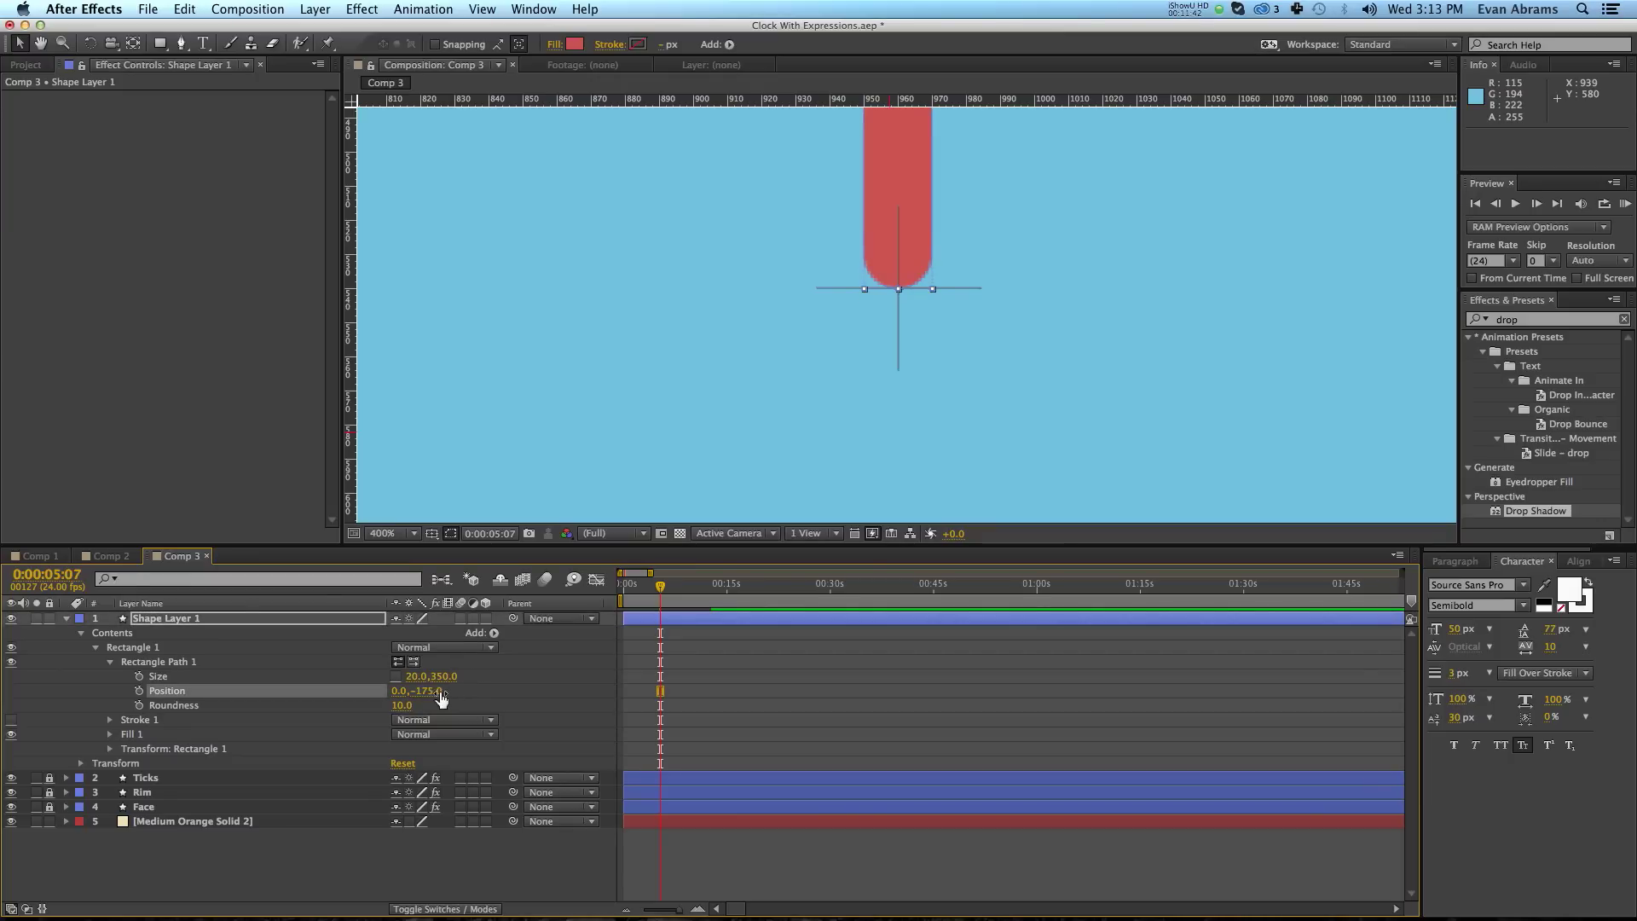
click(429, 690)
text(0)
key(Return)
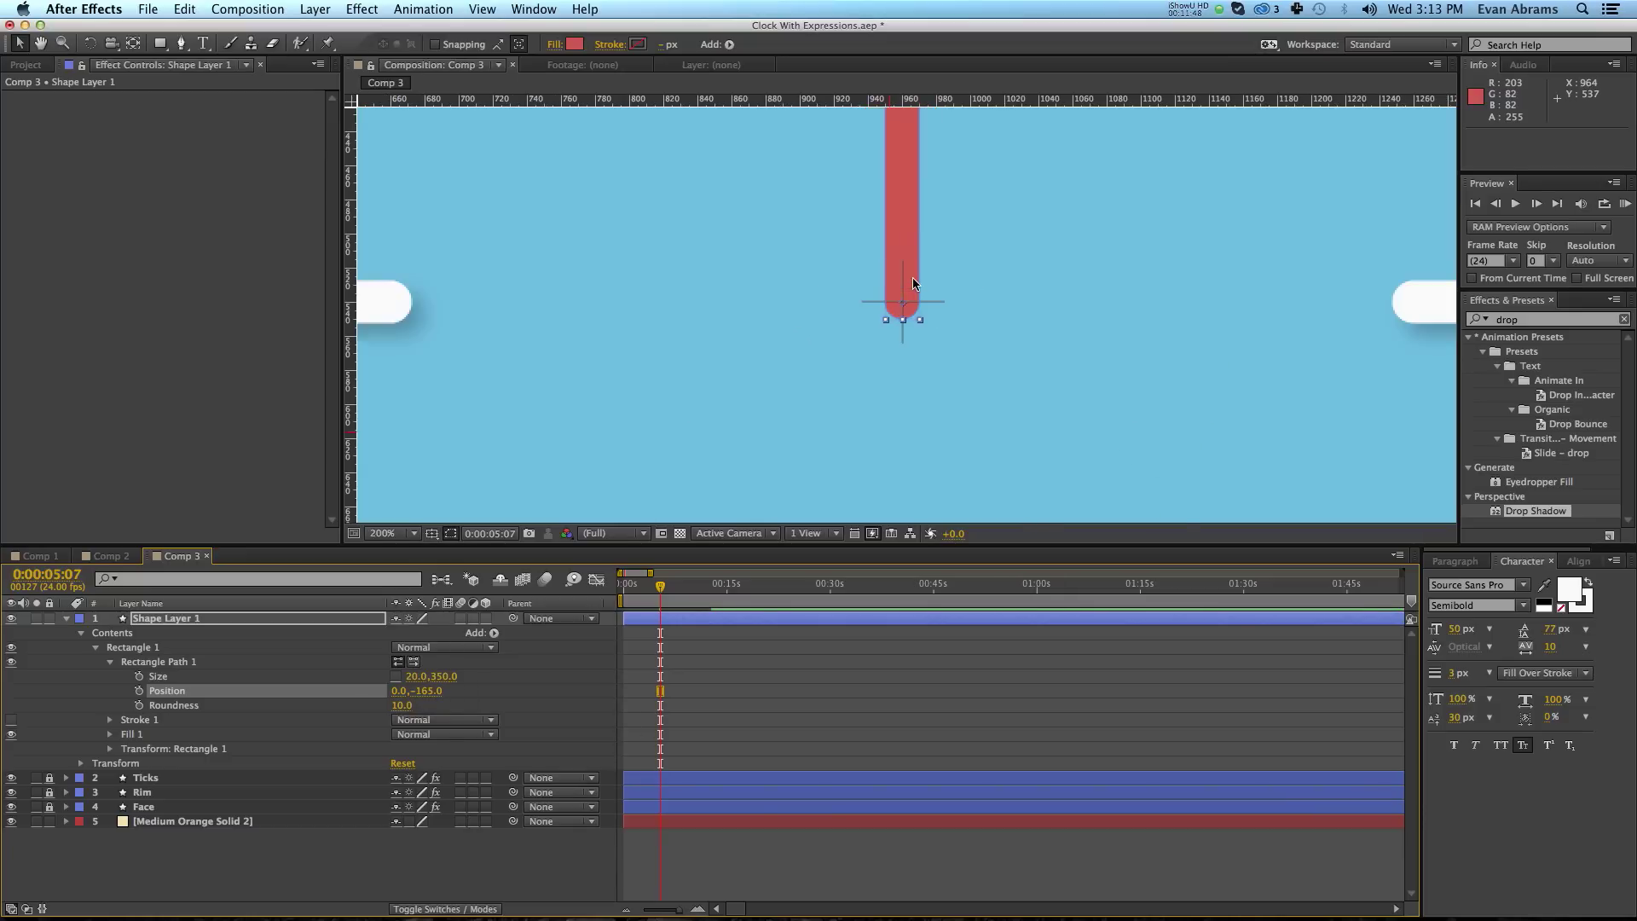
scroll(913, 278, down, 3)
scroll(913, 278, down, 2)
click(568, 689)
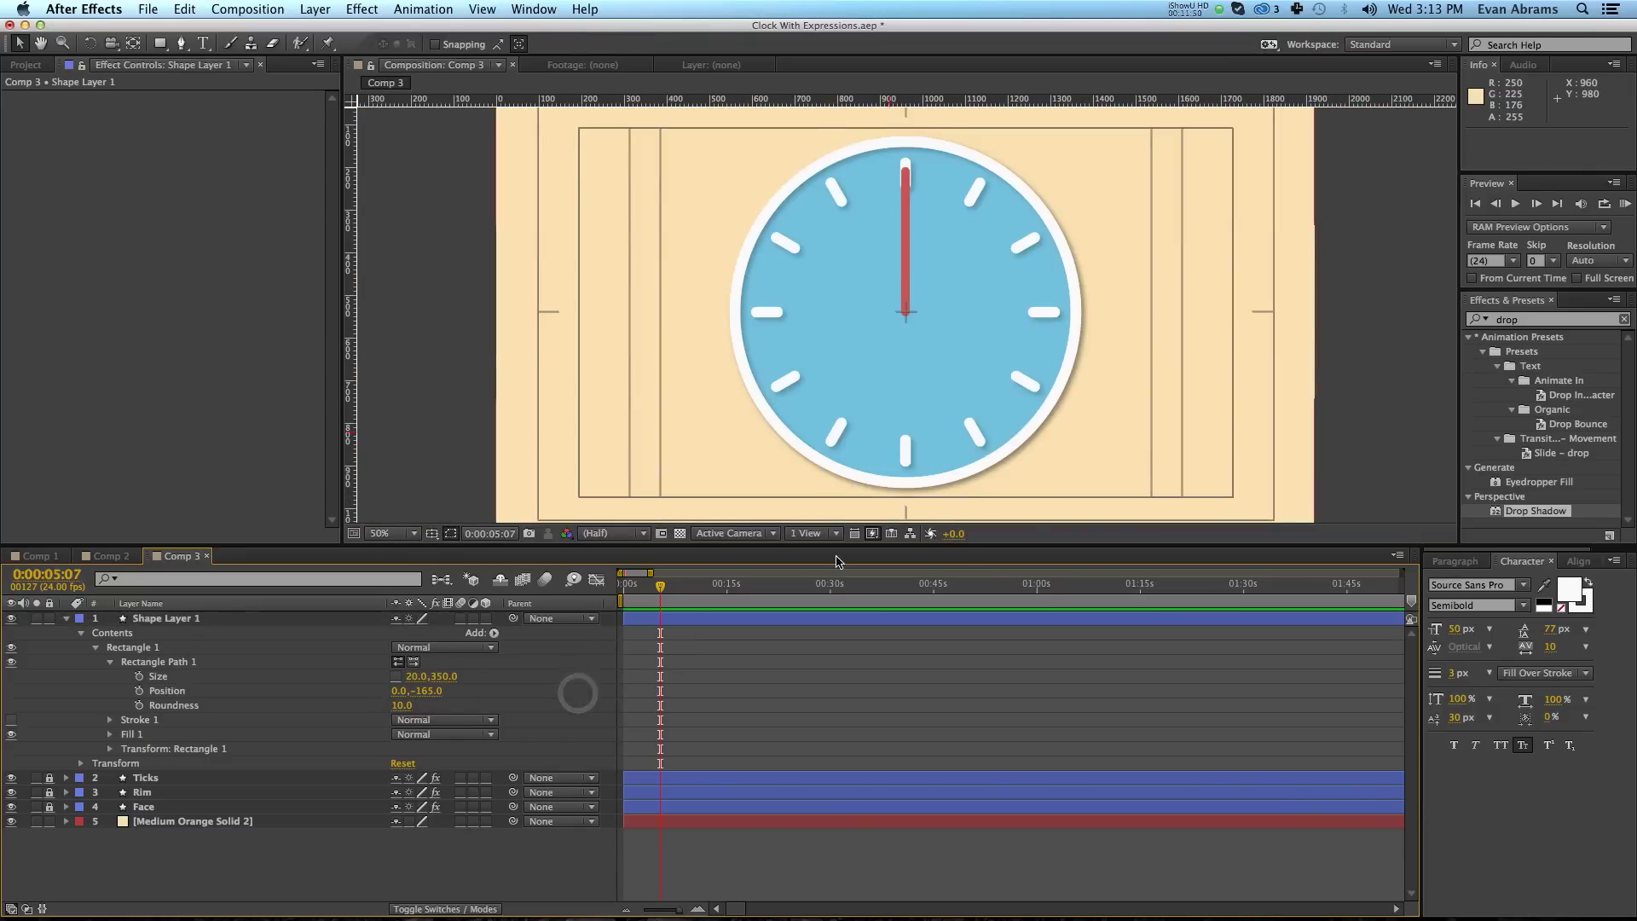
Drive the red hand's Rotation with a time expression turning six degrees per second.
click(651, 623)
key(r)
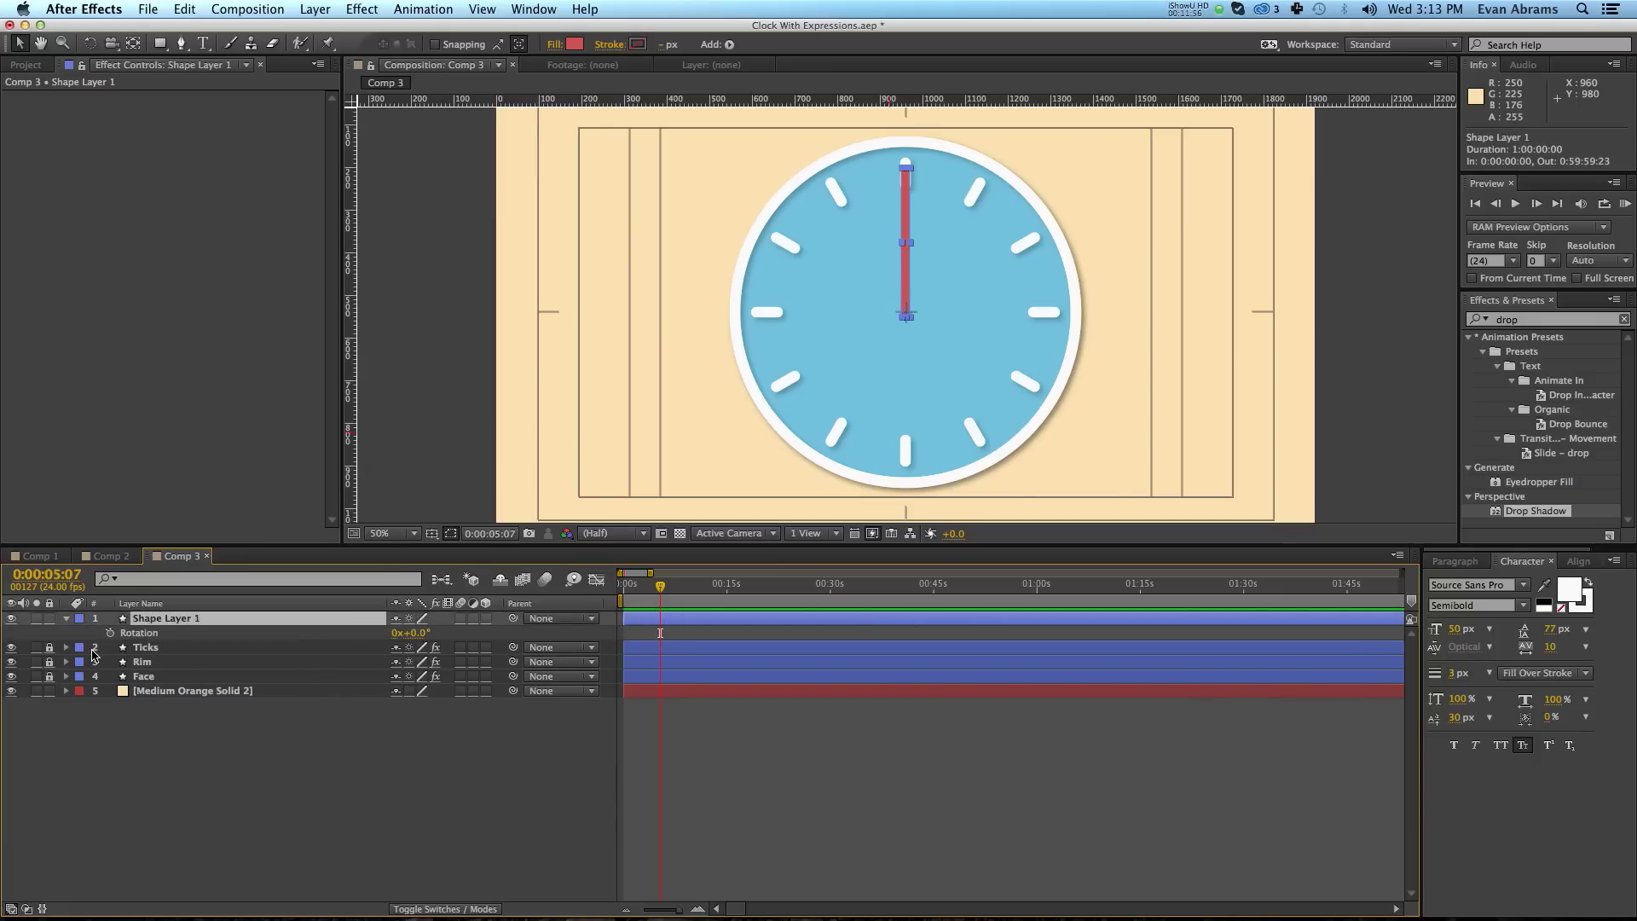
alt+click(110, 633)
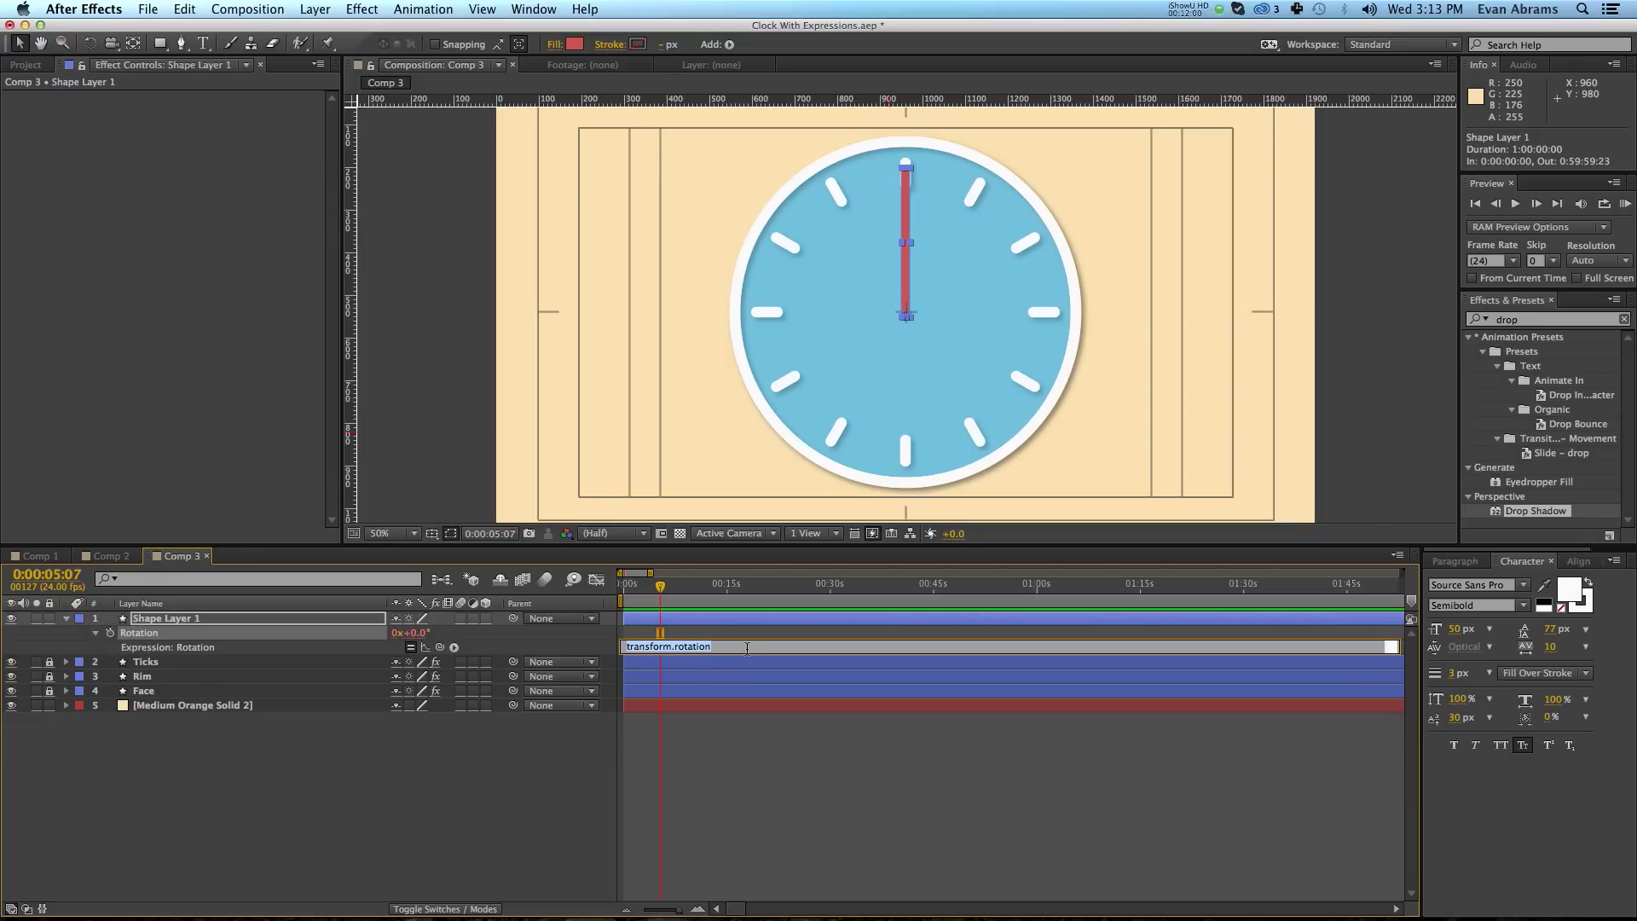
text(time*(360/60)
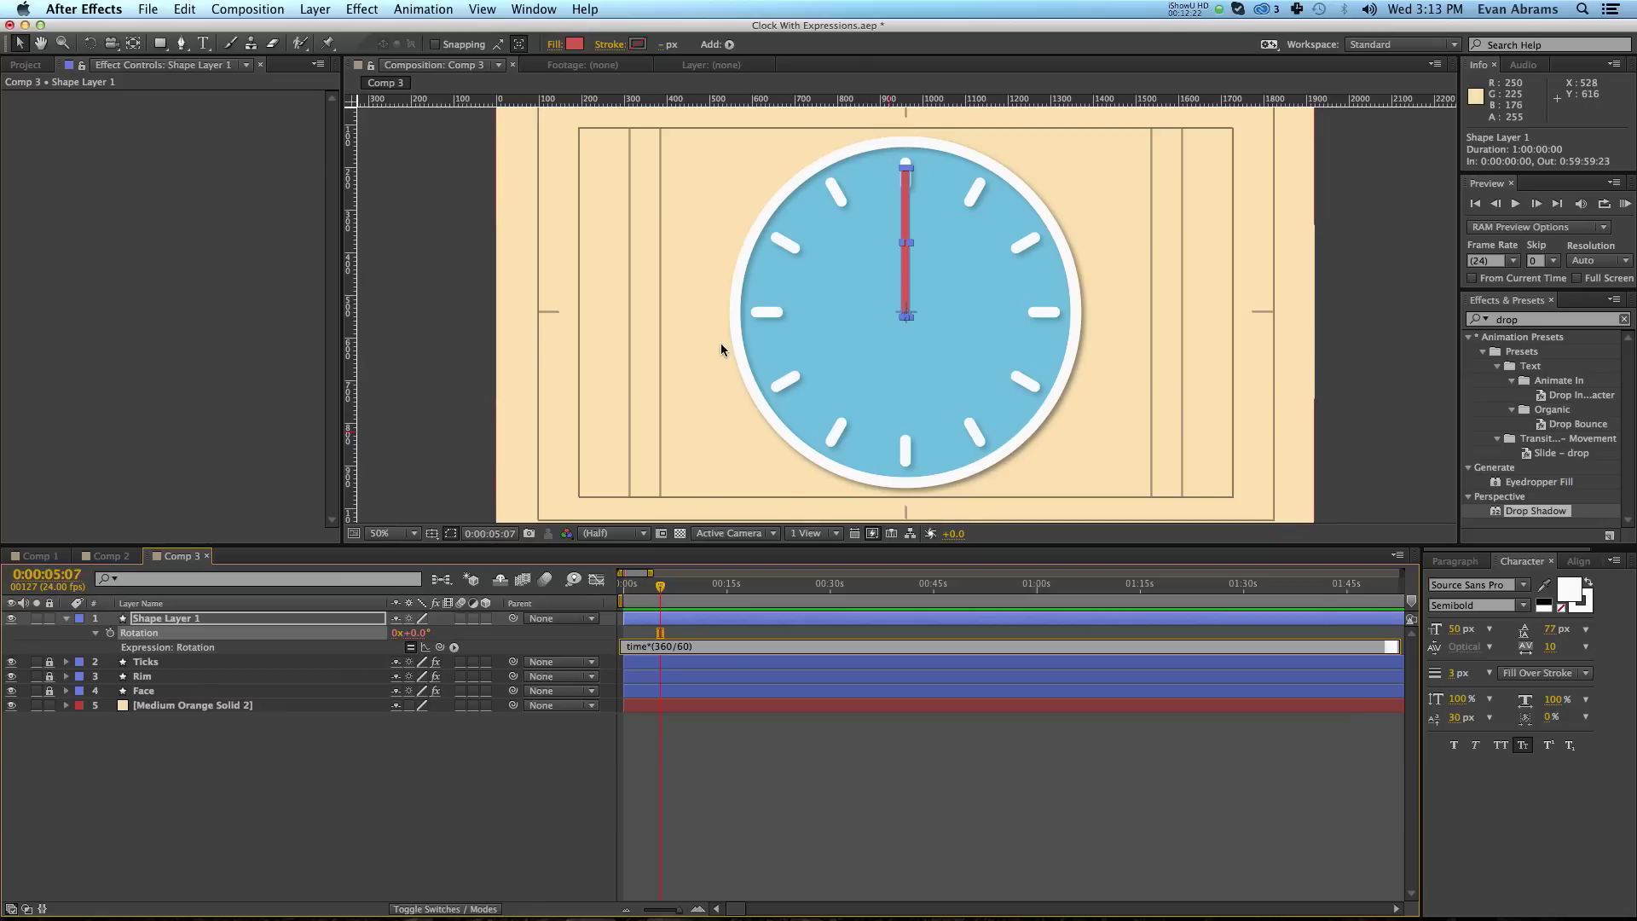
key(KP_Enter)
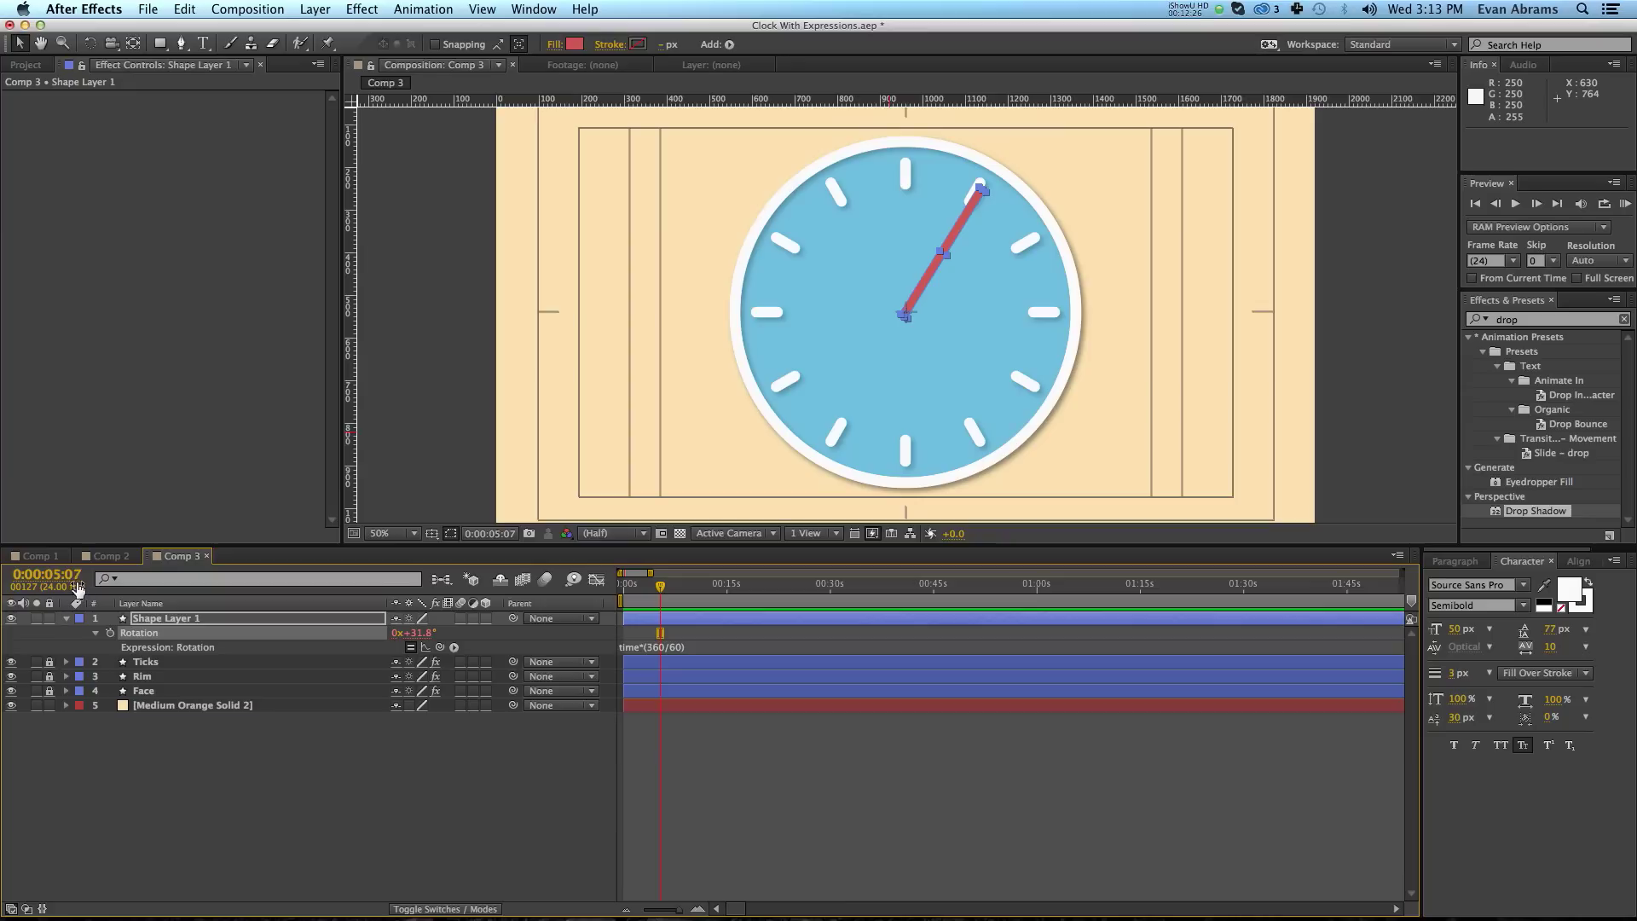
Jump to 0:00:05:00 to check the Rotation reads 30°.
click(46, 574)
text(500)
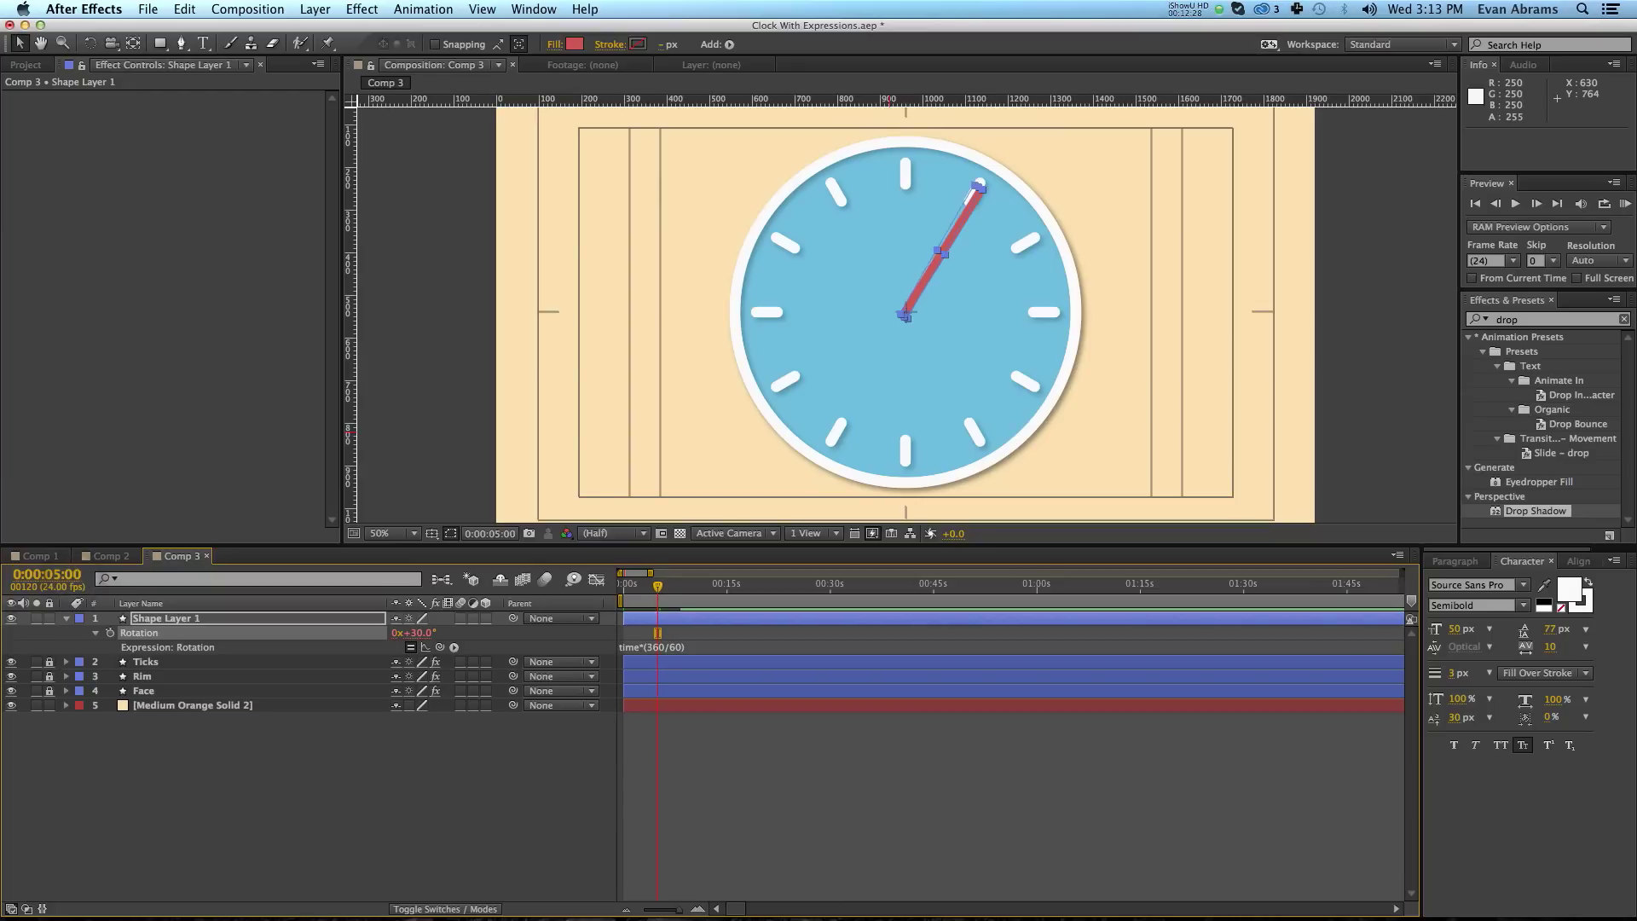
key(Return)
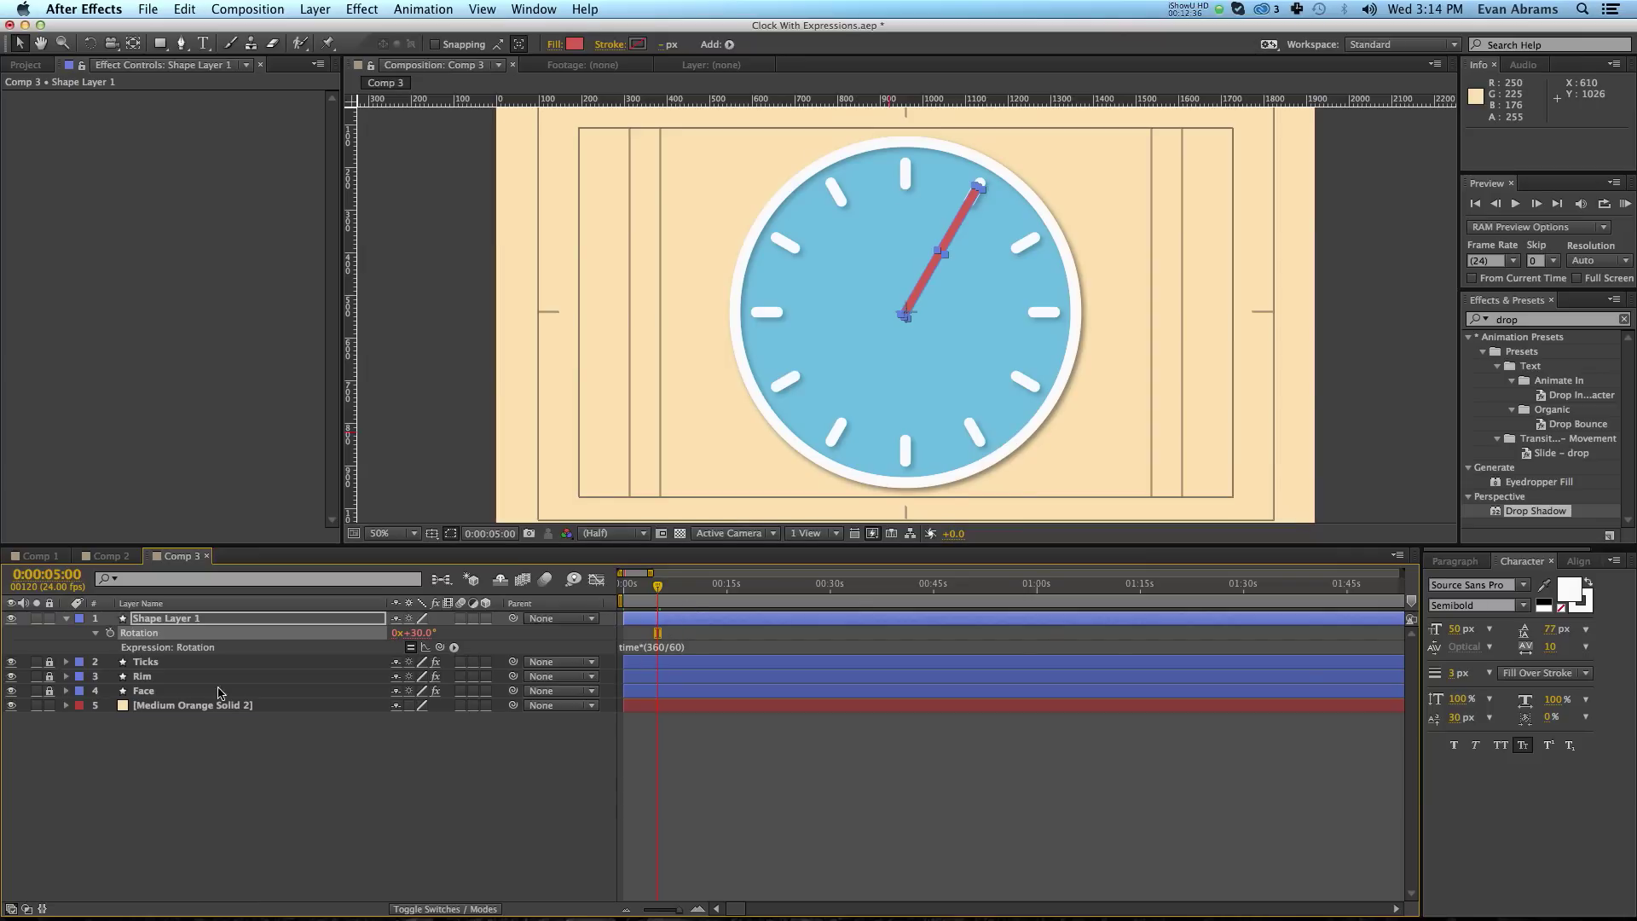
Rename the red layer Second Hand and duplicate it as Minute Hand.
click(153, 831)
click(175, 618)
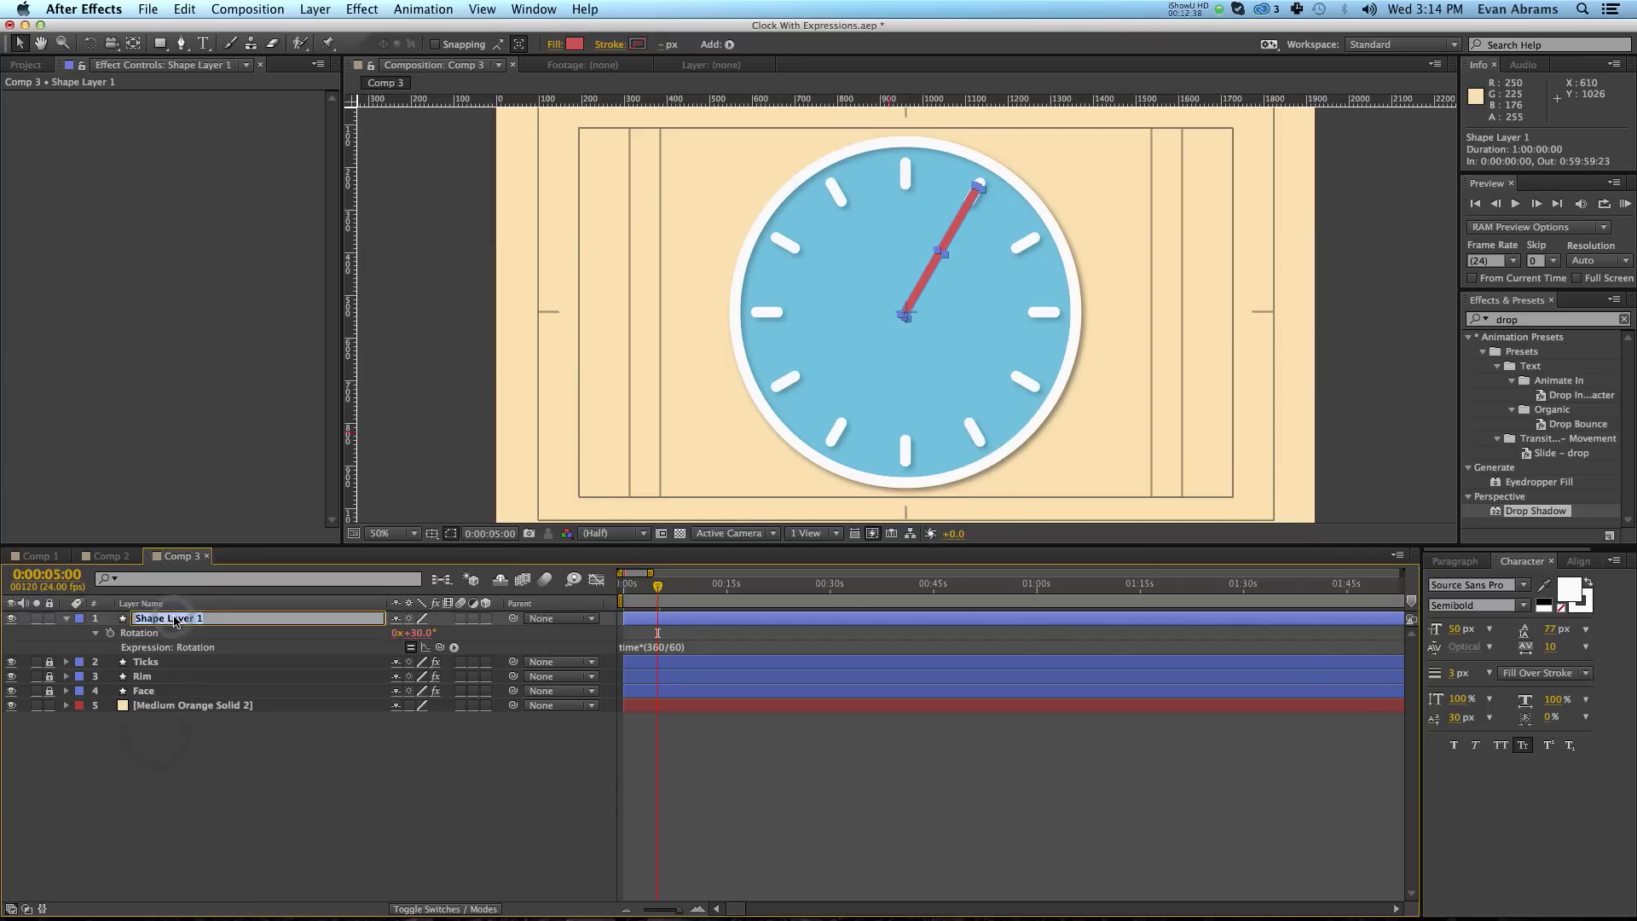
text(Second Hand)
key(Return)
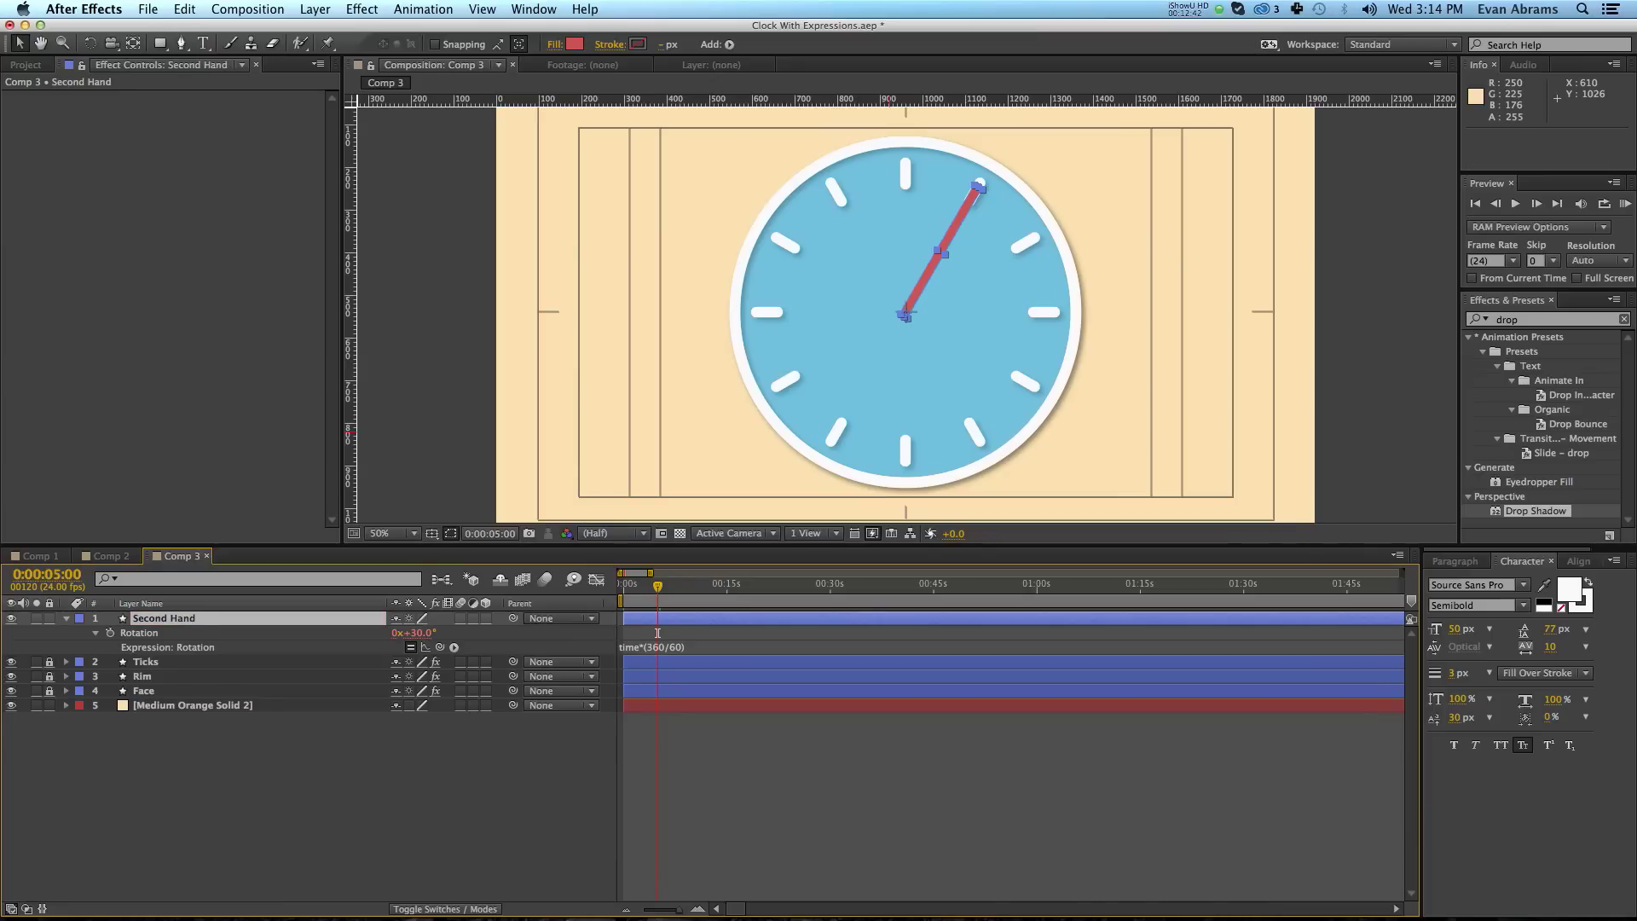
key(ctrl+d)
text(Minute Hand)
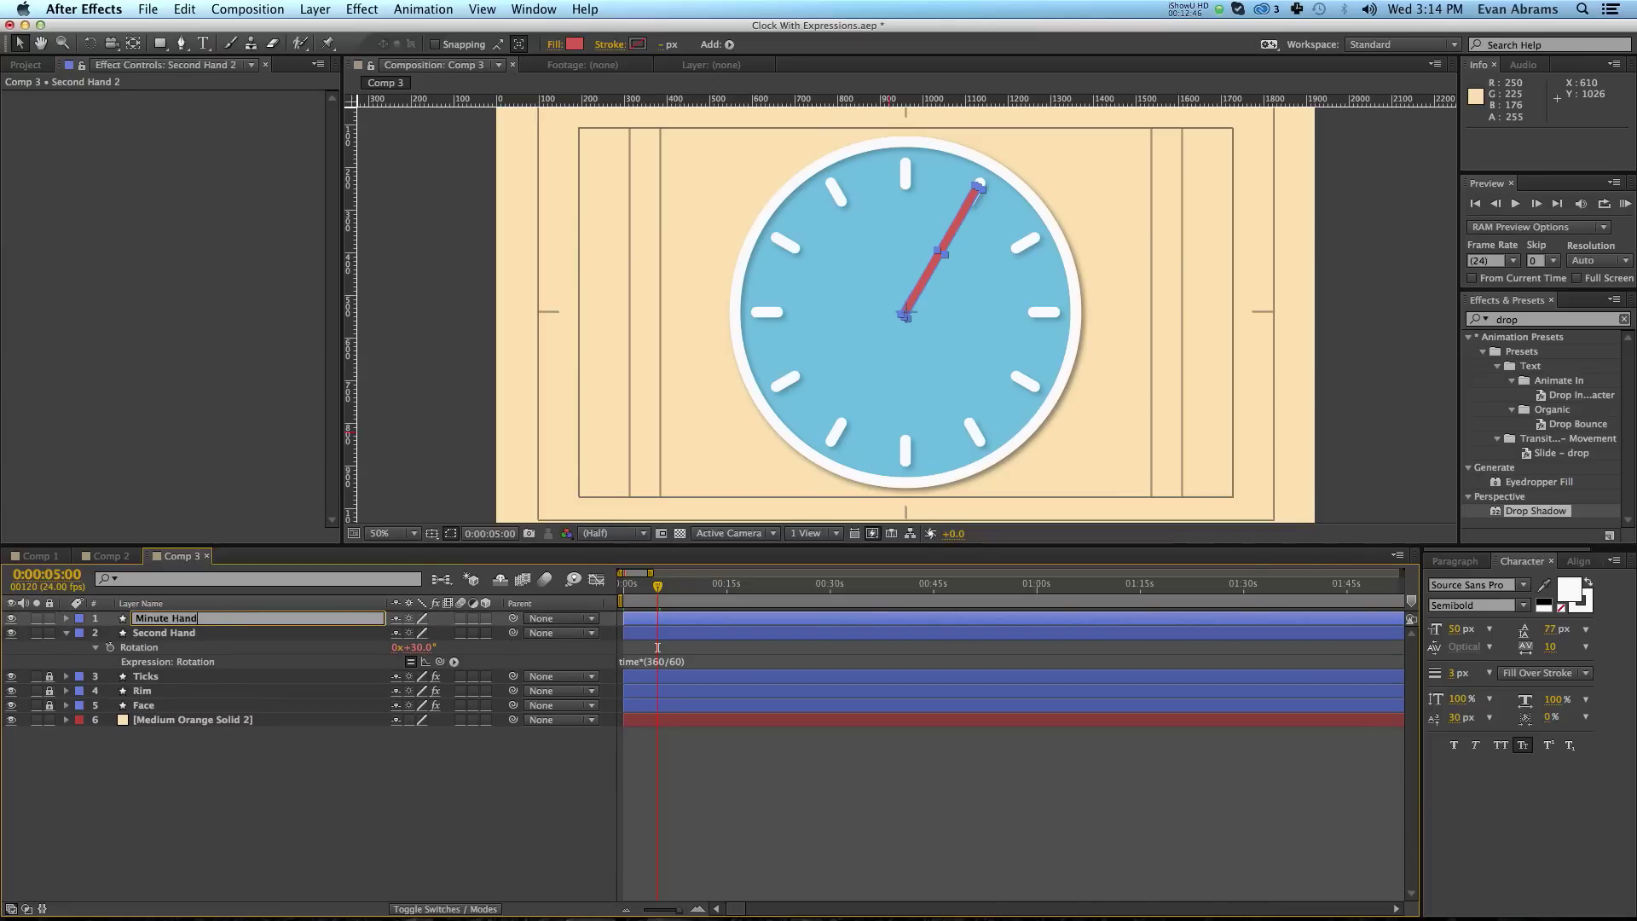
key(Return)
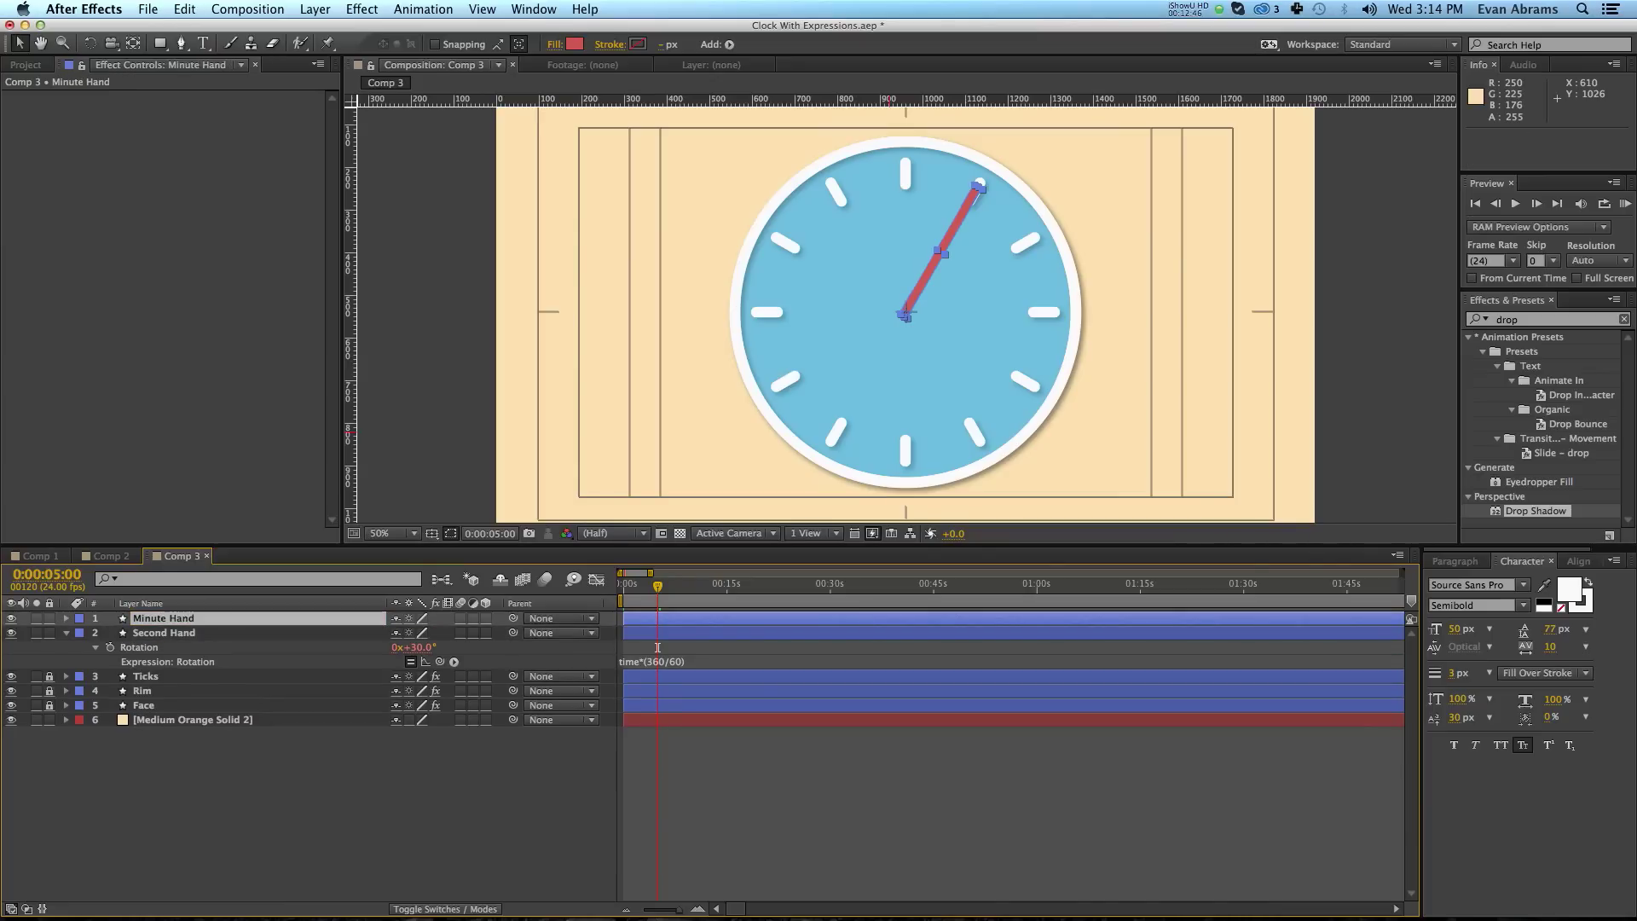
Recolour the Minute Hand fill to light grey B2B2B2 with zero saturation.
click(579, 44)
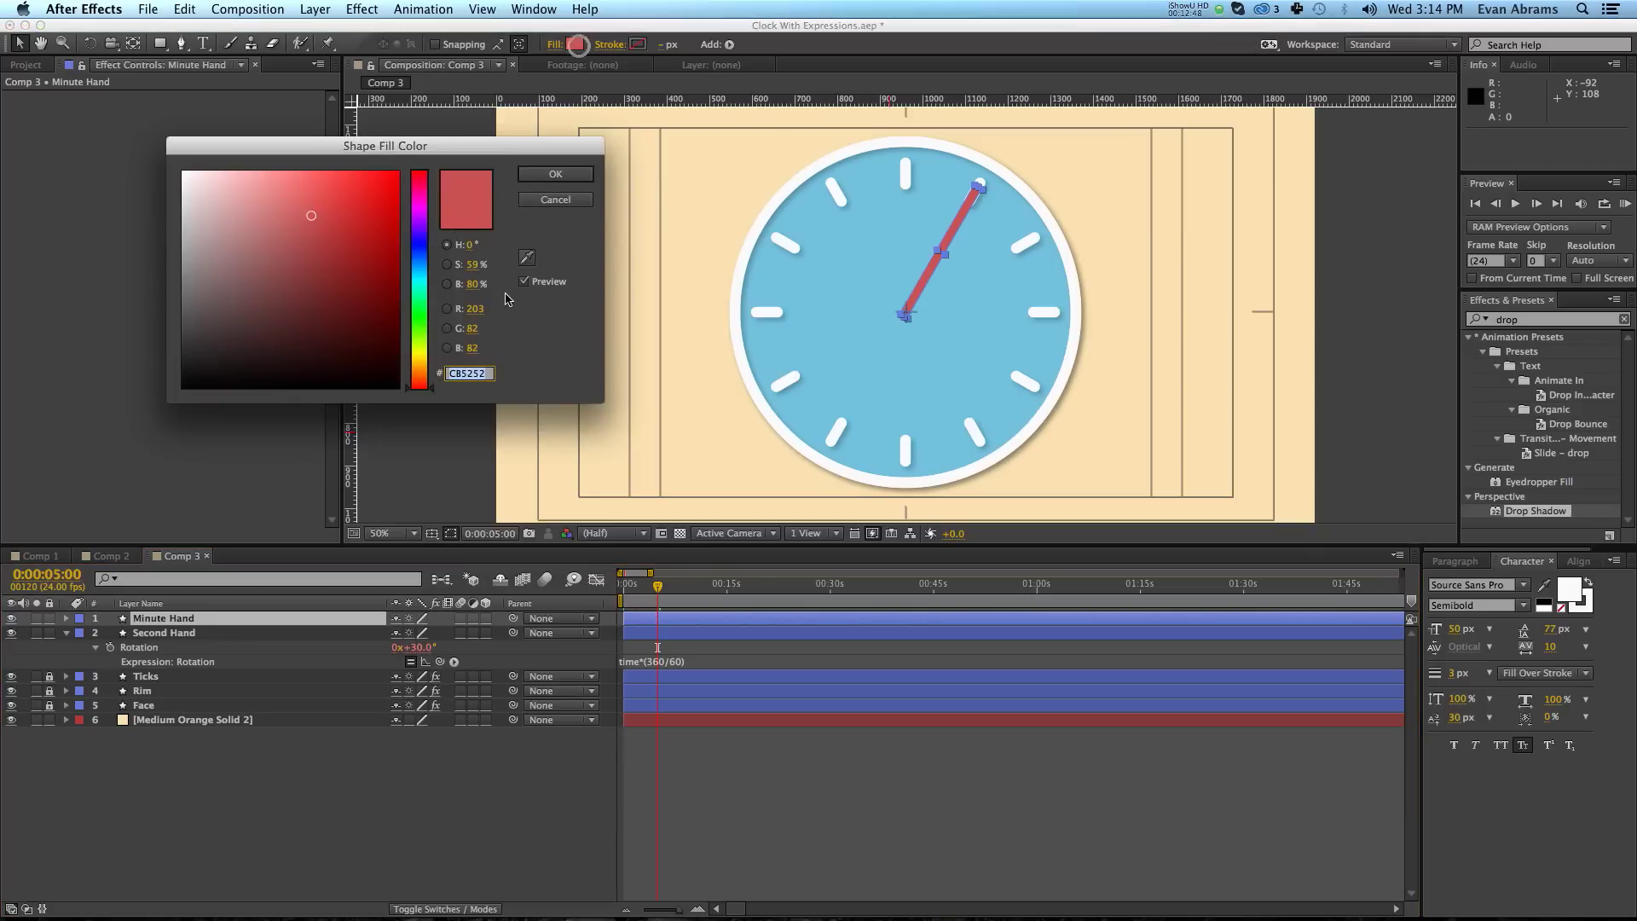
click(474, 264)
text(0)
key(Tab)
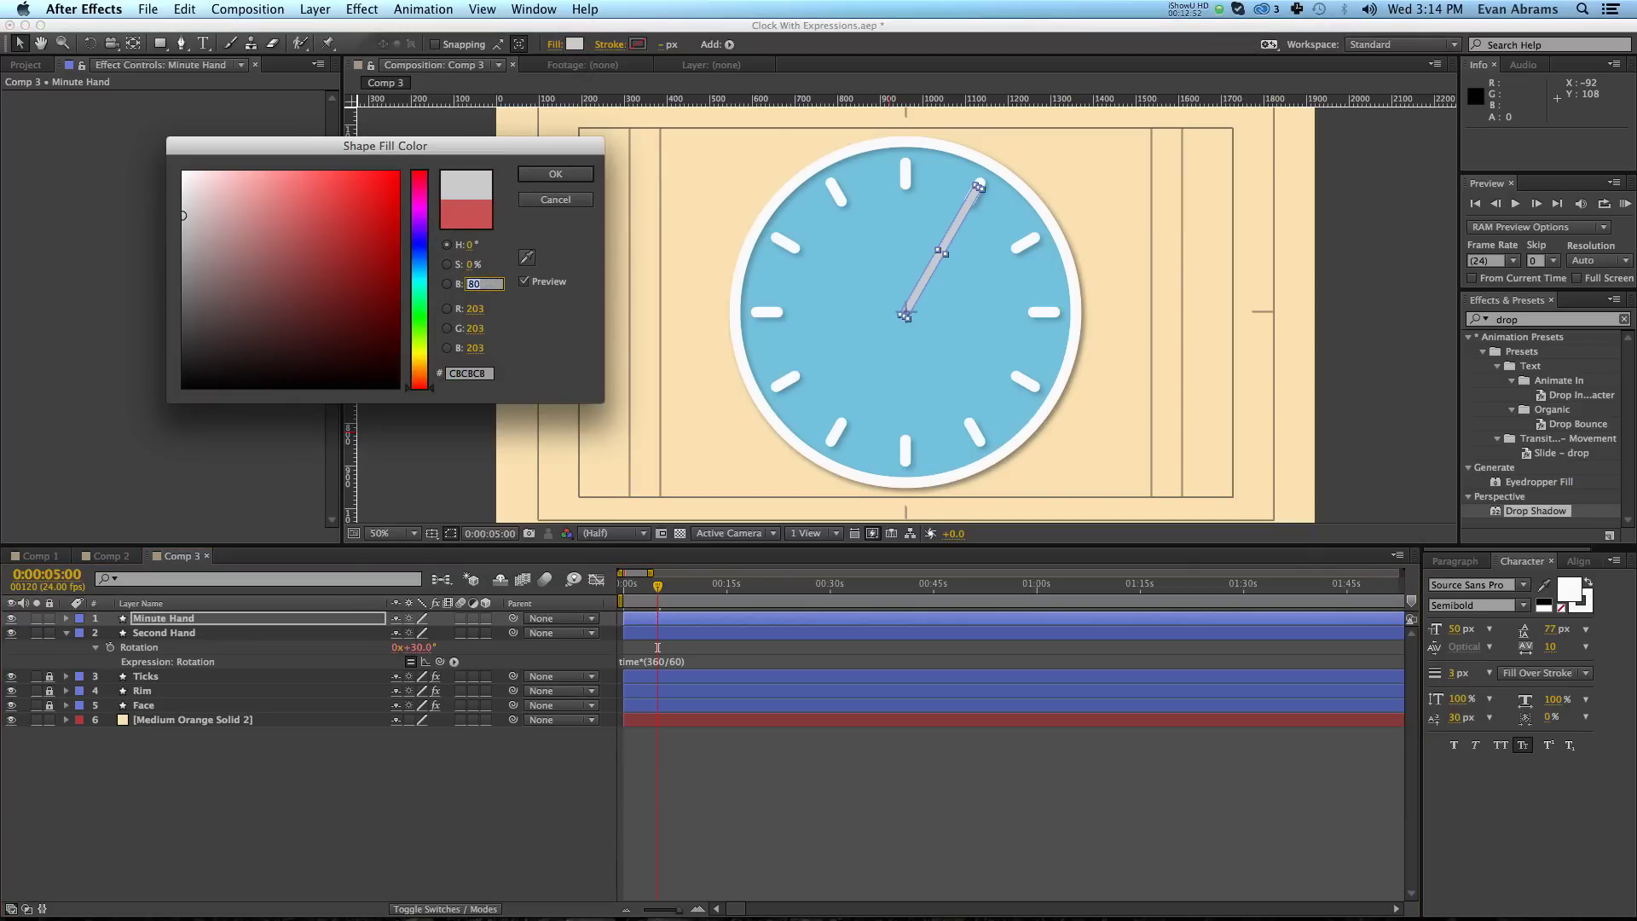
key(shift+Down)
key(shift+Down)
key(shift+Down)
key(shift+Up)
key(shift+Up)
key(shift+Up)
key(shift+Down)
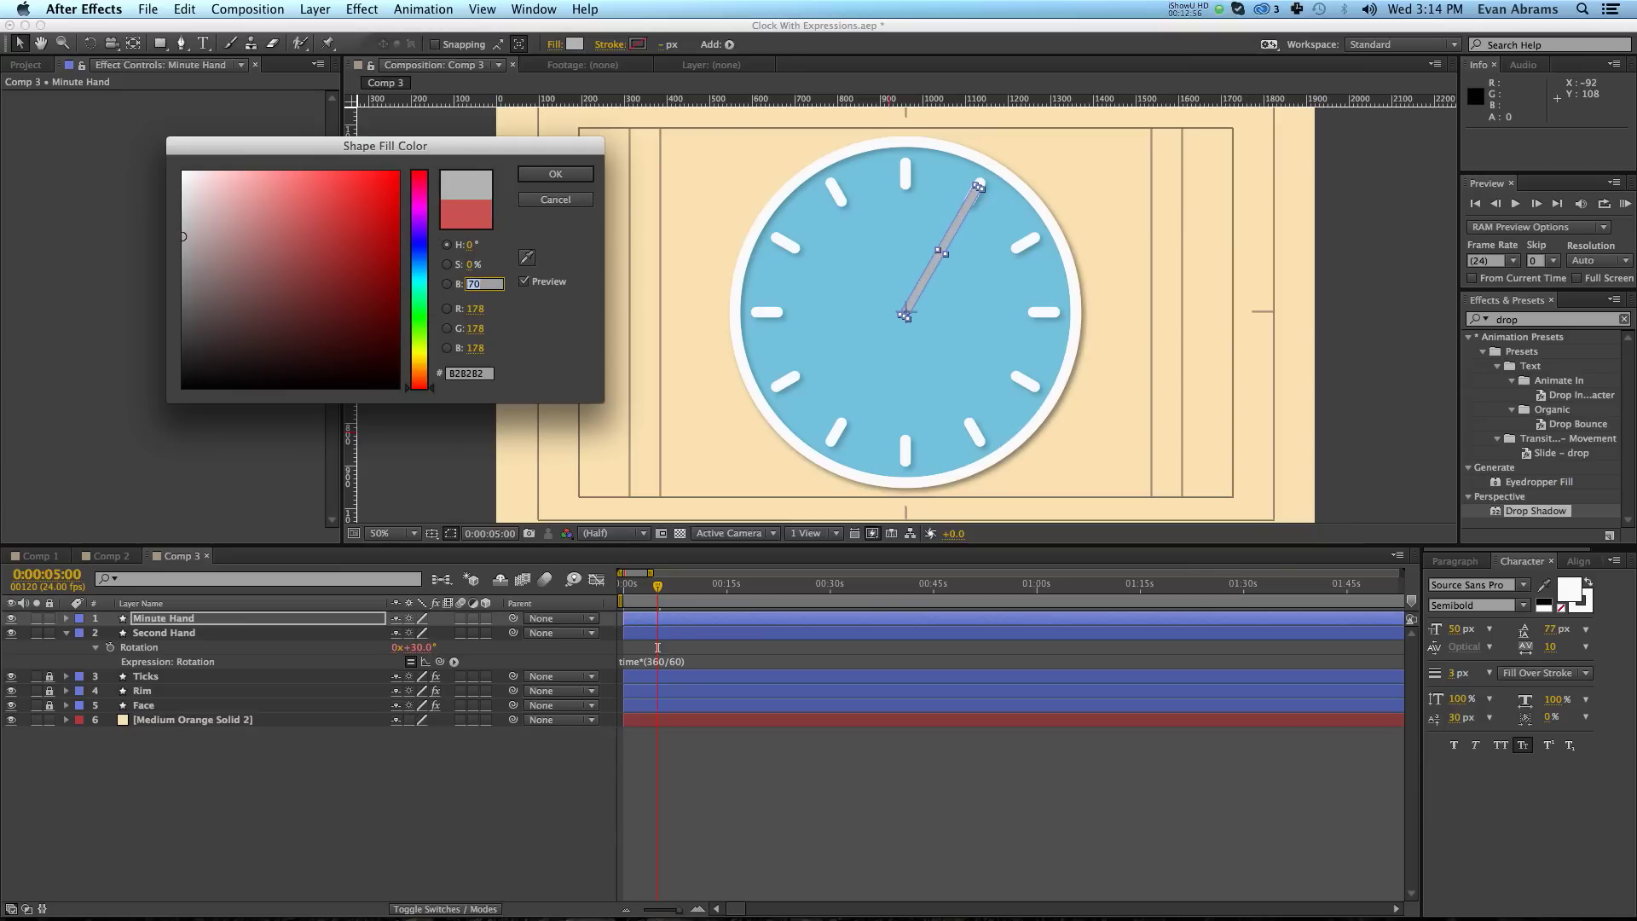
key(Return)
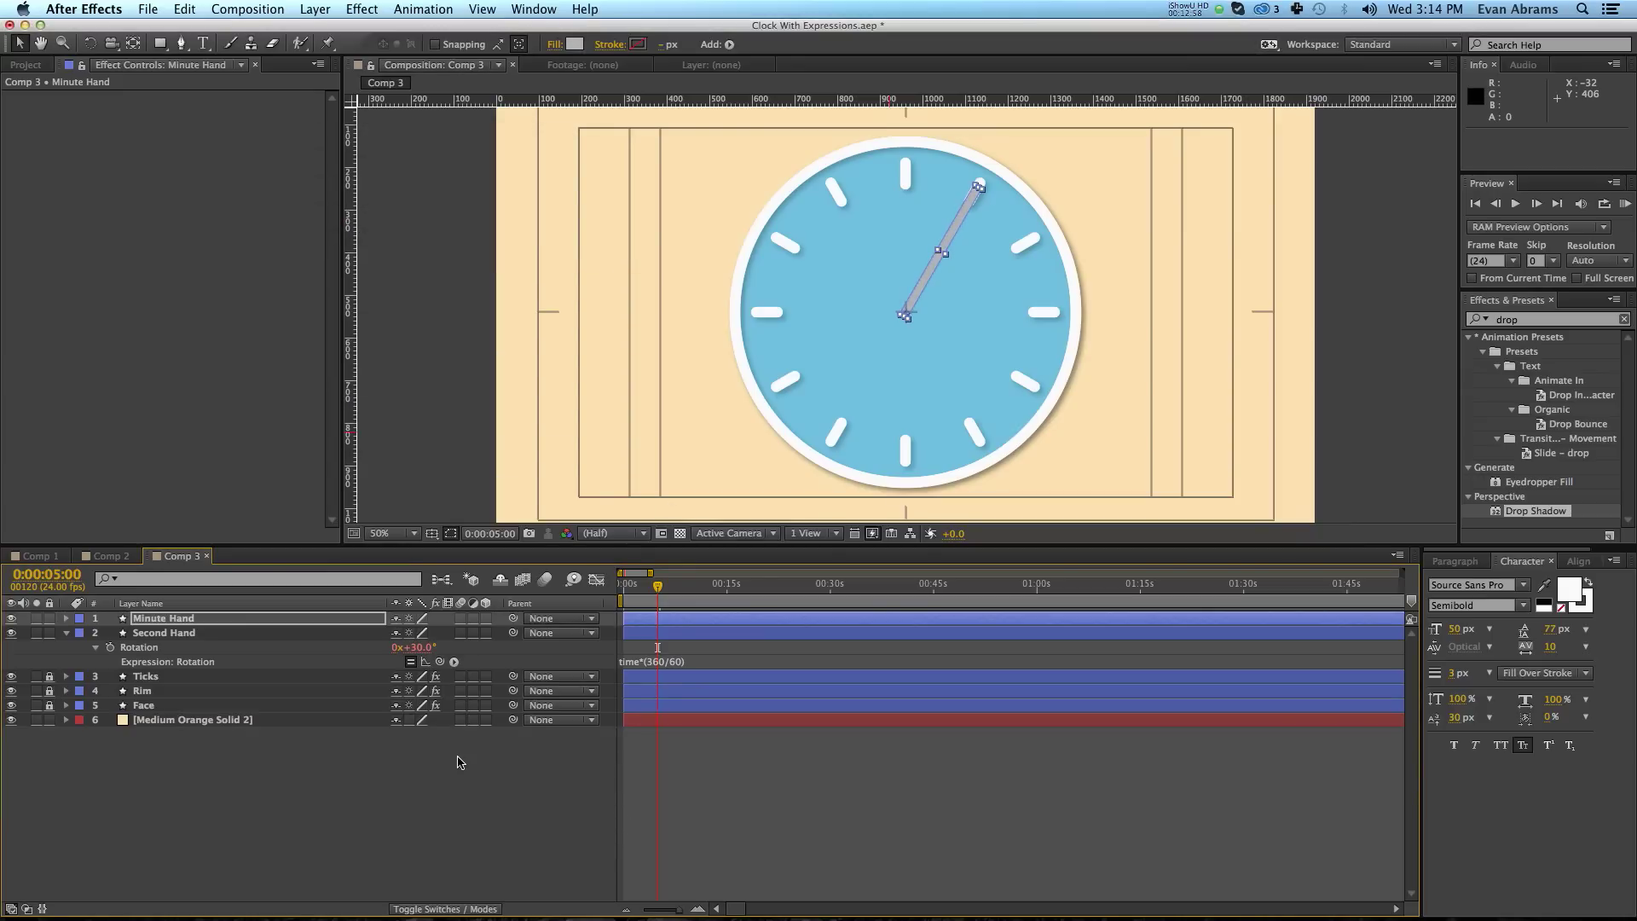
Reset Minute Hand rotation to 0 and link it to Second Hand Rotation divided by 60.
key(r)
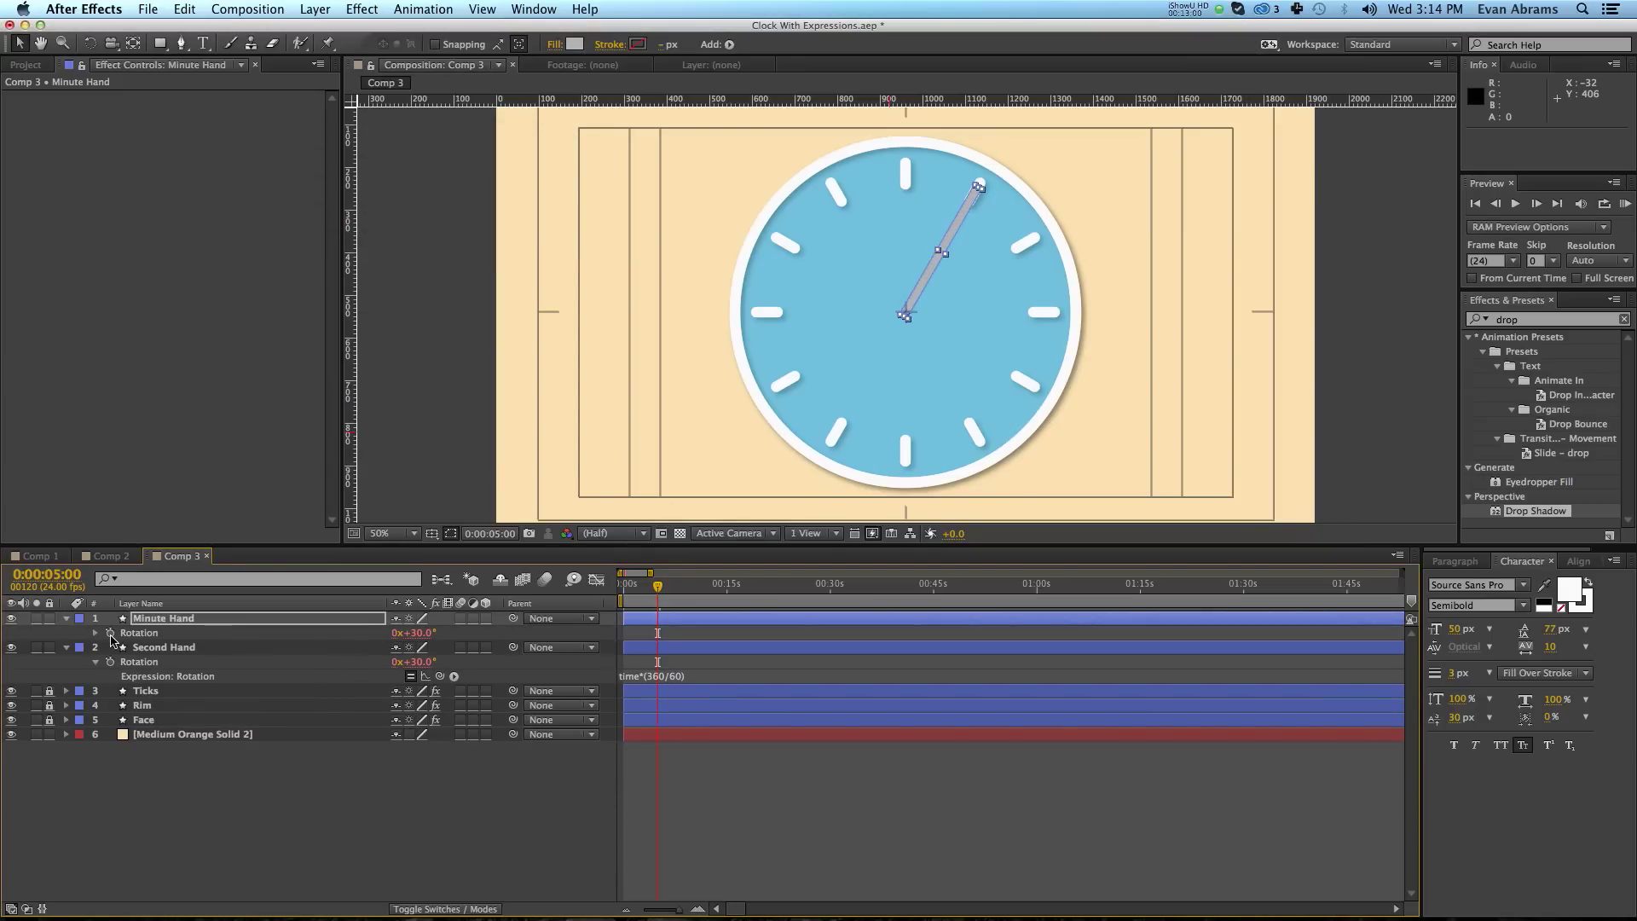
click(109, 633)
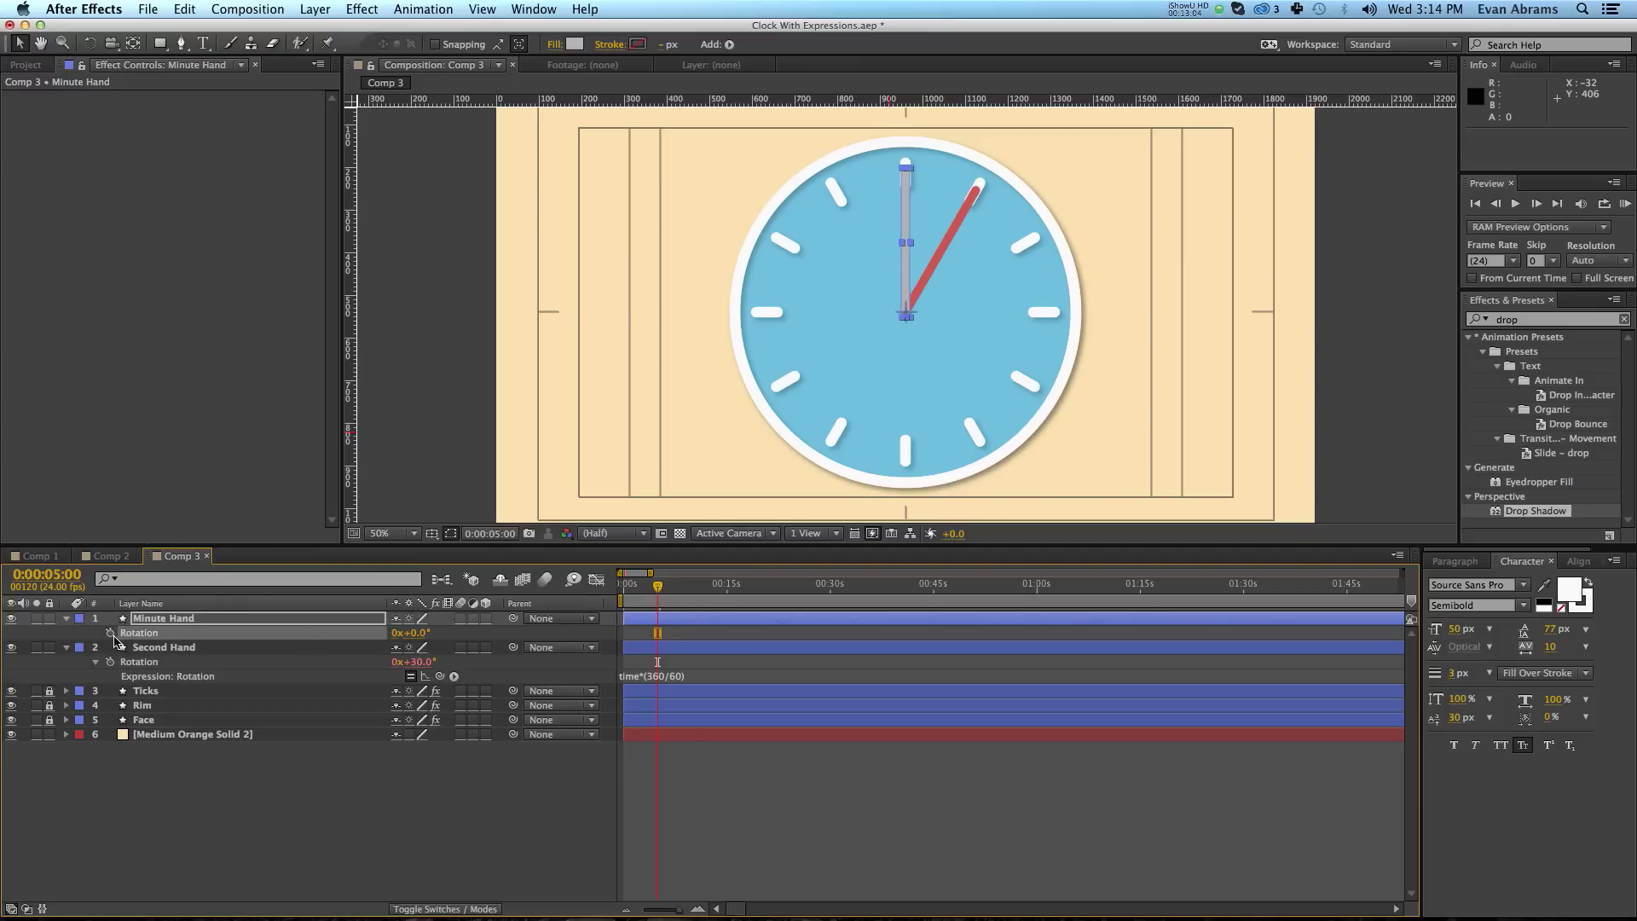
alt+click(110, 633)
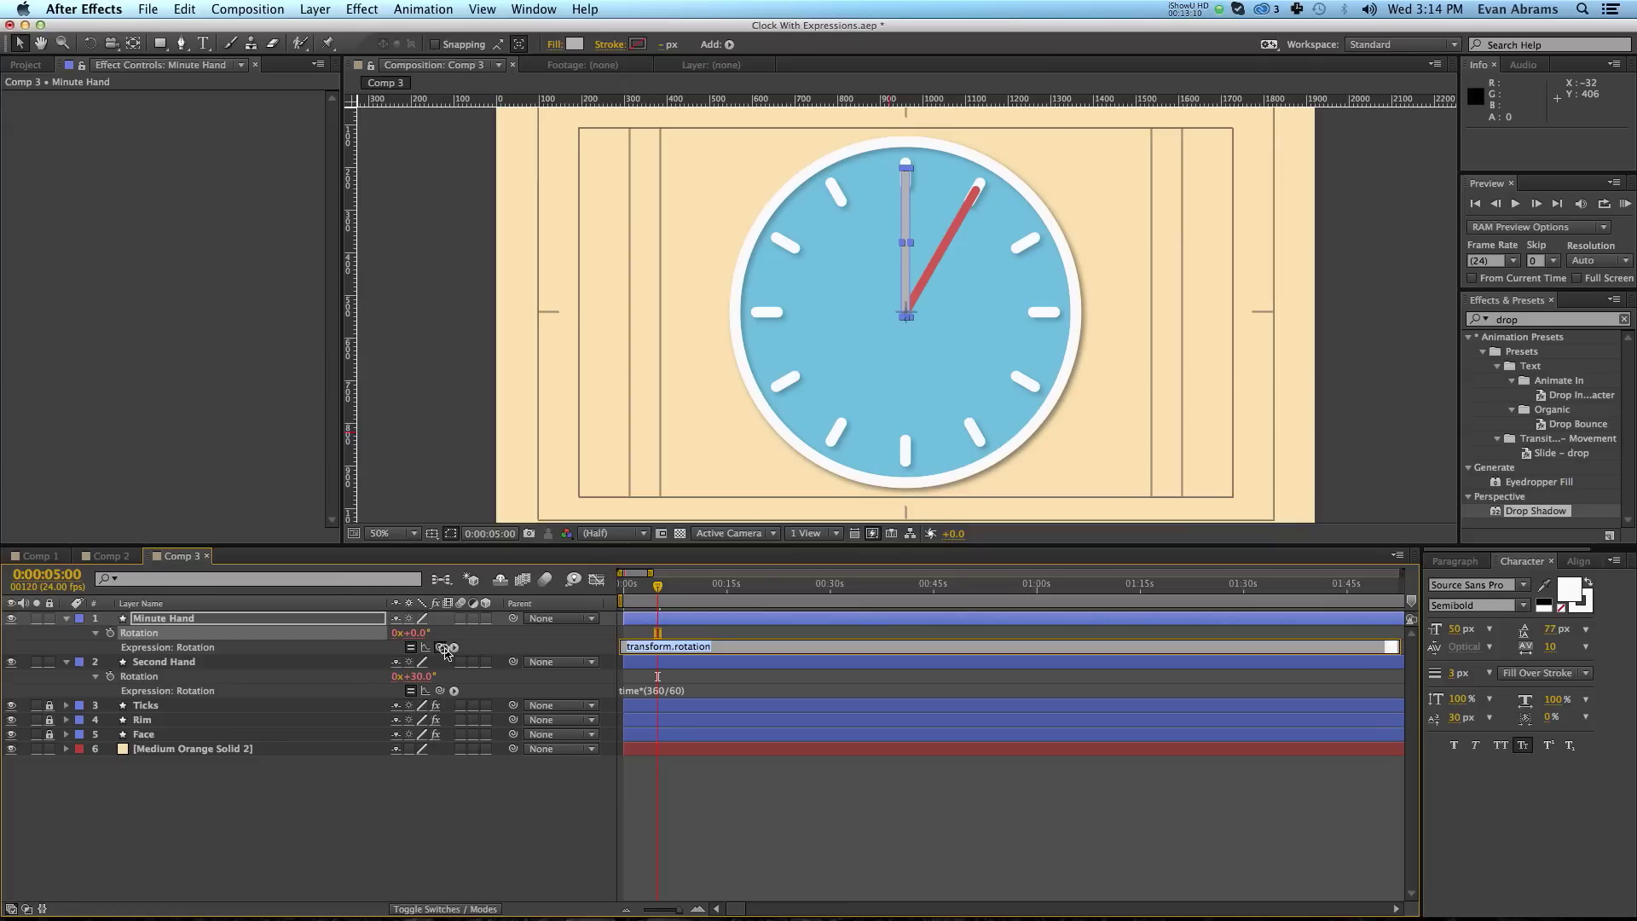
drag(443, 648, 186, 687)
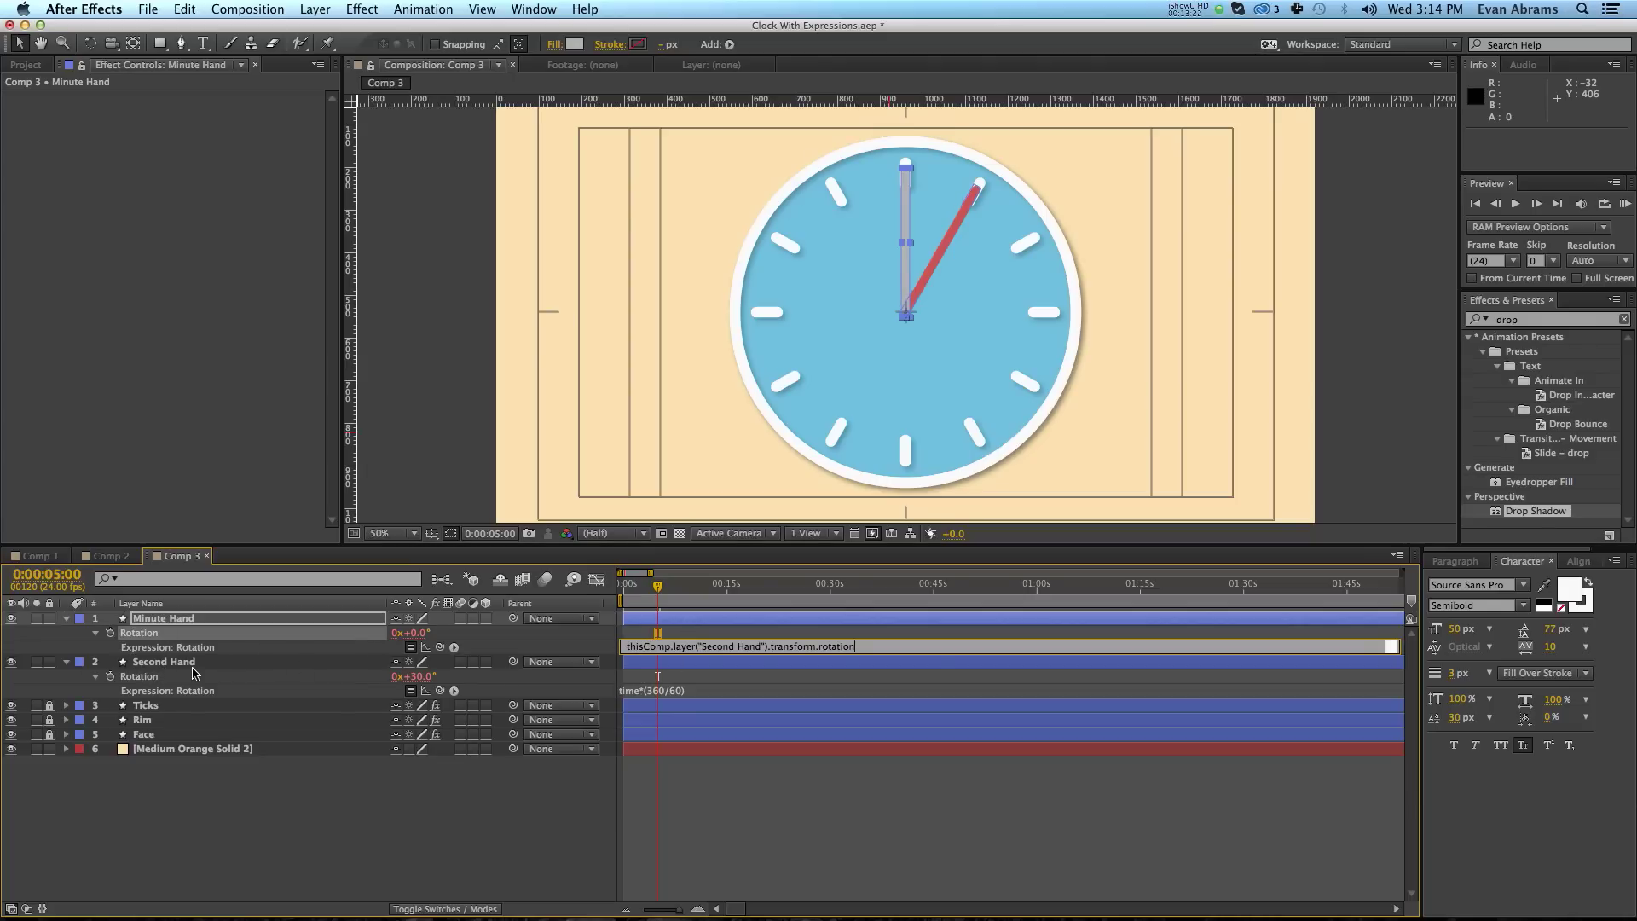
click(866, 641)
text(/60)
key(KP_Enter)
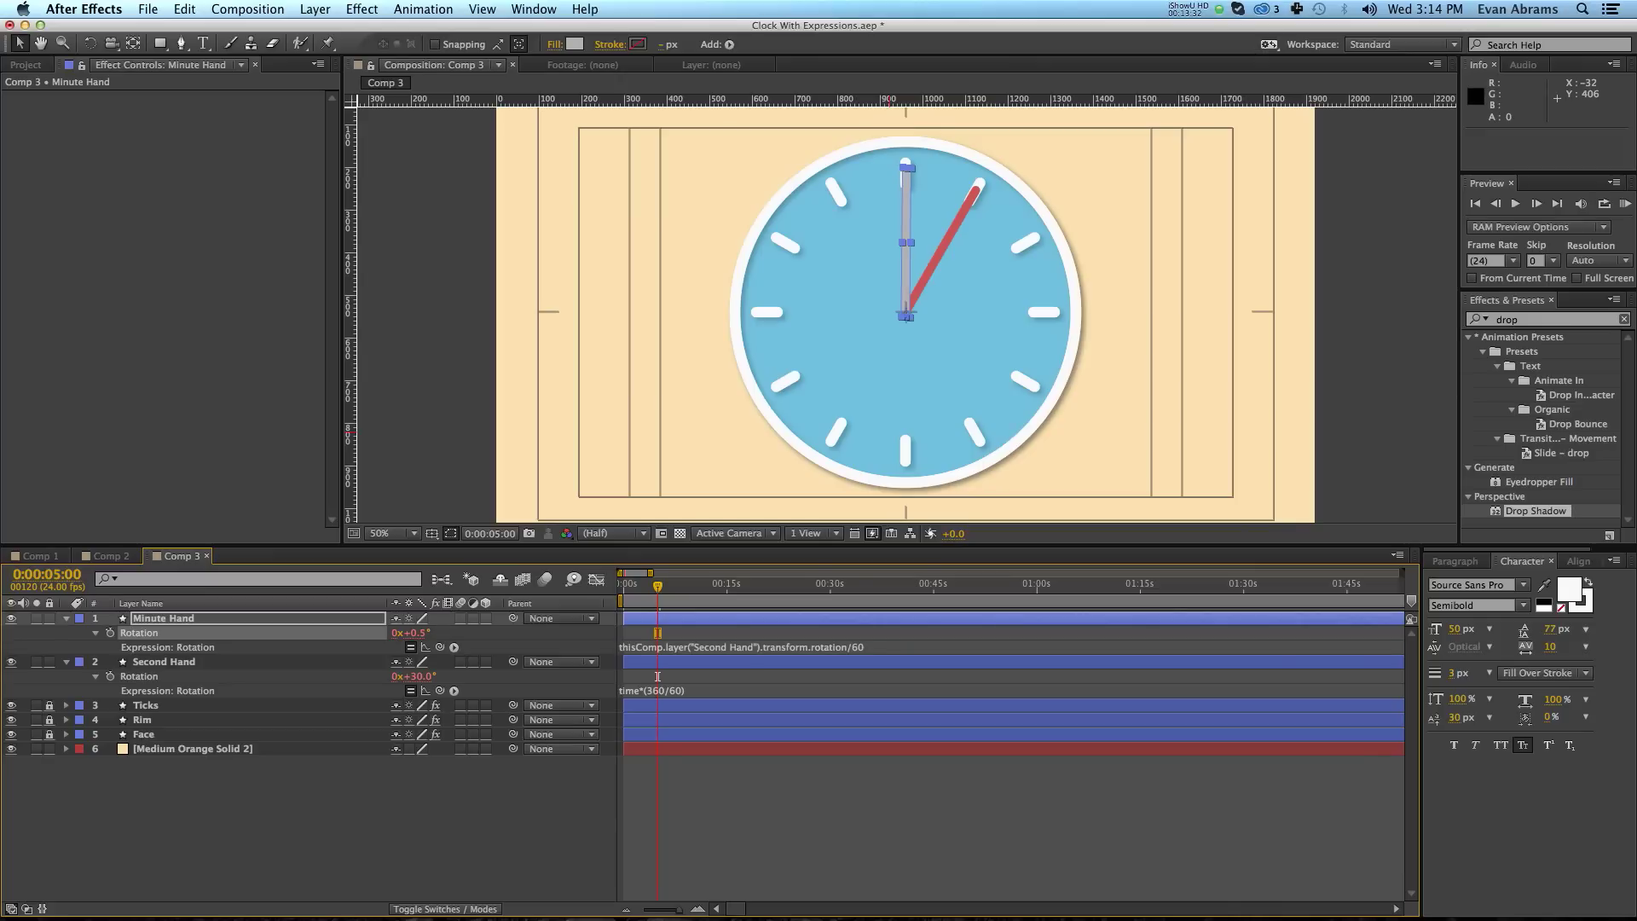
Zoom the timeline out and jump to five minutes to check the minute hand.
click(1066, 868)
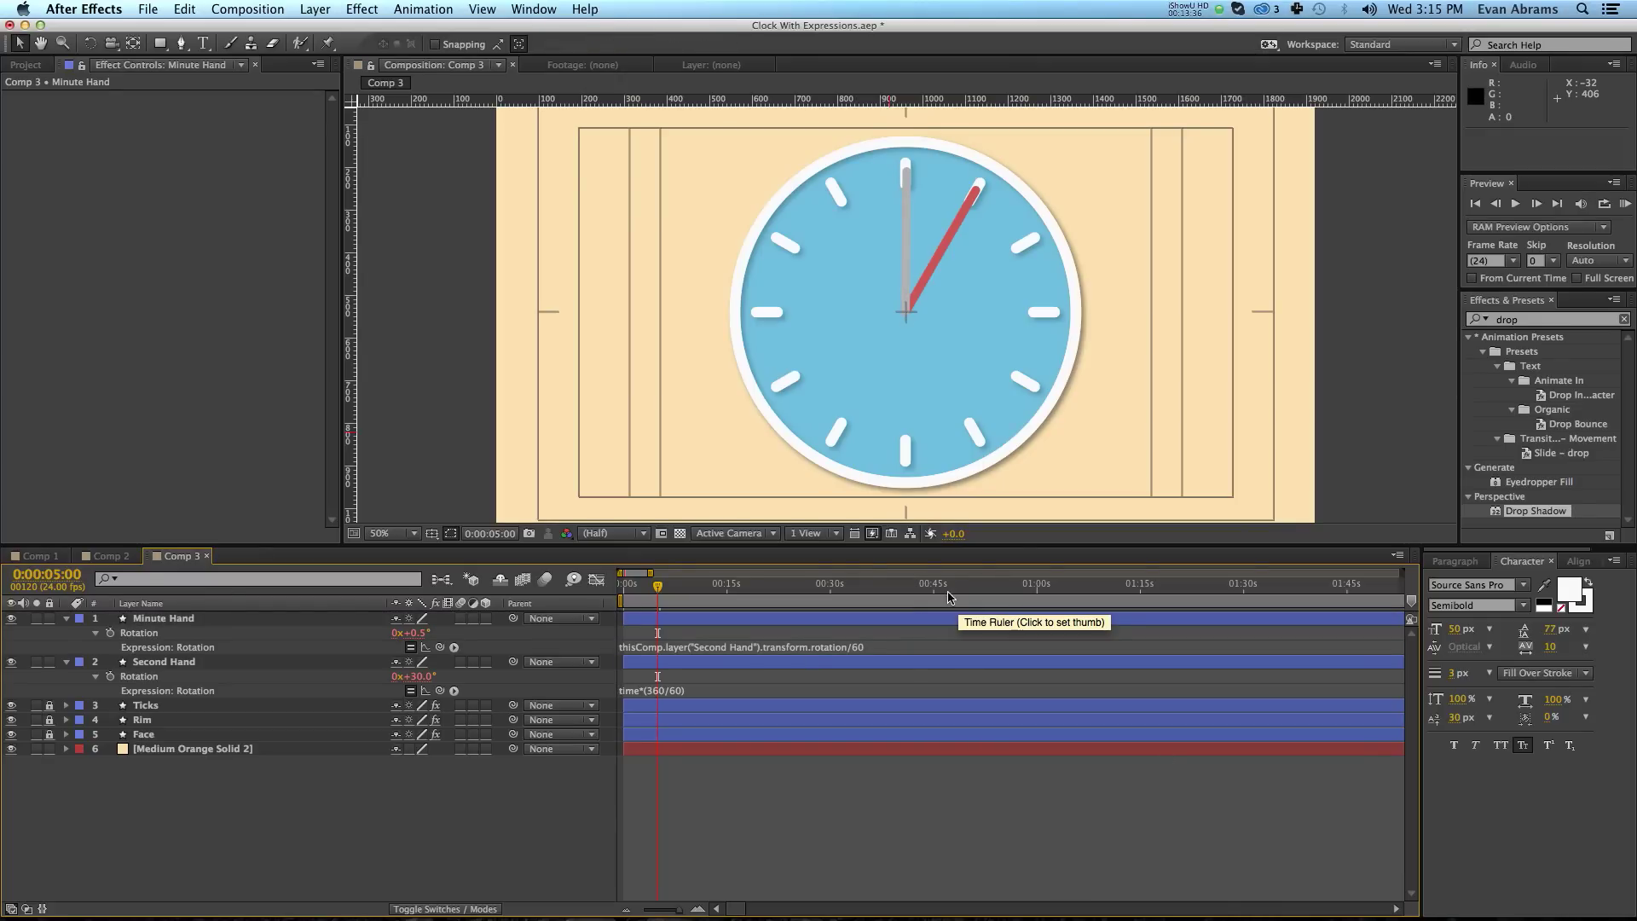
key(minus)
key(minus)
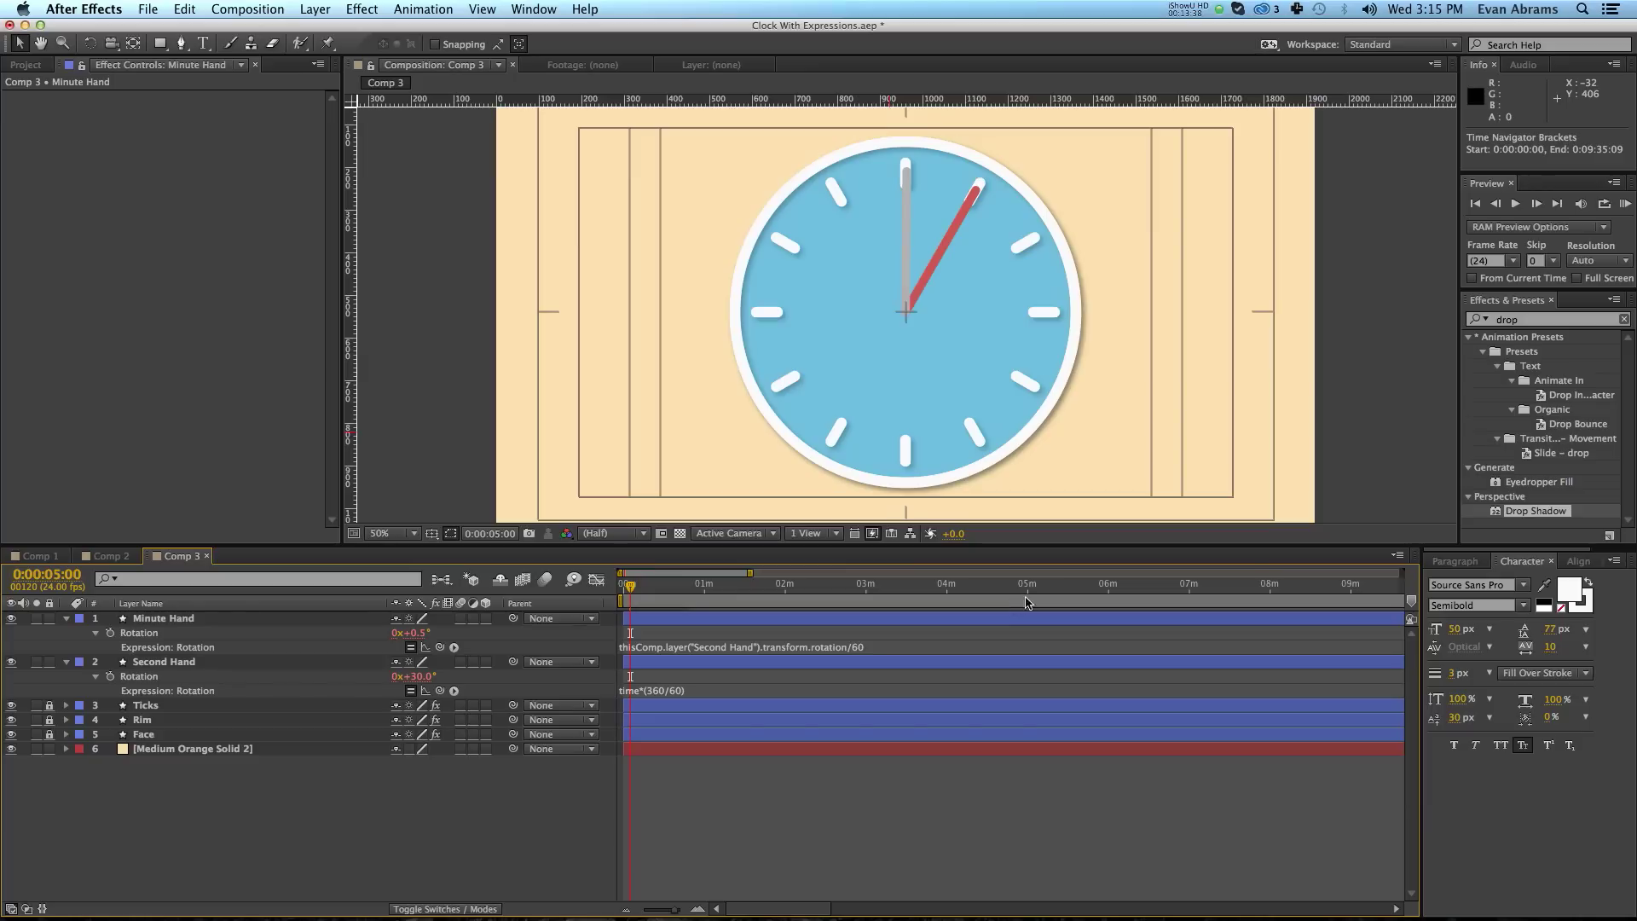
click(1028, 593)
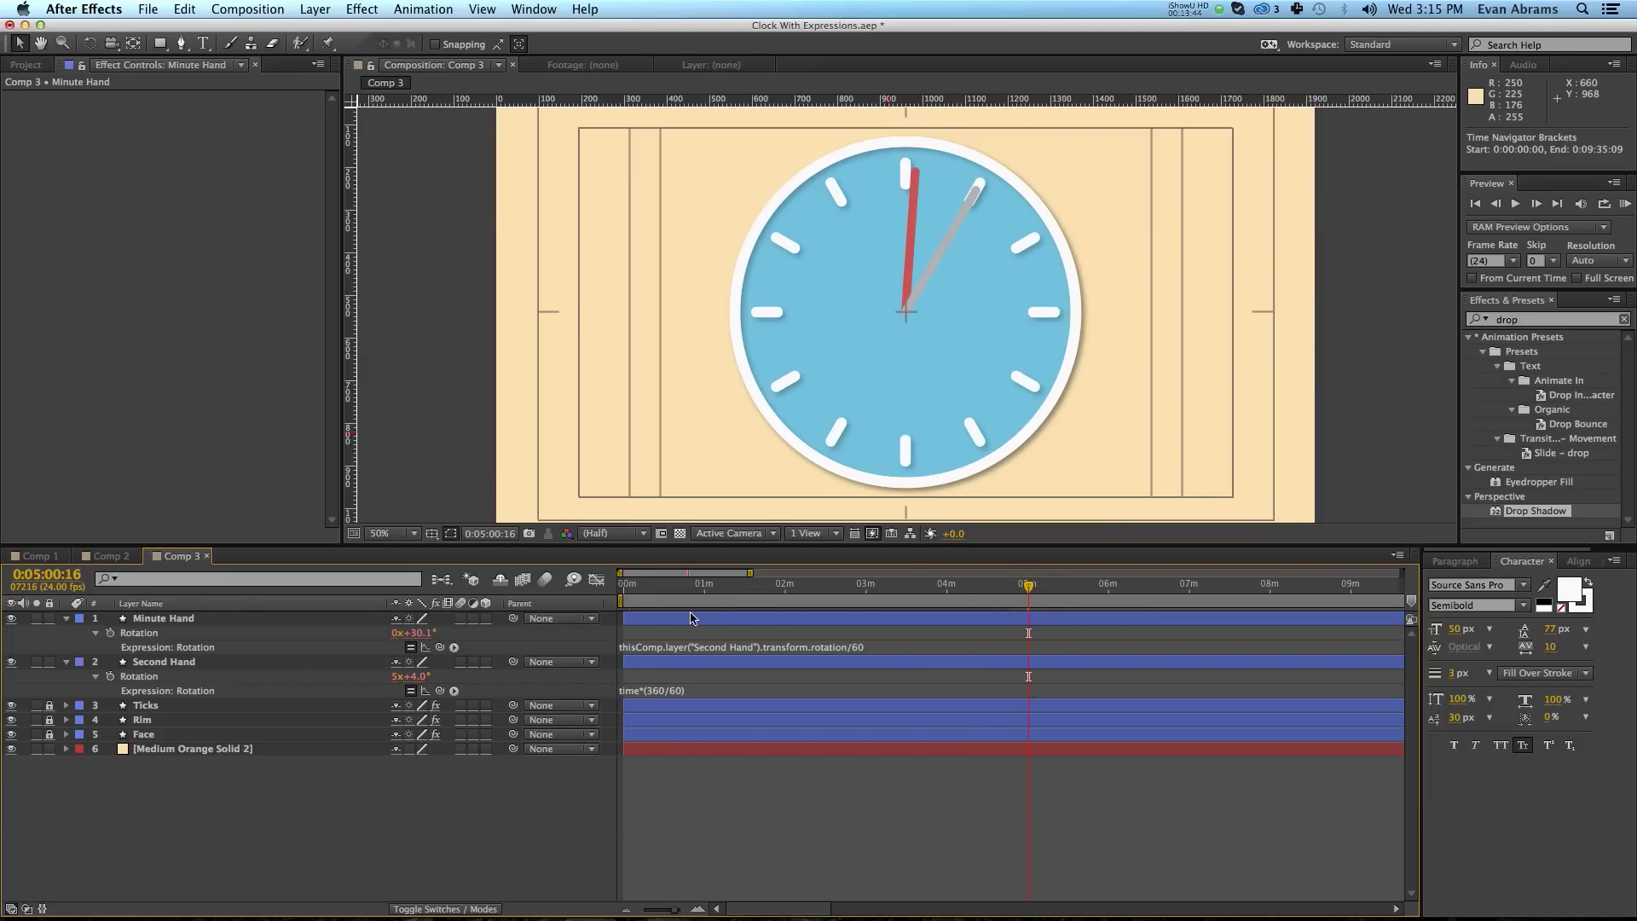
click(300, 664)
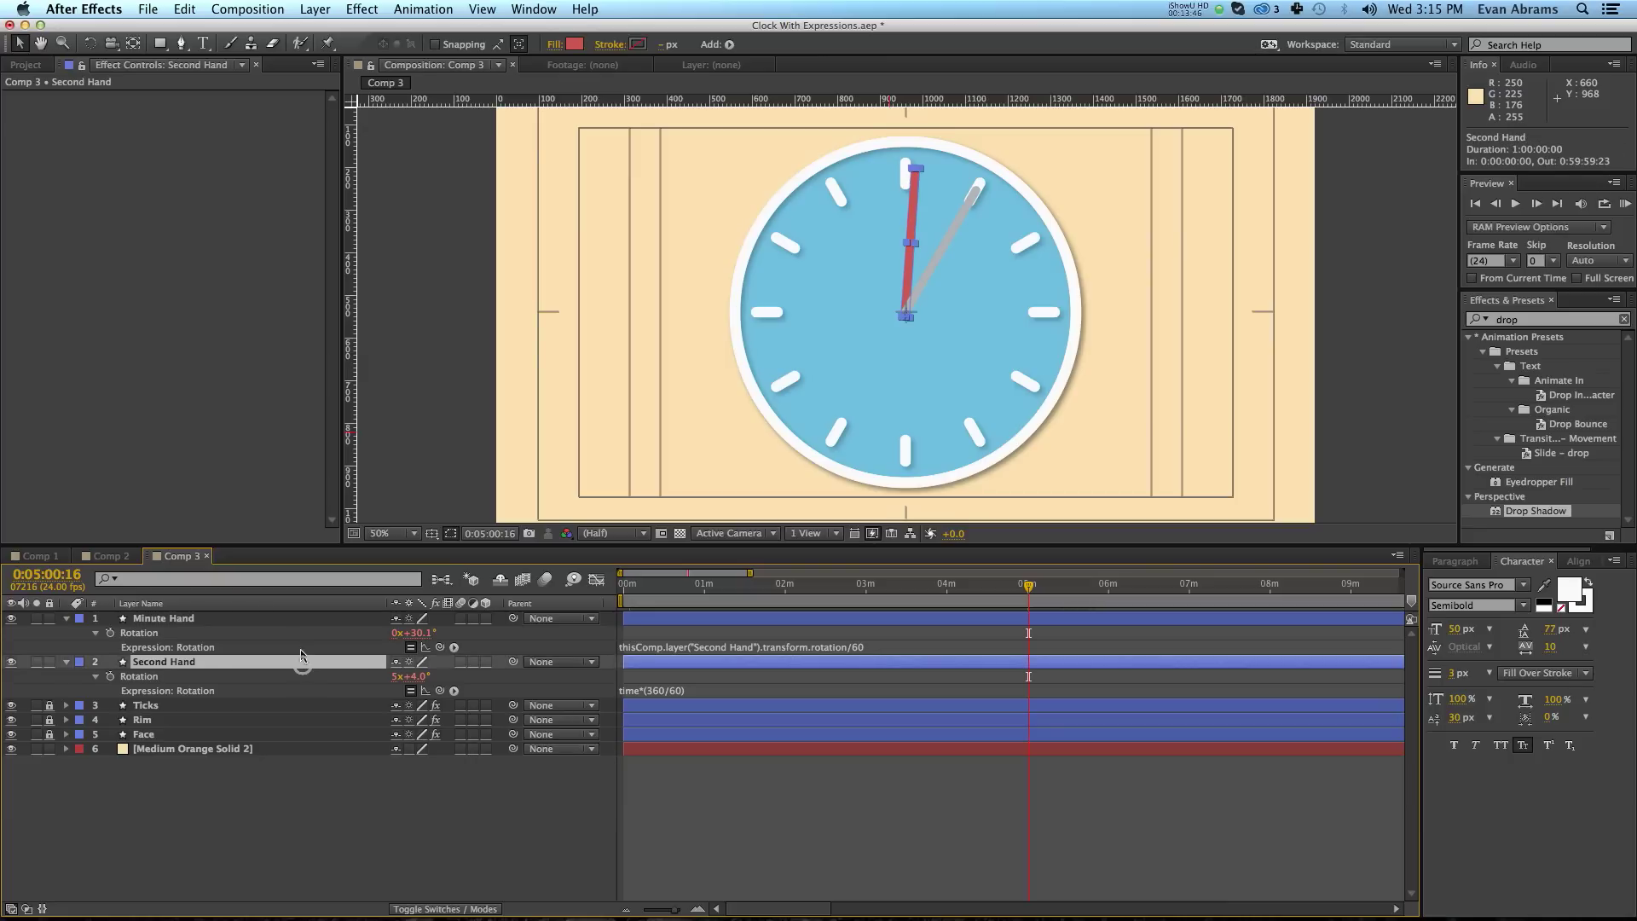
click(209, 621)
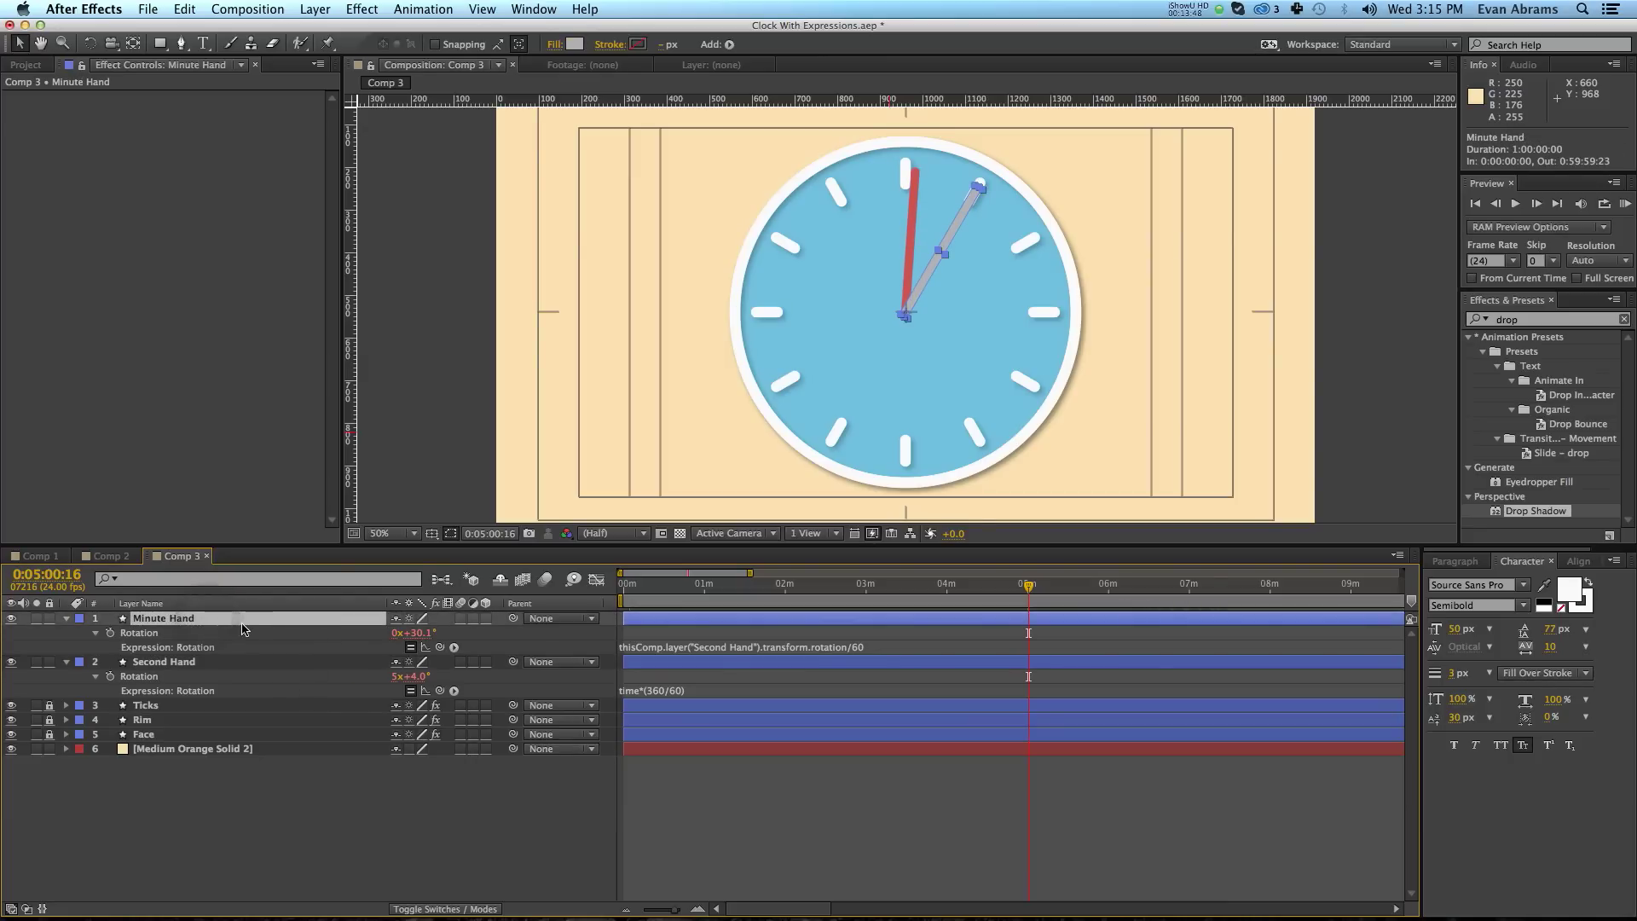
Resize the minute hand to 30 wide by 250 long.
key(u)
key(u)
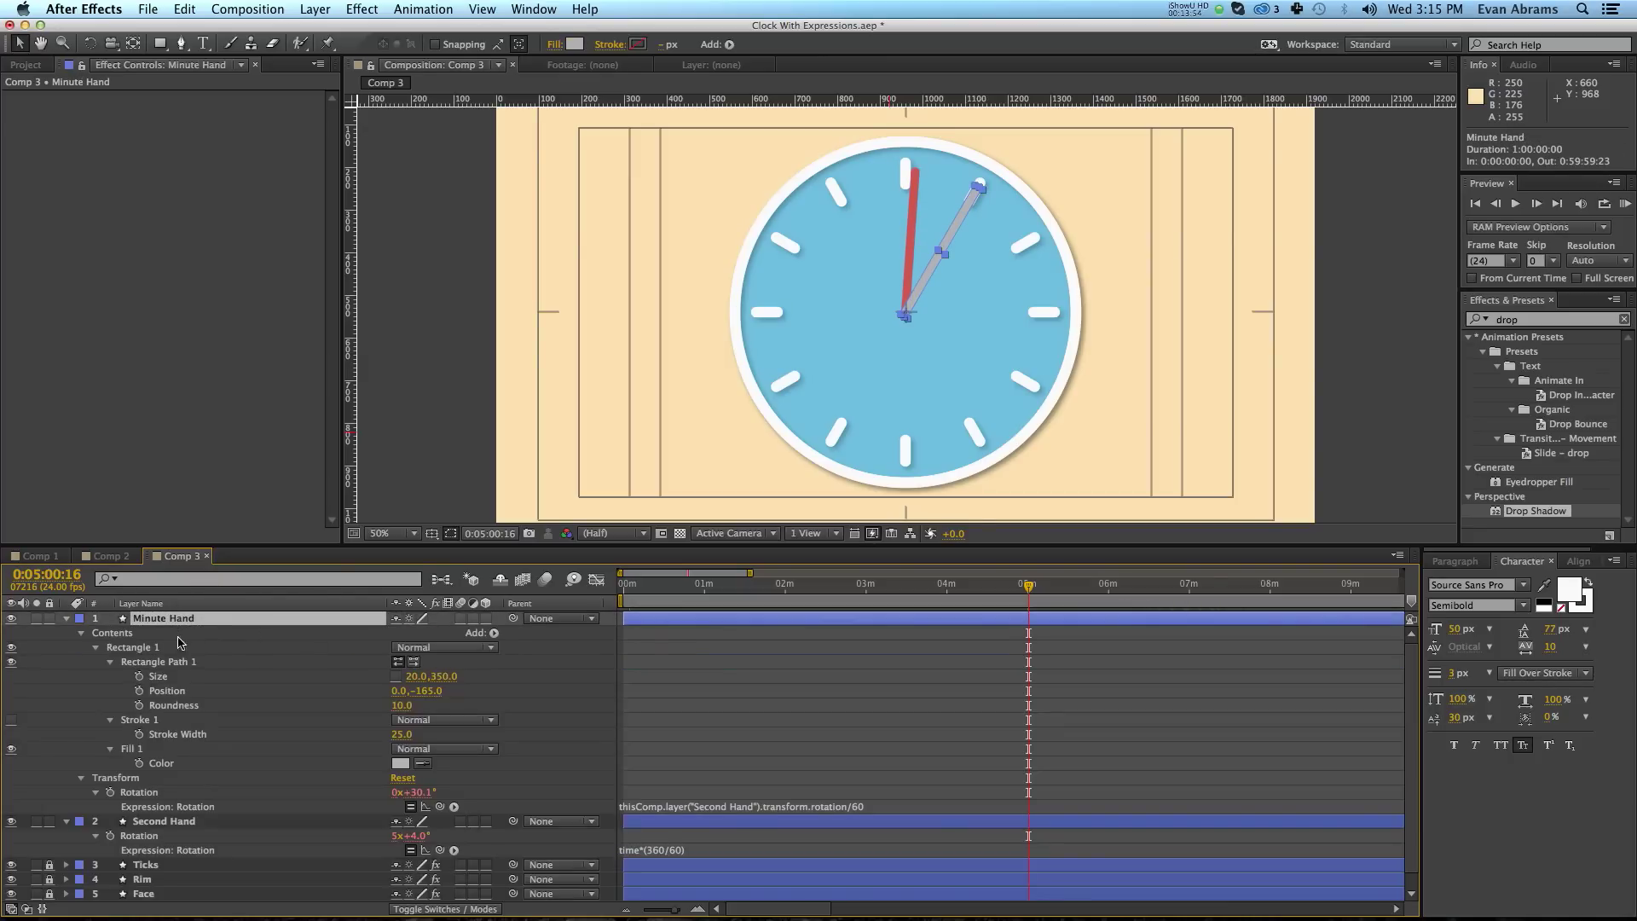
click(419, 678)
text(30)
key(Return)
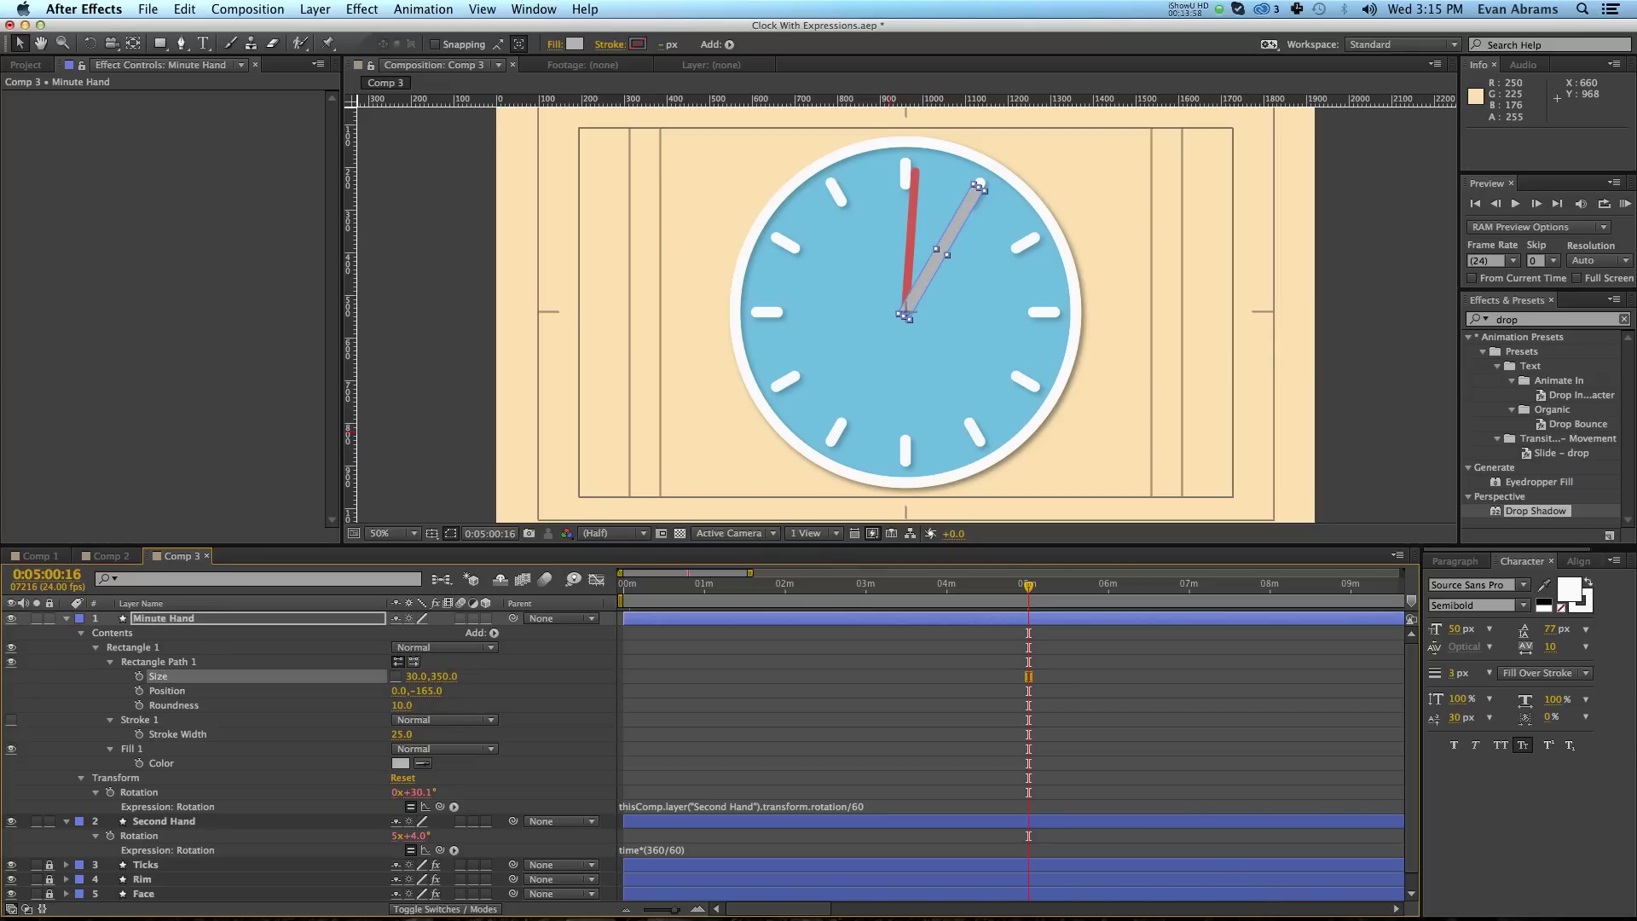
click(447, 676)
text(250)
key(Return)
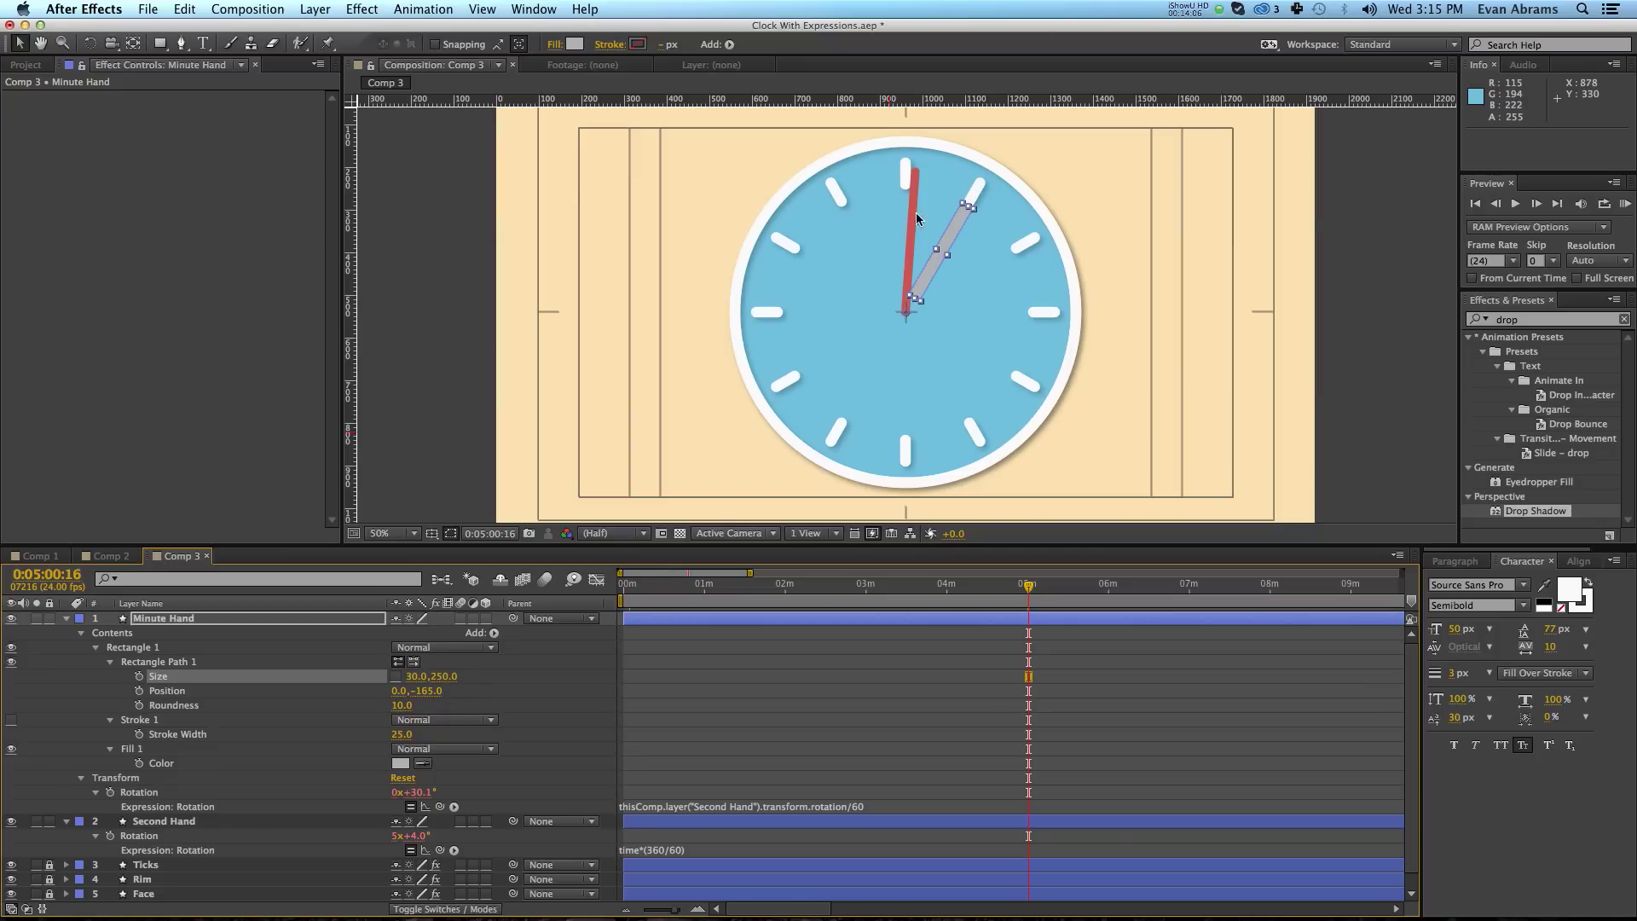
Set the minute hand's vertical position to -110 so it pivots from the centre.
click(435, 692)
click(407, 707)
click(428, 690)
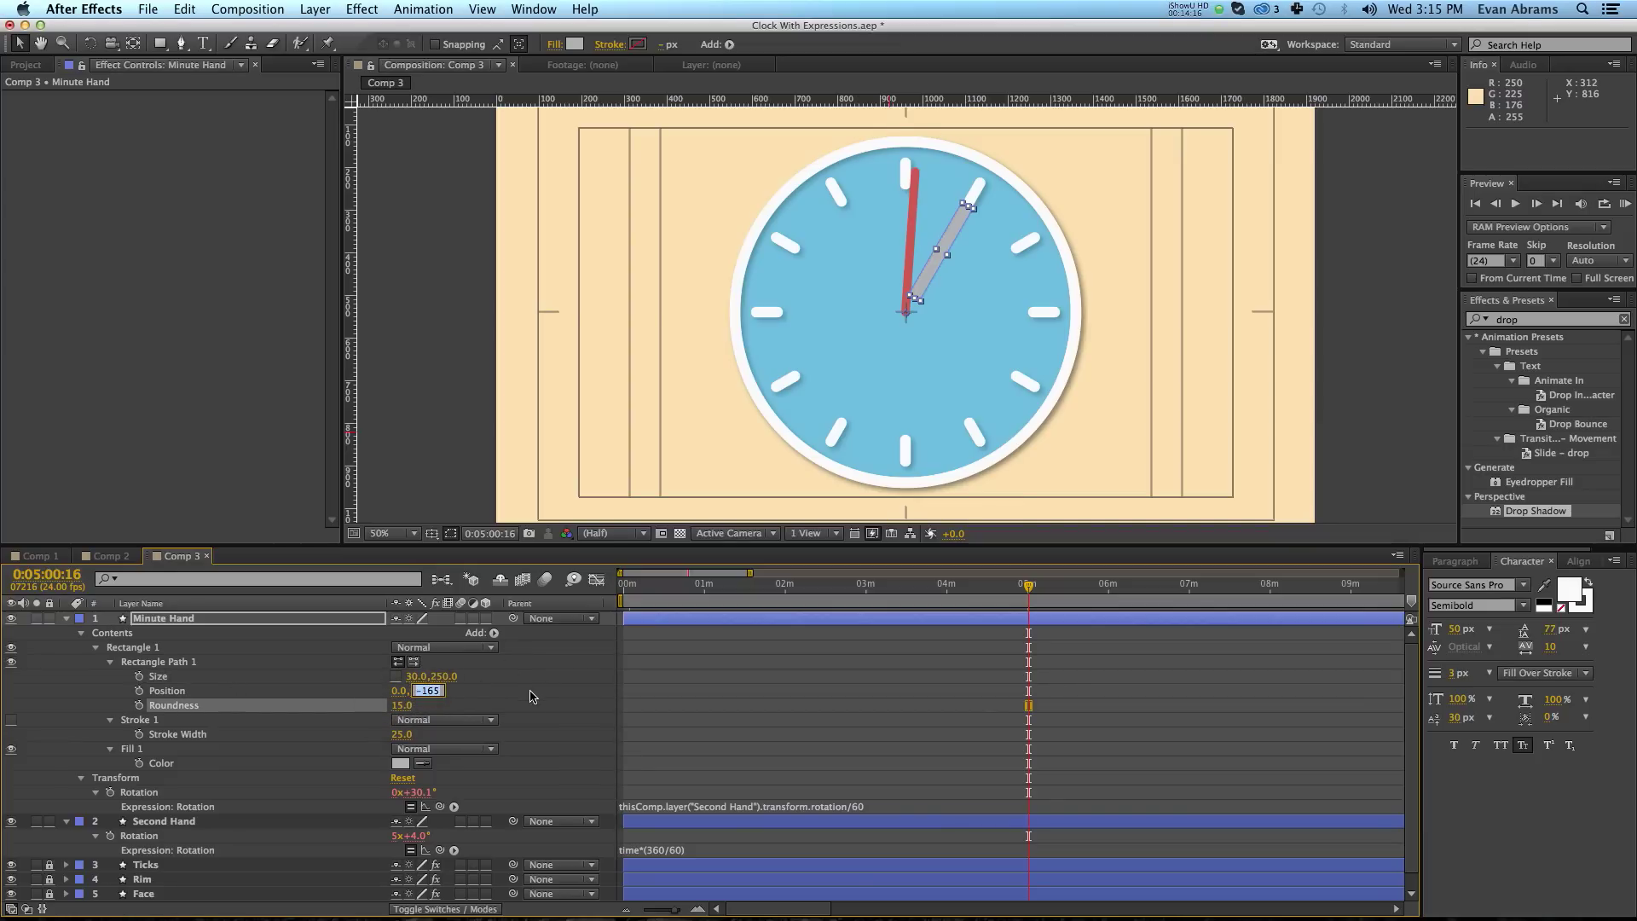
text(-)
key(Return)
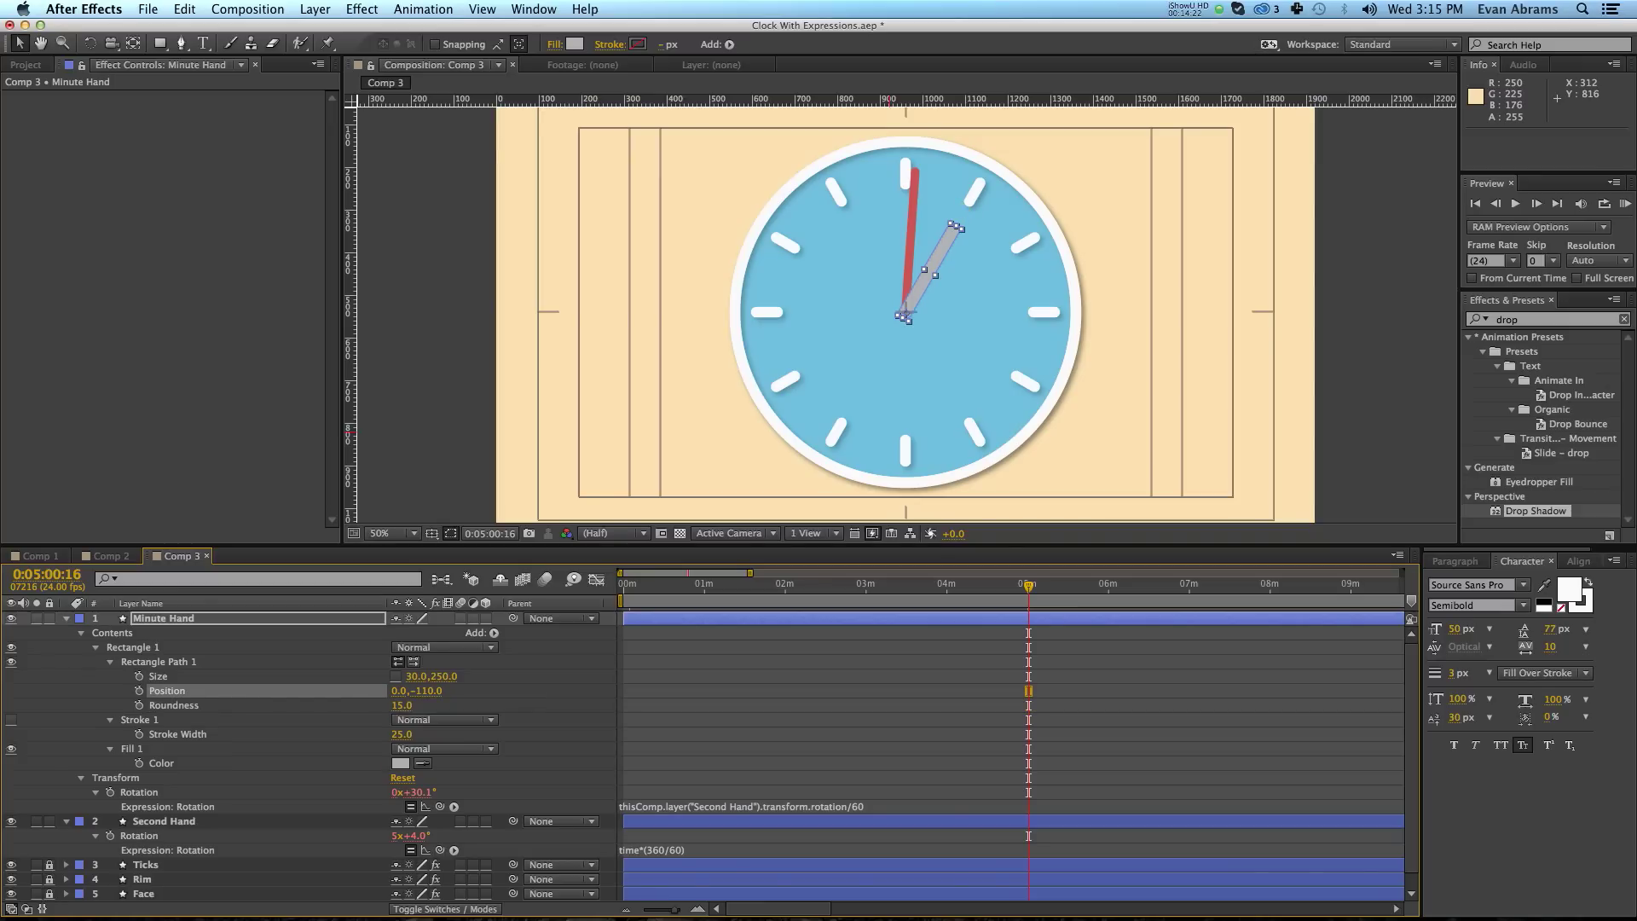
click(731, 723)
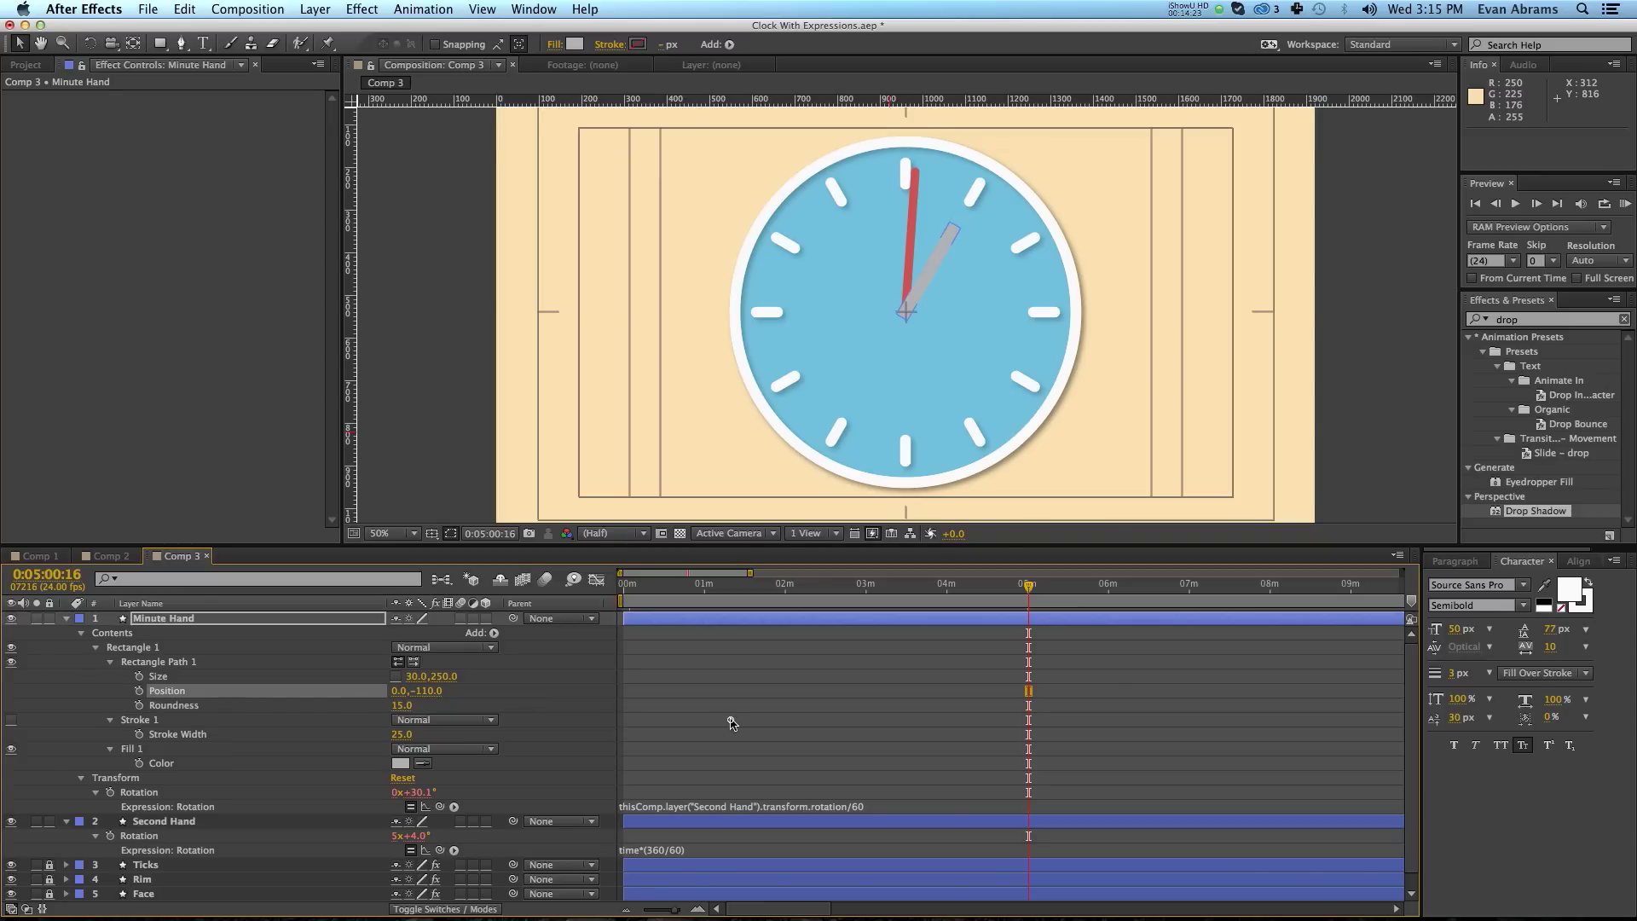
Set the minute hand fill to a light grey at 80 brightness.
click(932, 273)
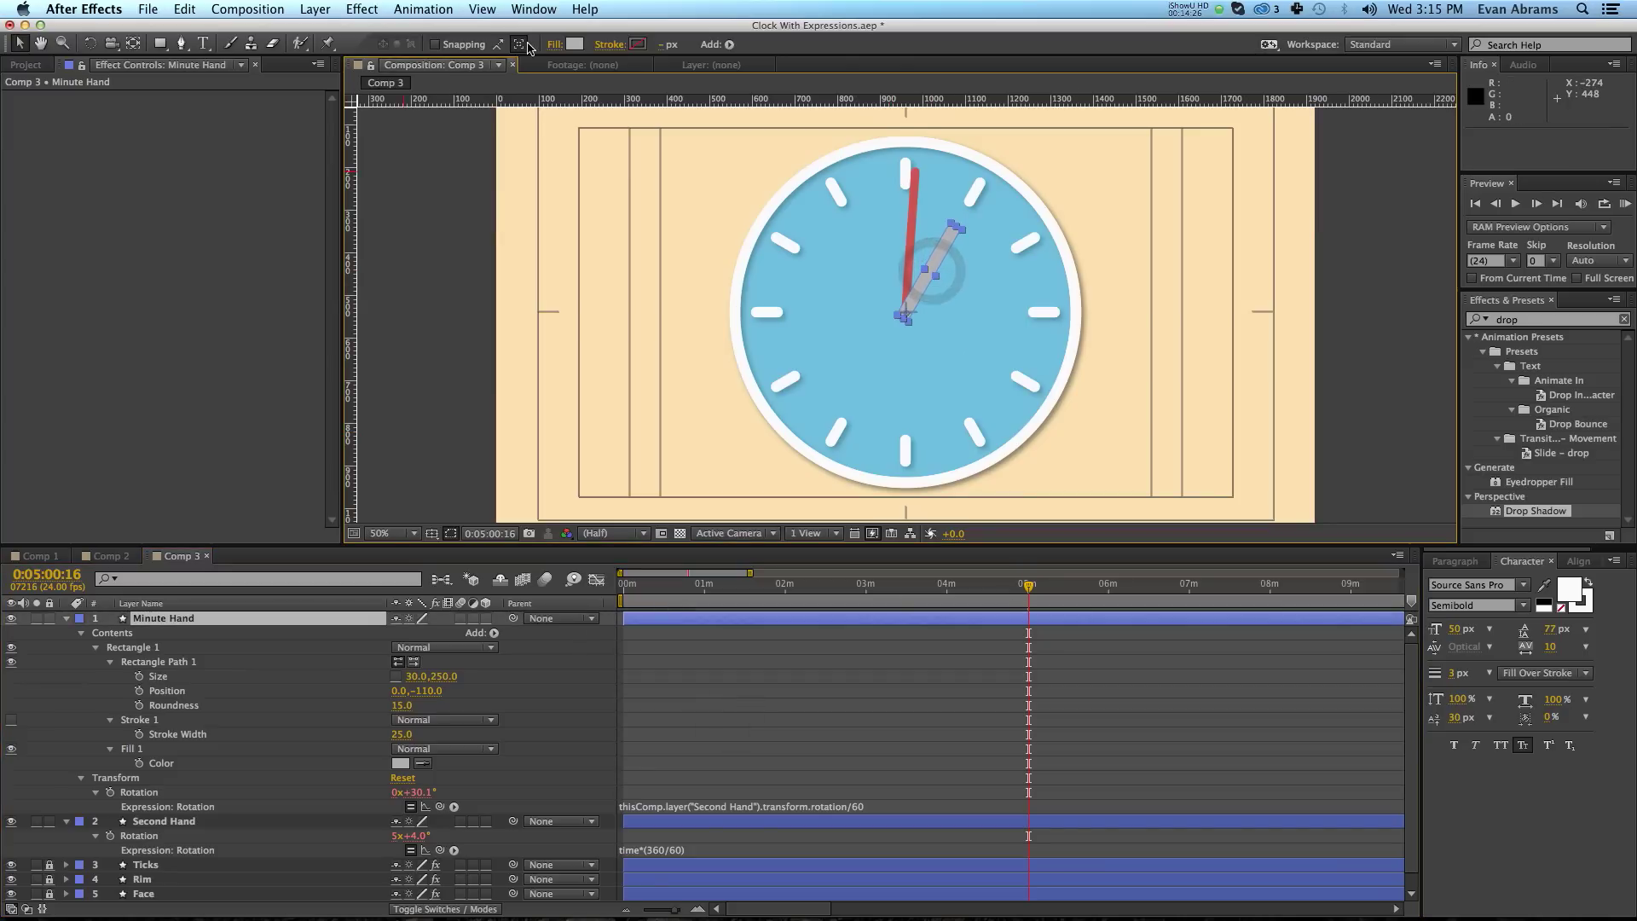
click(574, 45)
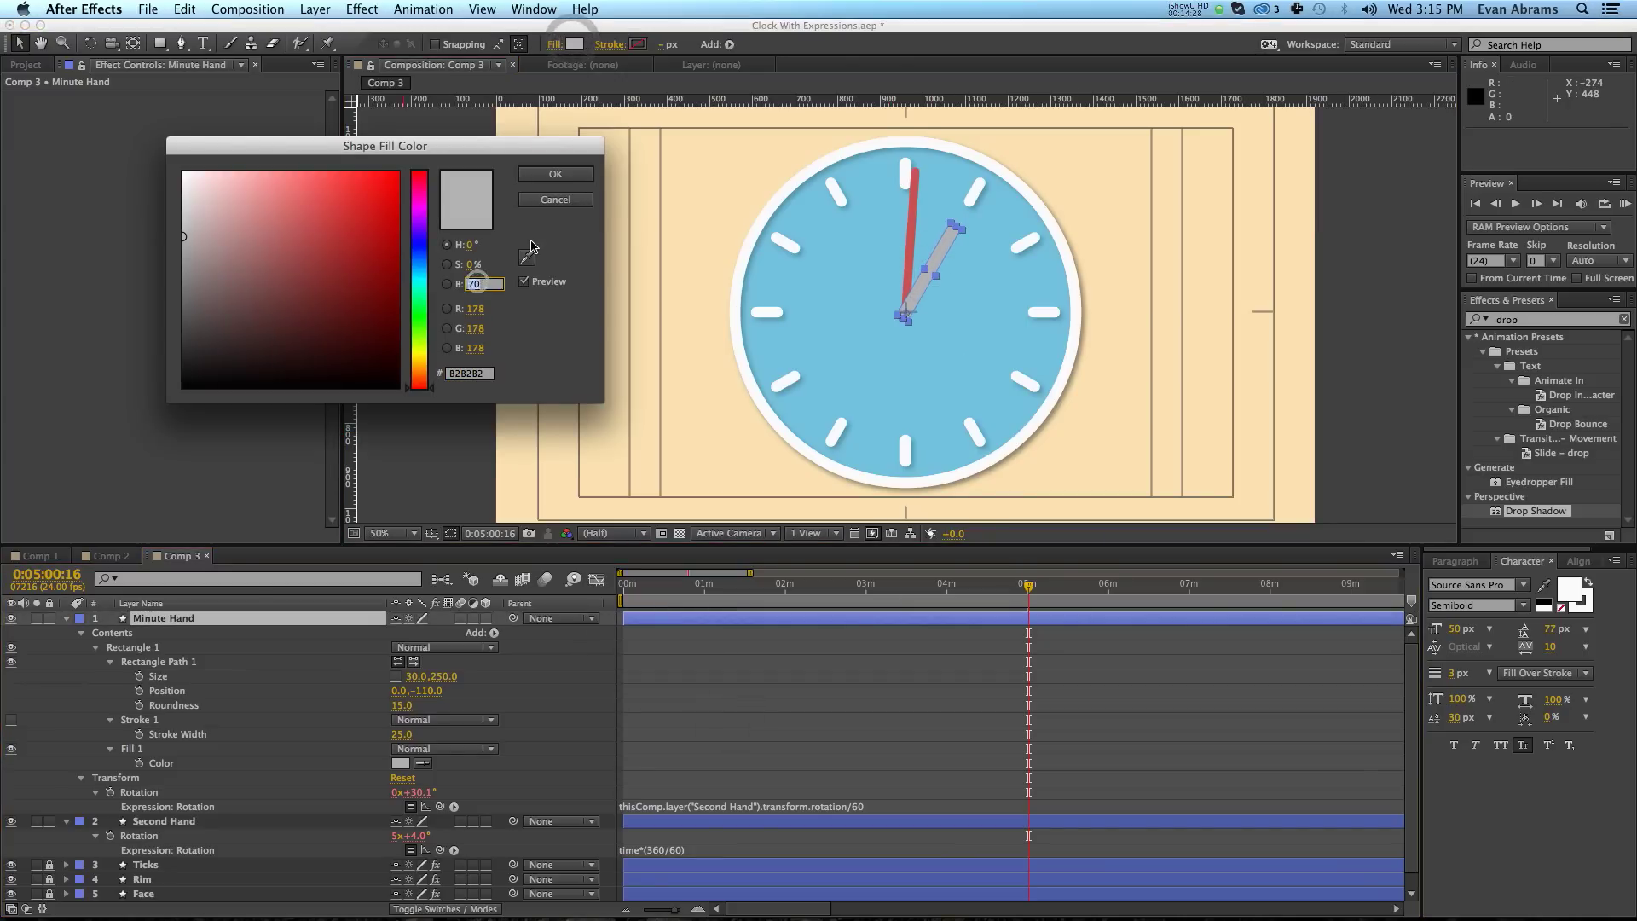
text(80)
key(Return)
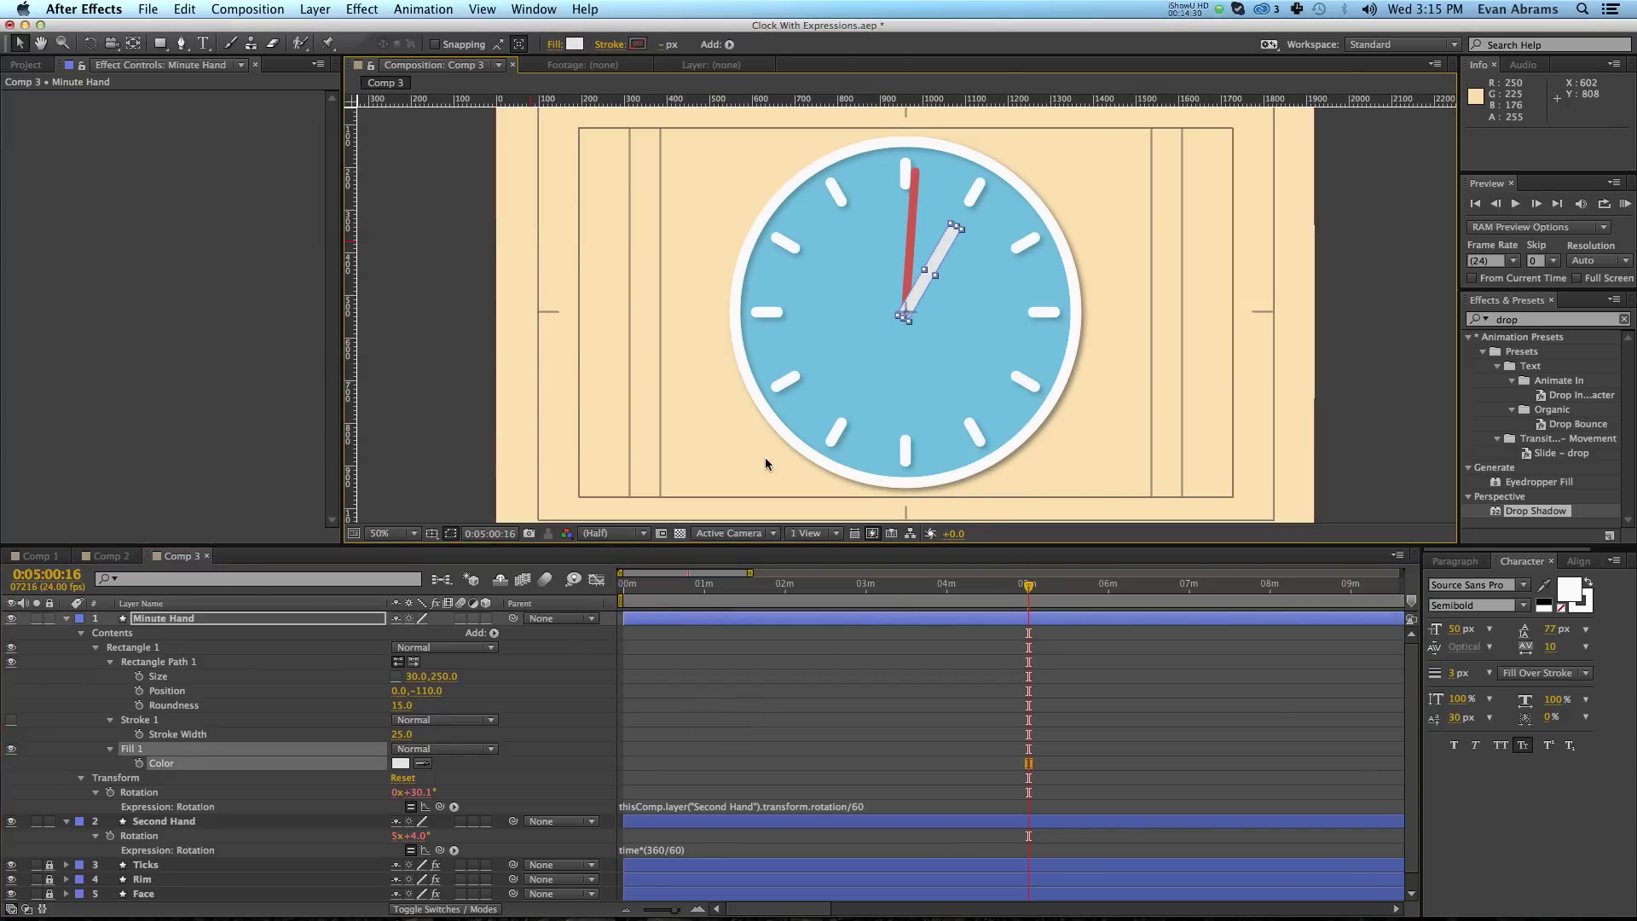
Duplicate Minute Hand as Hour Hand, linking its rotation to Minute Hand rotation divided by 12.
key(super+d)
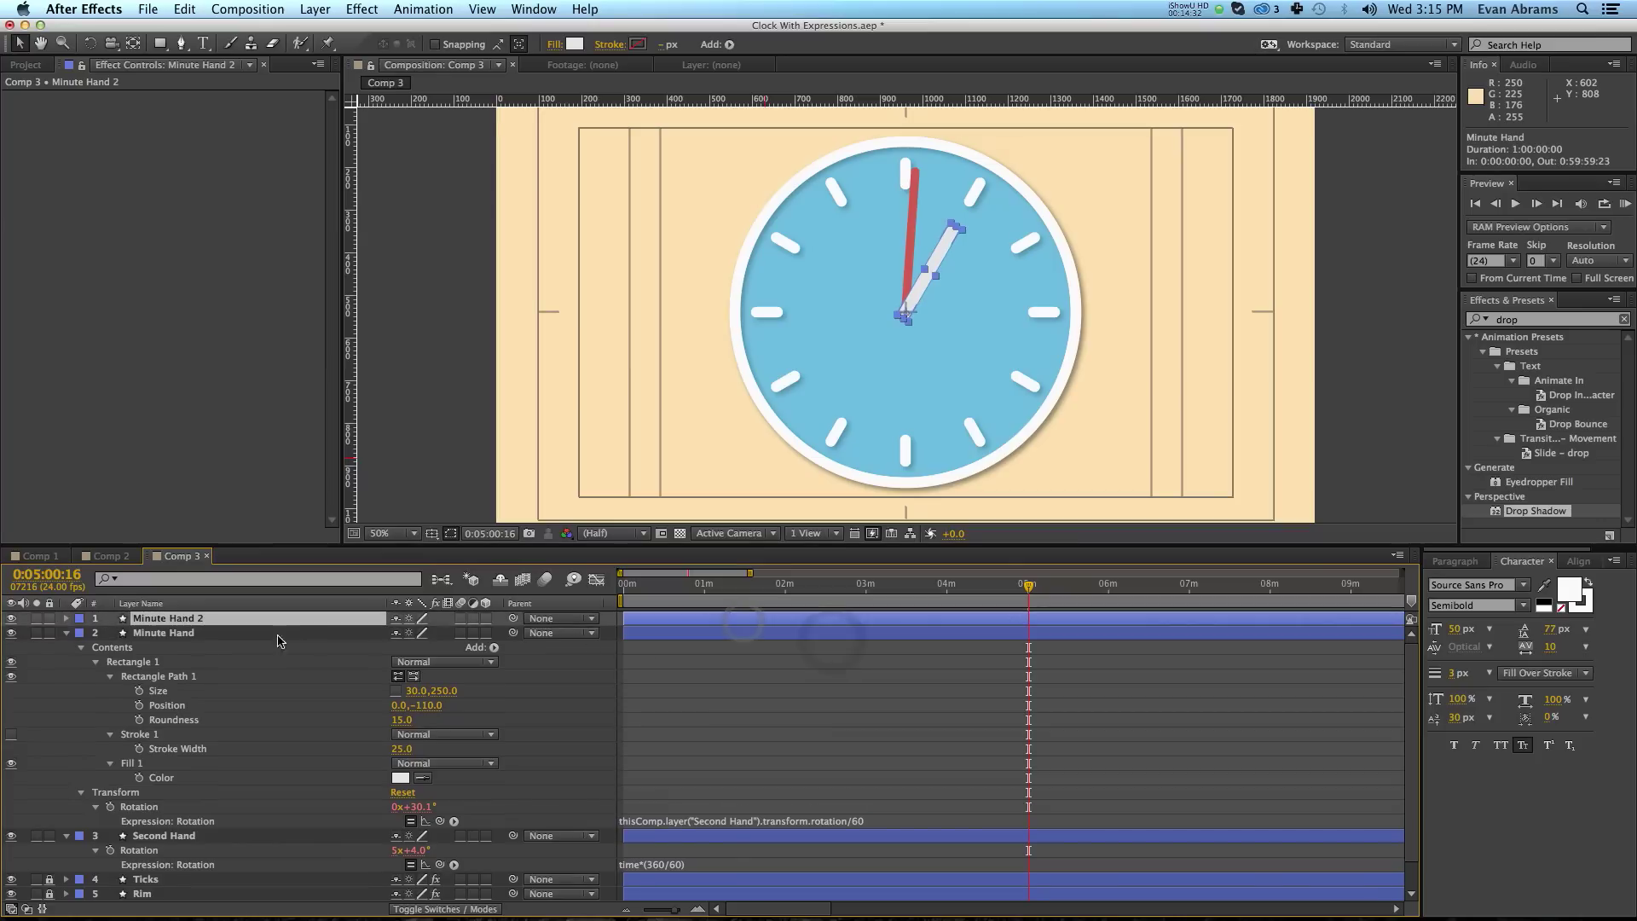
text(Hour Hand)
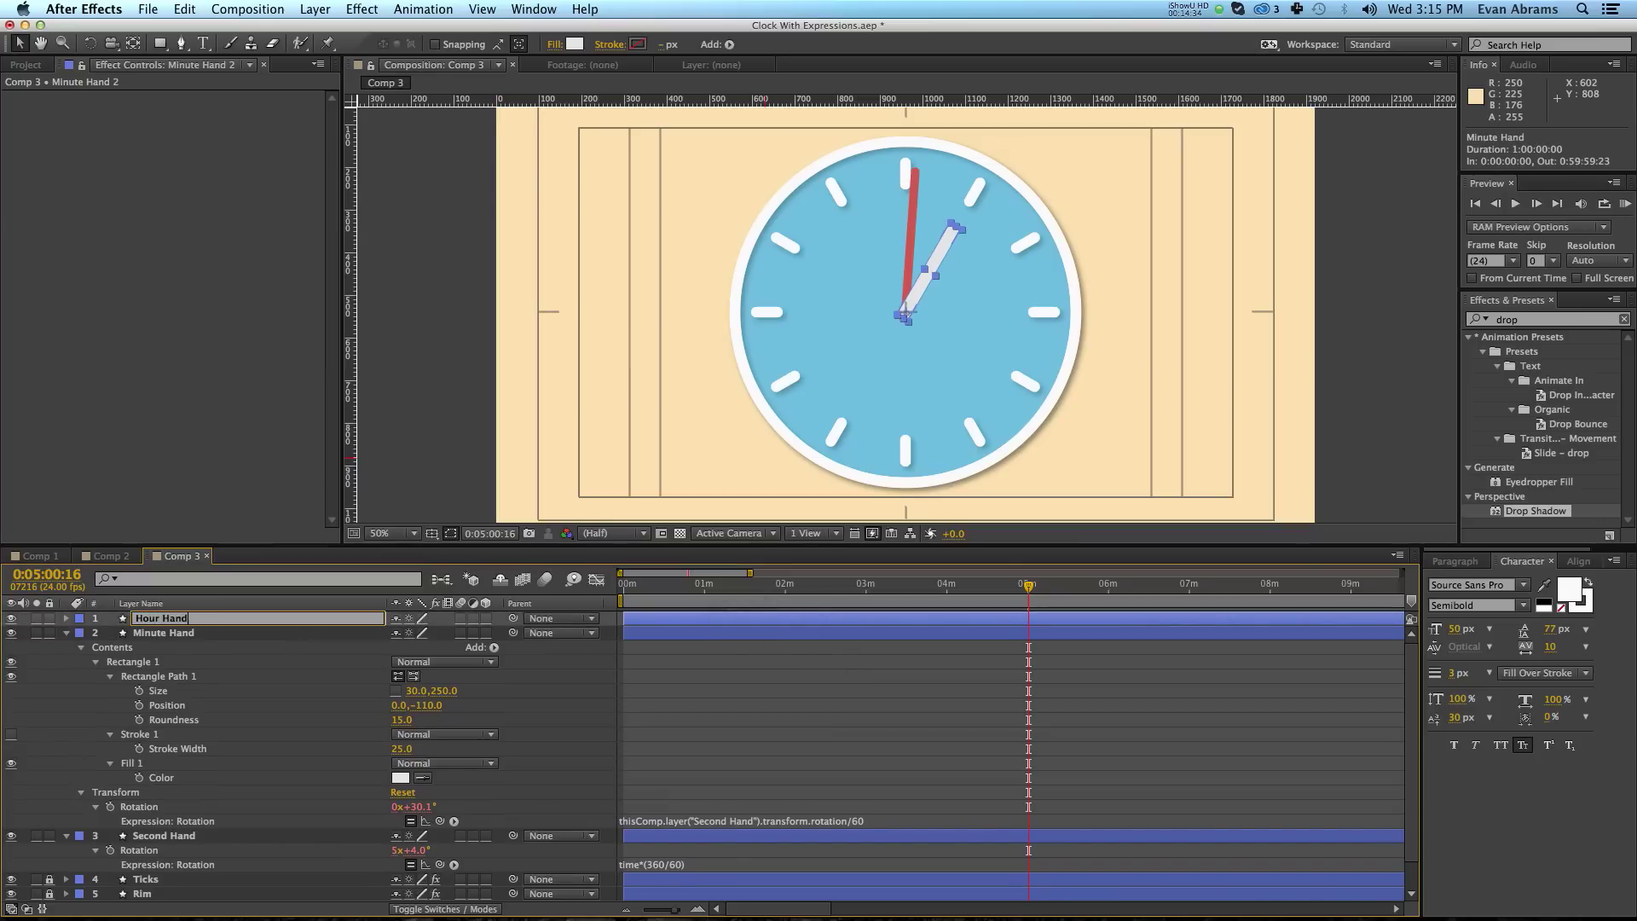
key(Return)
key(r)
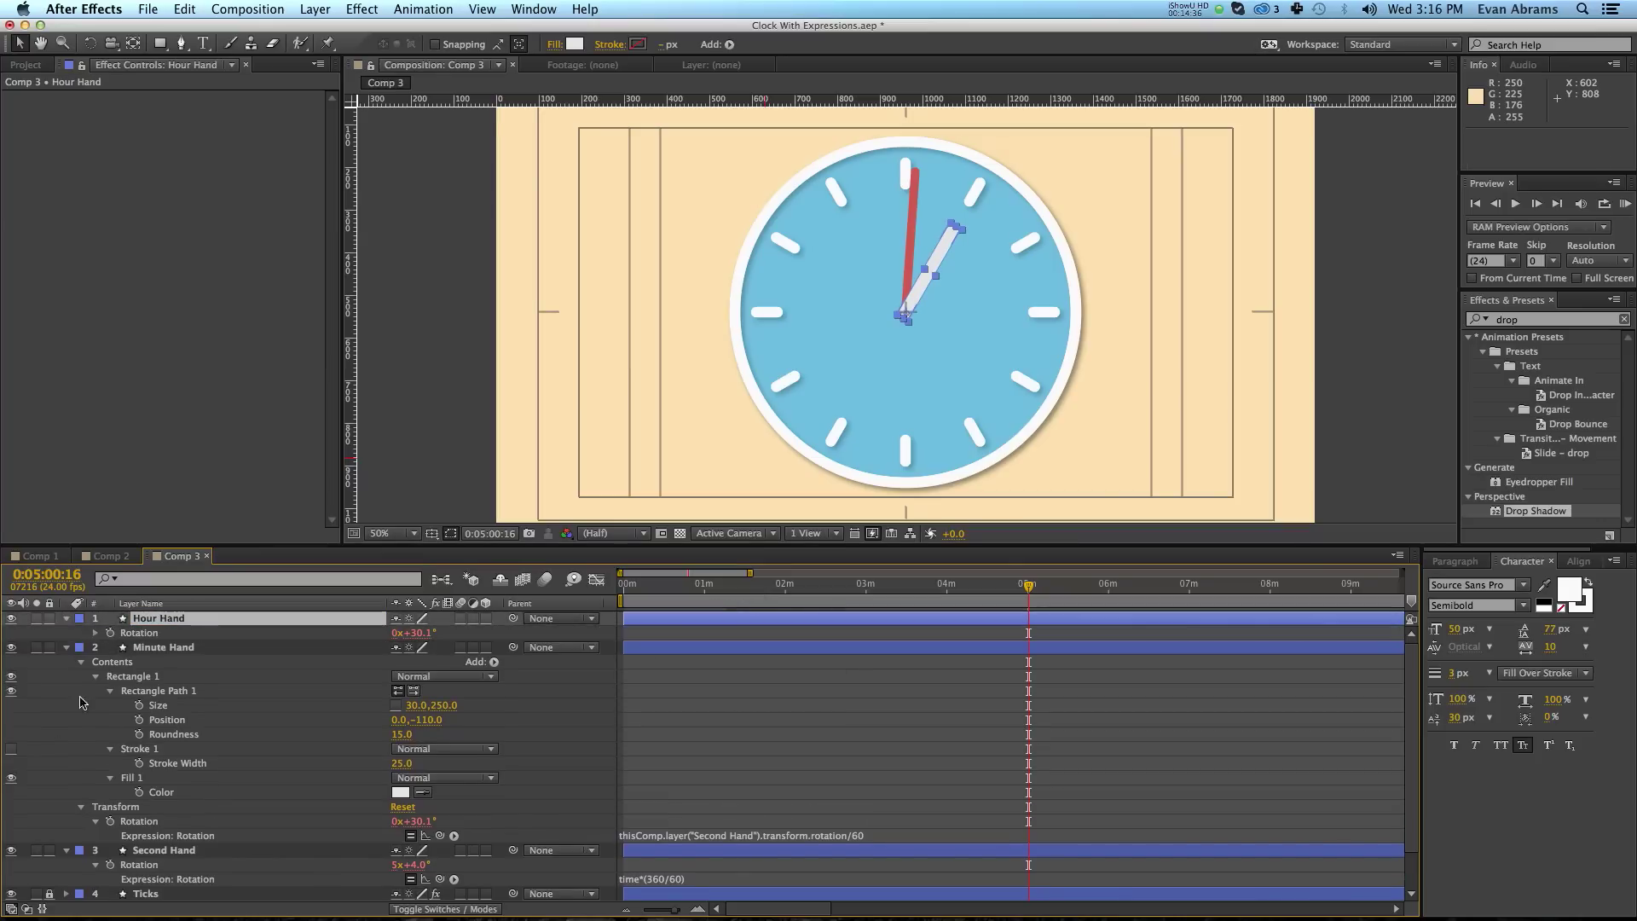
click(65, 647)
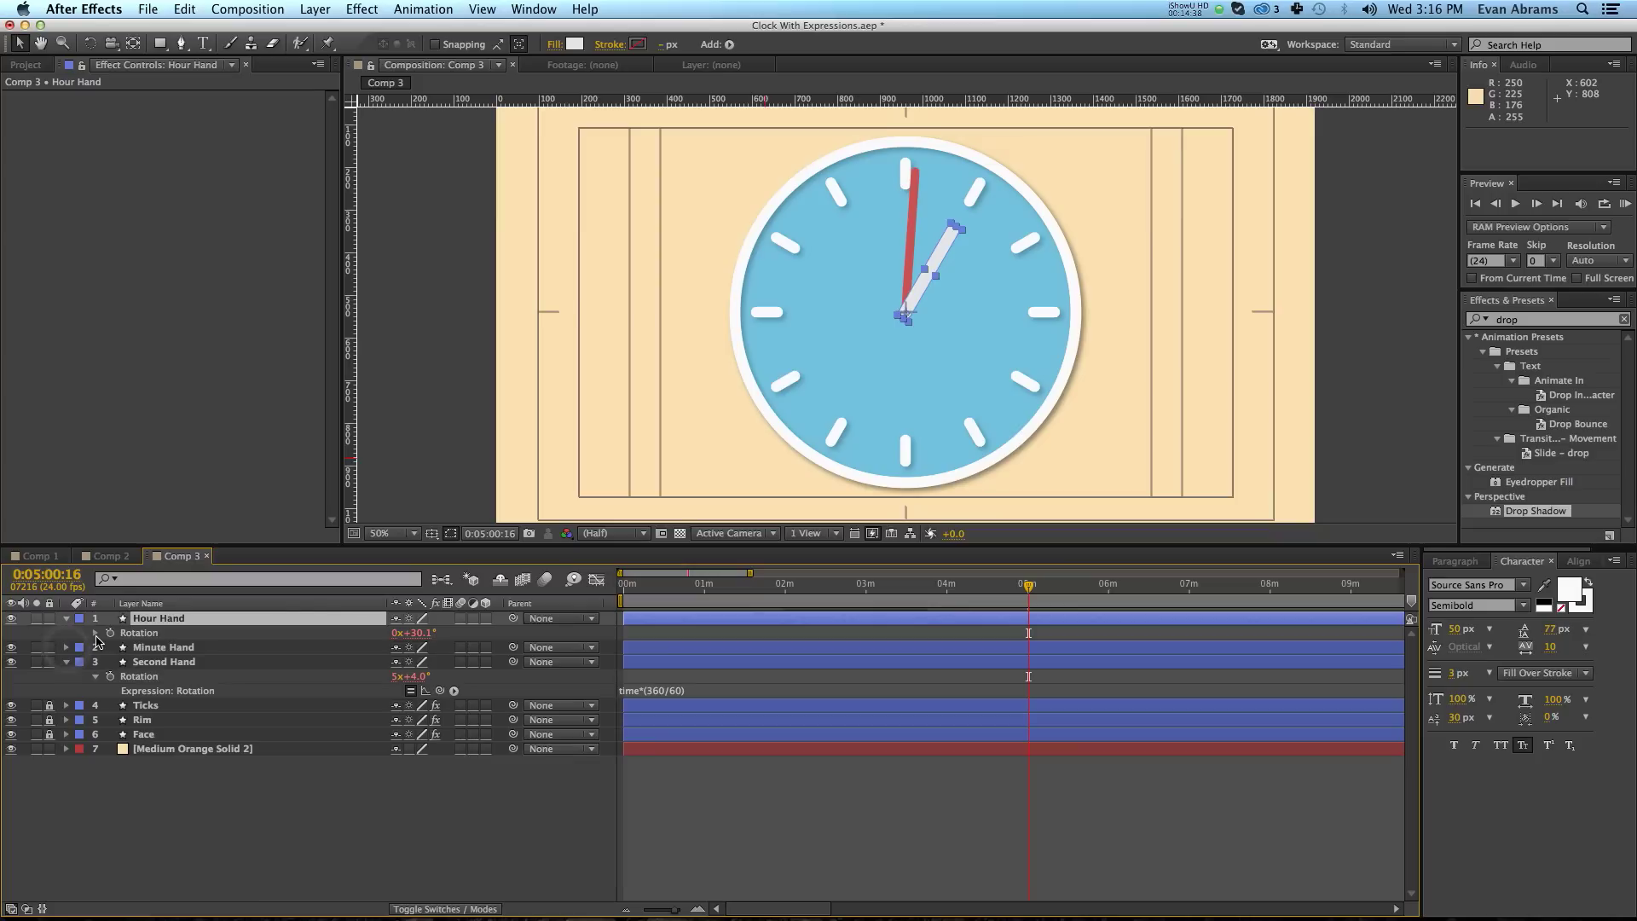
click(162, 647)
key(r)
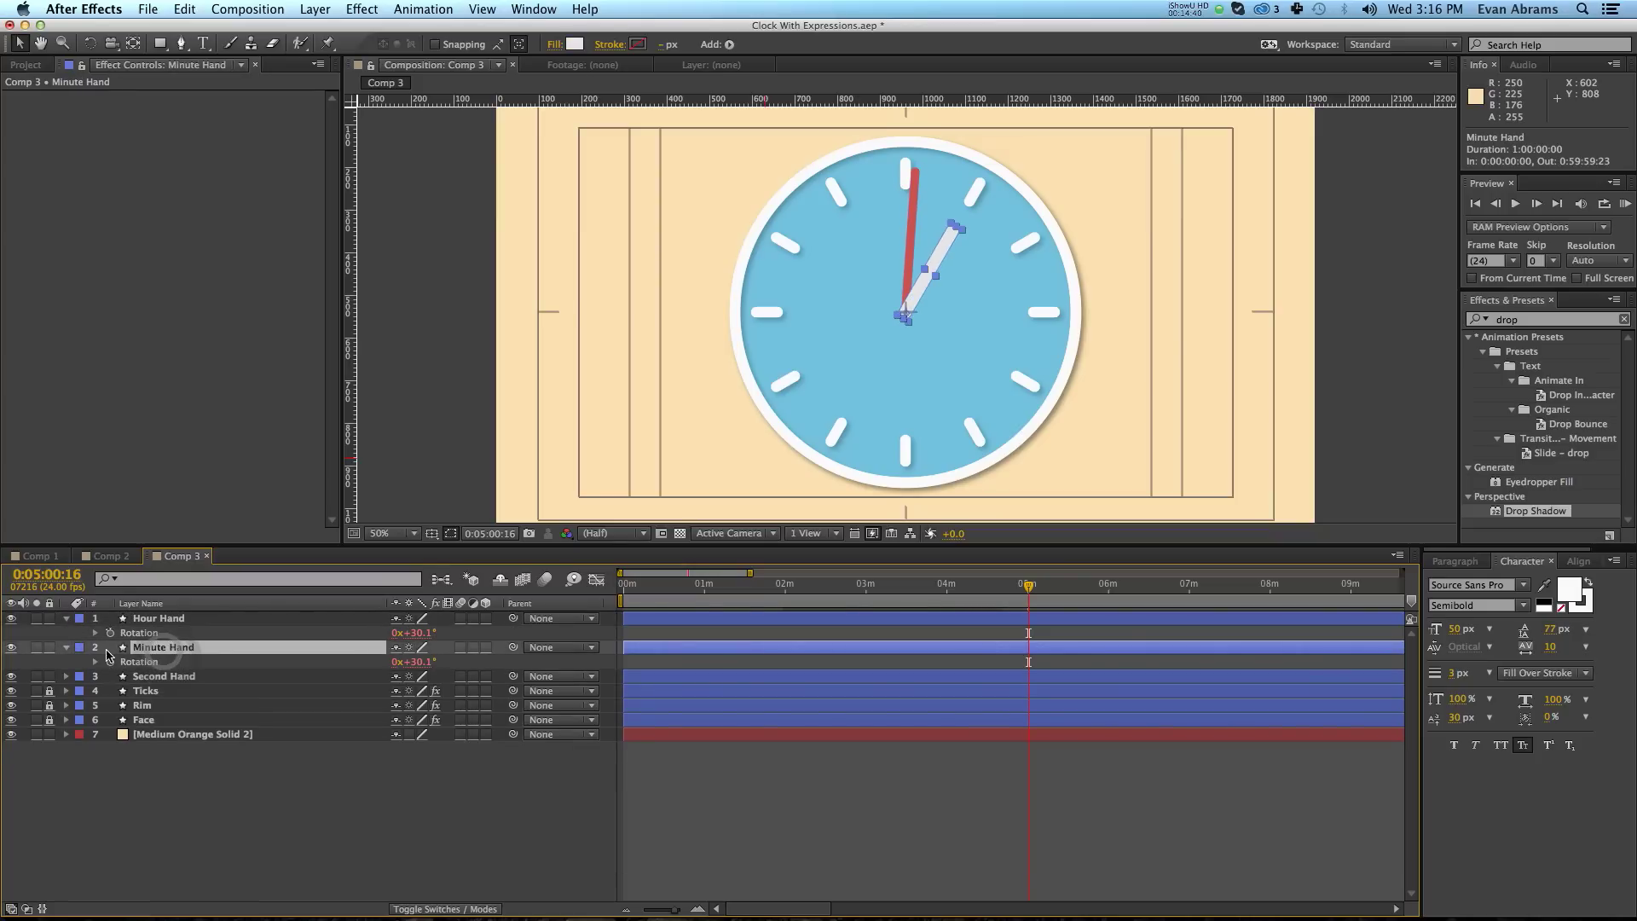
alt+click(96, 635)
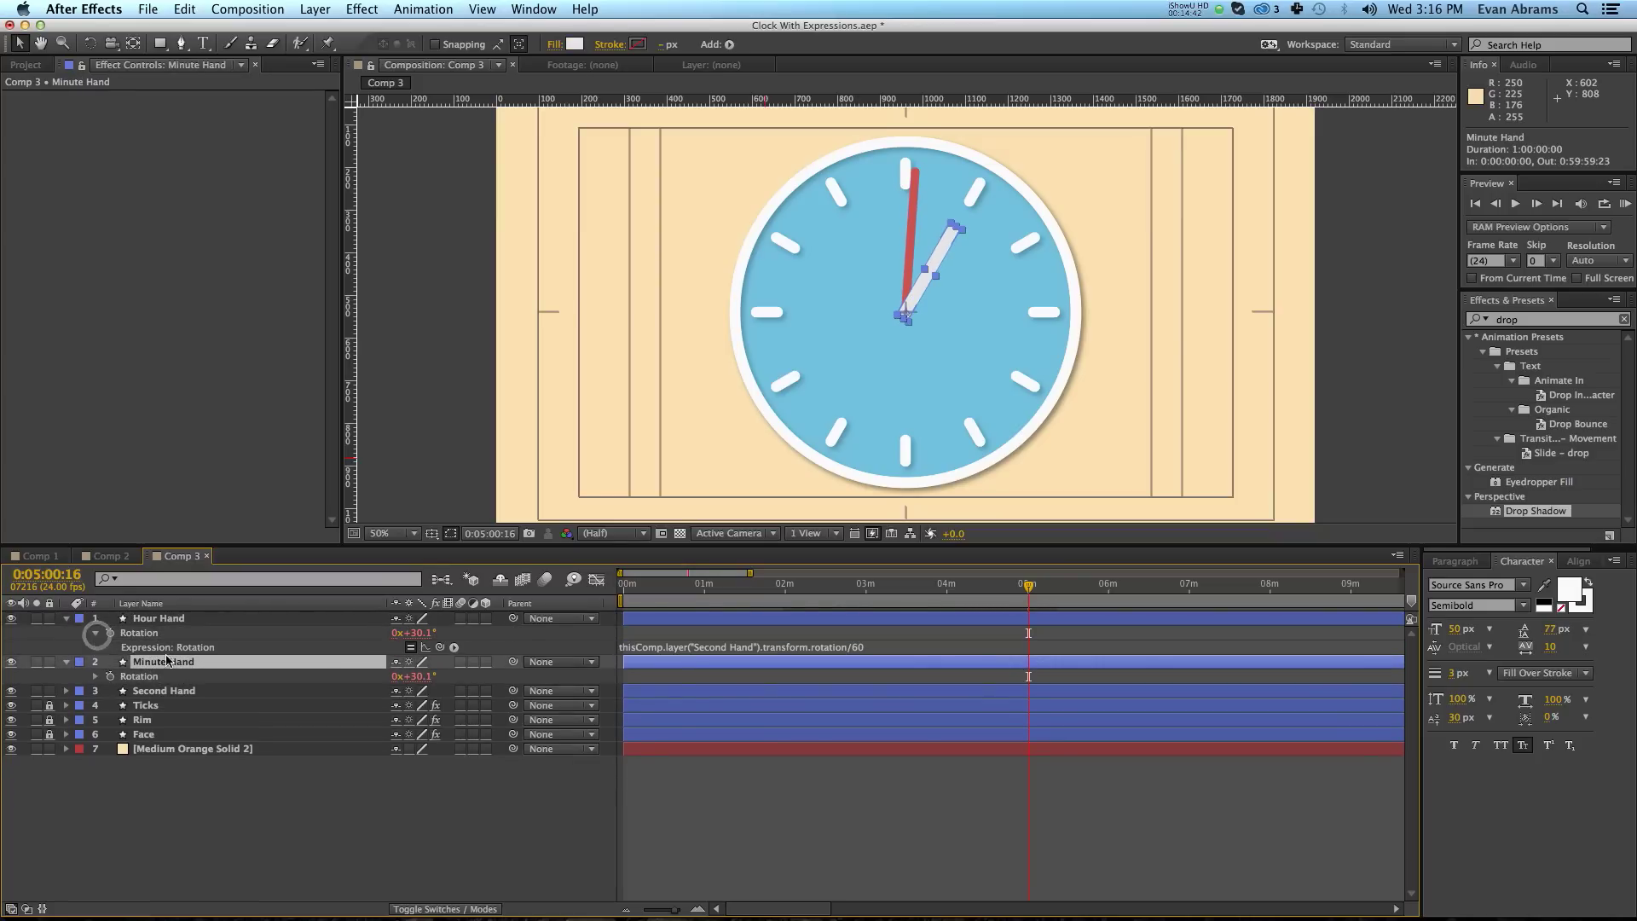
click(666, 647)
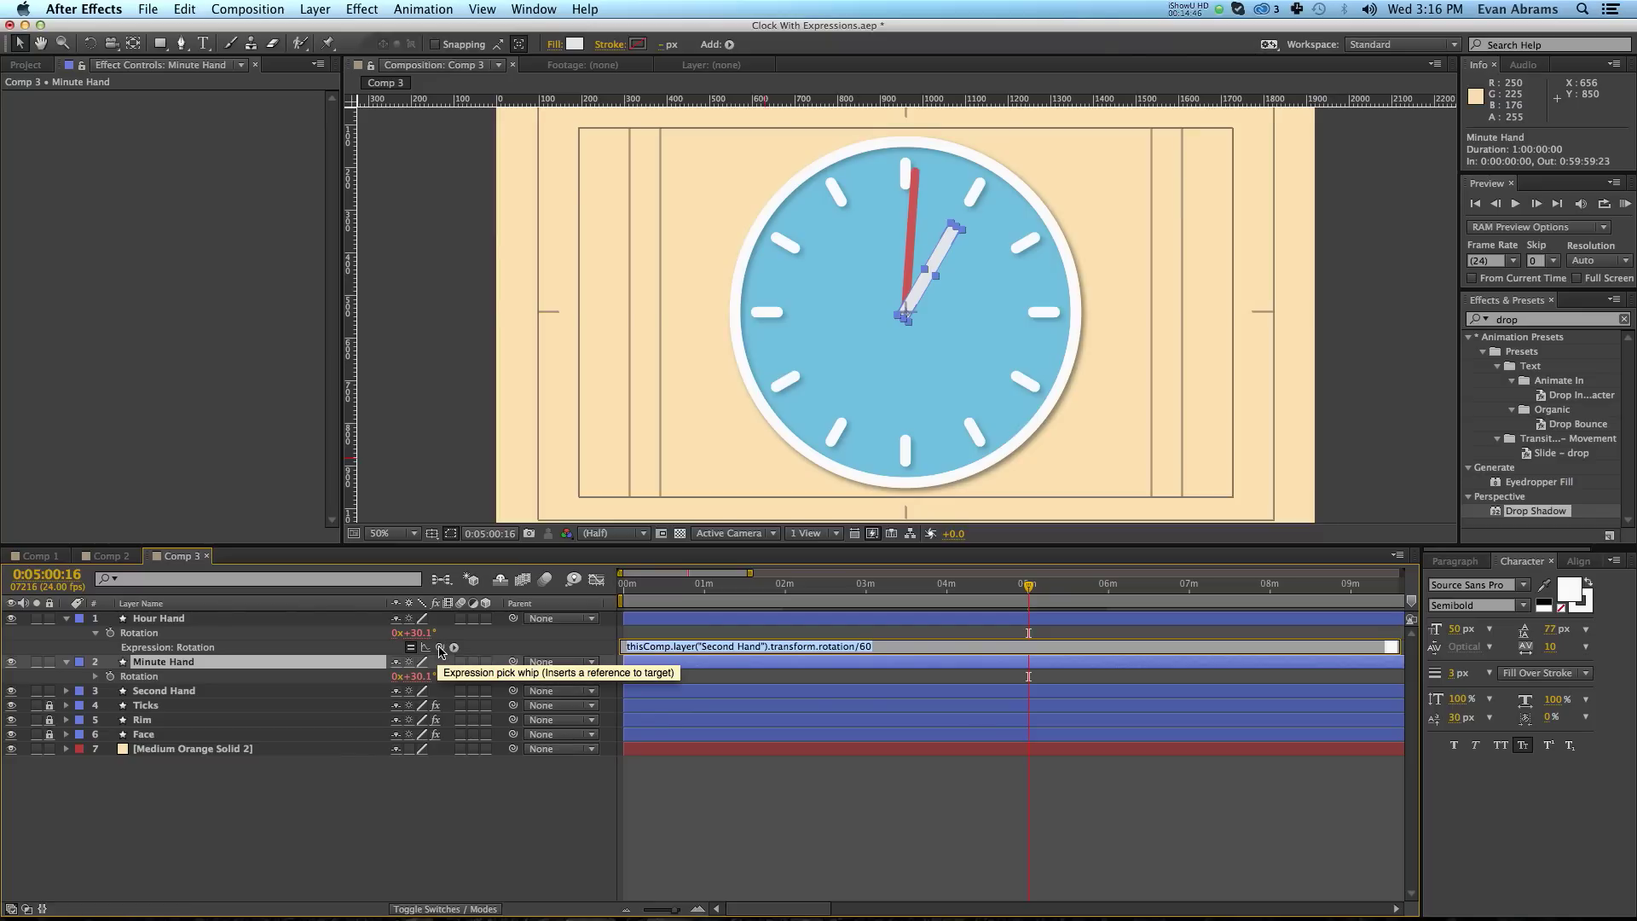
drag(440, 652, 270, 684)
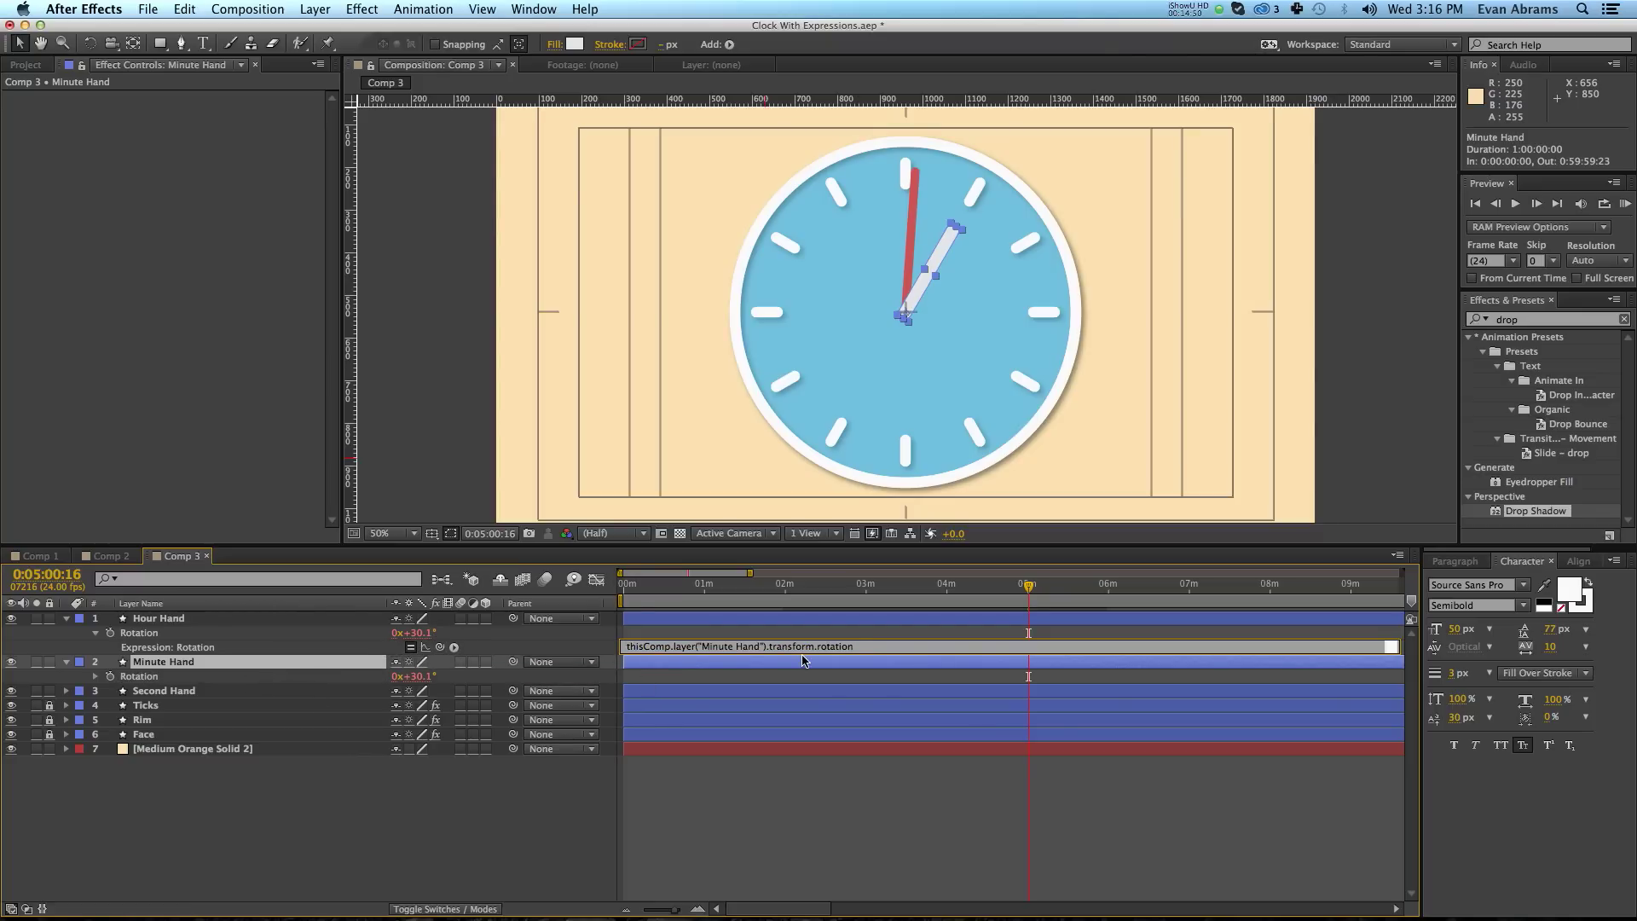
text(/12)
key(KP_Enter)
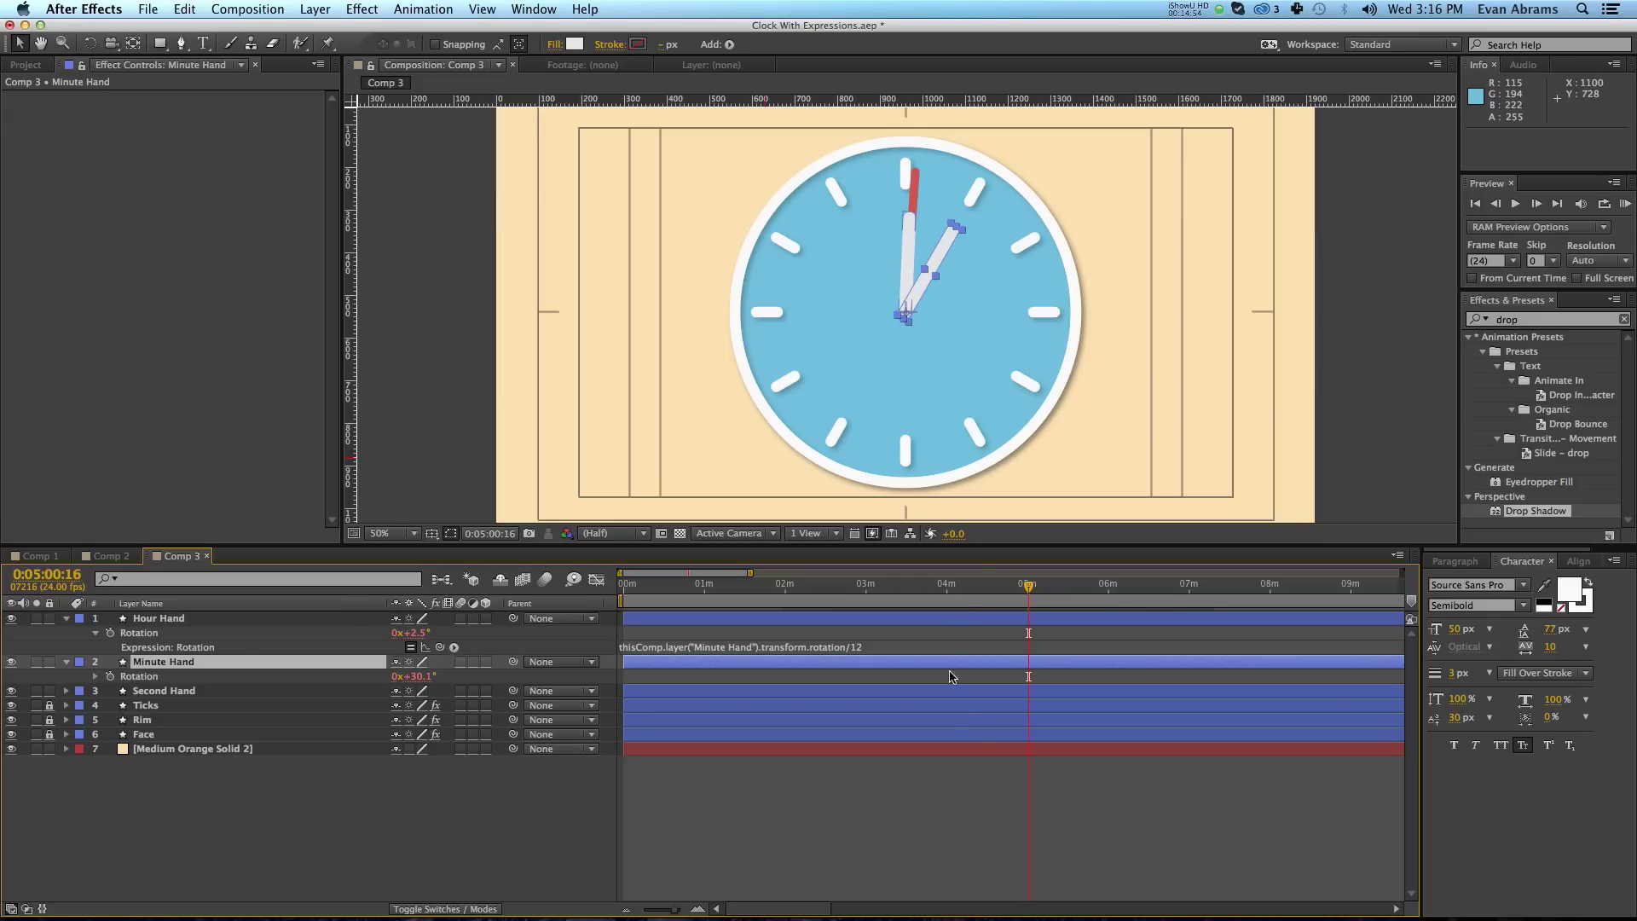
Scrub across the full hour to watch the hands turn.
click(924, 798)
mouse_move(793, 607)
mouse_down()
mouse_move(1087, 605)
mouse_move(949, 602)
mouse_up()
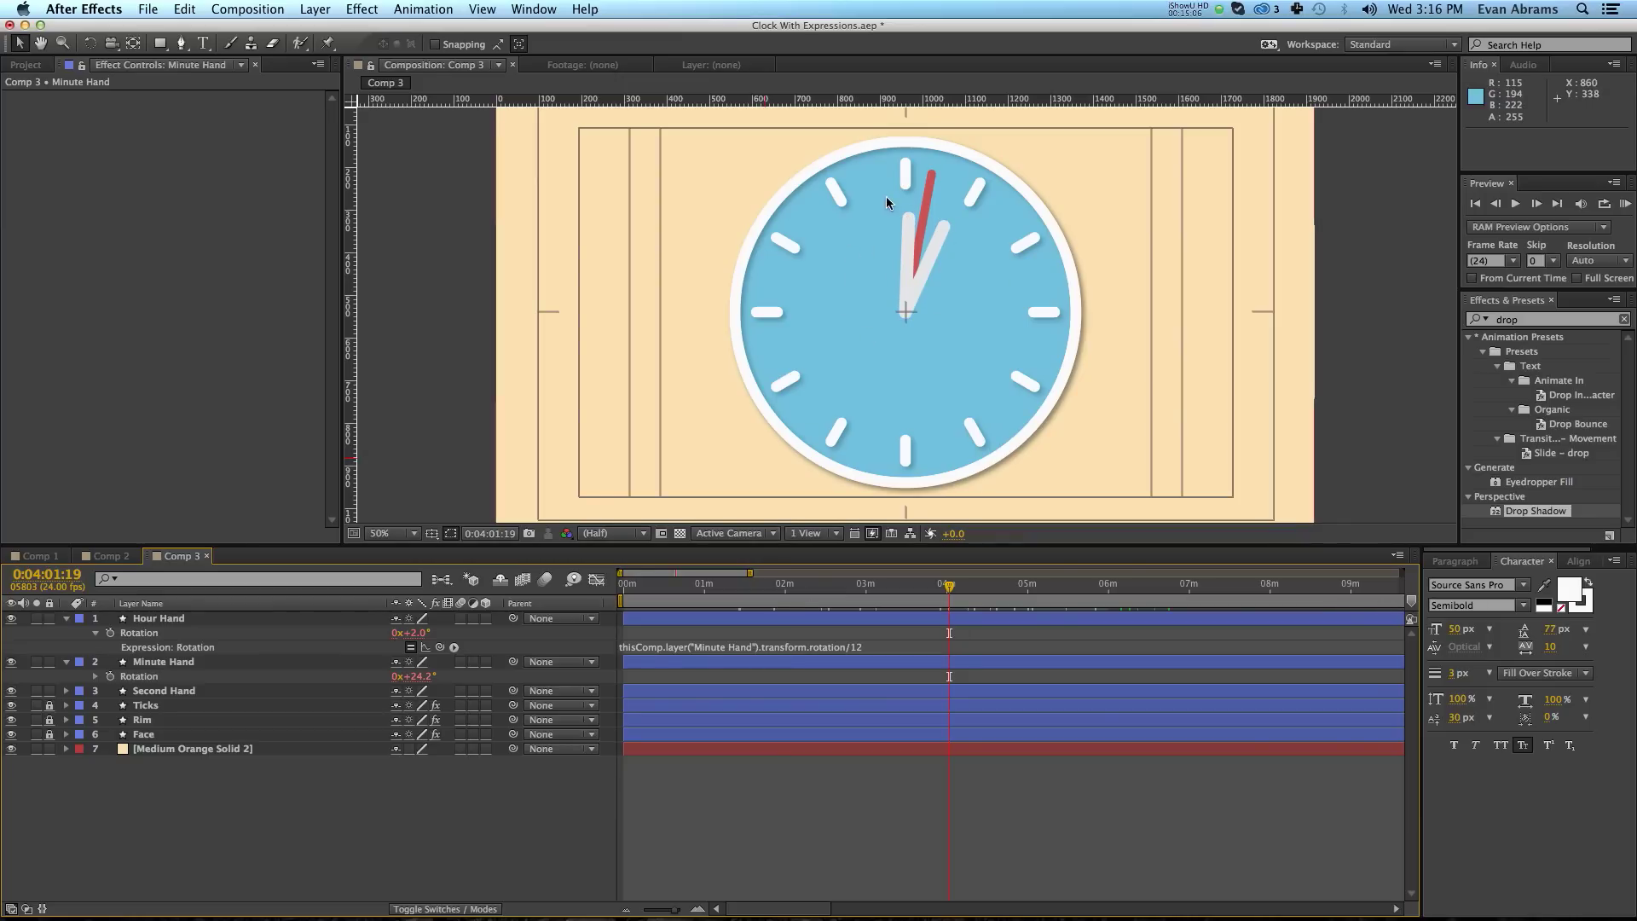
click(909, 223)
drag(749, 573, 1401, 572)
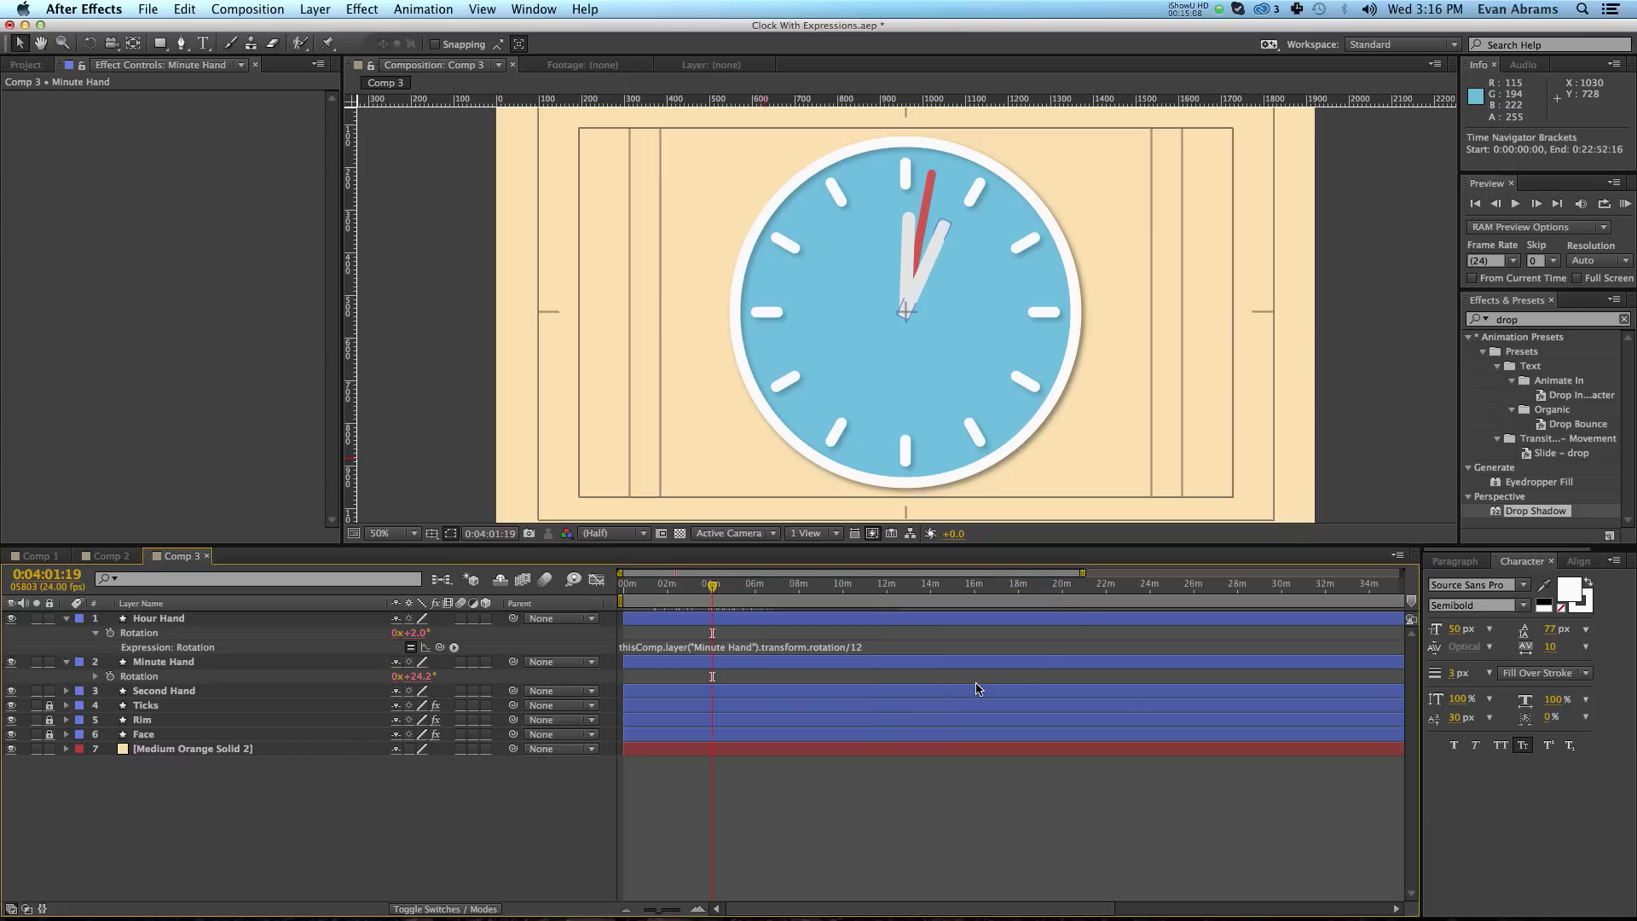
drag(1305, 584, 1482, 597)
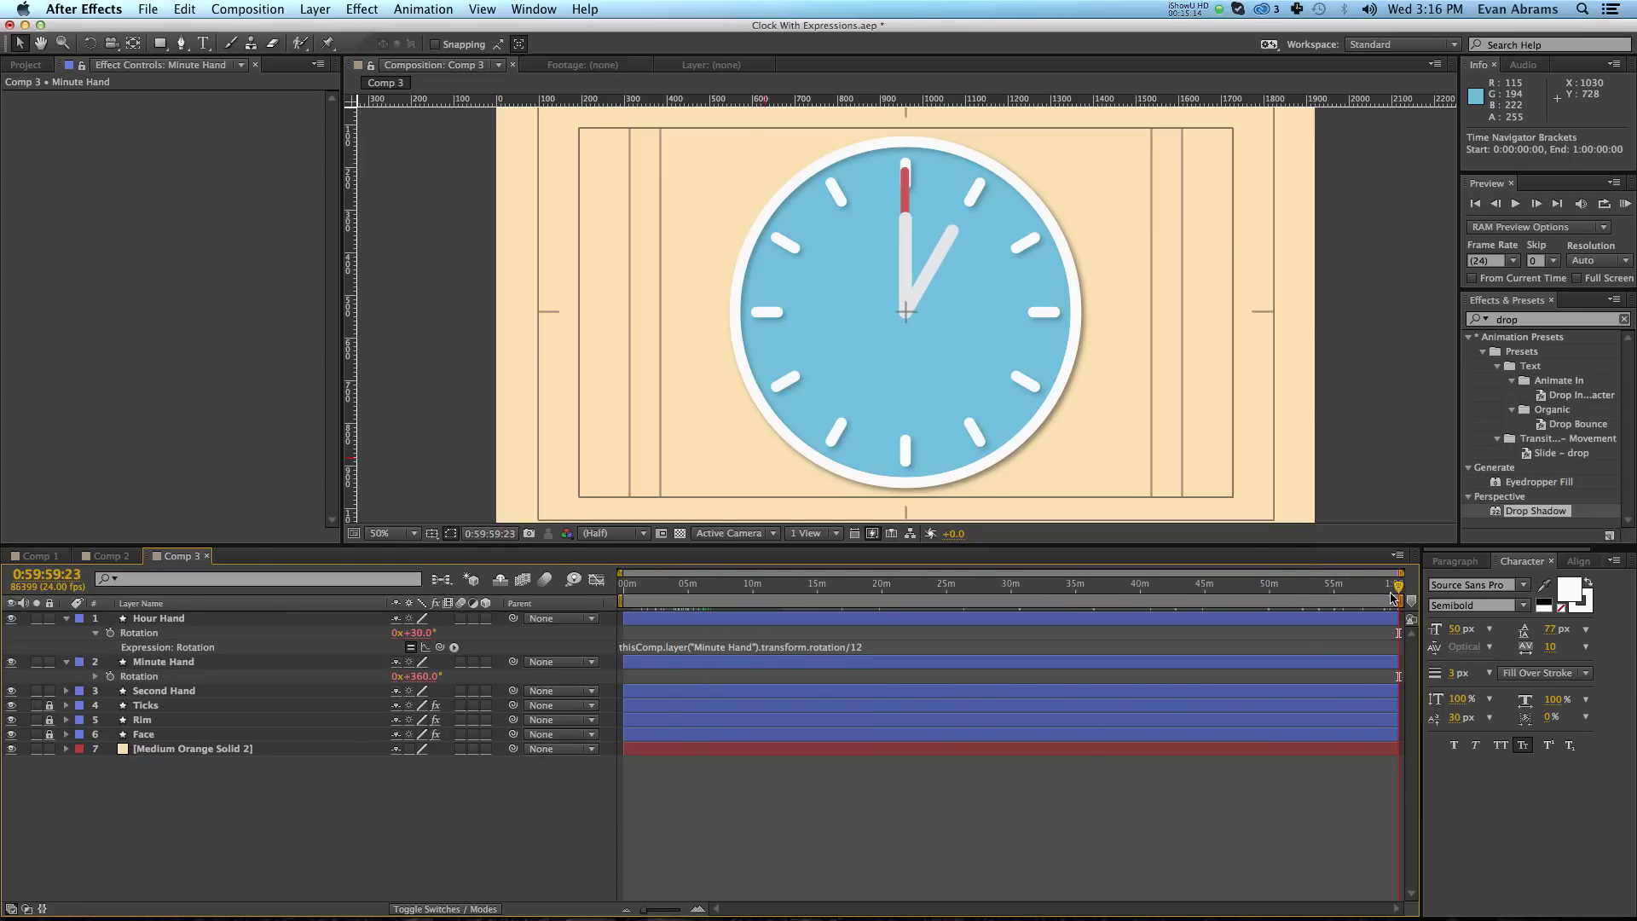
Give the Hour Hand a darker grey CCCCCC fill.
click(731, 617)
click(574, 44)
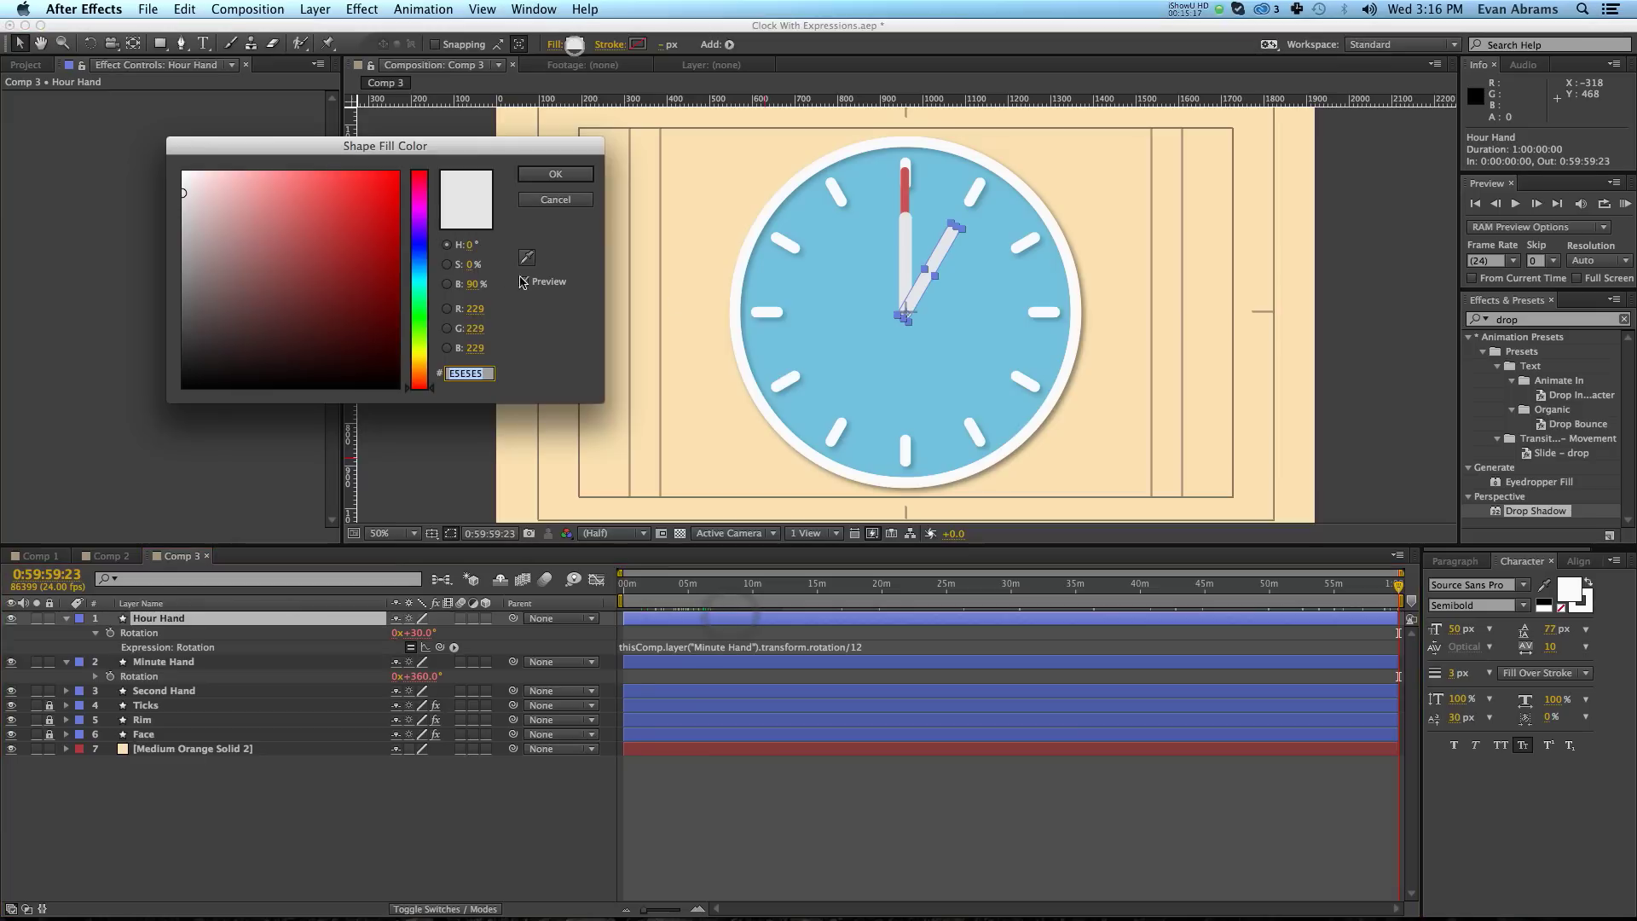
click(475, 284)
text(80)
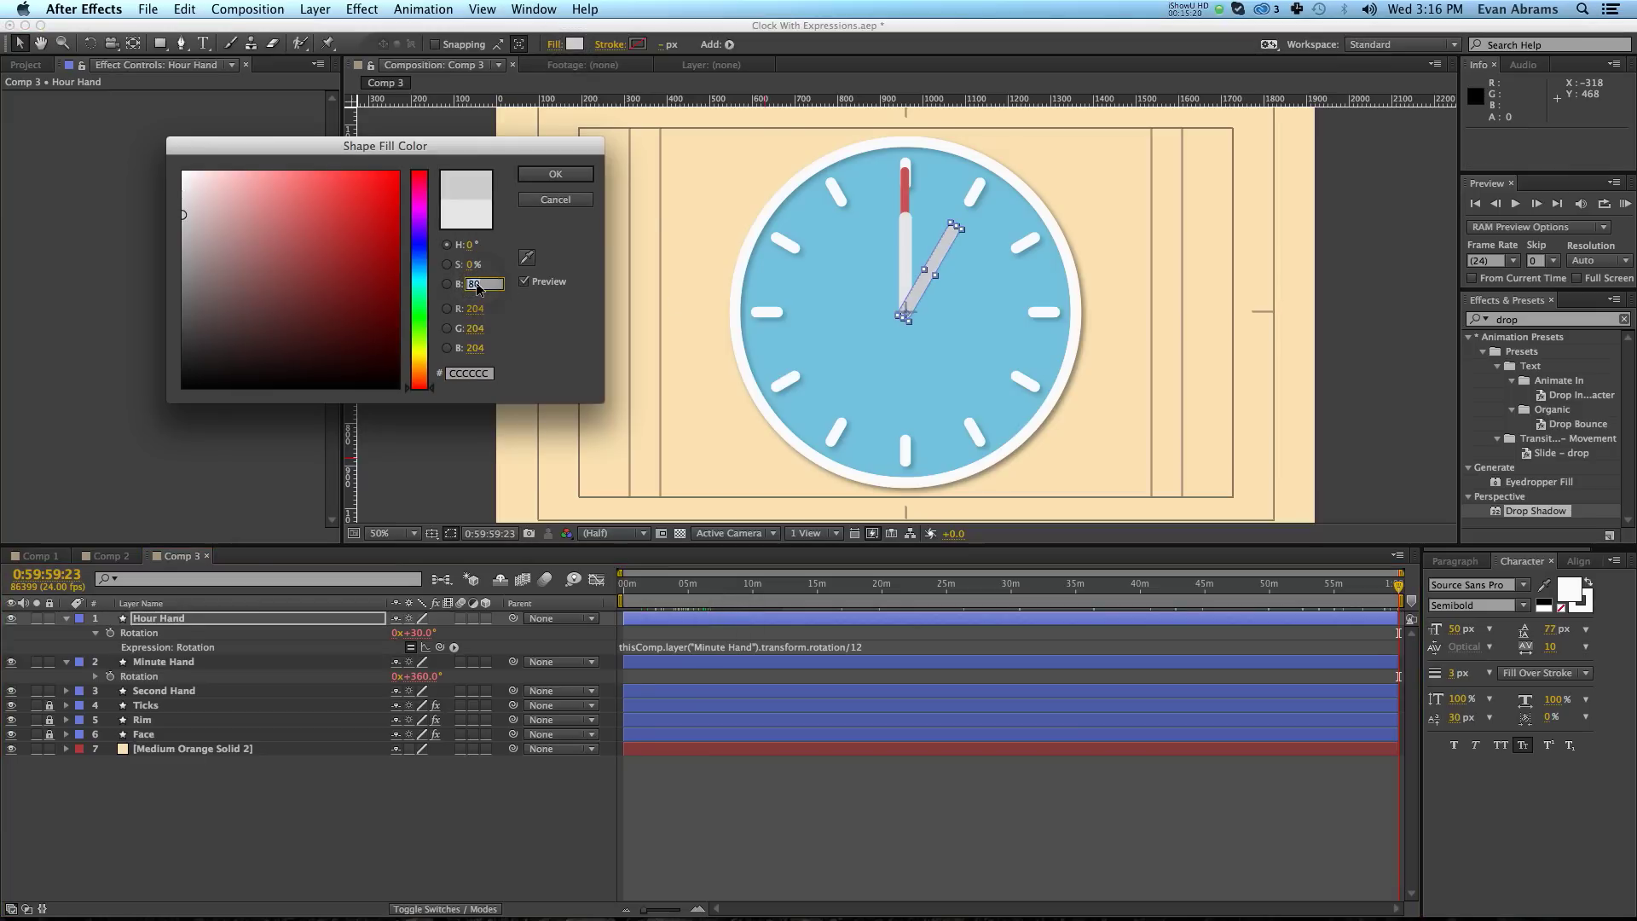
key(Return)
Set the Hour Hand to size 40×200, roundness 20 and position 0,-80.
key(u)
key(u)
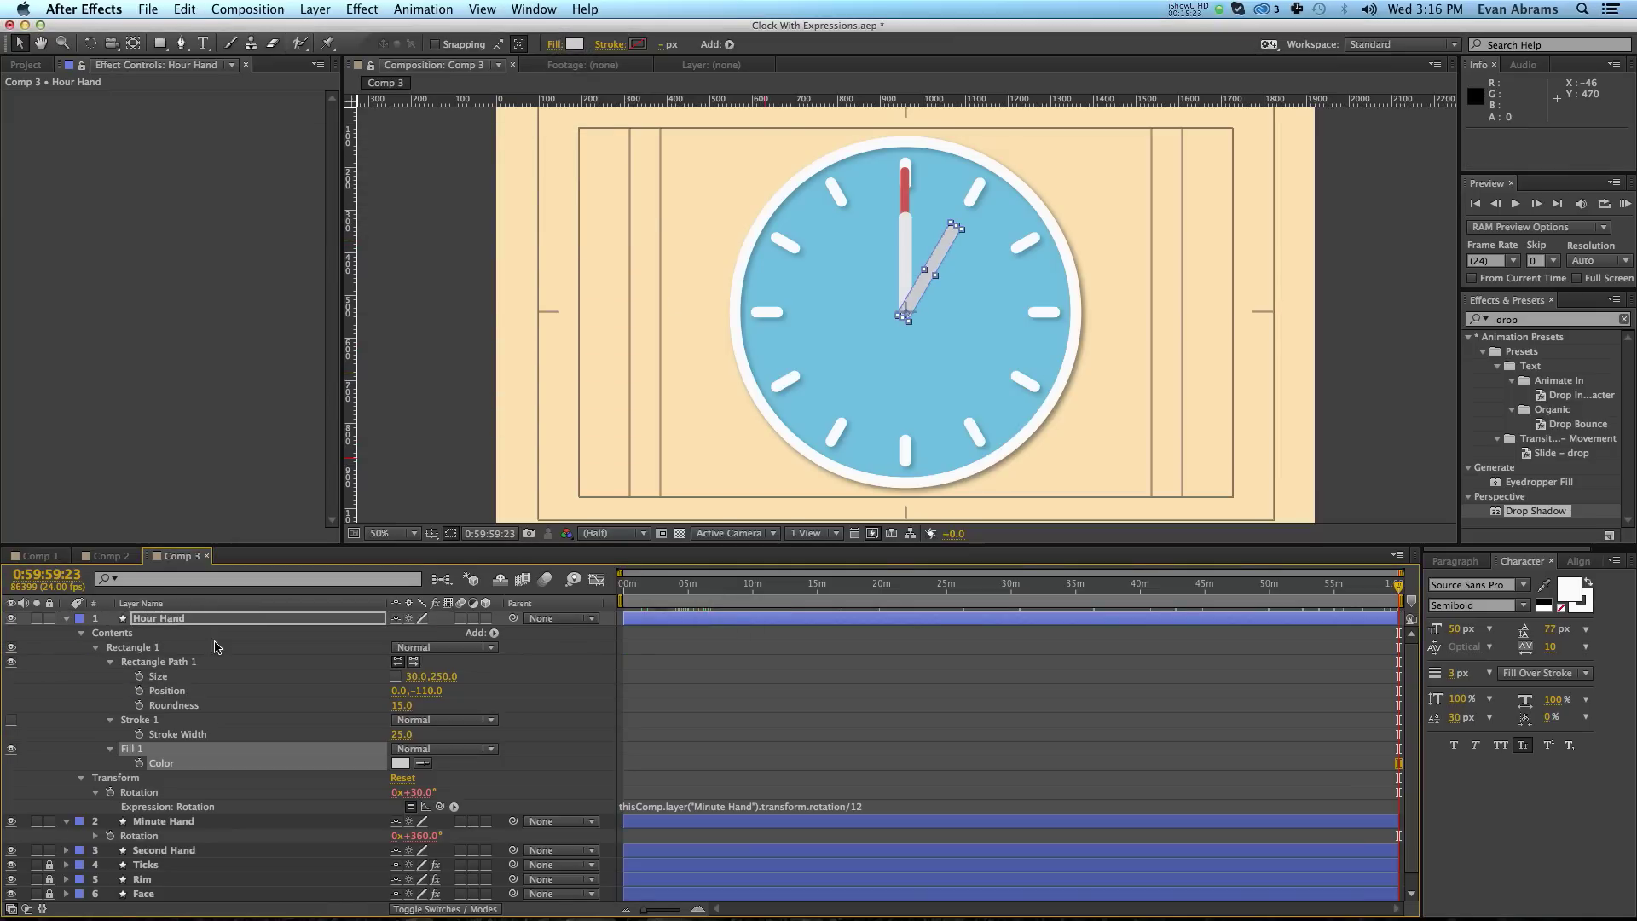
click(418, 677)
text(40)
key(Tab)
text(0)
key(Return)
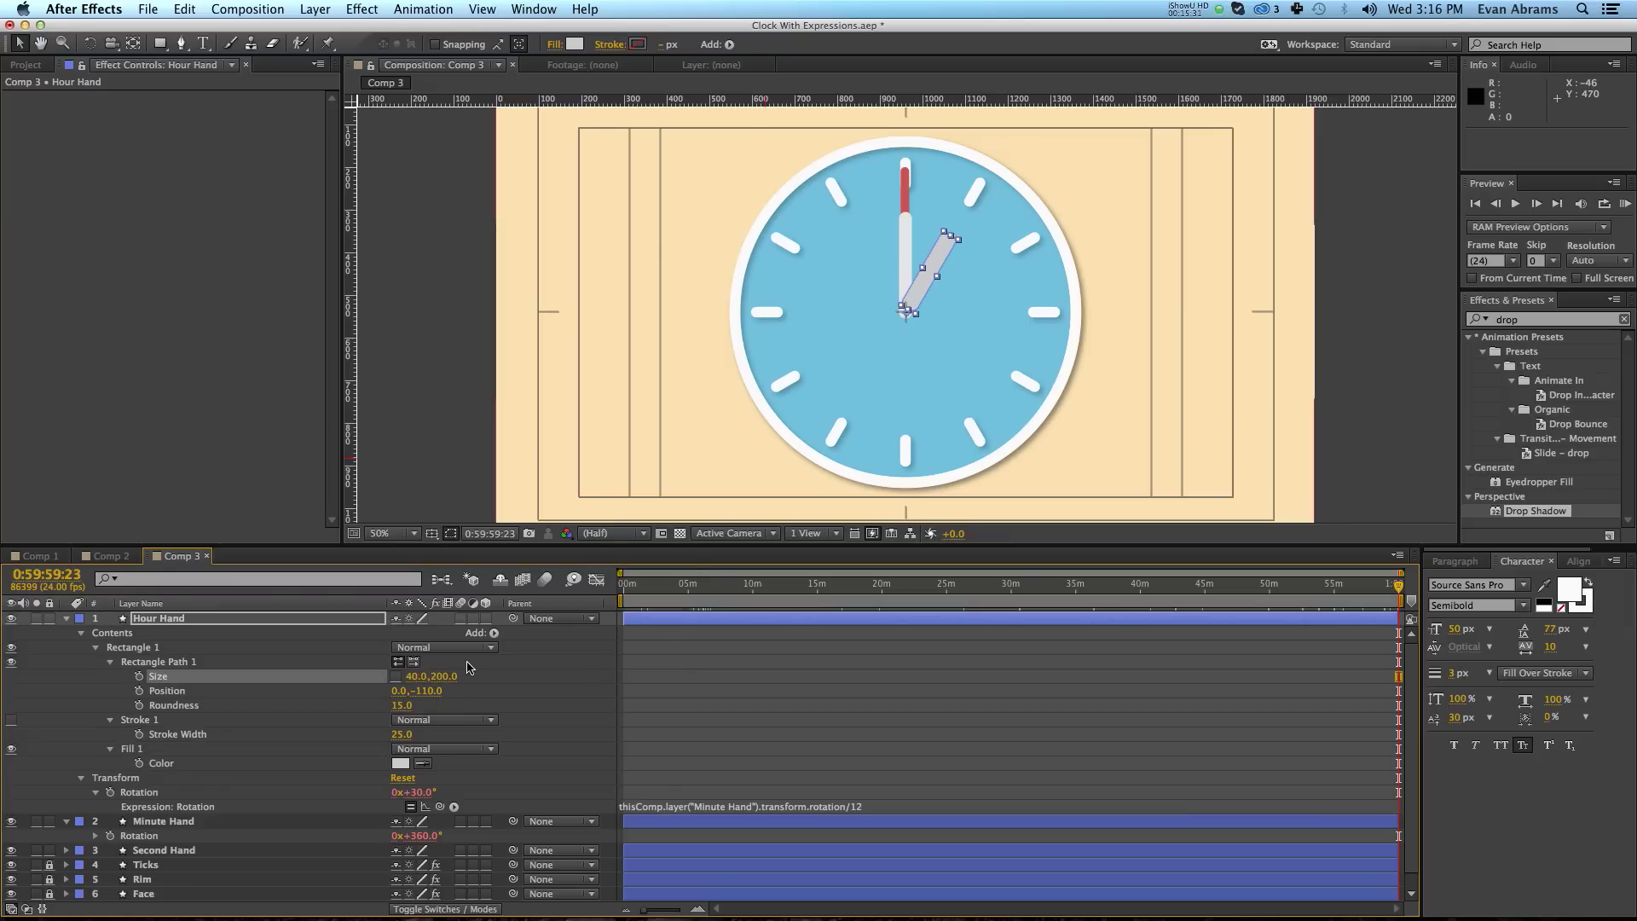
click(431, 691)
key(Tab)
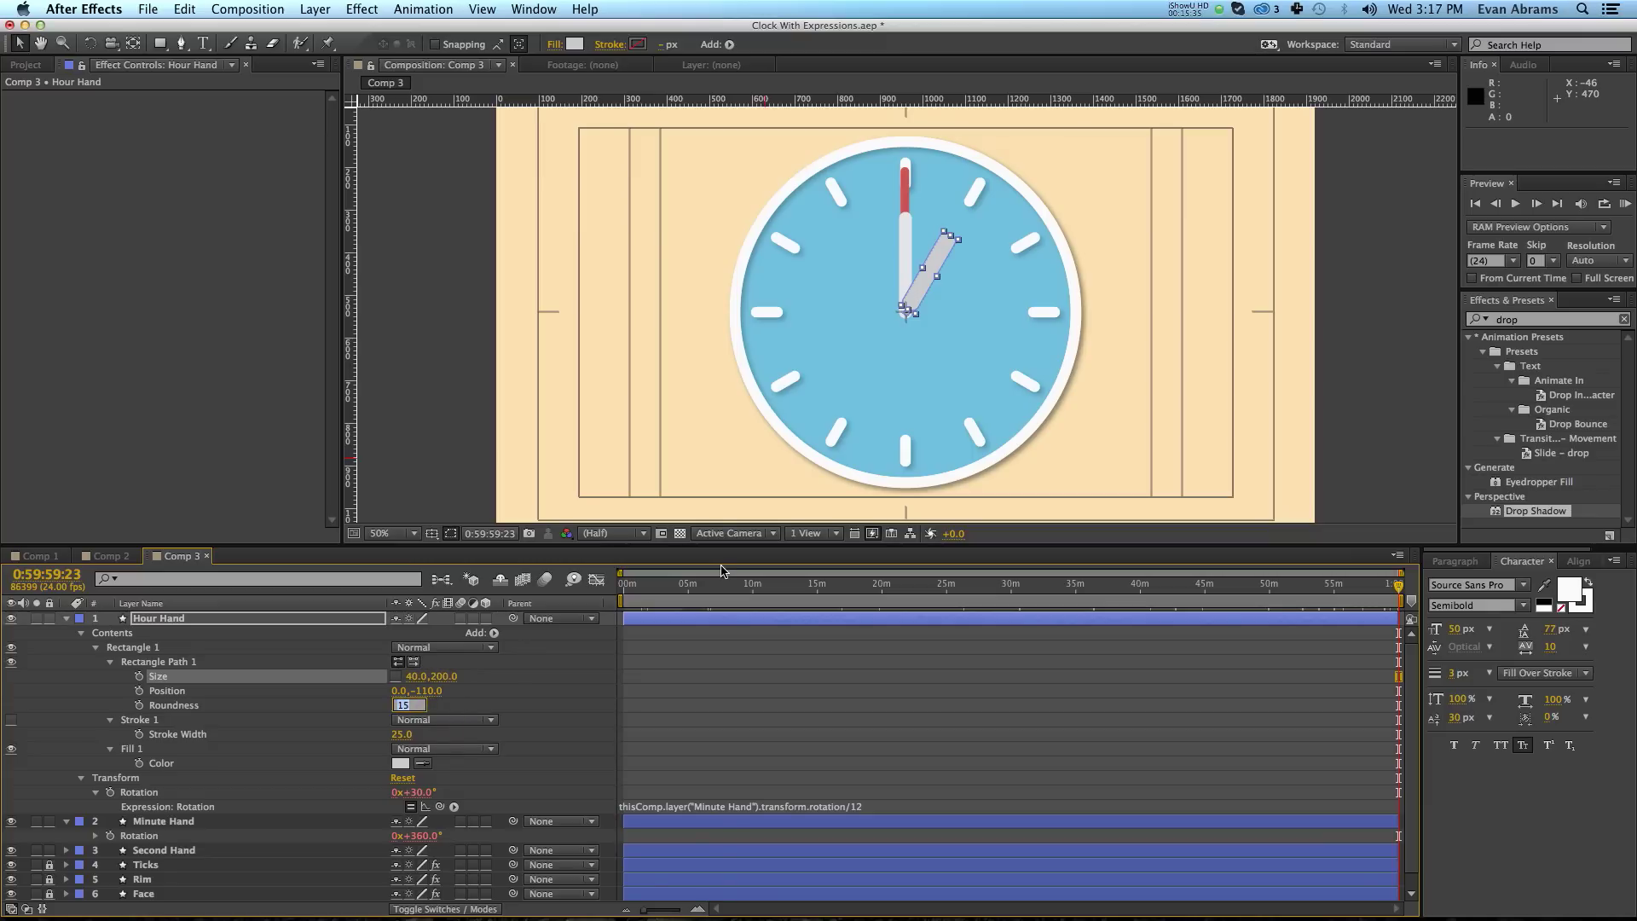
text(20)
key(shift+Tab)
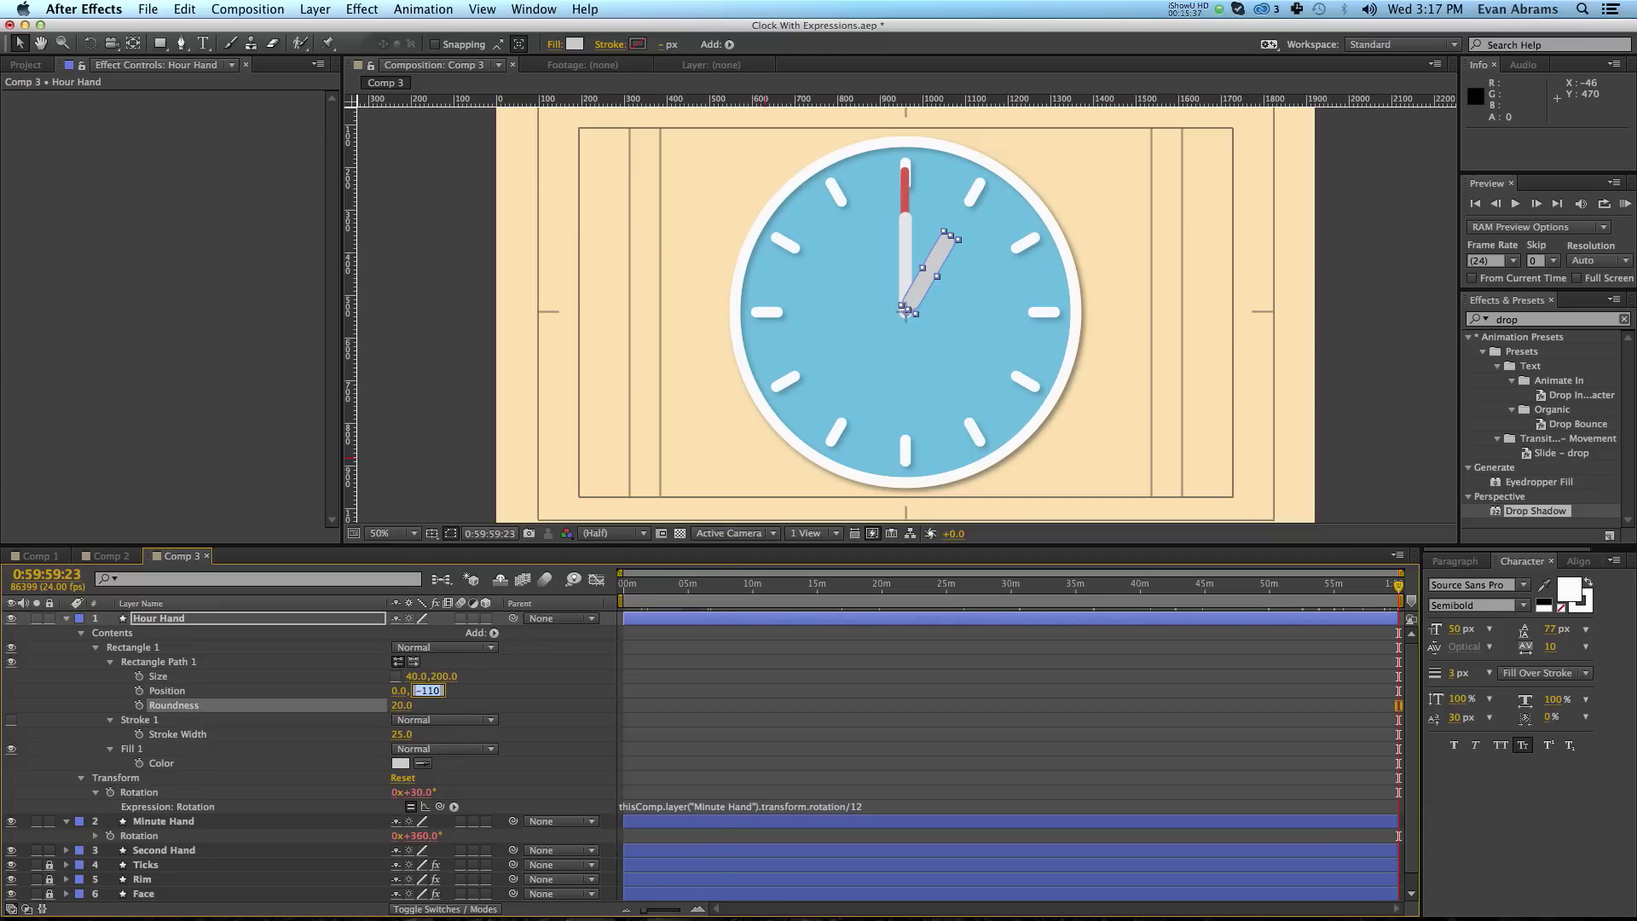
text(-)
text(20)
key(Return)
Move the current time to about 53 minutes.
click(1139, 683)
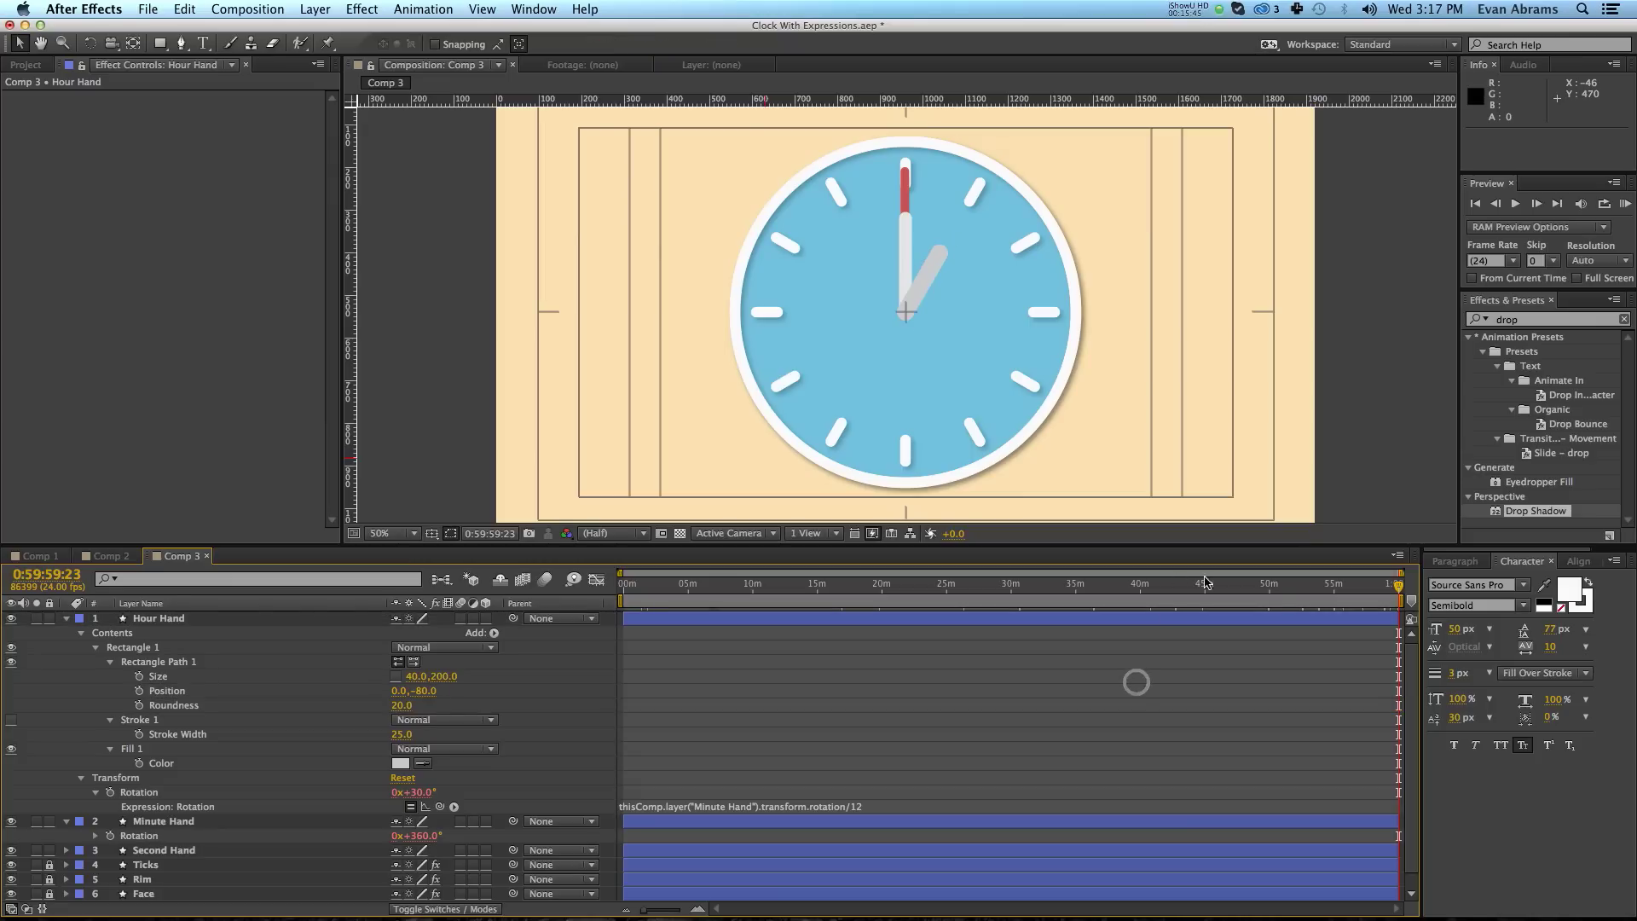
mouse_move(1281, 592)
mouse_down()
mouse_move(1333, 594)
mouse_move(1309, 589)
mouse_up()
click(153, 630)
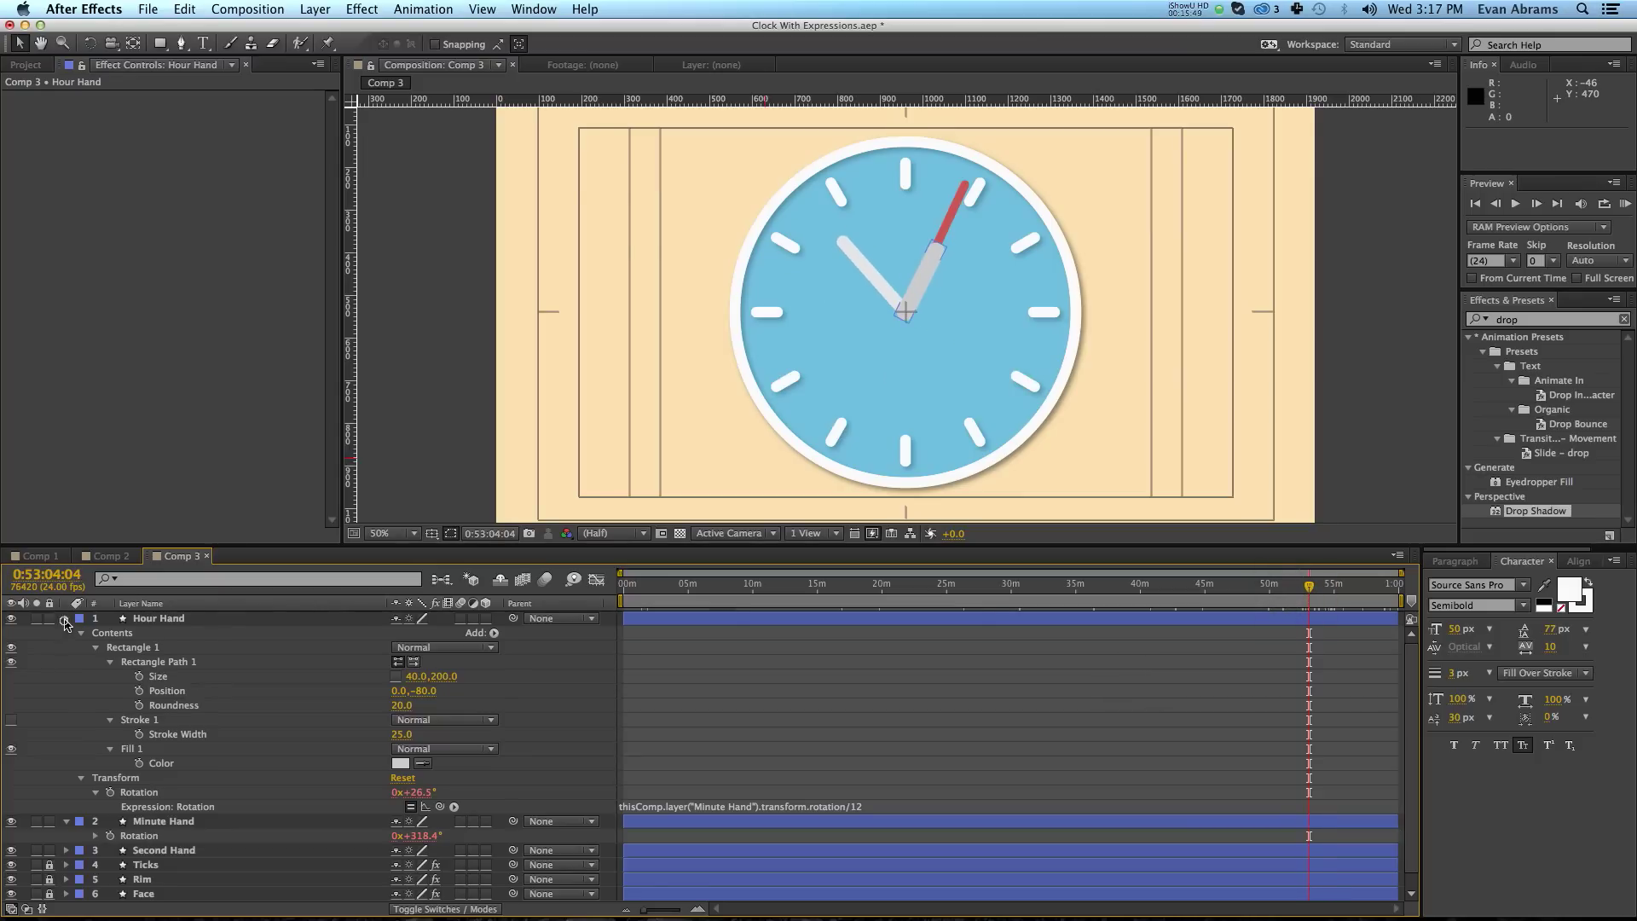
Reorder the layers: Second Hand on top, then Minute Hand, then Hour Hand.
click(66, 618)
click(66, 633)
click(179, 635)
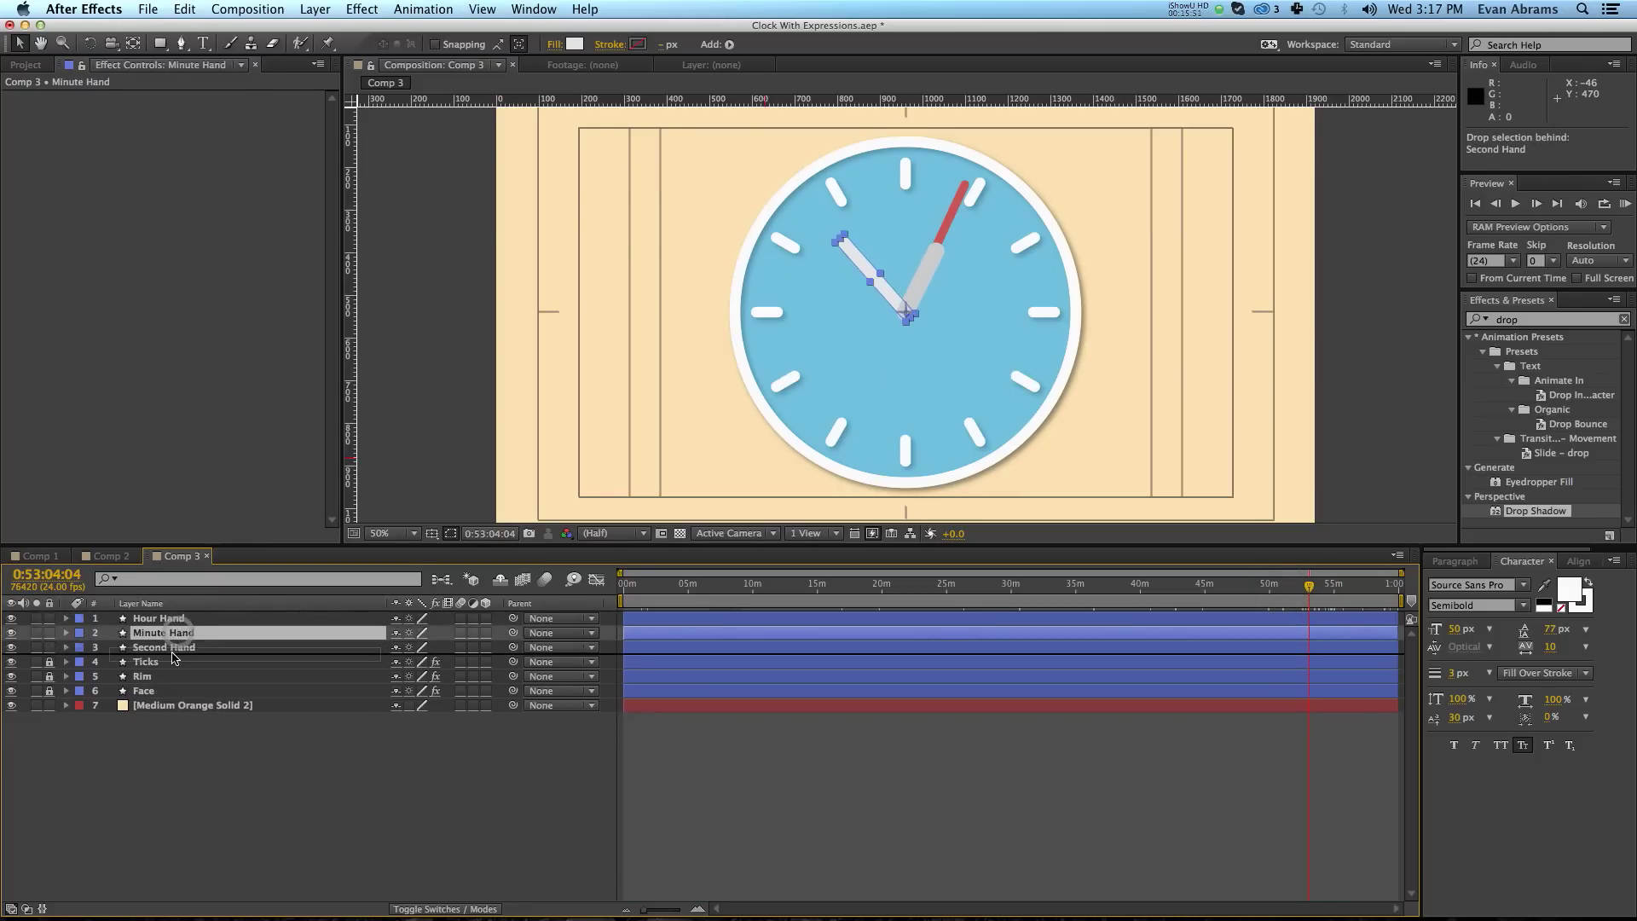
drag(178, 651, 162, 655)
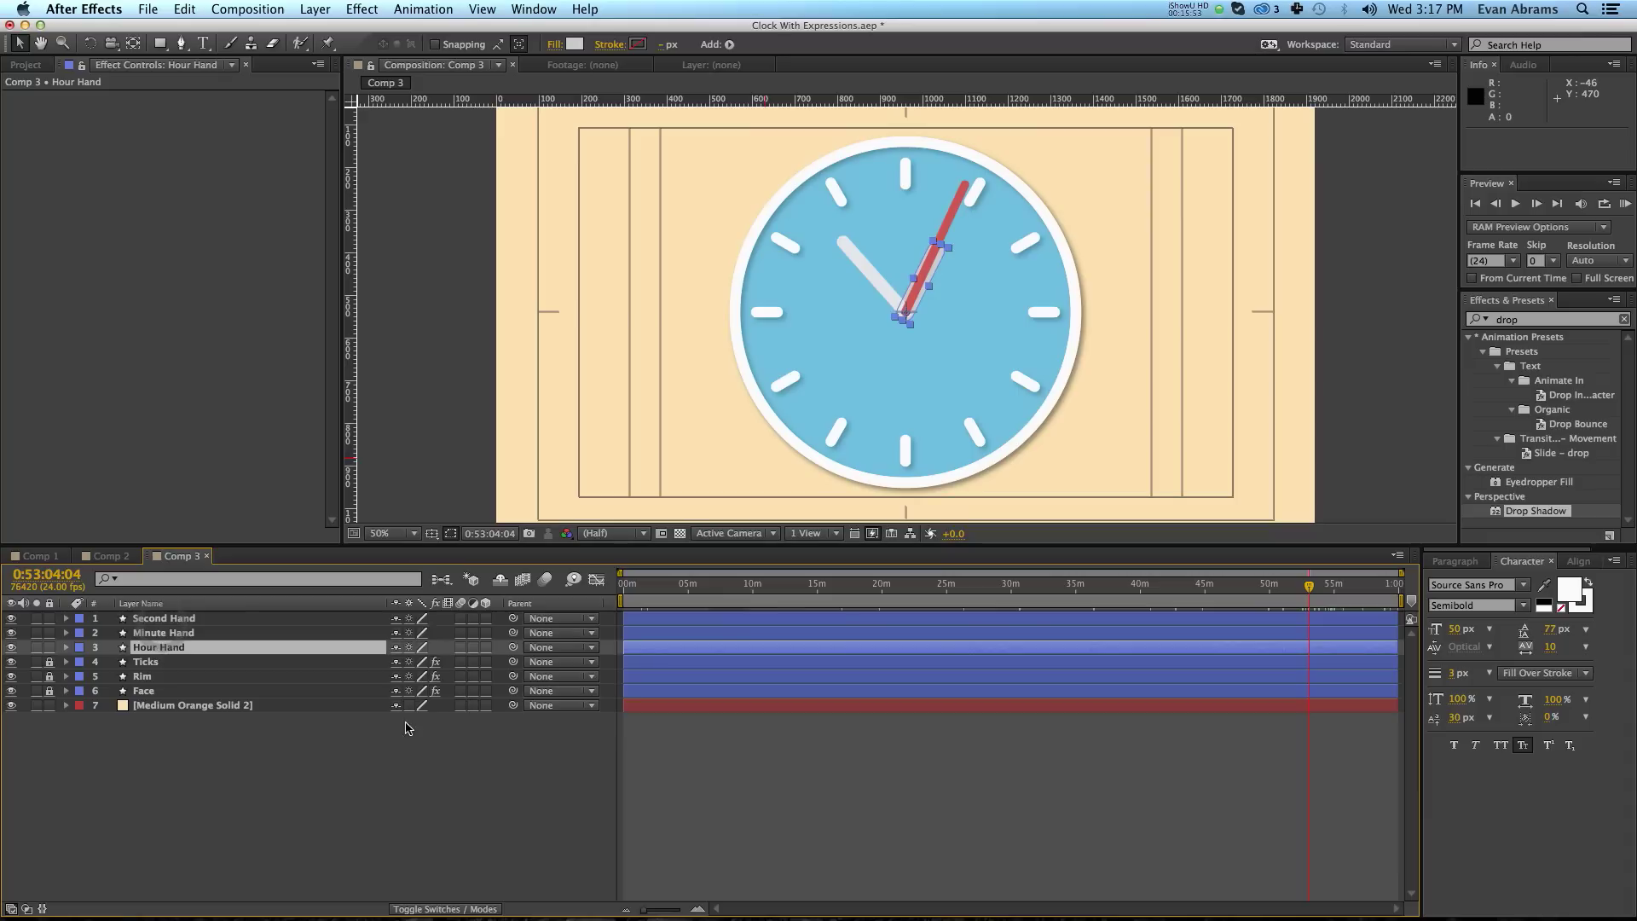
click(567, 793)
Preview and scrub the timeline to watch all three hands sweep together.
drag(1141, 601, 1011, 606)
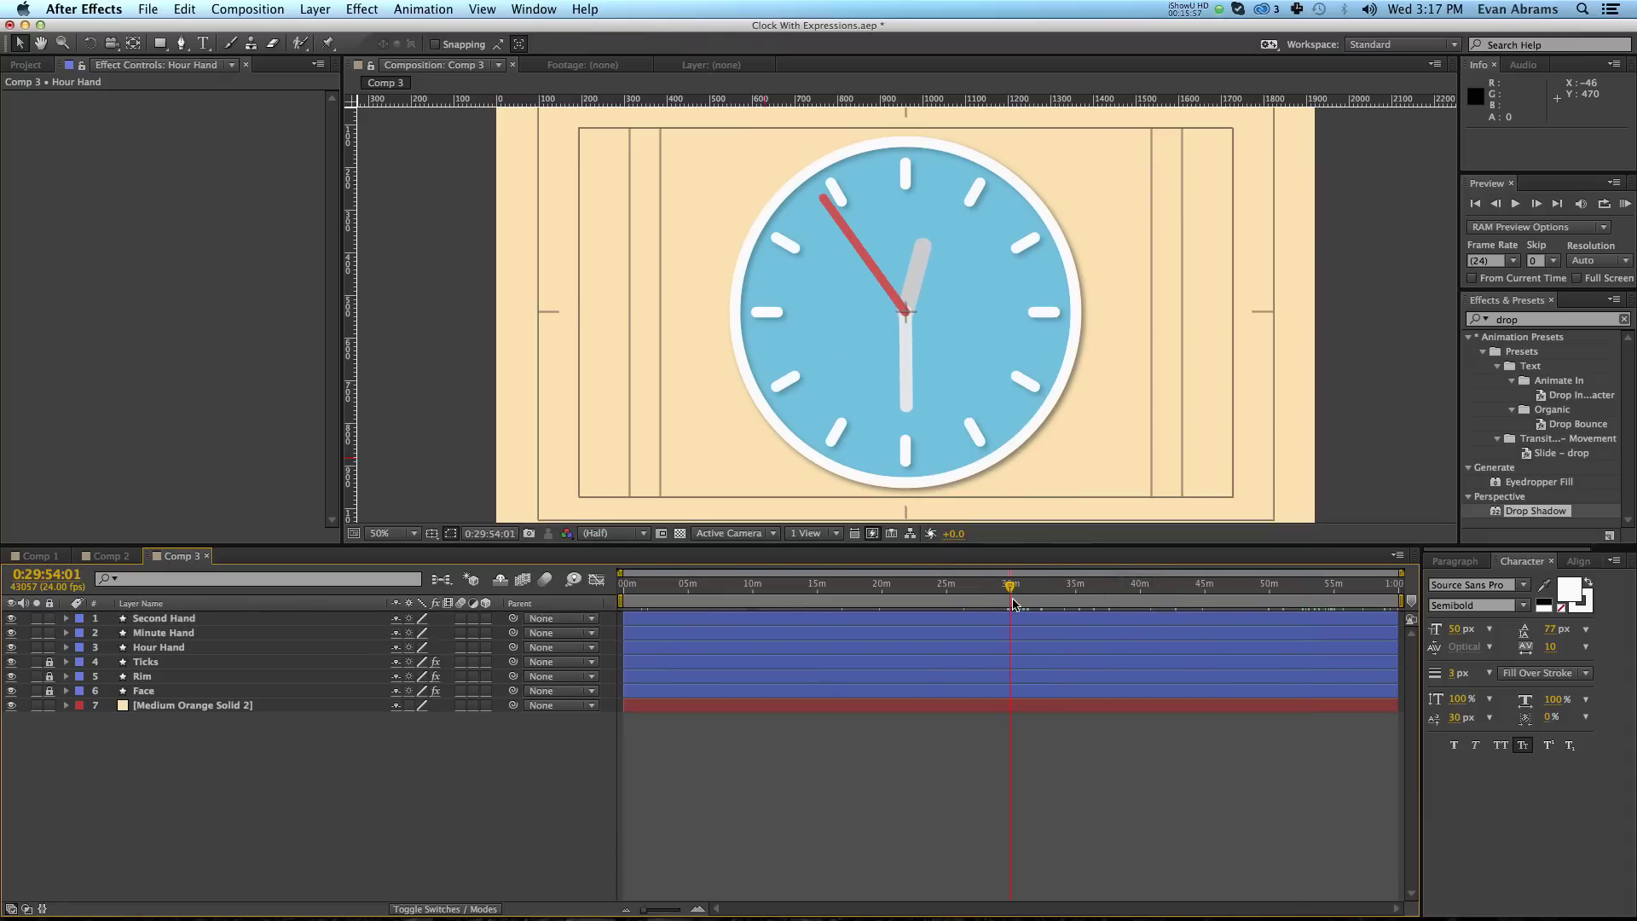
key(space)
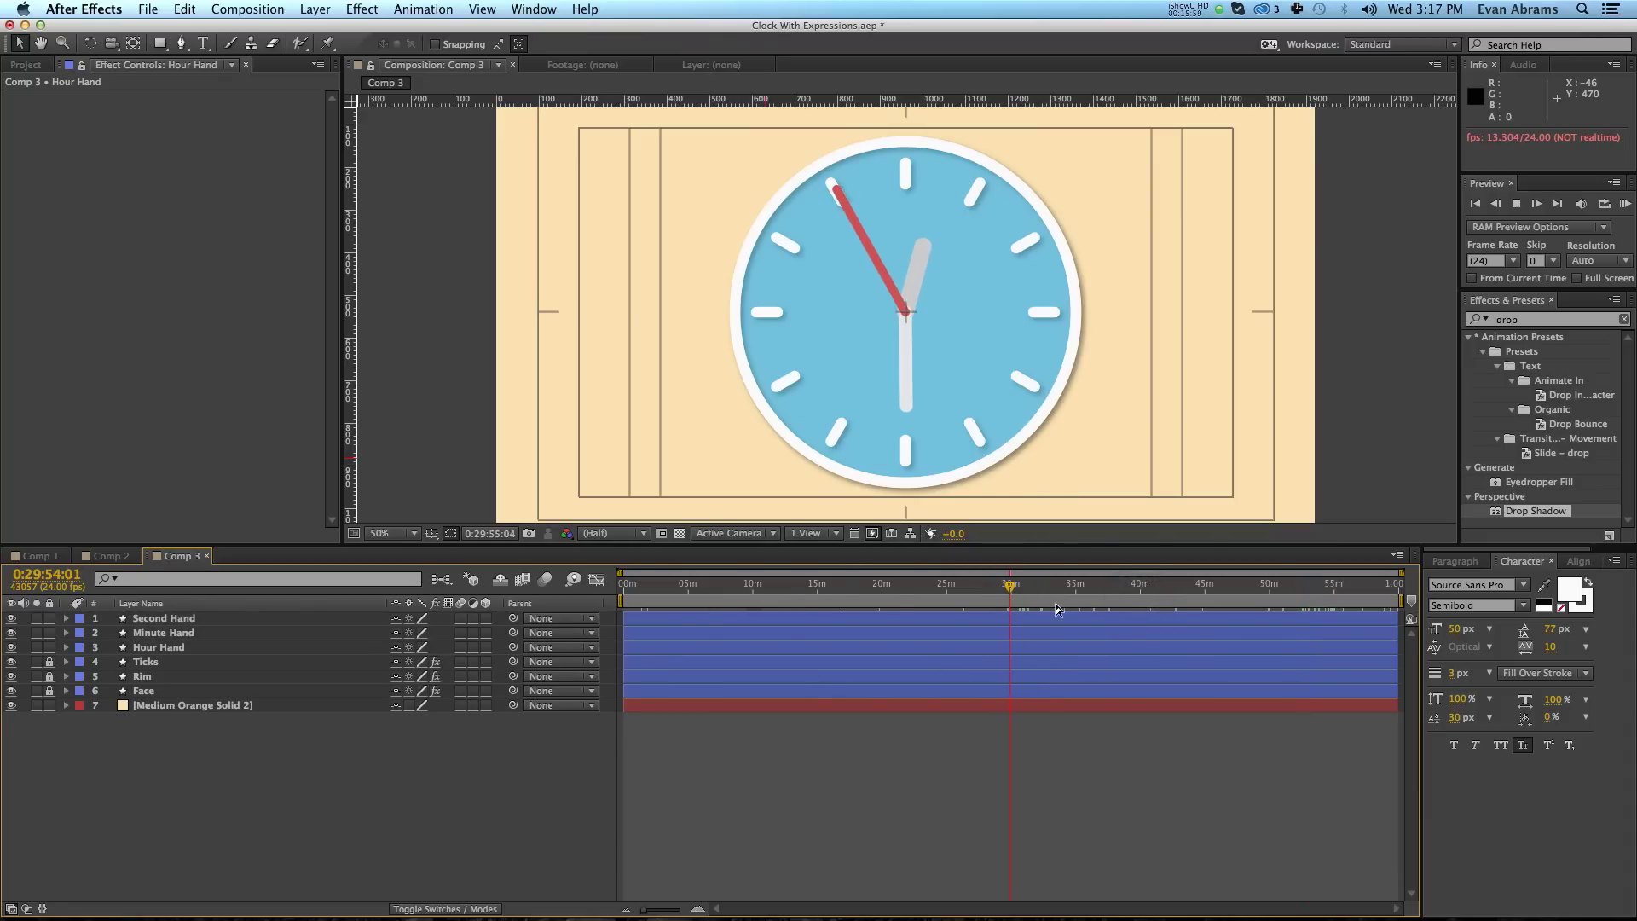
key(space)
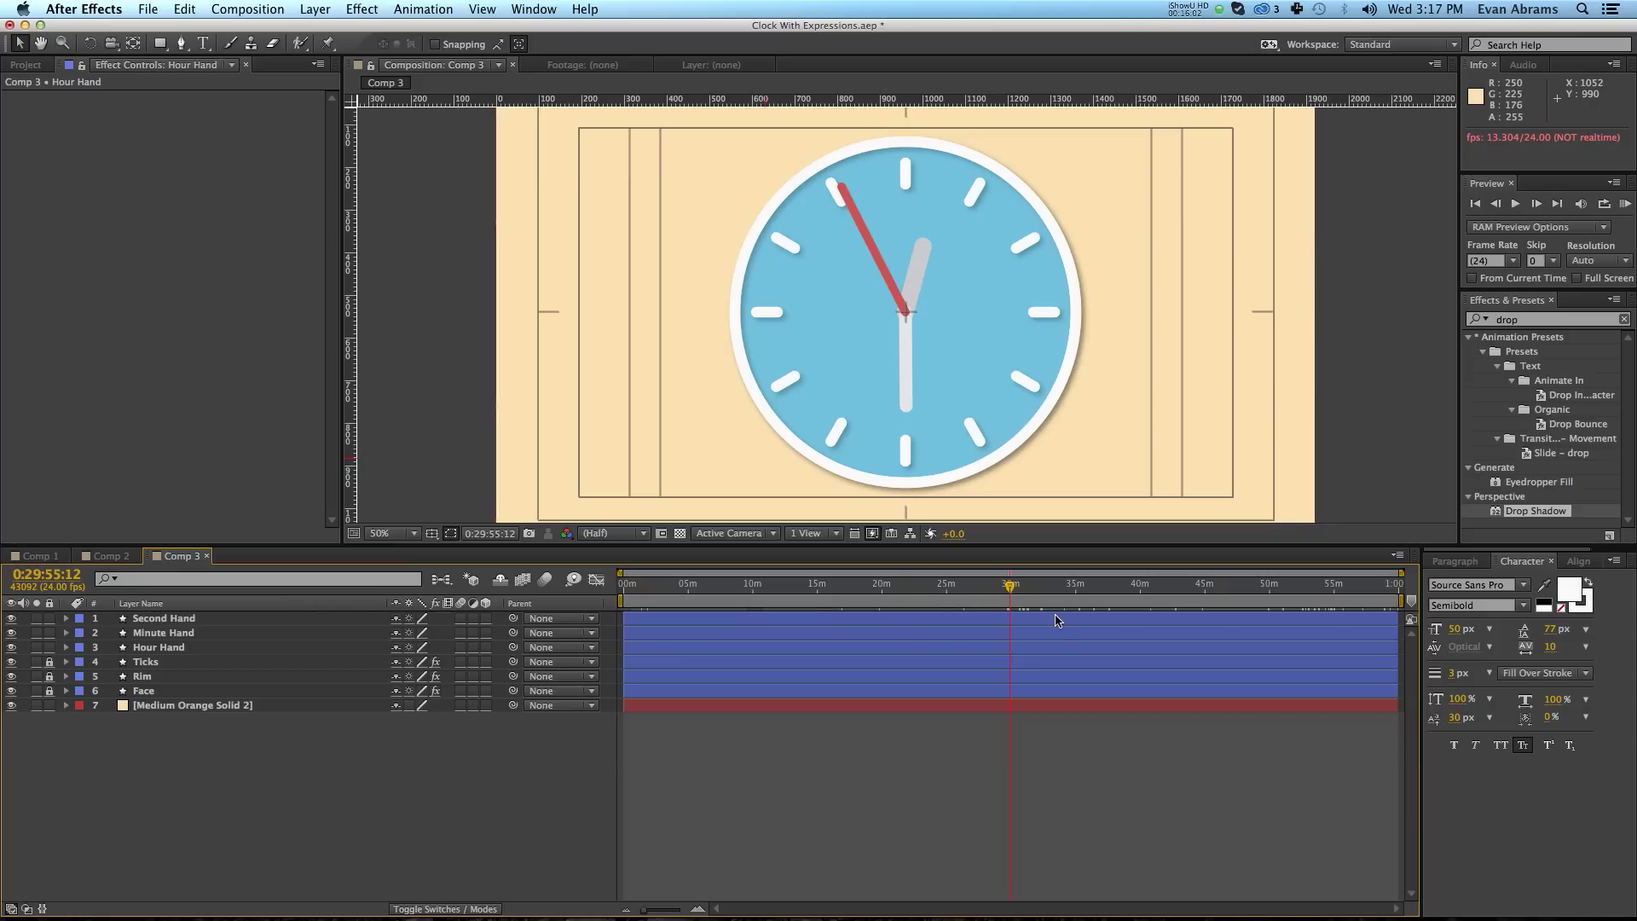
key(Home)
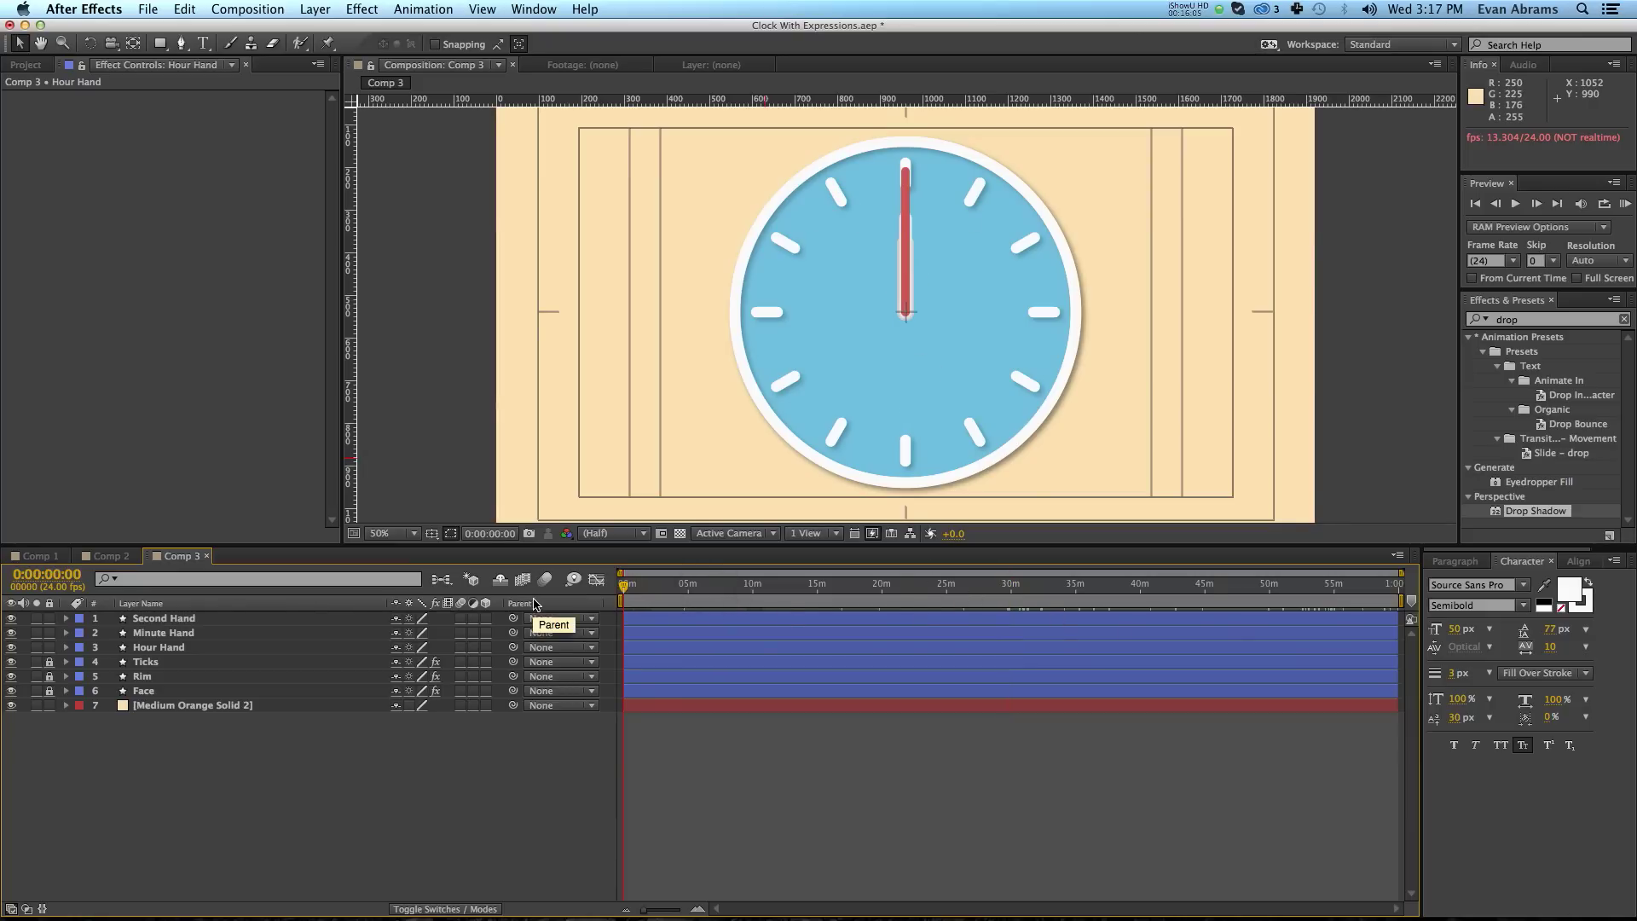
drag(635, 585, 1009, 602)
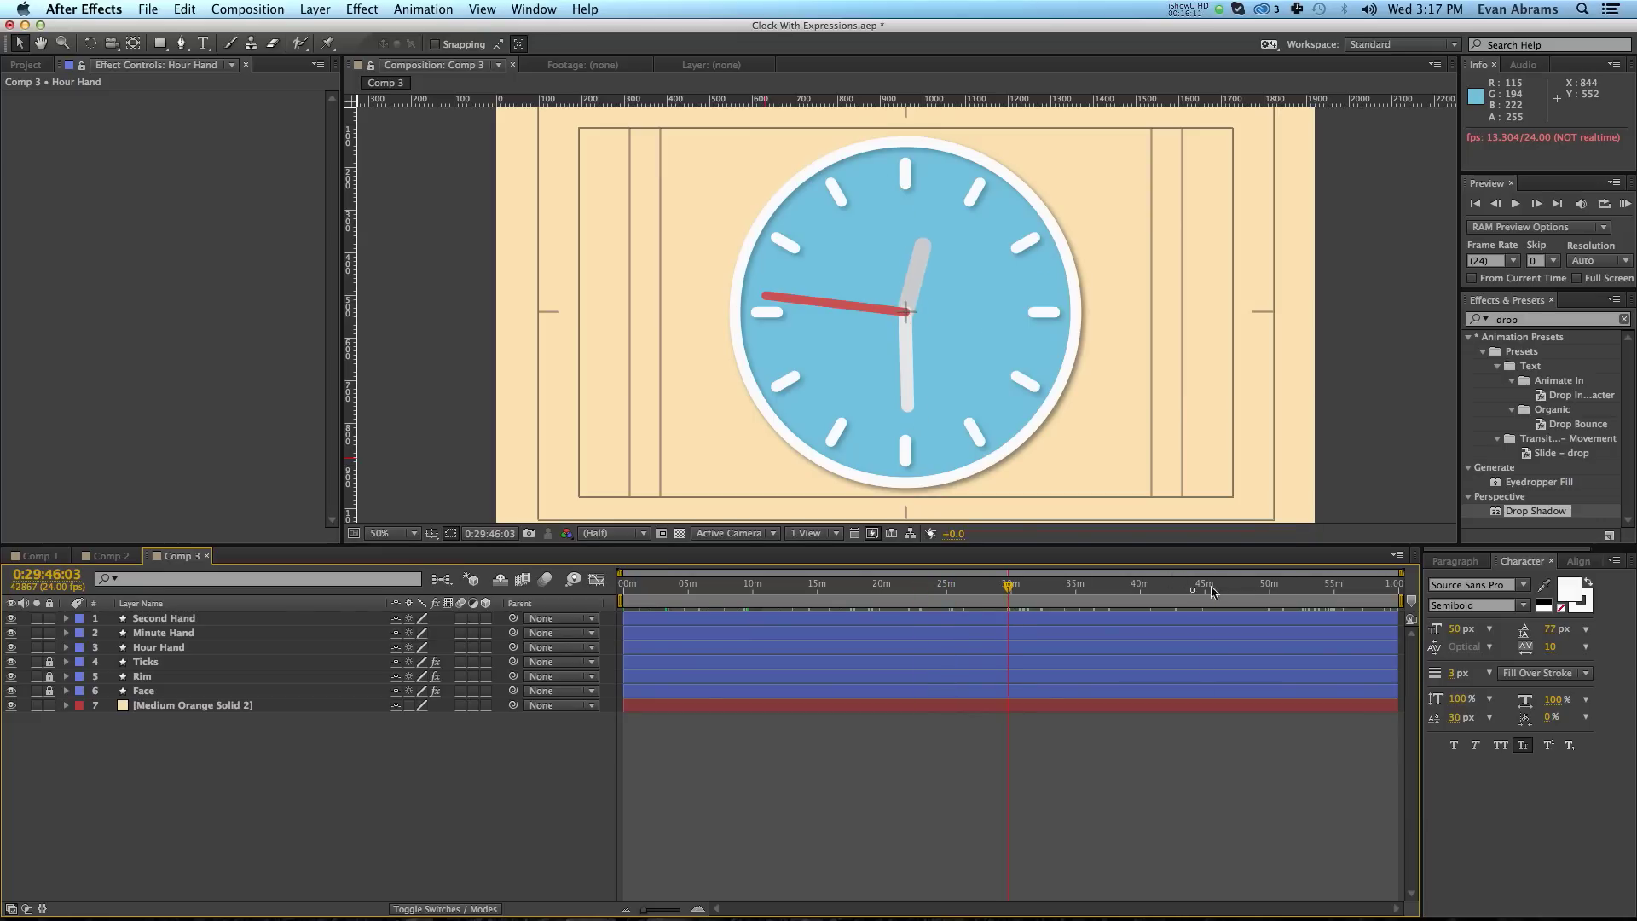
drag(1300, 586, 1030, 586)
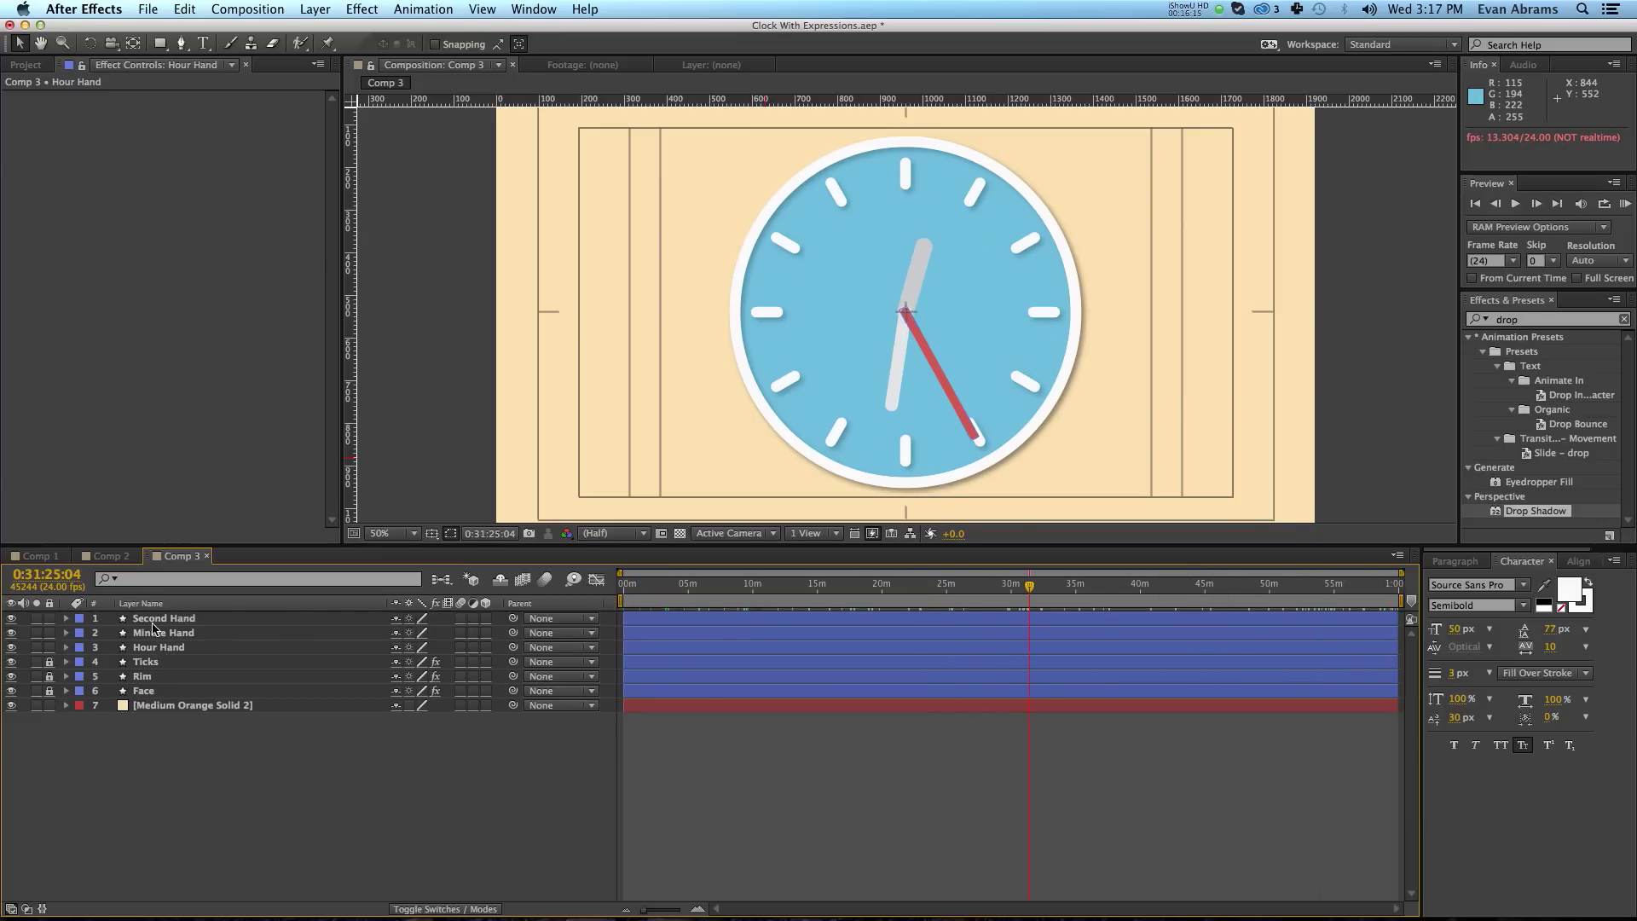
Prepend 'value+' to the Second Hand rotation expression so it keeps its starting angle.
click(175, 621)
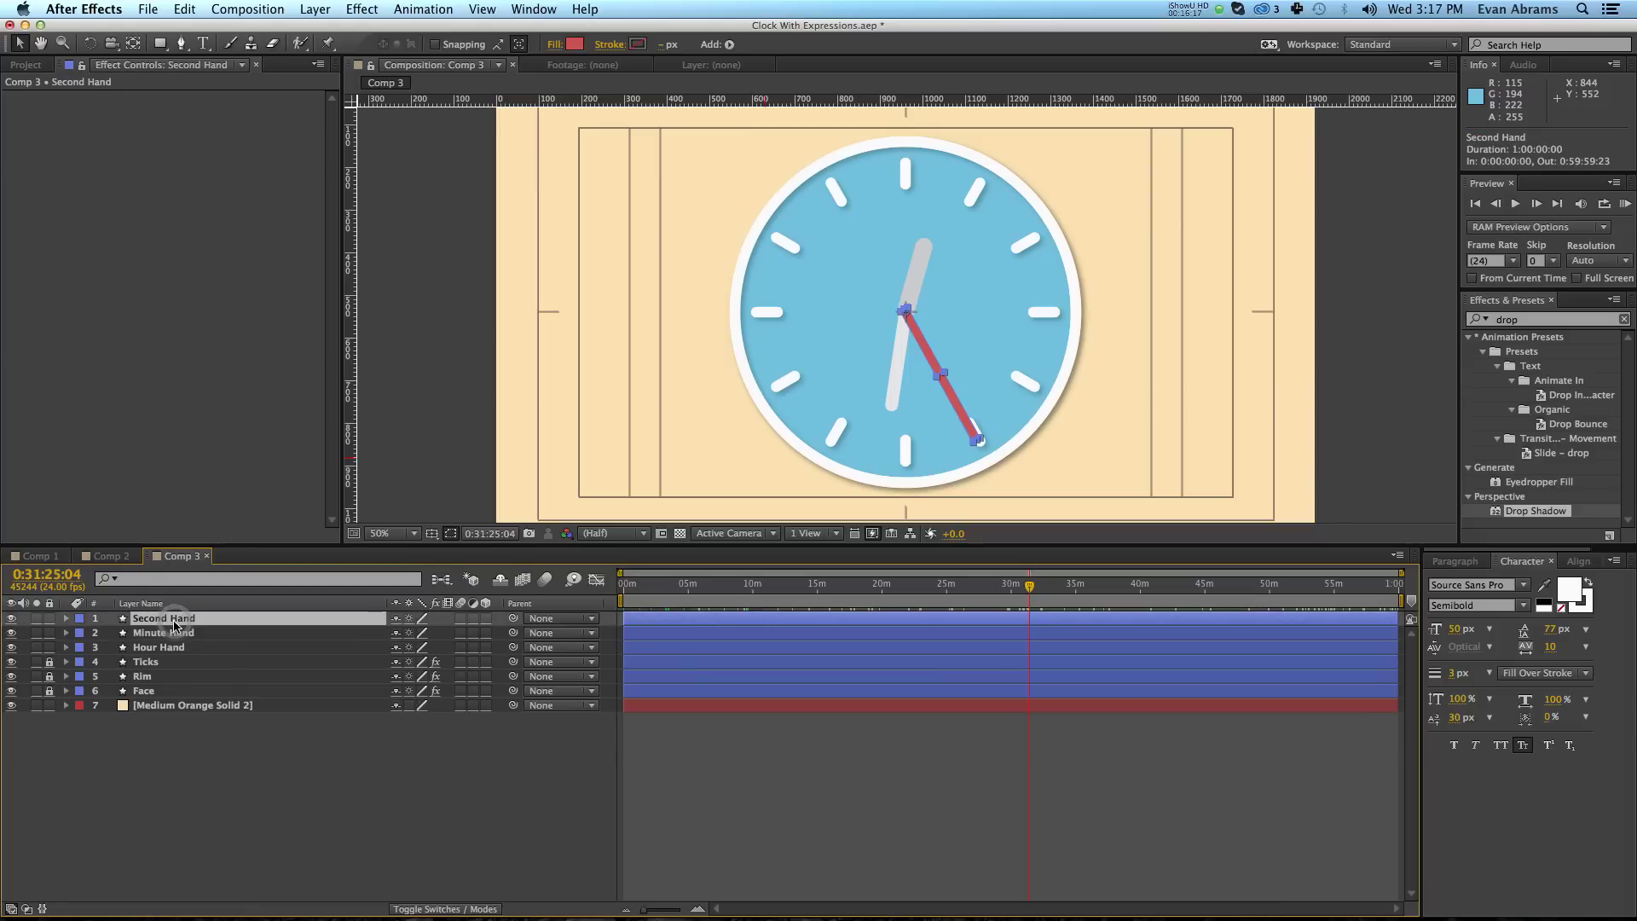
key(r)
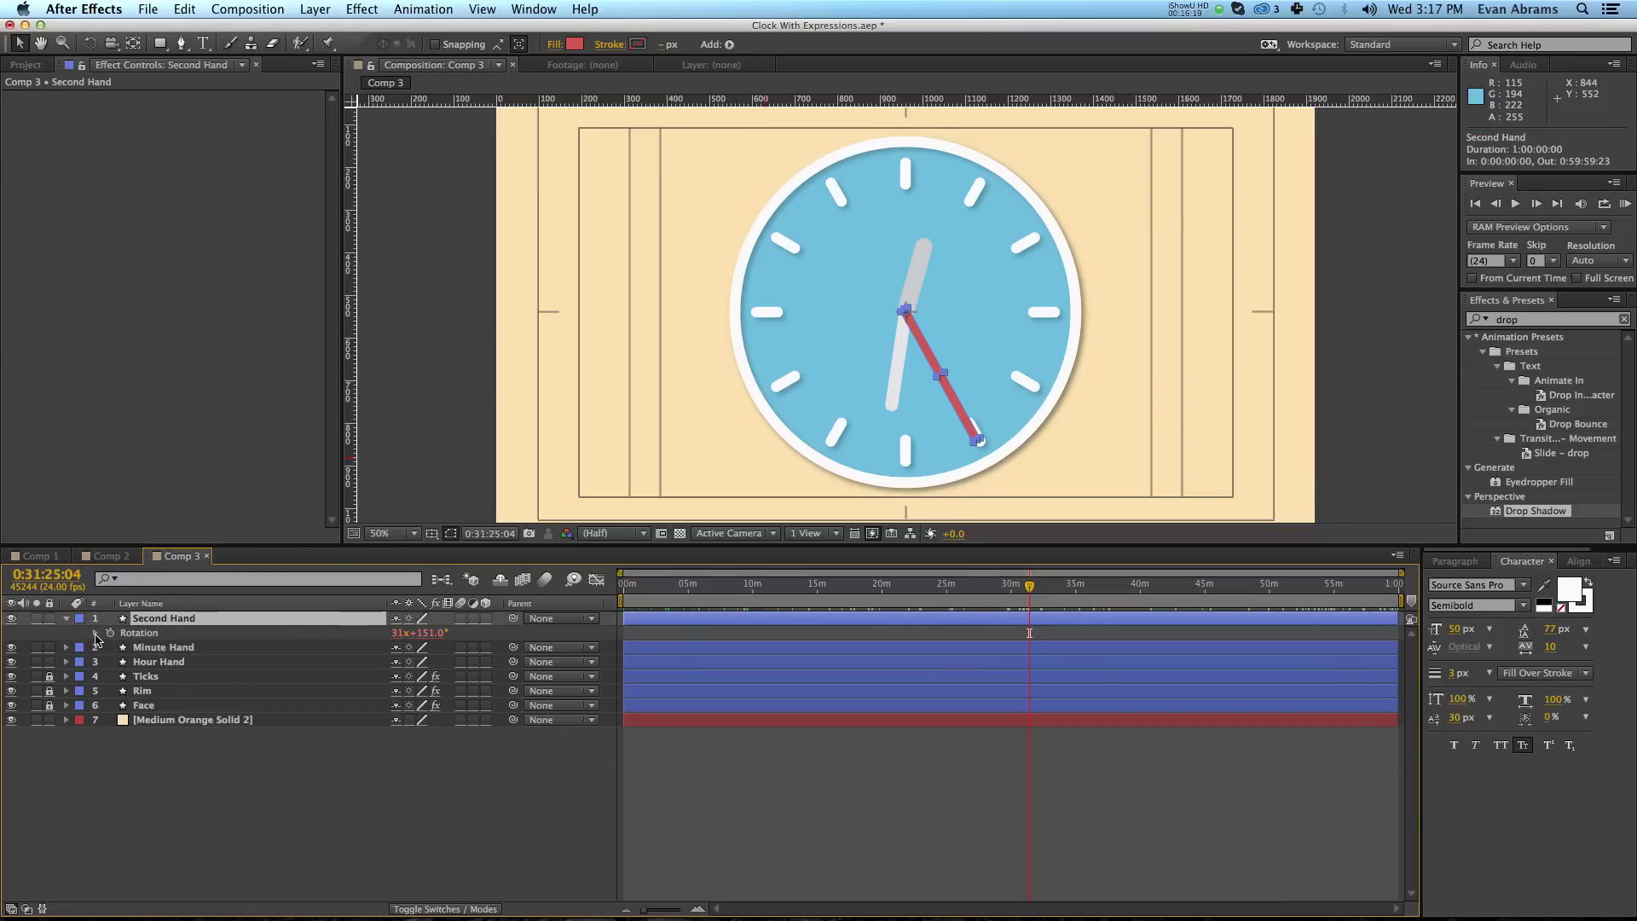
alt+click(110, 633)
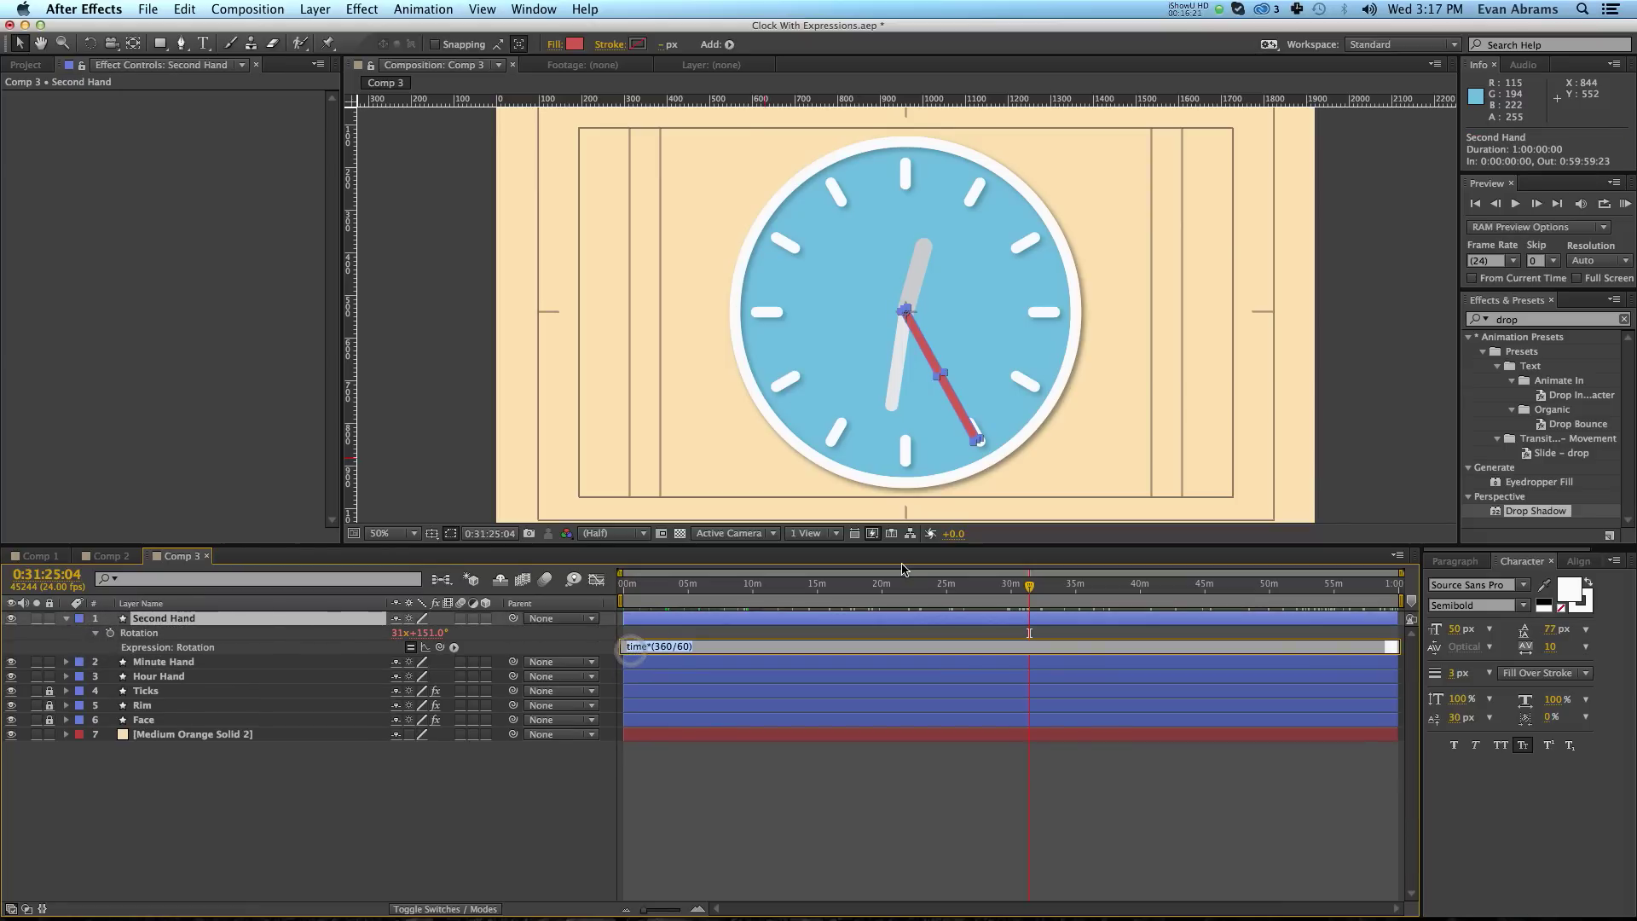
text(value)
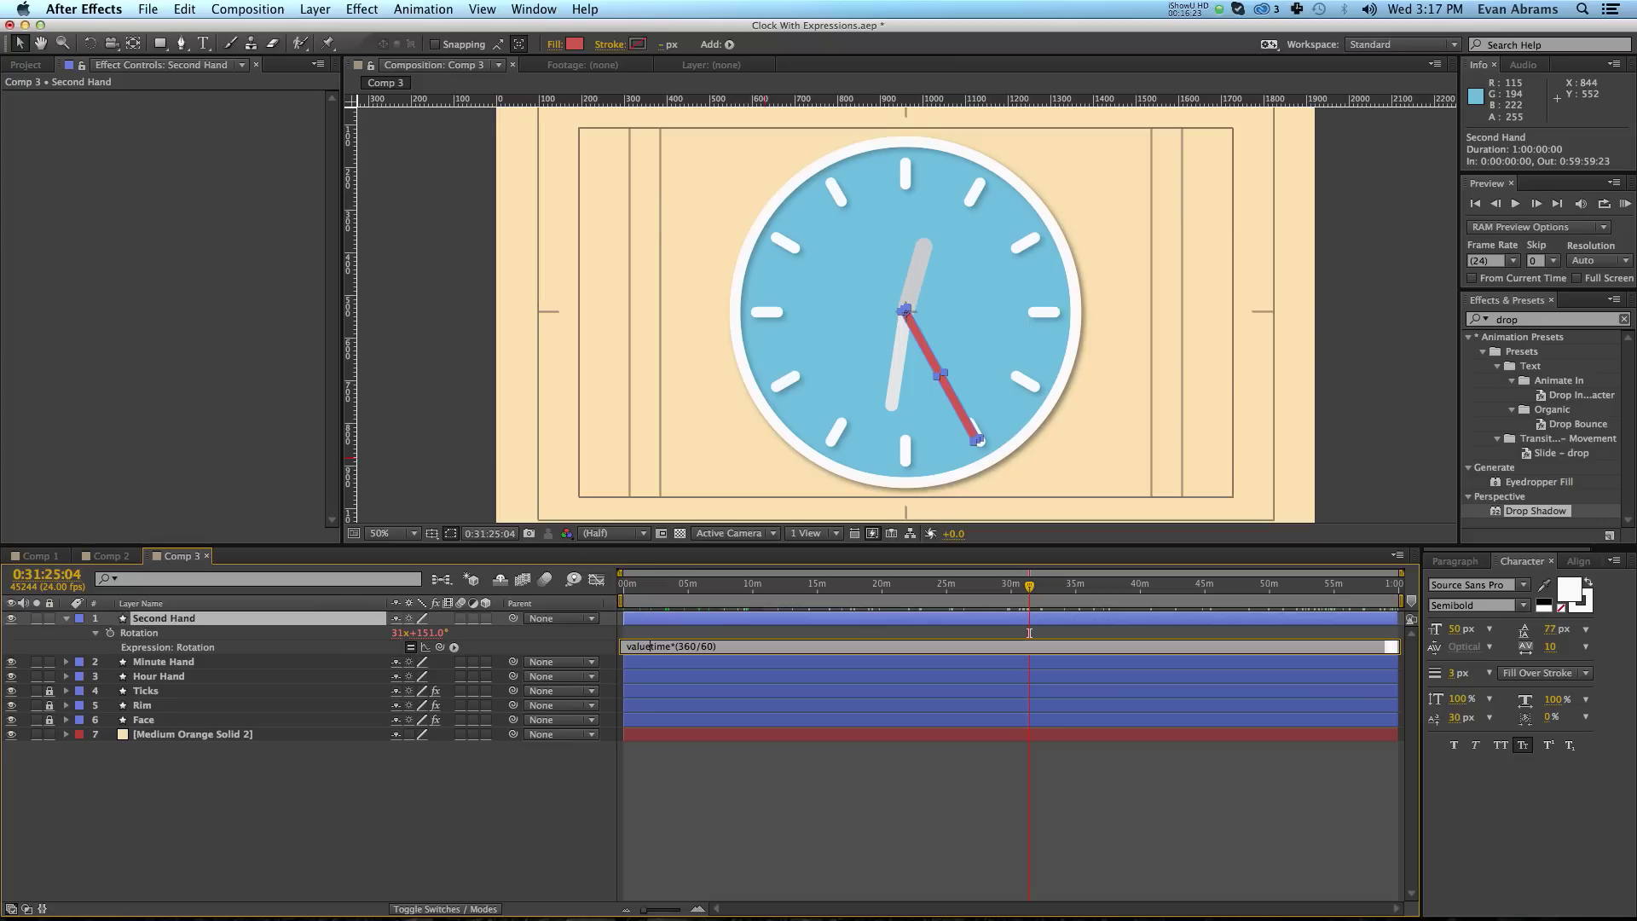
text(+)
click(1029, 633)
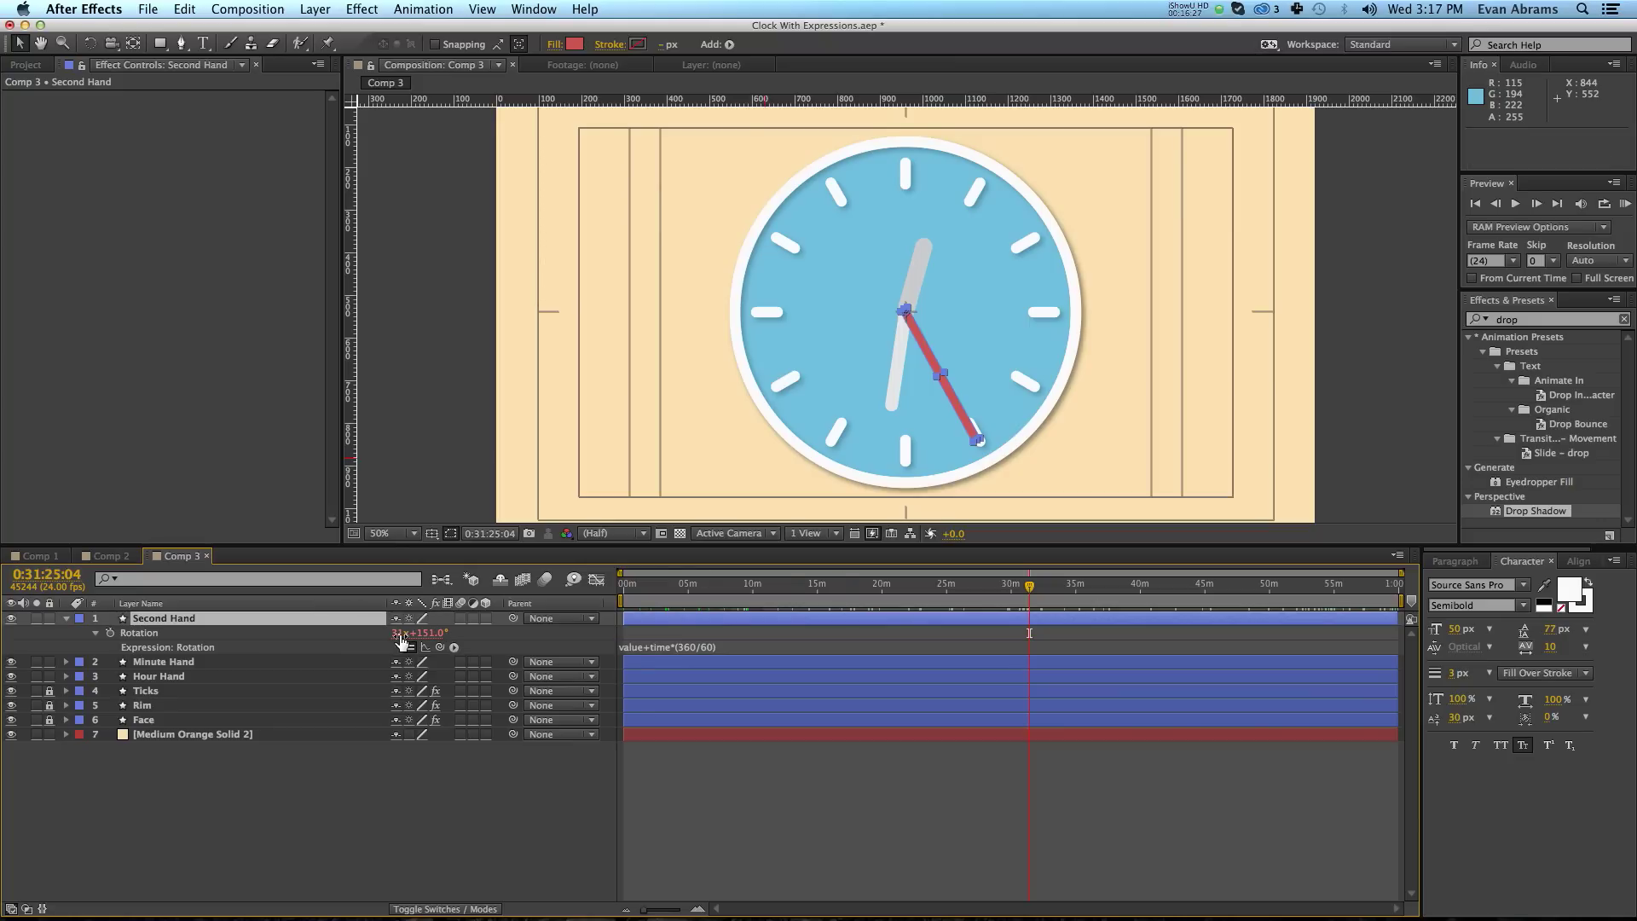
Scrub the second hand's rotation value to test the offset, then undo the change.
click(398, 633)
drag(398, 633, 872, 646)
mouse_move(424, 633)
mouse_down()
mouse_move(793, 629)
mouse_move(602, 627)
mouse_up()
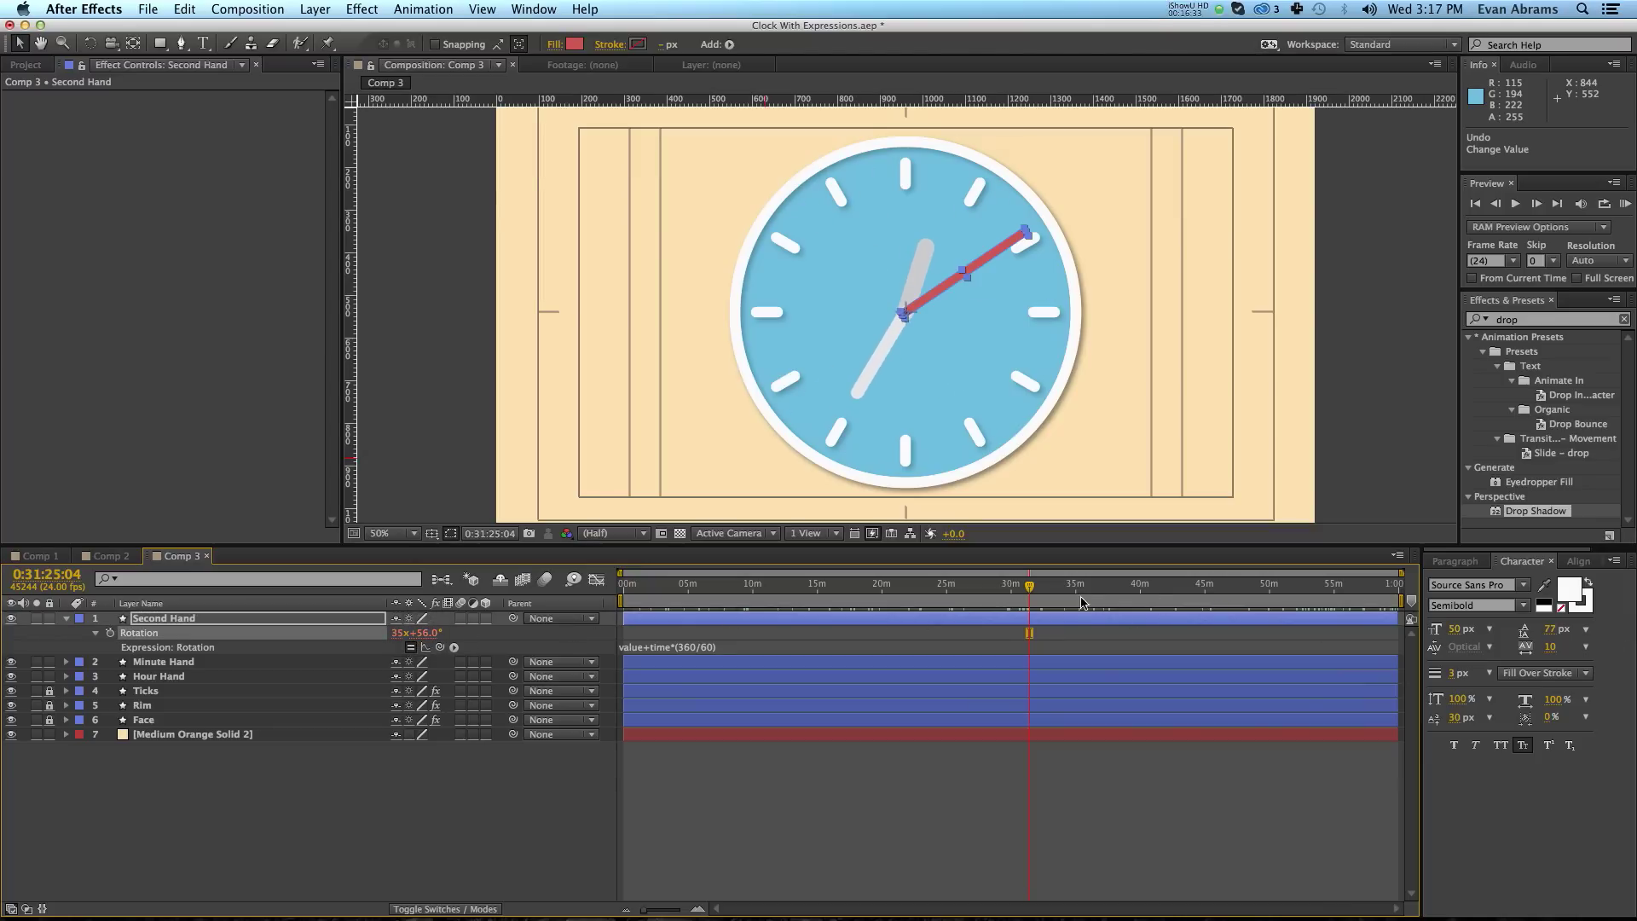
key(ctrl+z)
Multiply the rotation expression by 2 and preview the faster second hand.
click(735, 646)
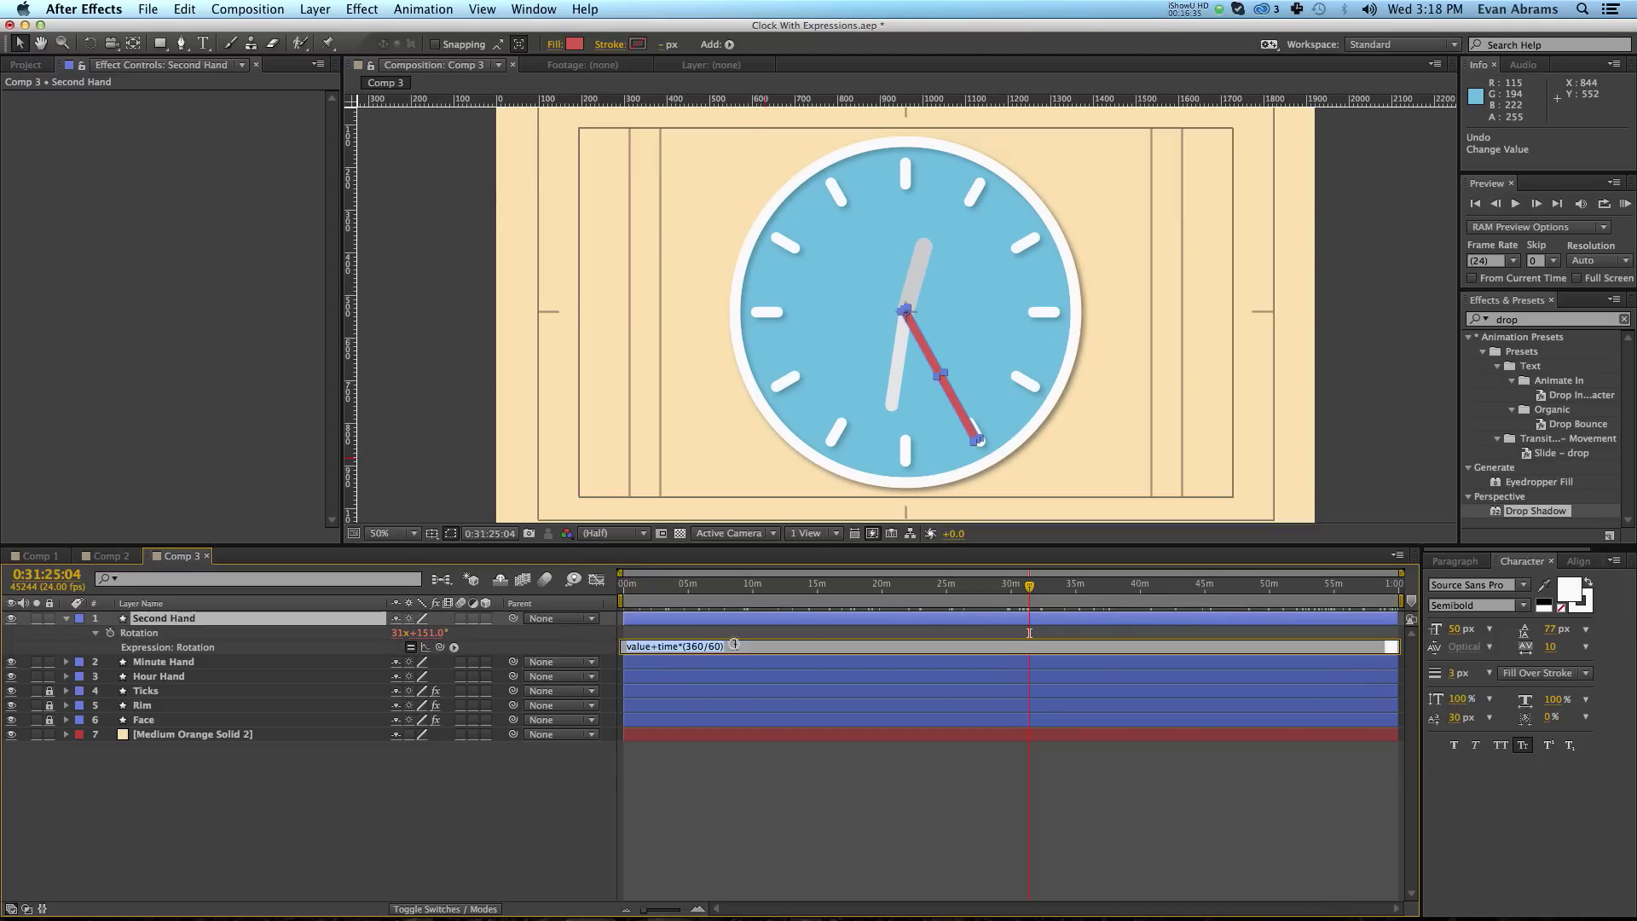
click(735, 647)
text(2)
click(1029, 633)
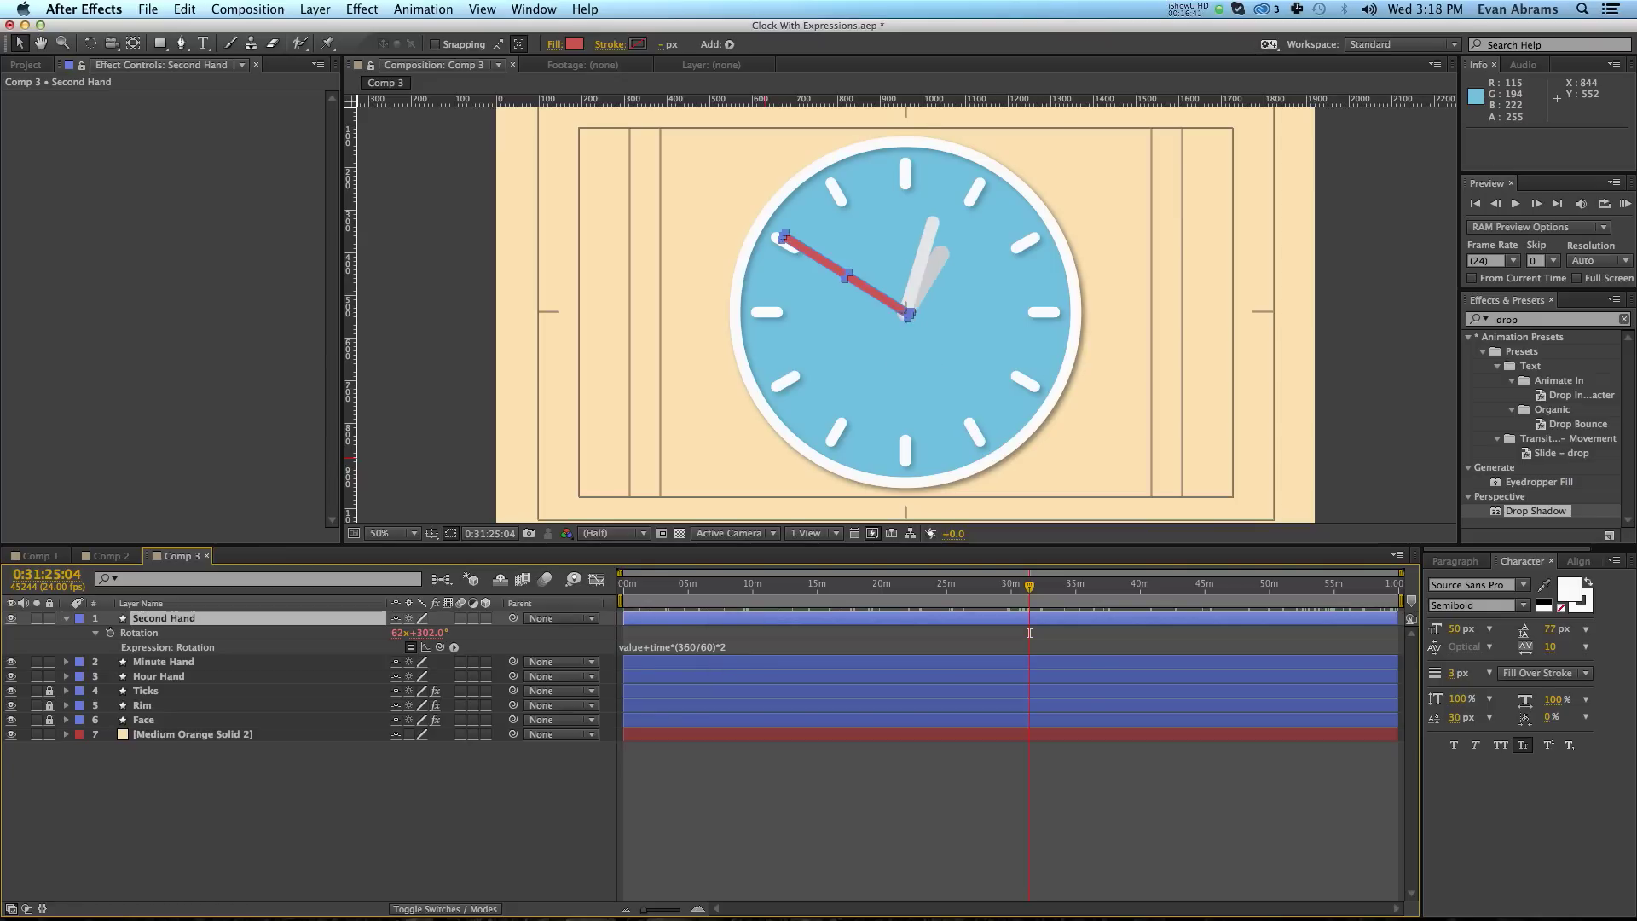
key(space)
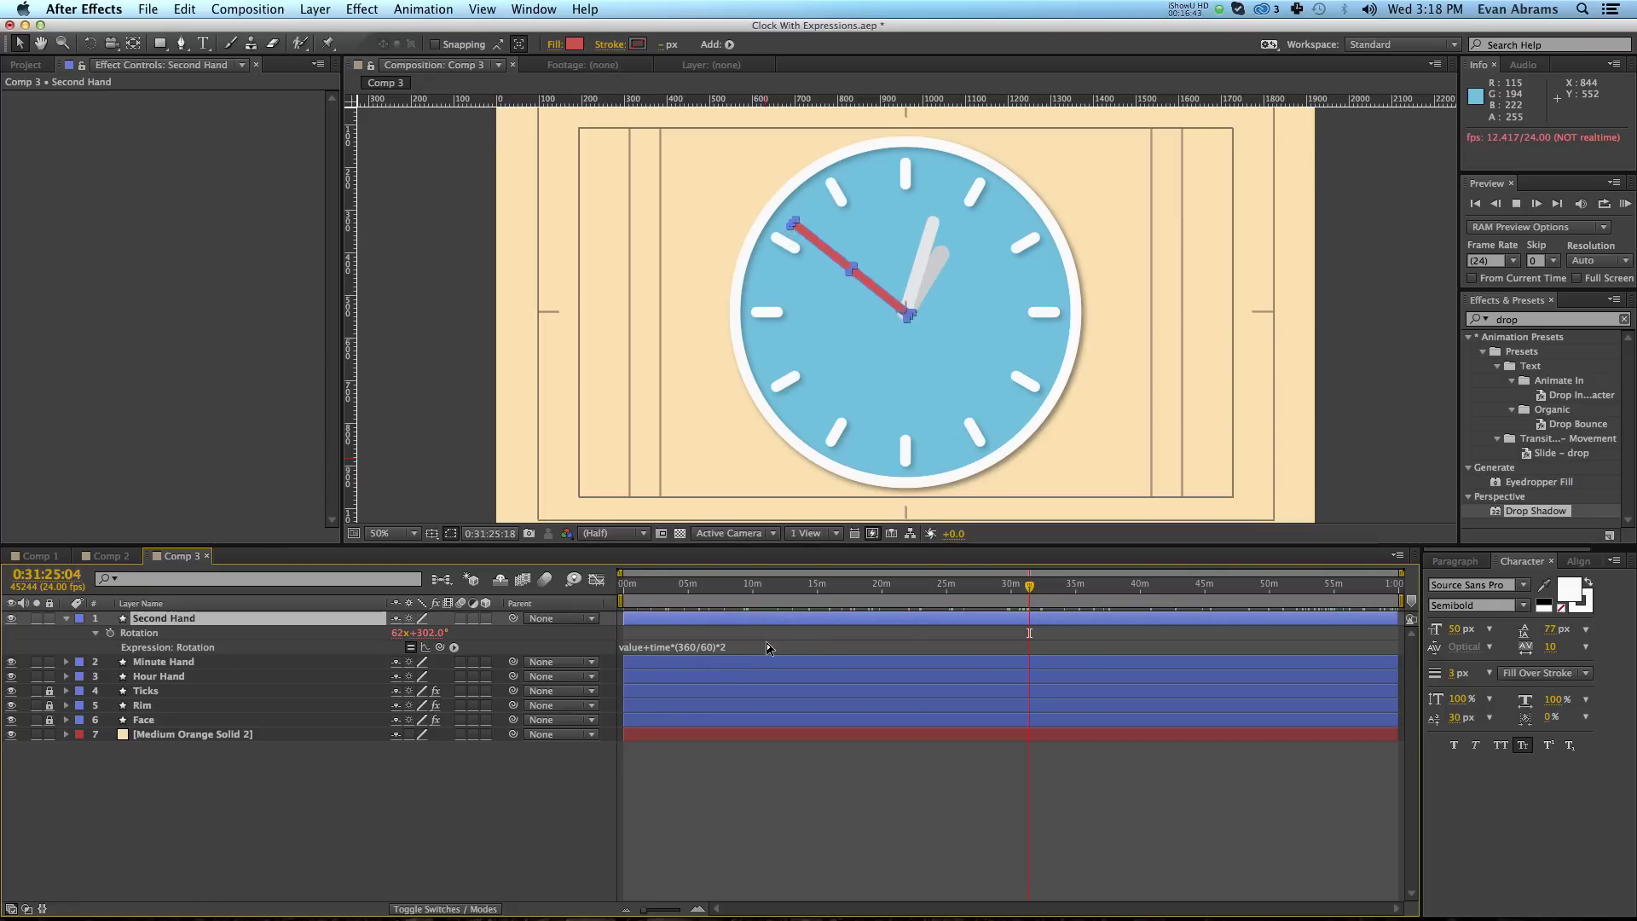
Raise the expression multiplier to 100, preview the spin, and move time to 0:45:28.
click(750, 646)
key(BackSpace)
text(100)
click(741, 654)
key(space)
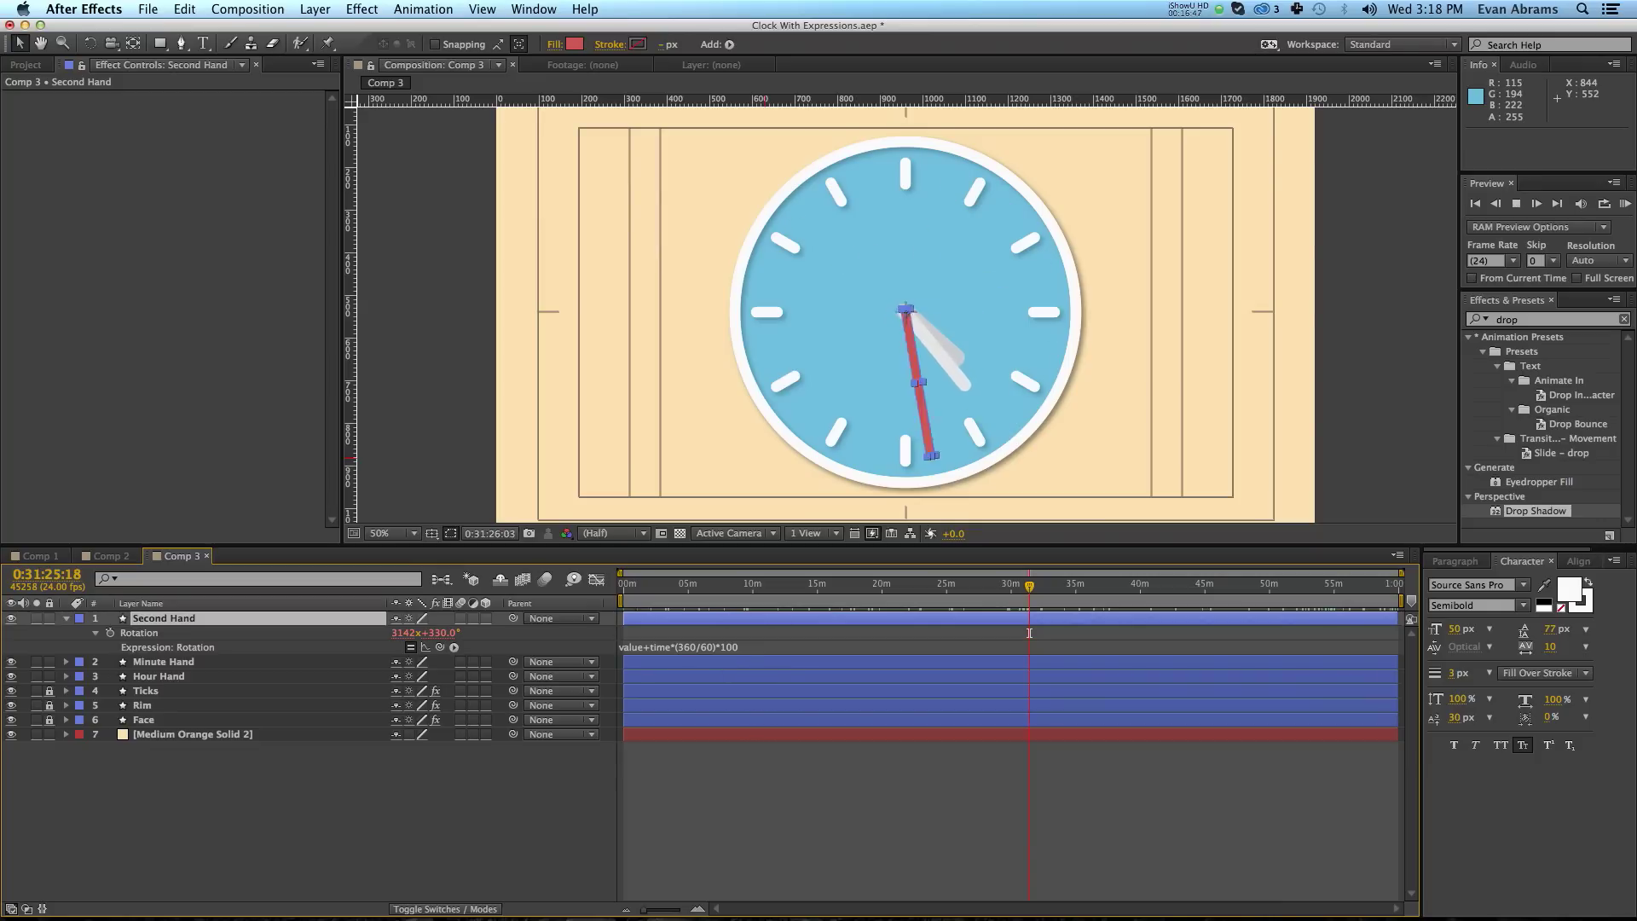
key(space)
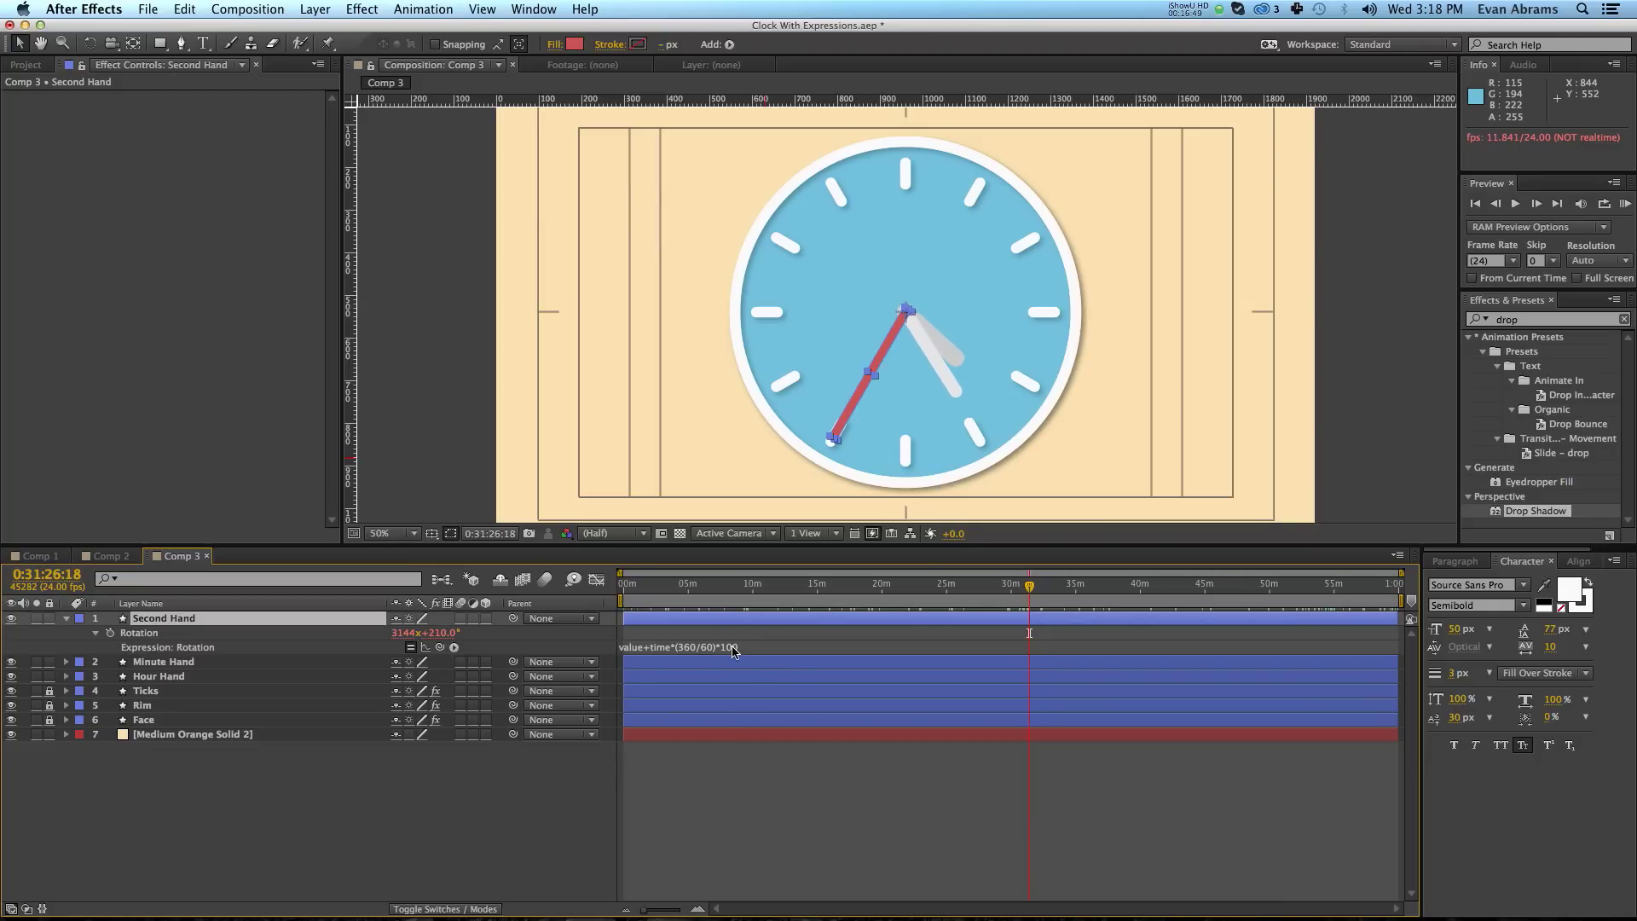
click(242, 779)
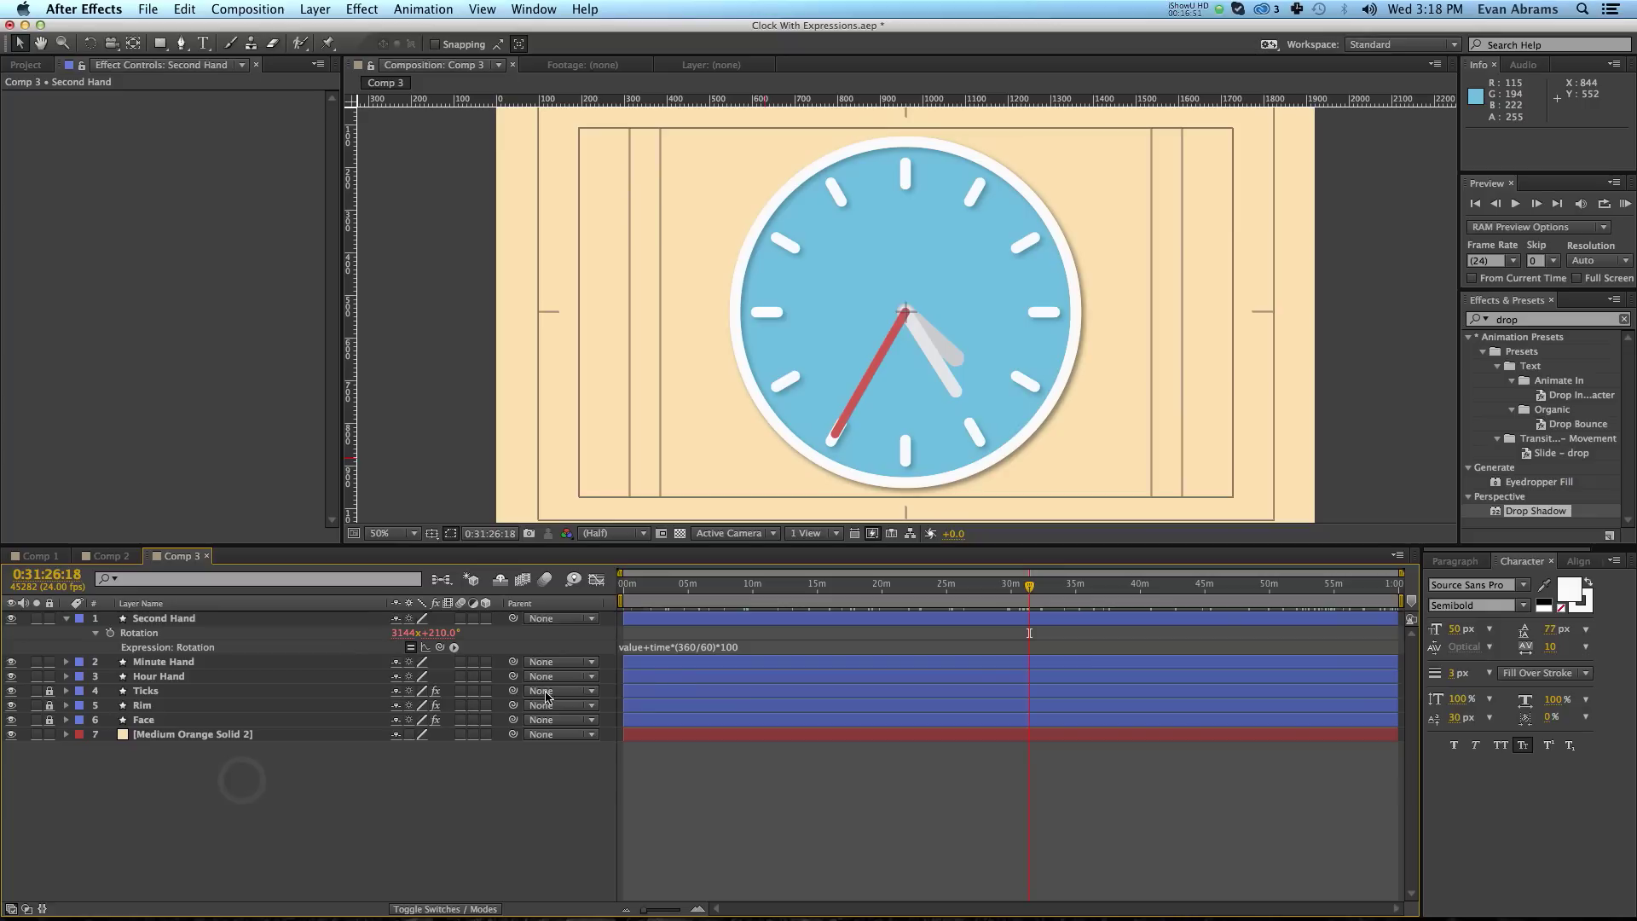
drag(964, 587, 1211, 587)
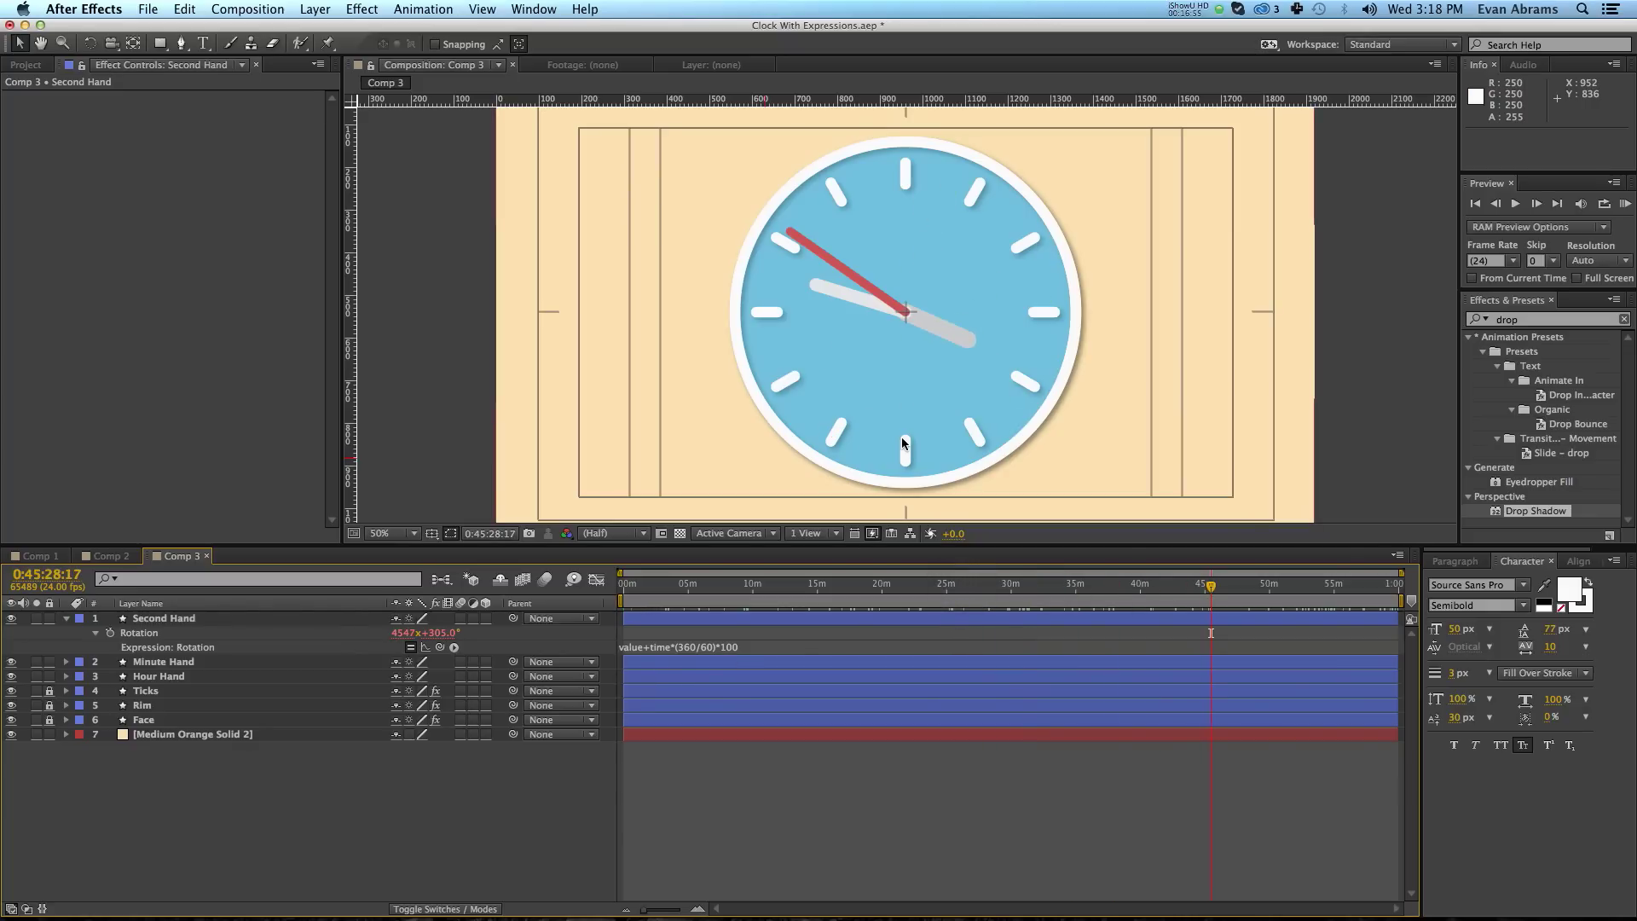
Apply Drop Shadow to the second, minute and hour hand layers.
click(158, 678)
shift+click(167, 624)
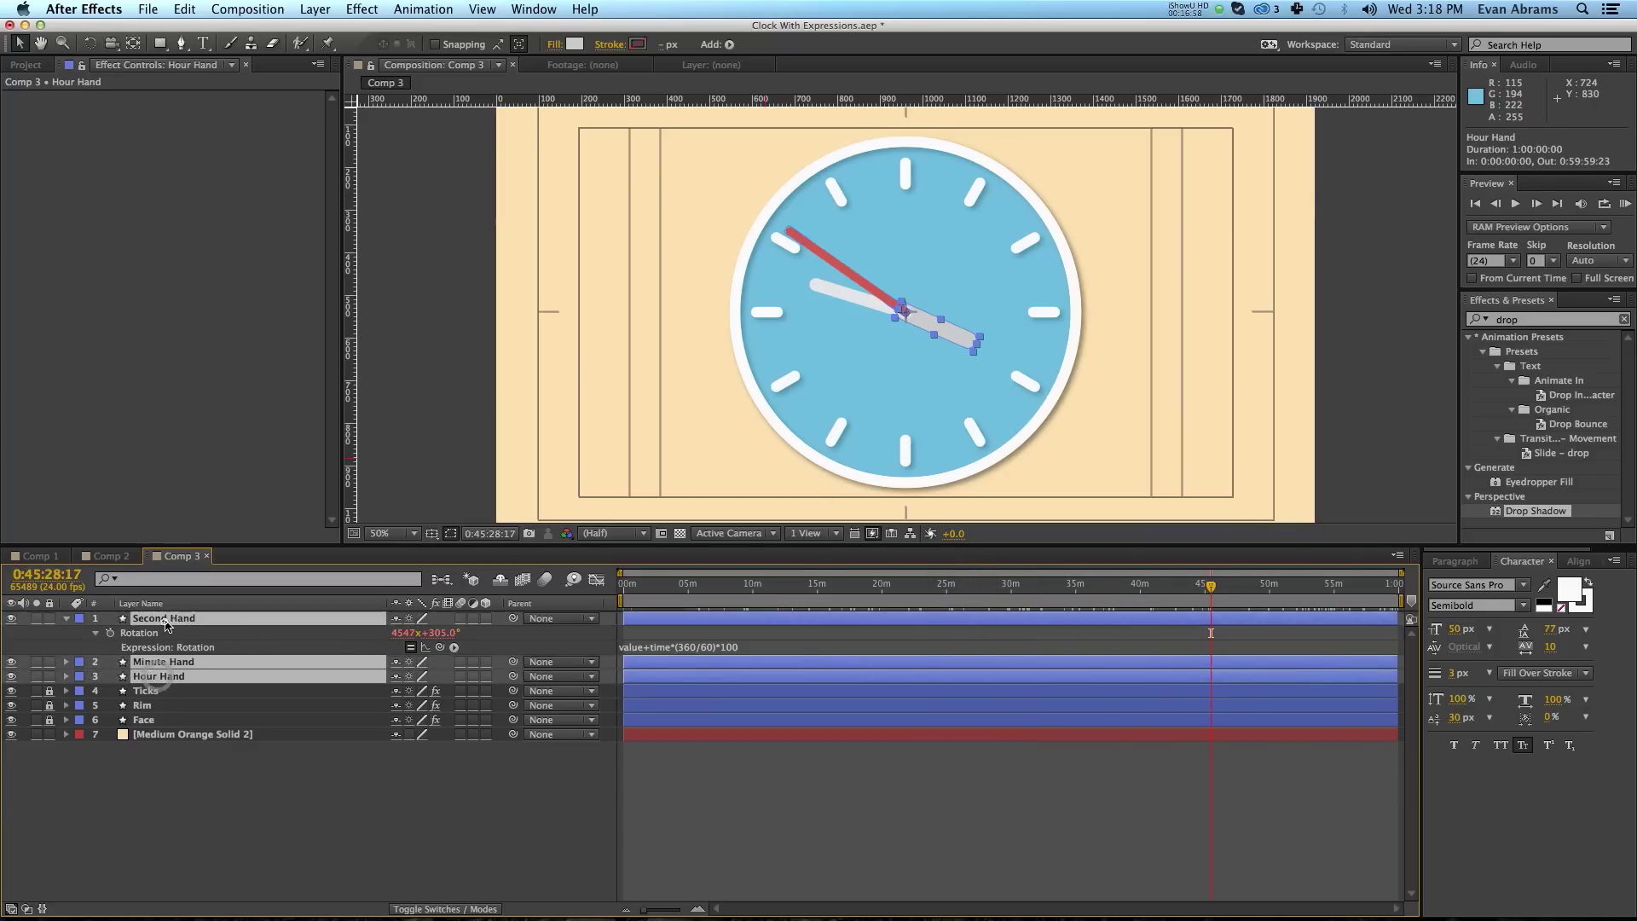
double_click(1535, 510)
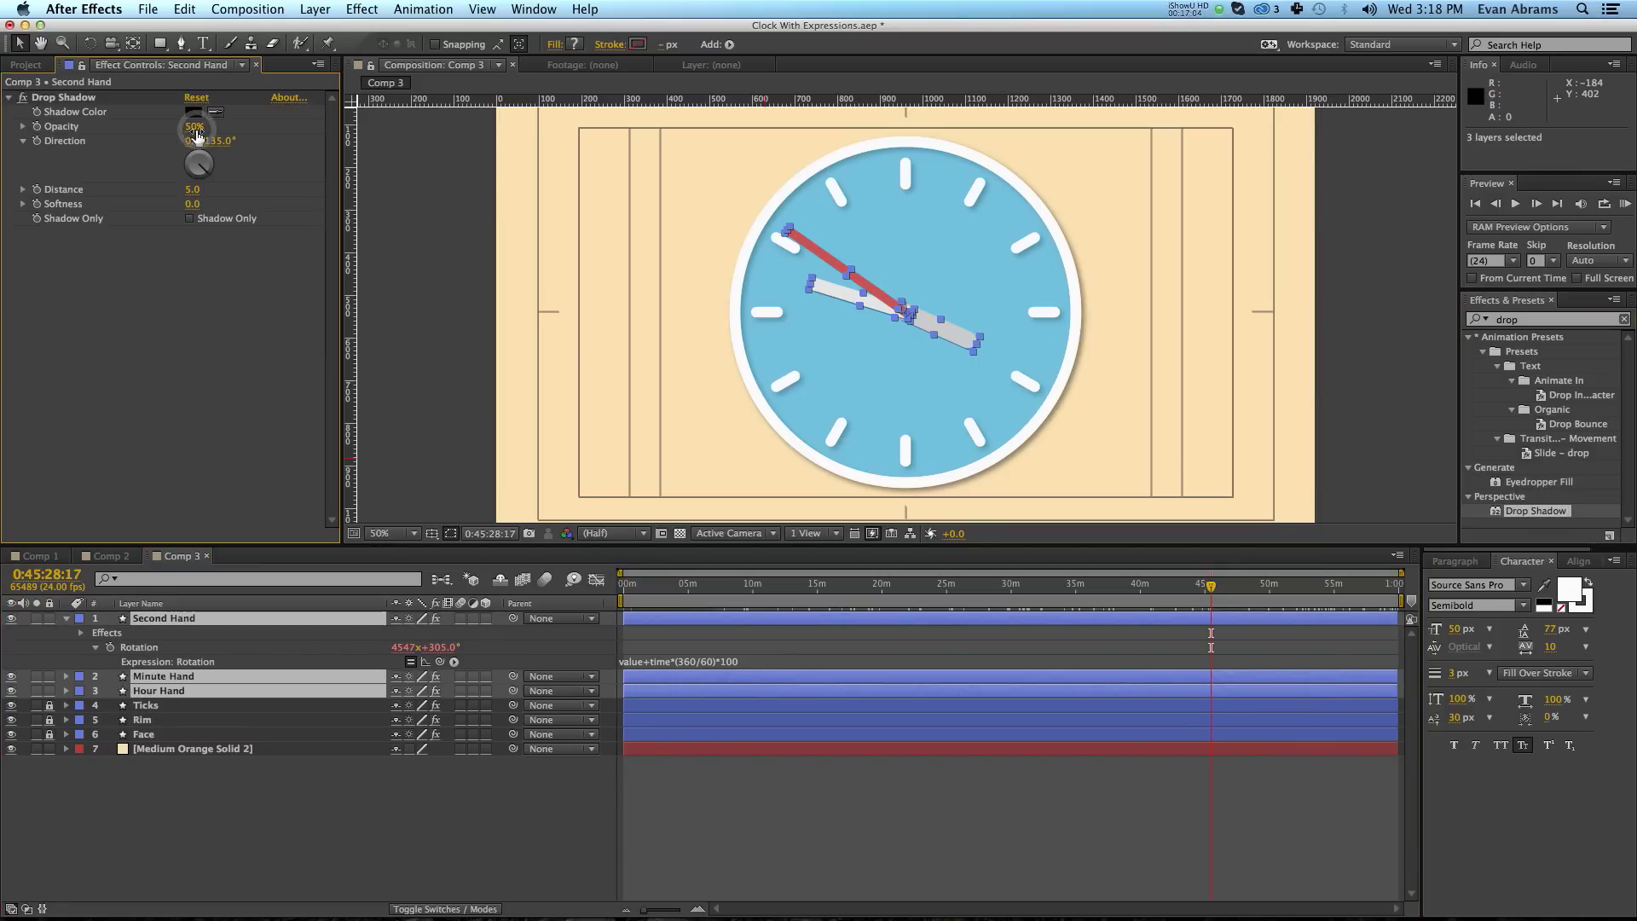
Set the drop shadow to 25% opacity, distance 5 and softness 15.
click(194, 126)
text(25)
key(Tab)
key(Tab)
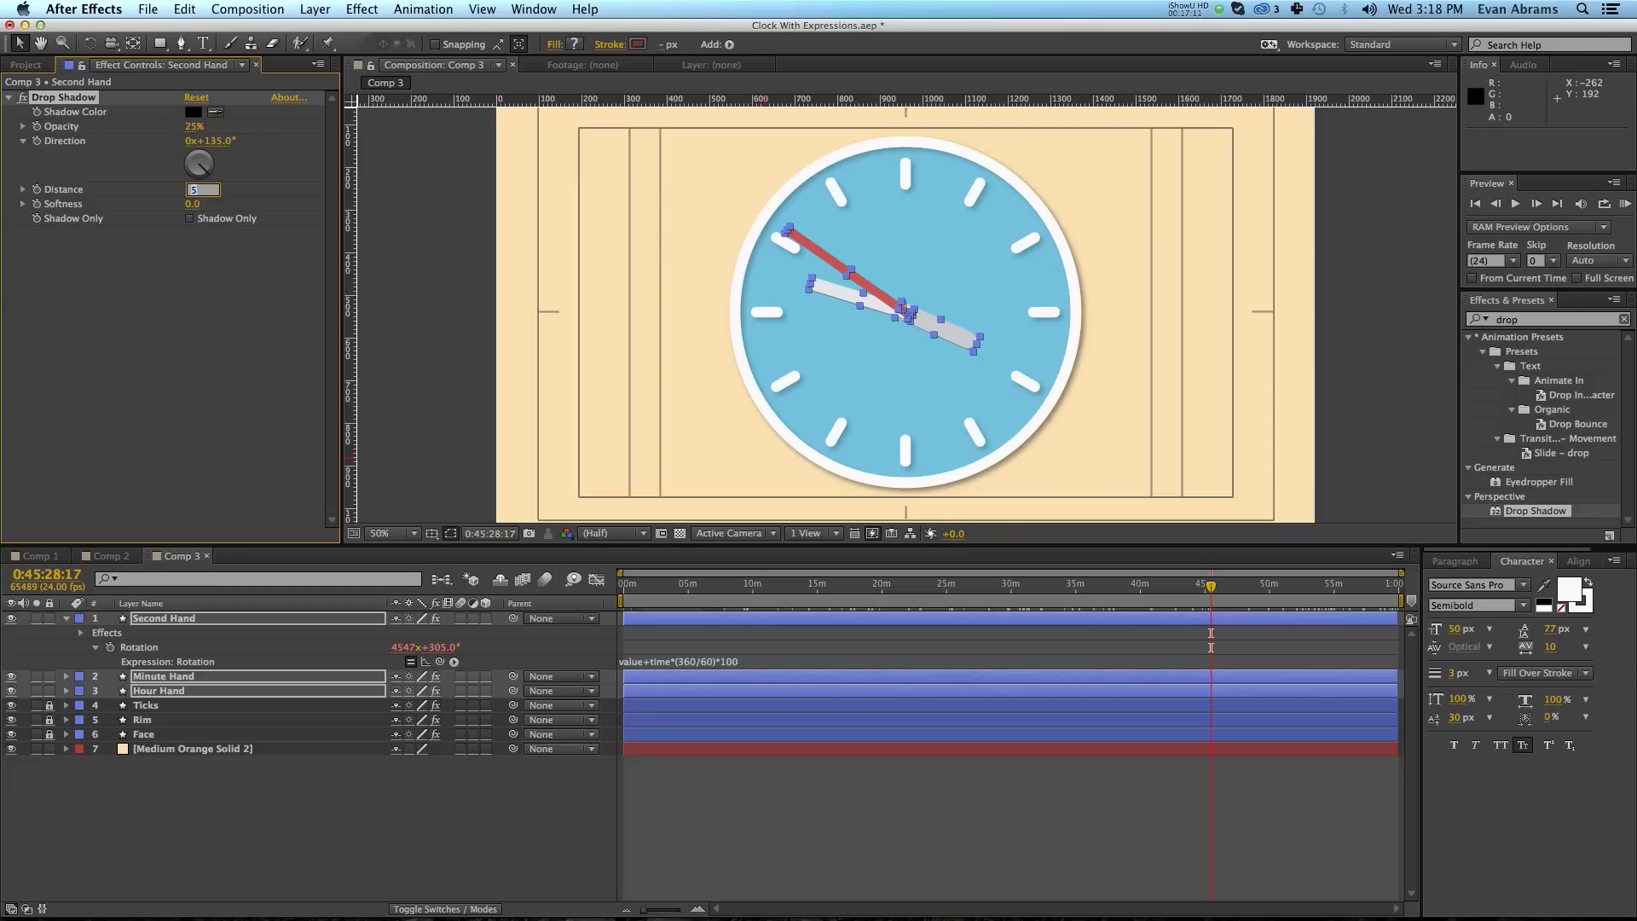
key(Tab)
text(25)
key(BackSpace)
key(BackSpace)
text(15)
key(Return)
click(1126, 585)
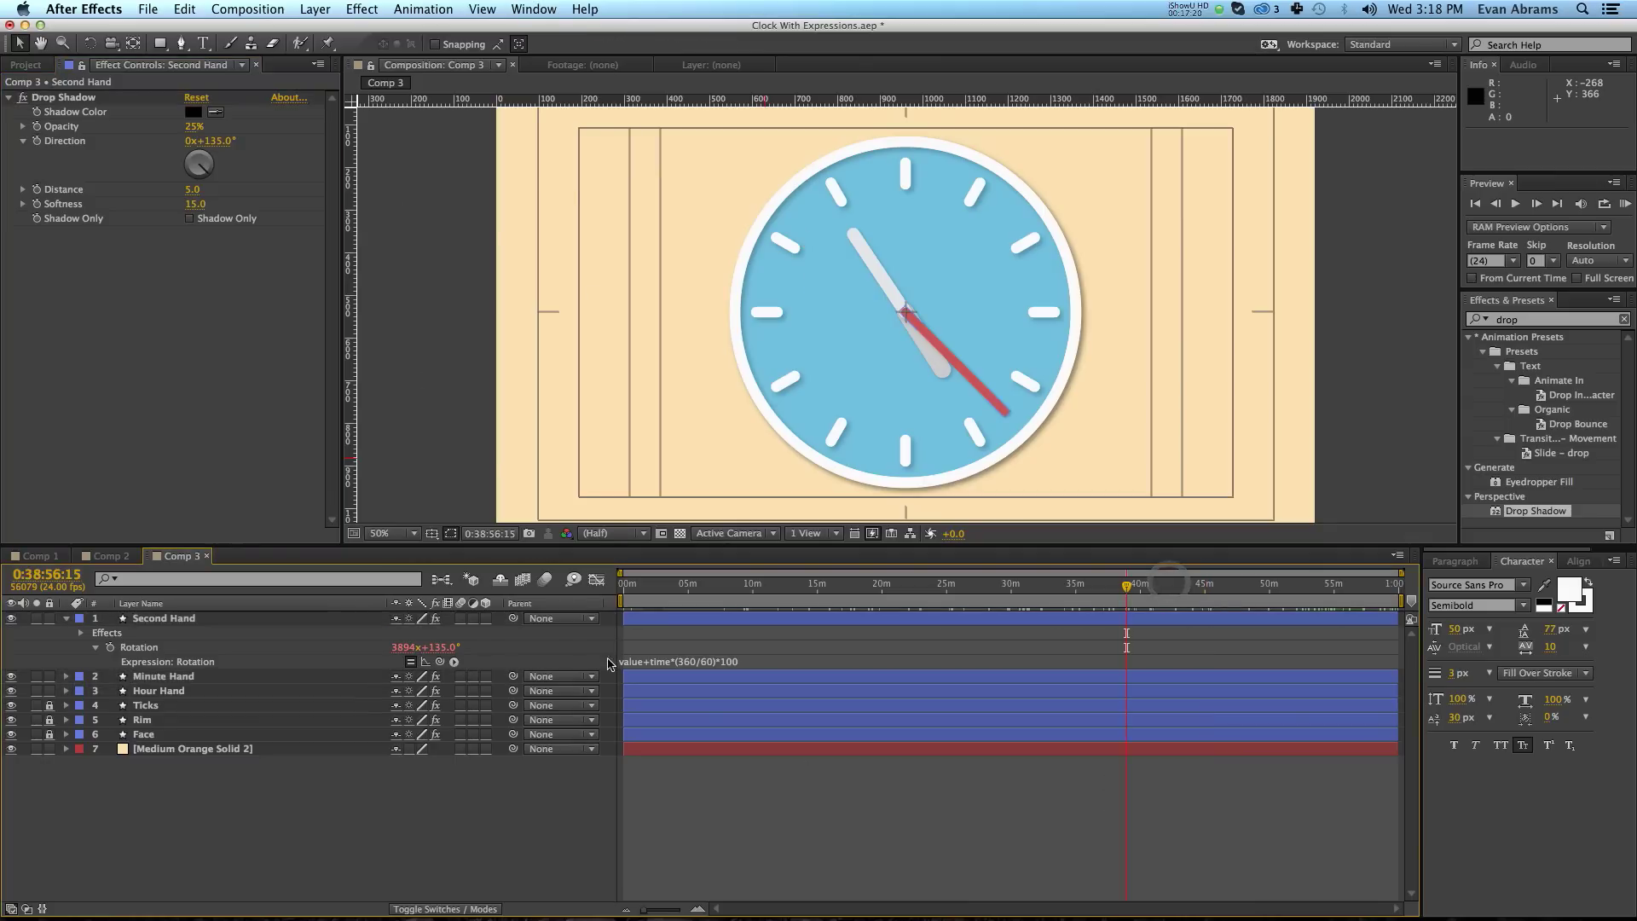
Enable motion blur on the hand layers and the composition, then preview the blurred sweep.
click(461, 618)
click(585, 854)
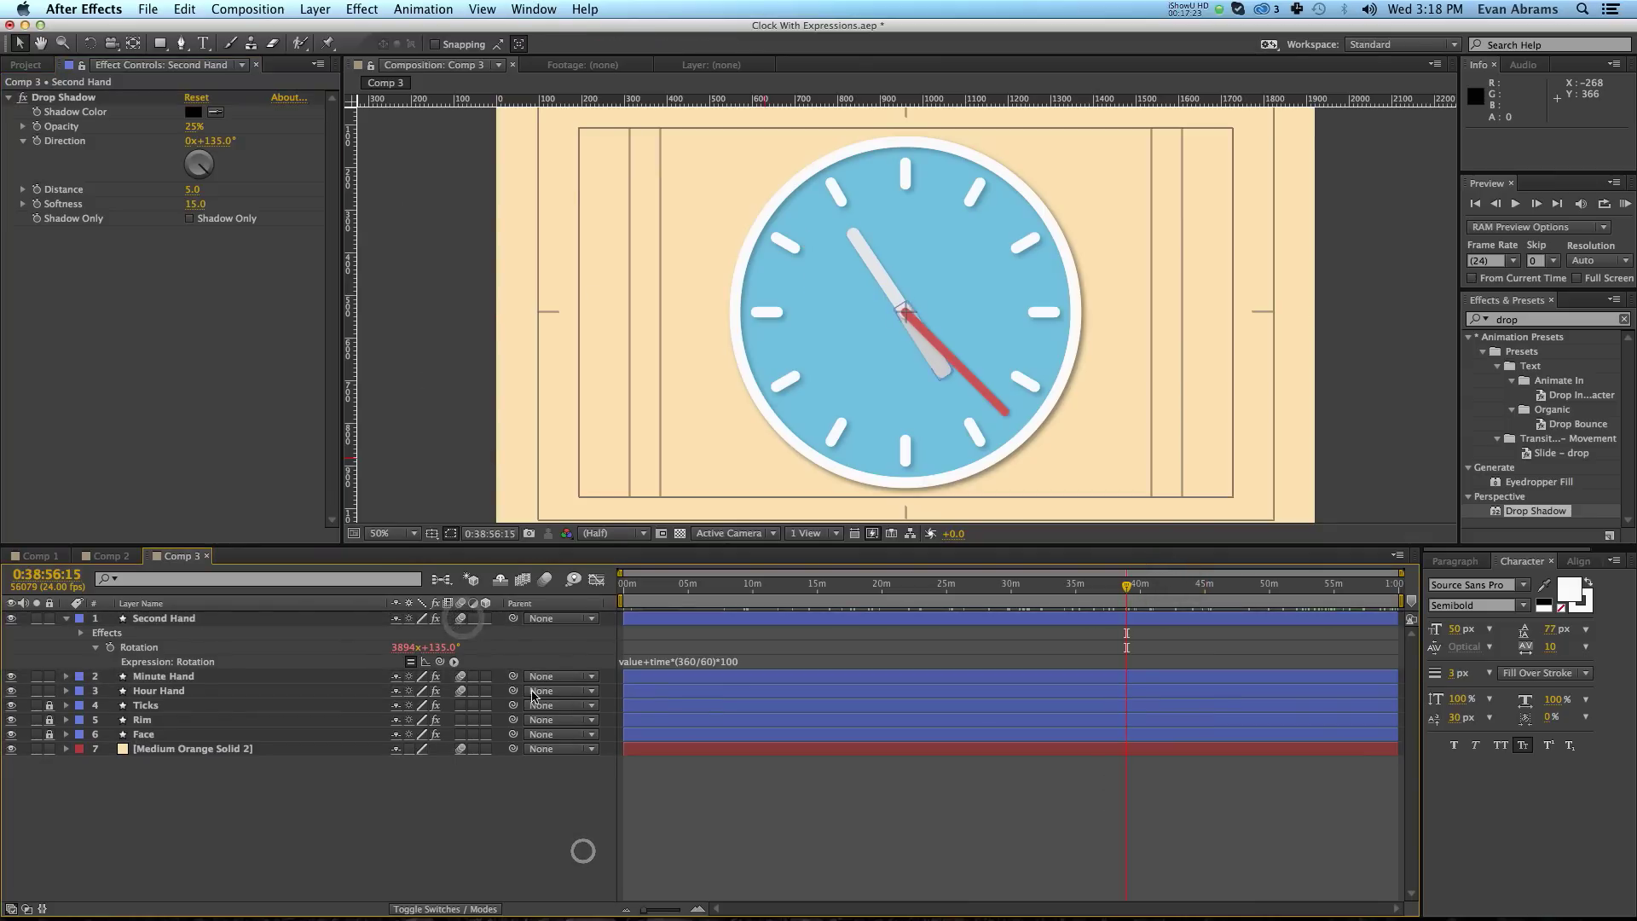
click(546, 583)
key(space)
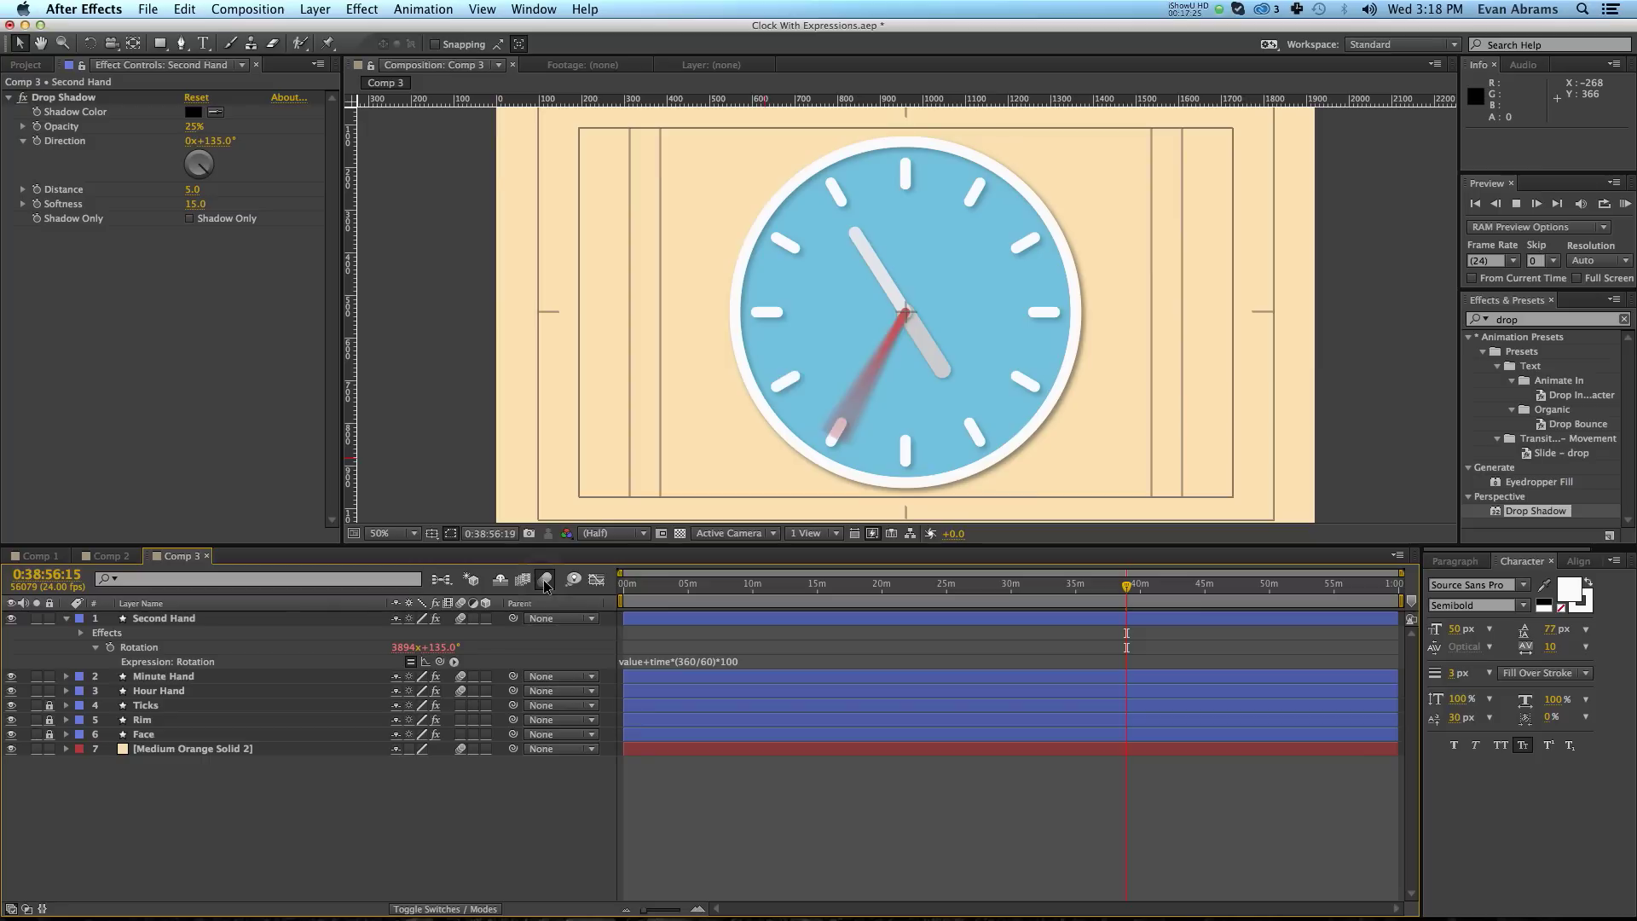
click(523, 842)
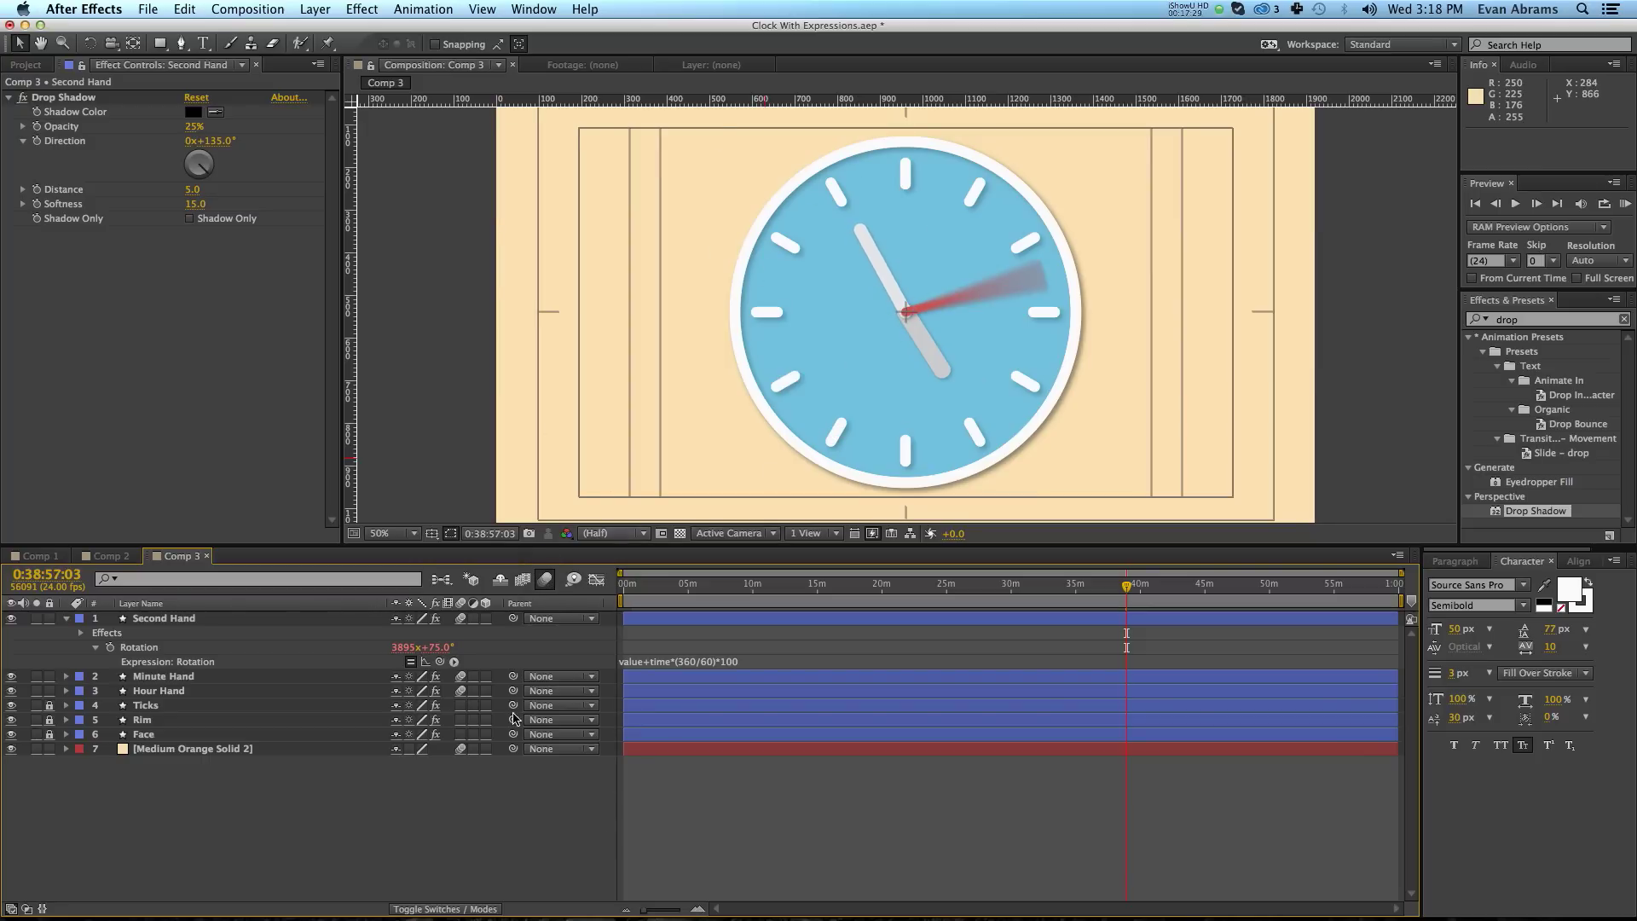
Add a new adjustment layer and apply the Noise HLS effect to it.
right_click(450, 787)
mouse_move(558, 739)
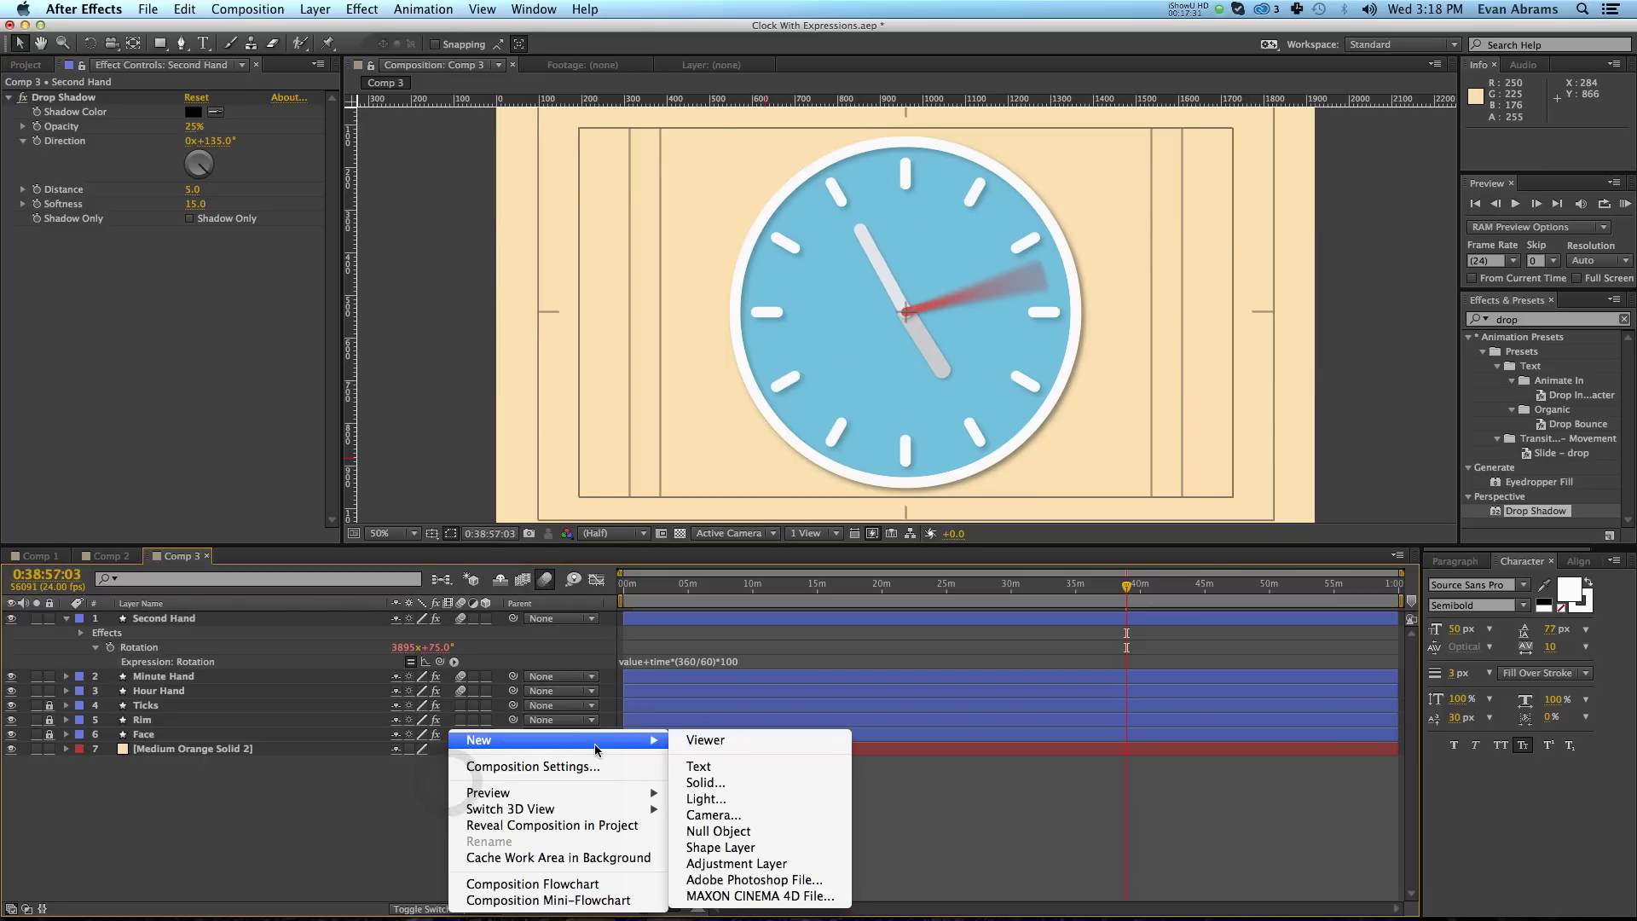
click(736, 863)
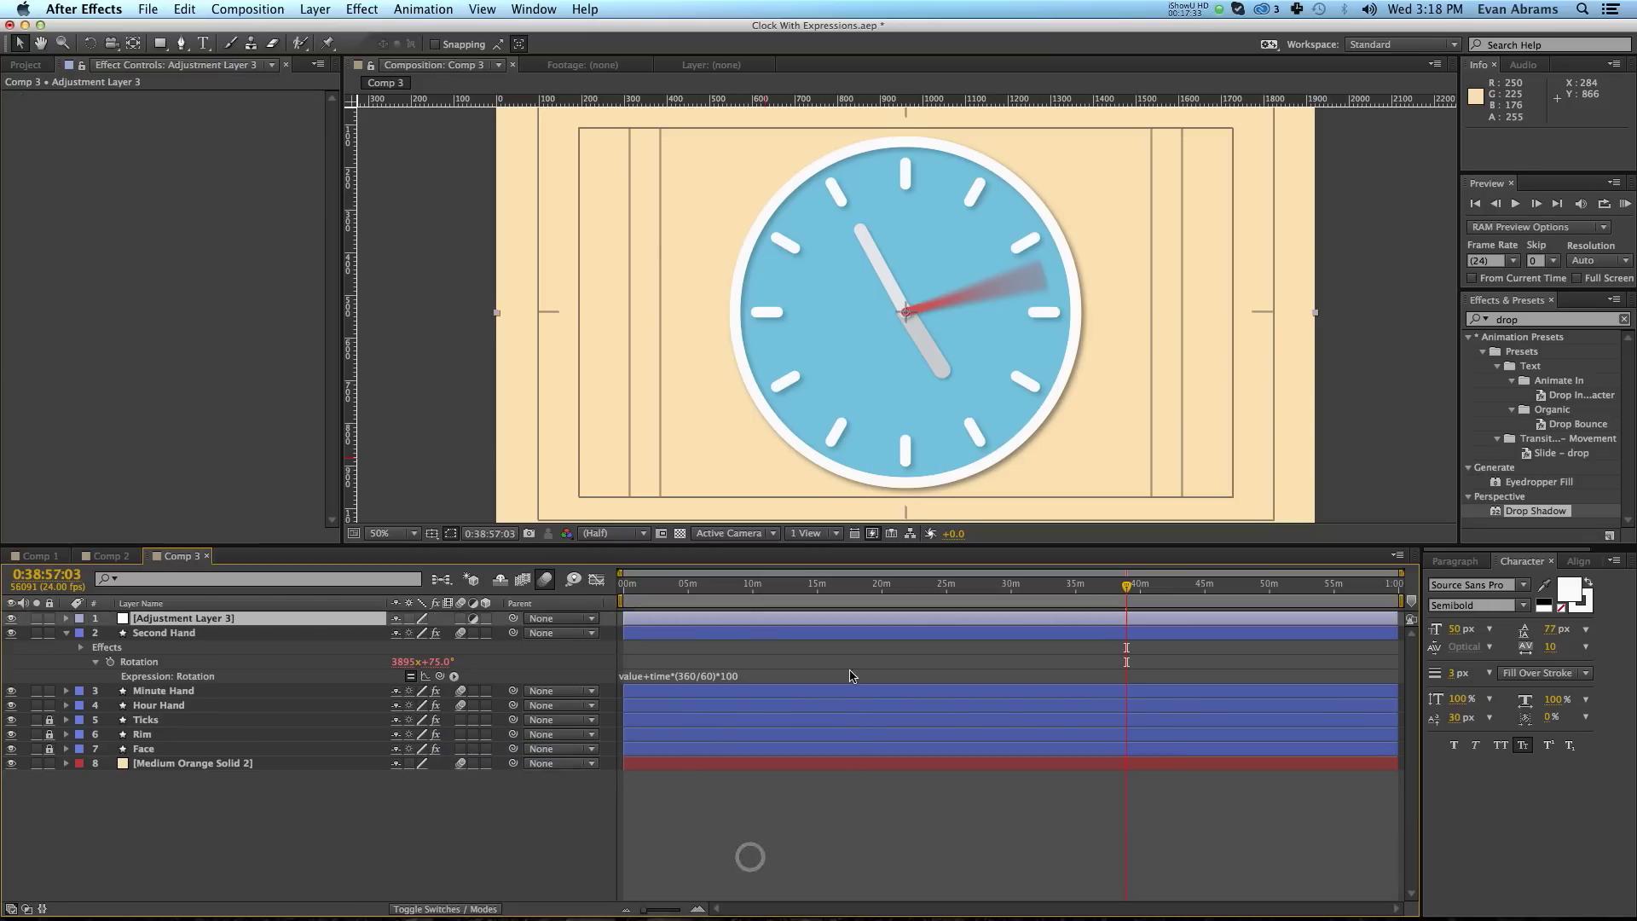
click(1542, 324)
double_click(1542, 322)
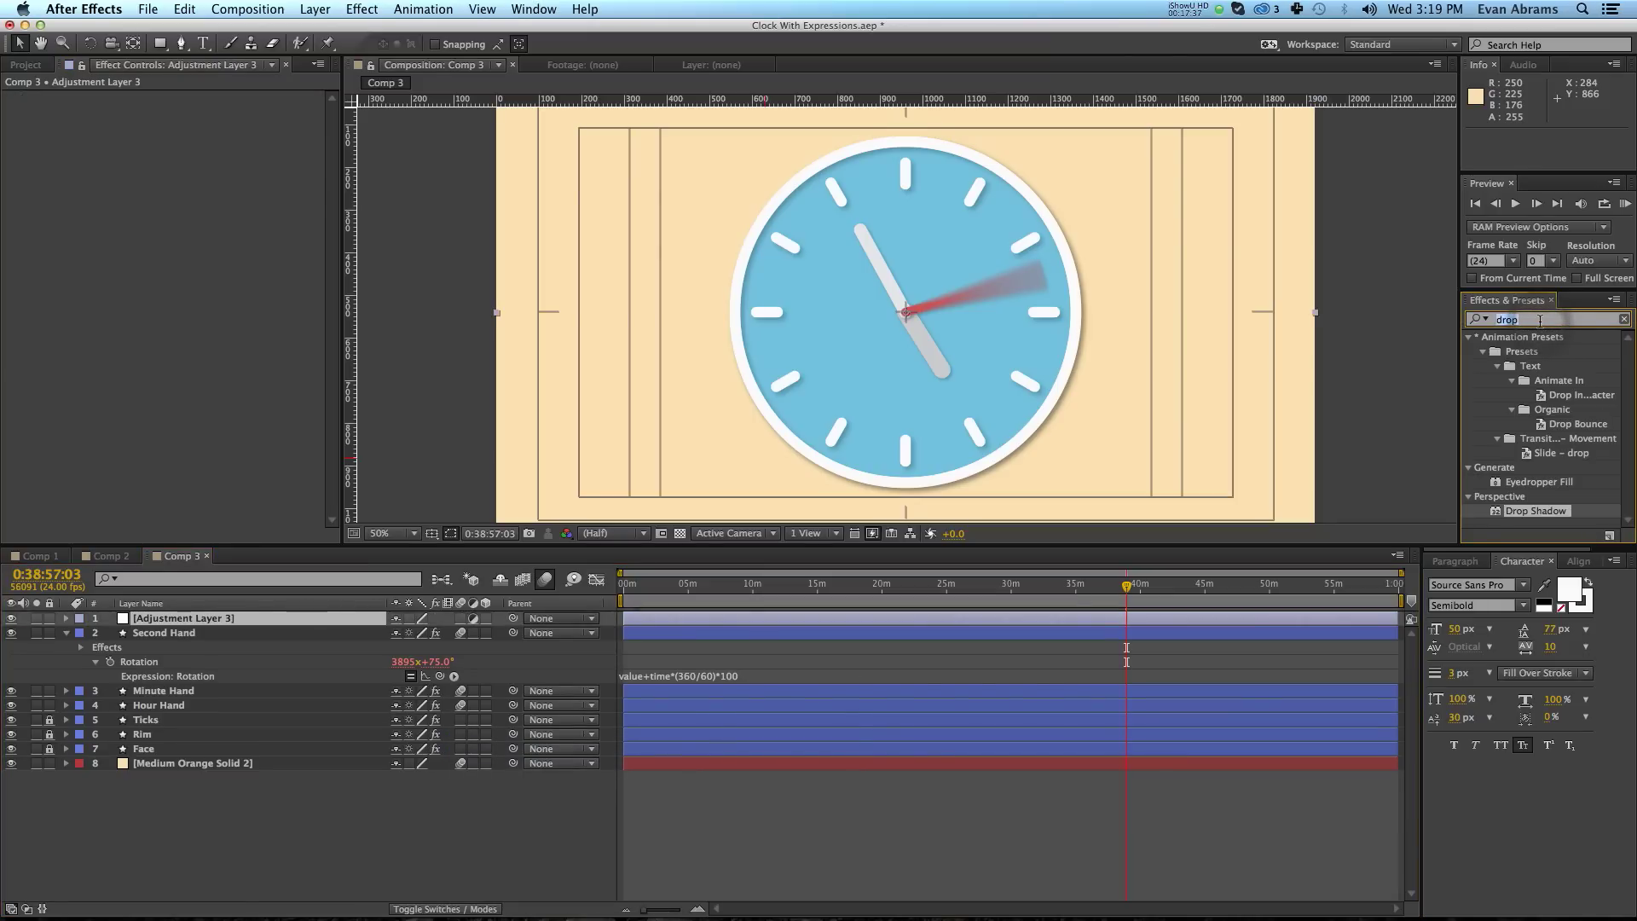
text(hls)
double_click(1528, 381)
Set Noise HLS hue, lightness and saturation to 2% each, then zoom back out.
click(196, 128)
text(2)
key(Tab)
text(2)
key(Tab)
text(2)
key(Tab)
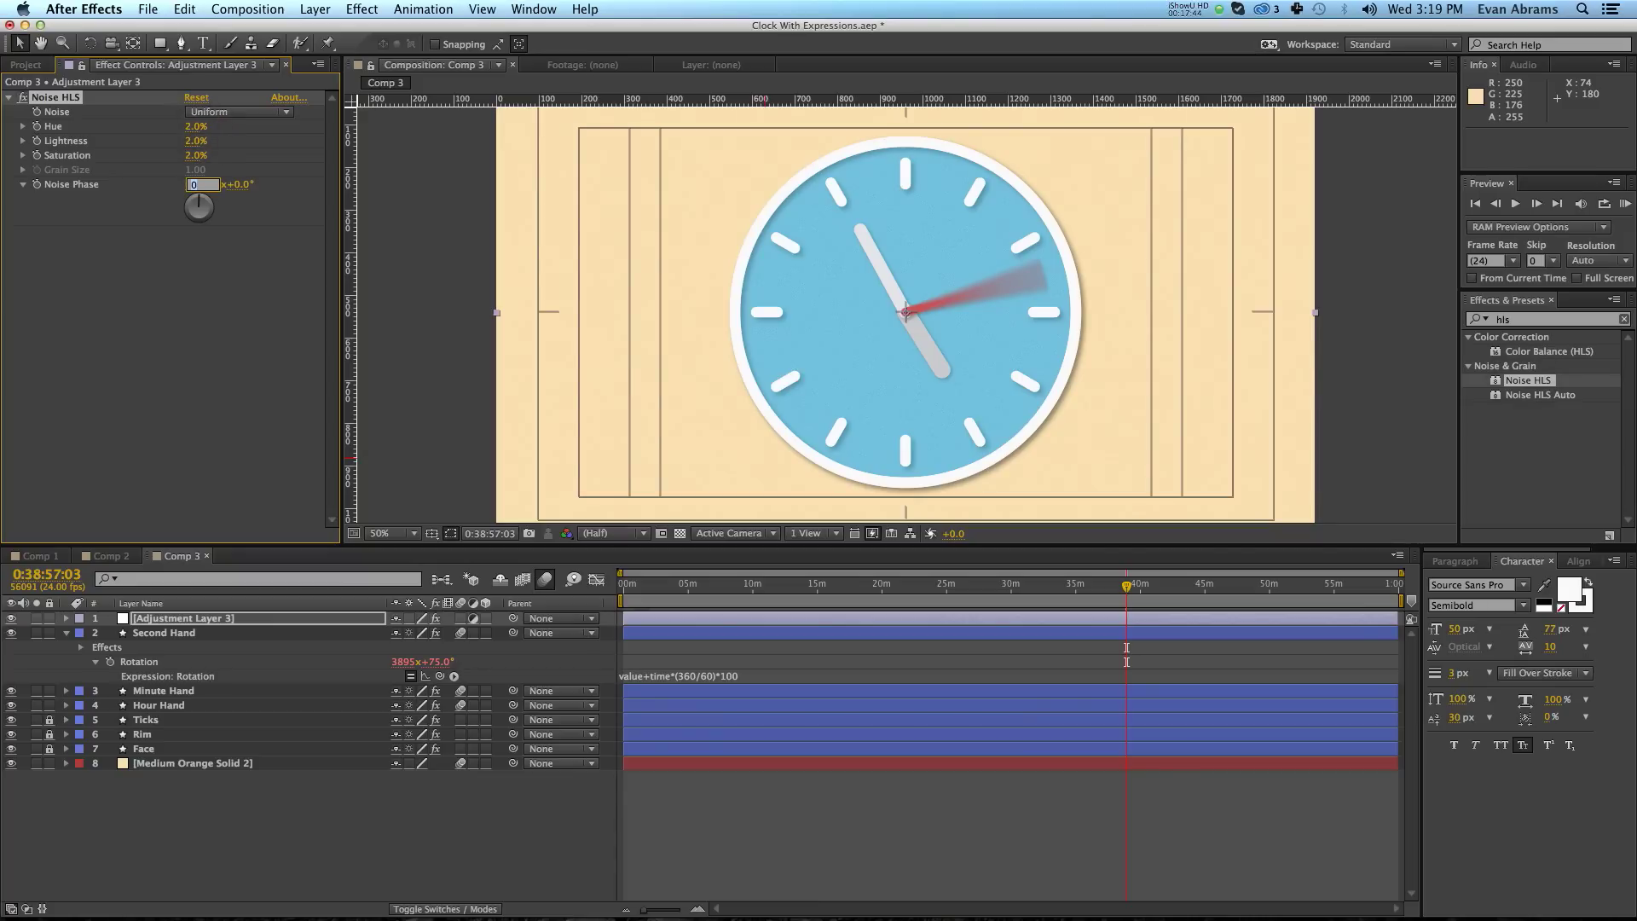
click(151, 302)
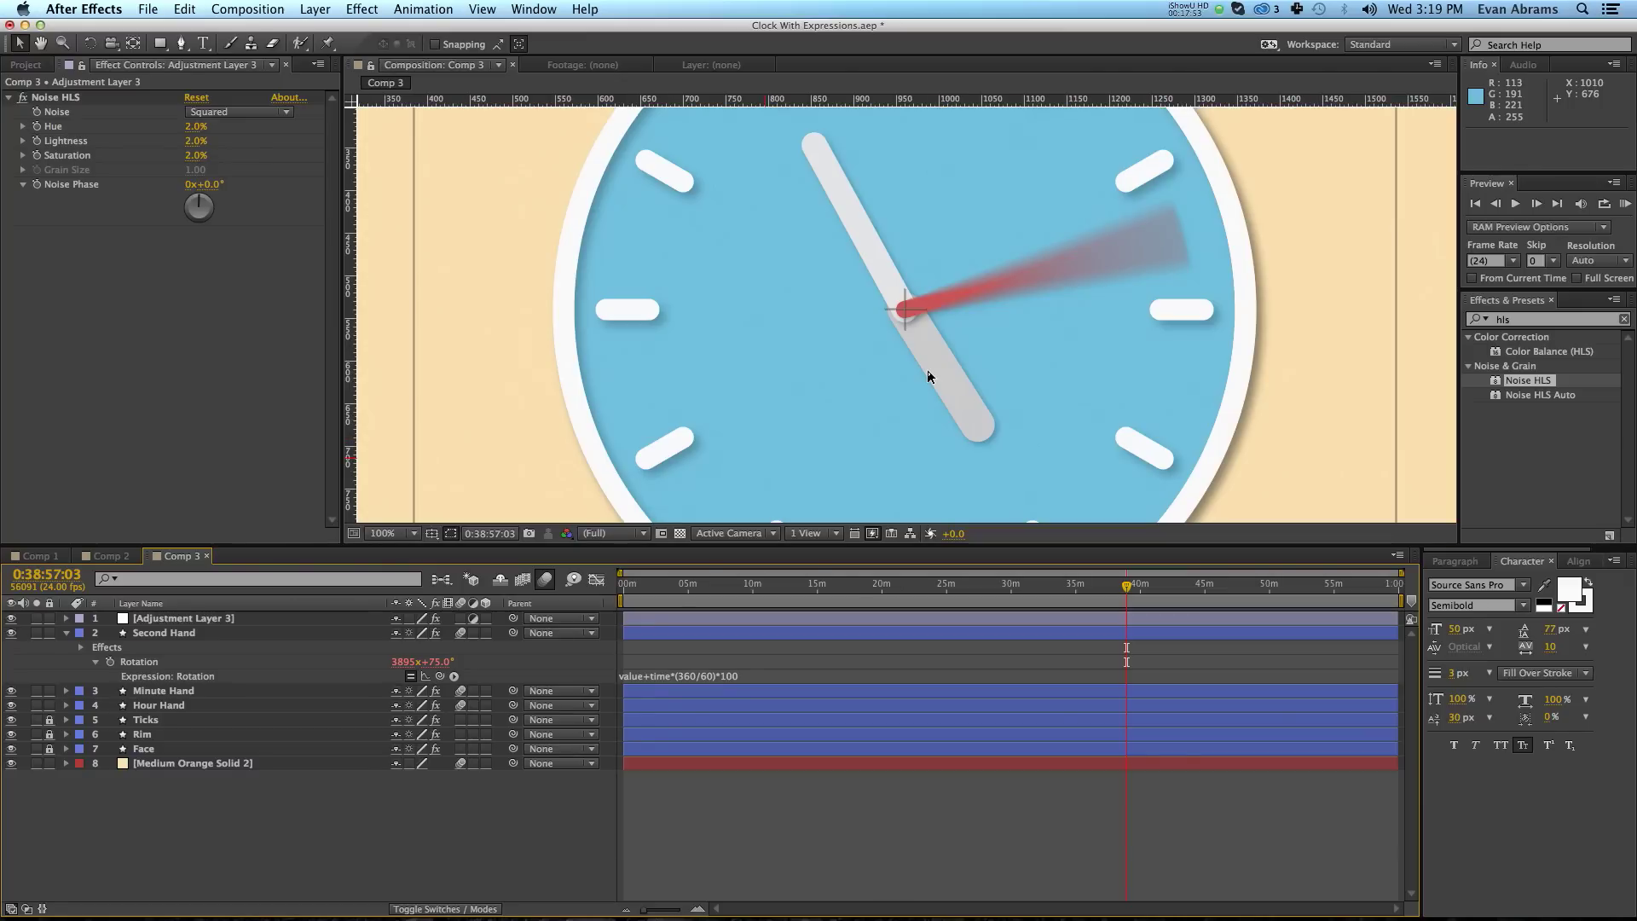
key(comma)
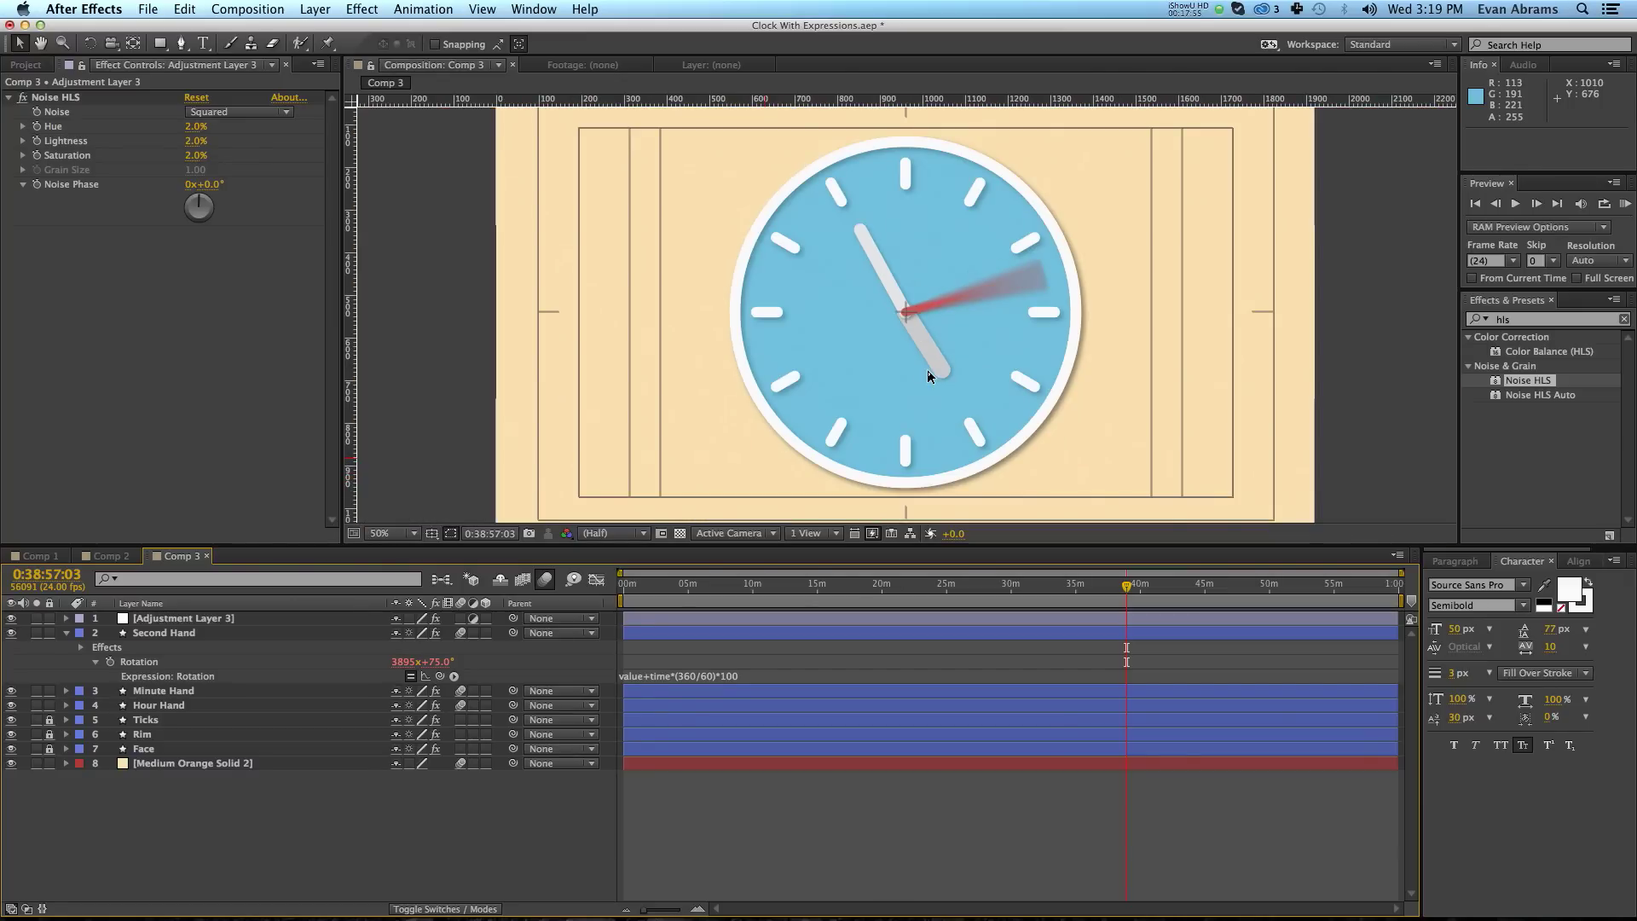